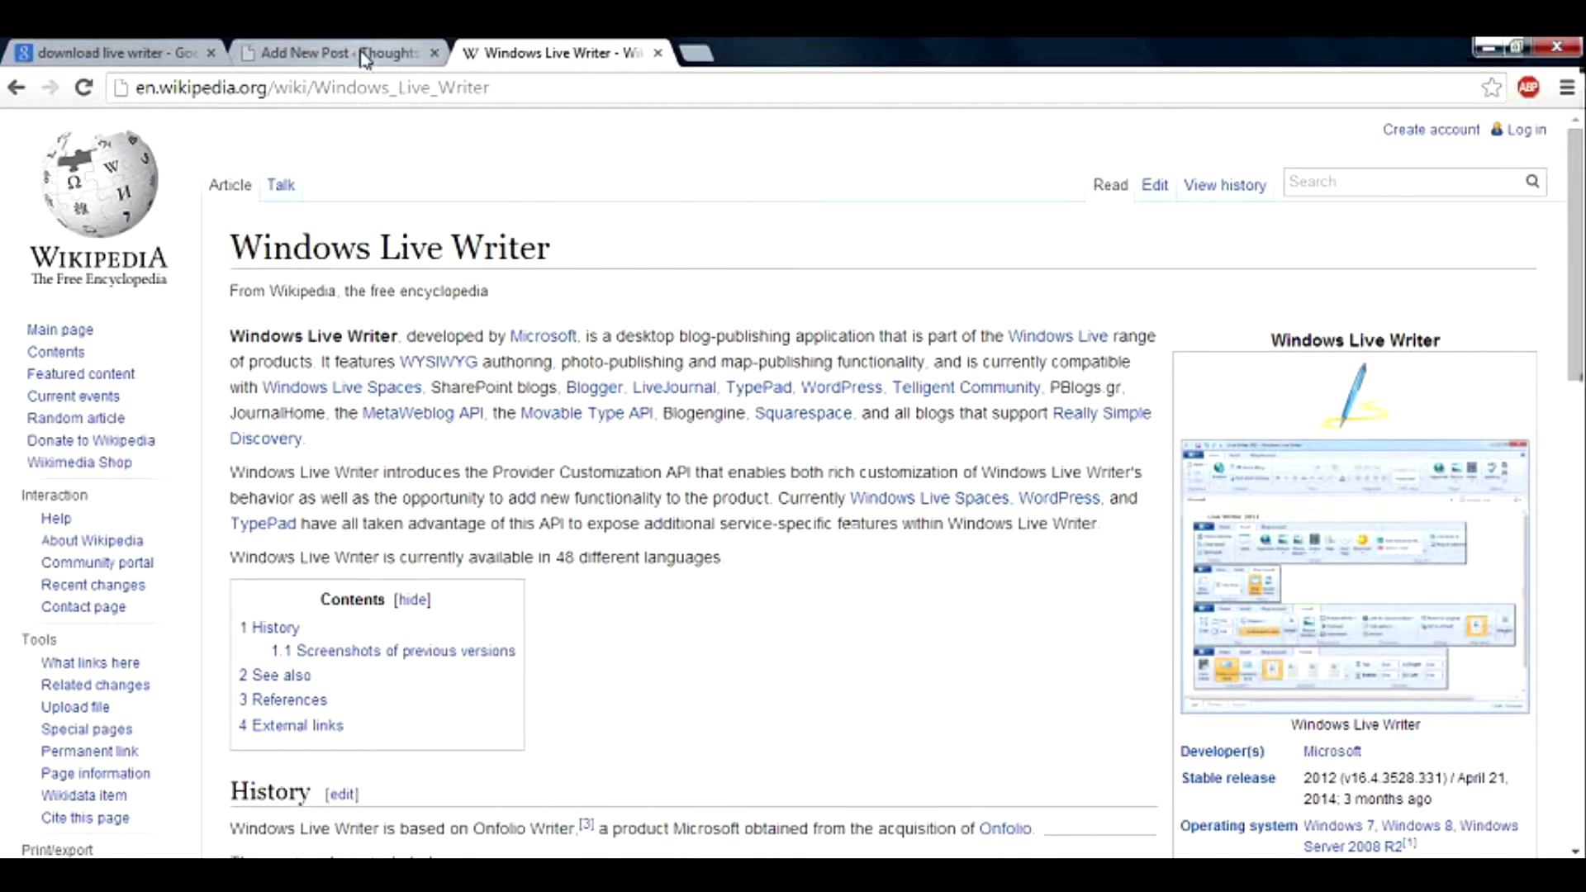
Bring up WordPress's empty Add New Post editor in Chrome after a quick look at Live Writer.
click(362, 53)
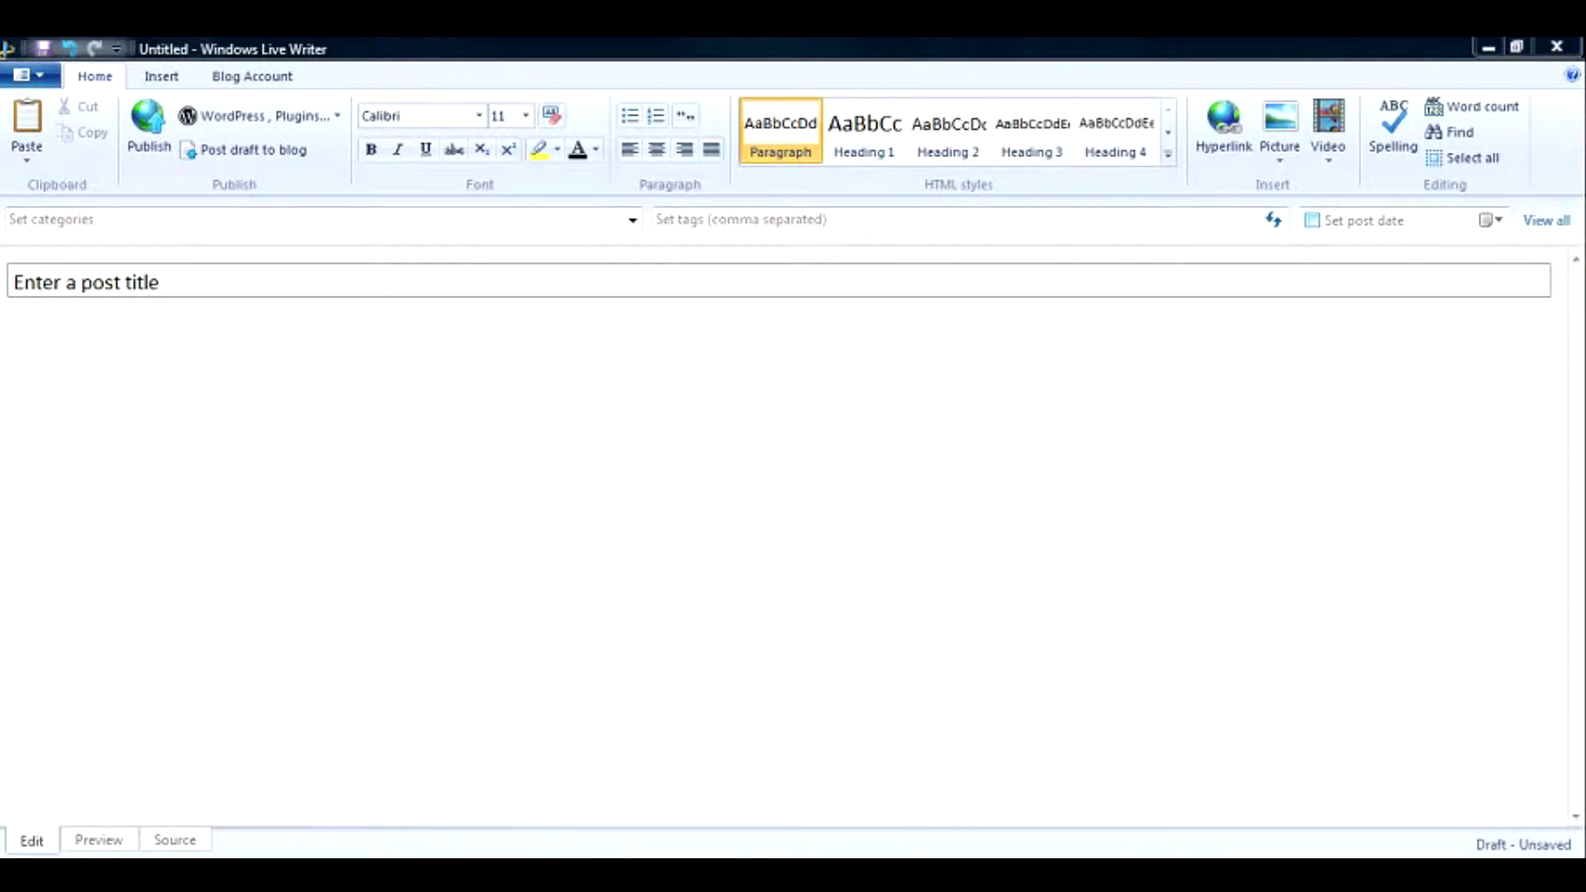
click(1110, 822)
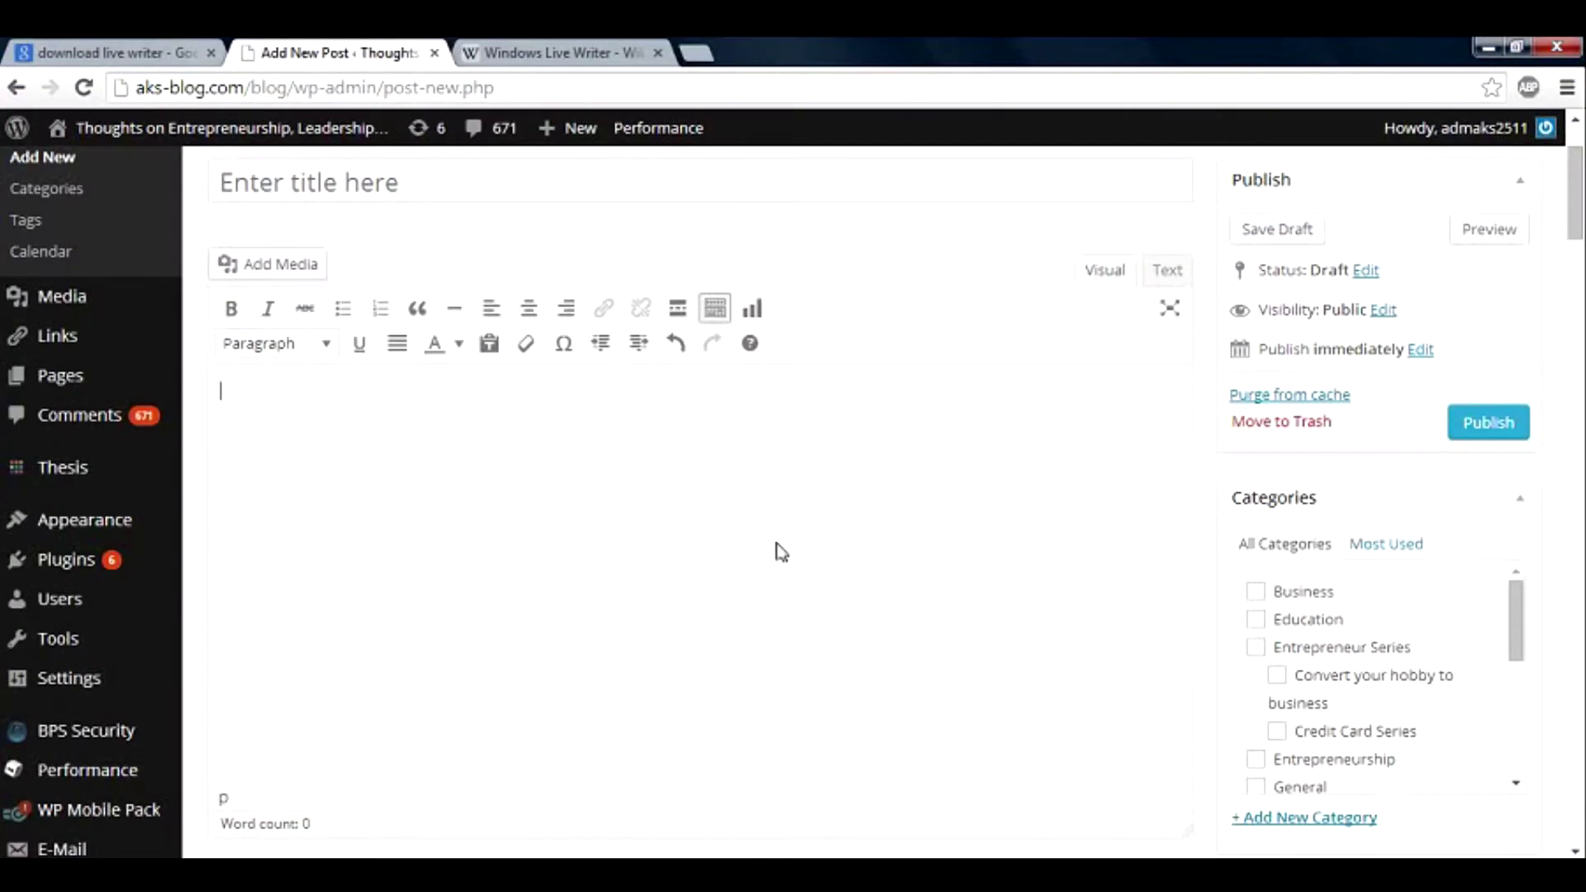
From the 'download live writer' Google results, open Microsoft's Windows Live Writer download page, keeping English.
click(187, 55)
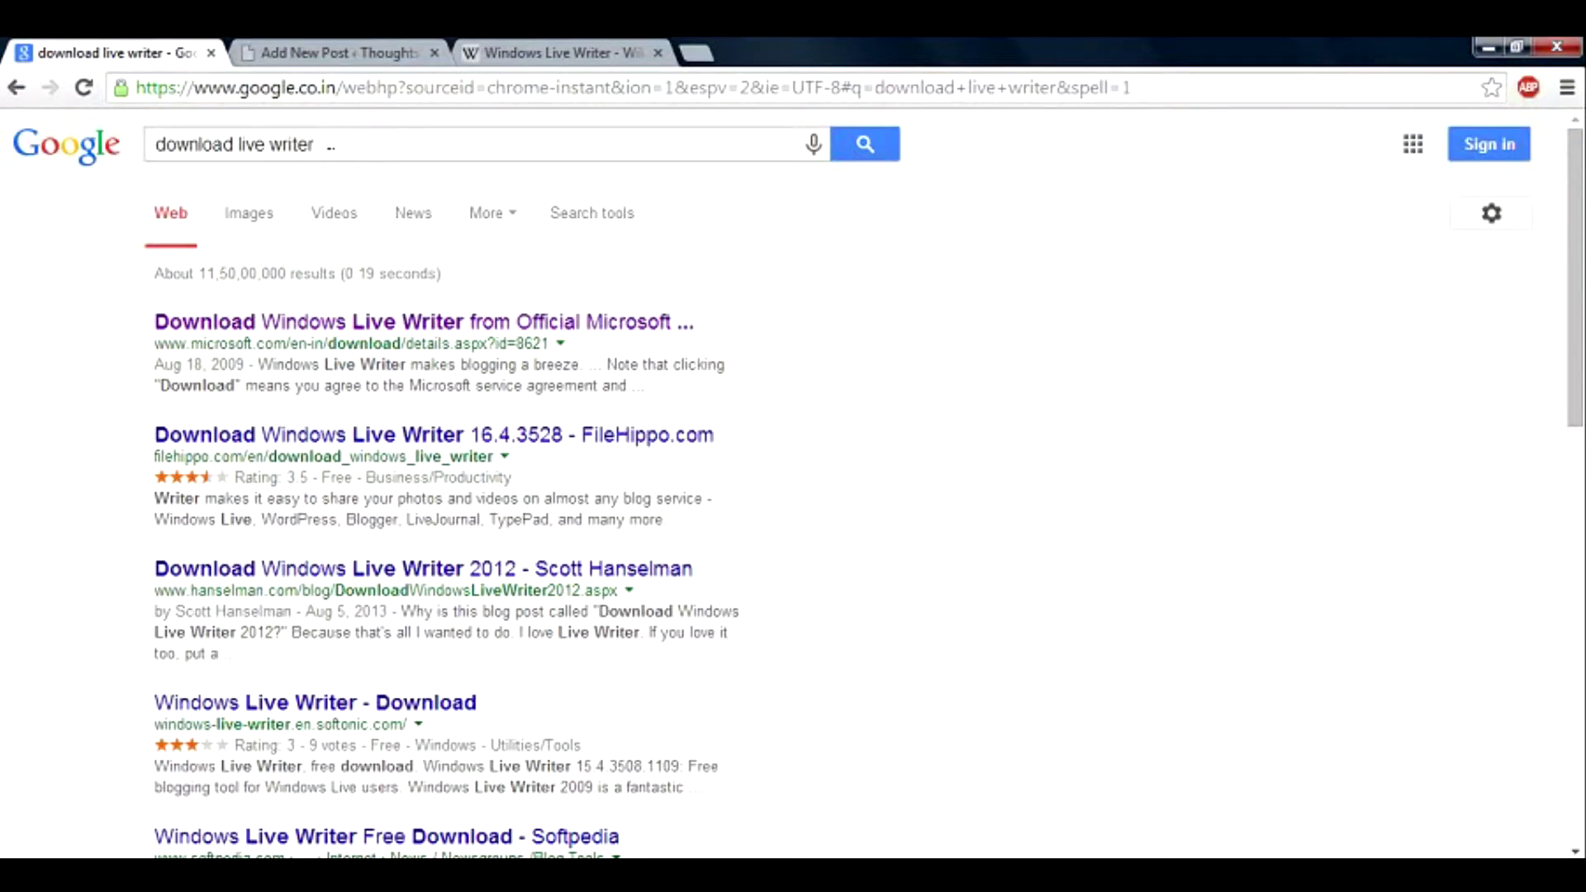
drag(329, 146, 154, 157)
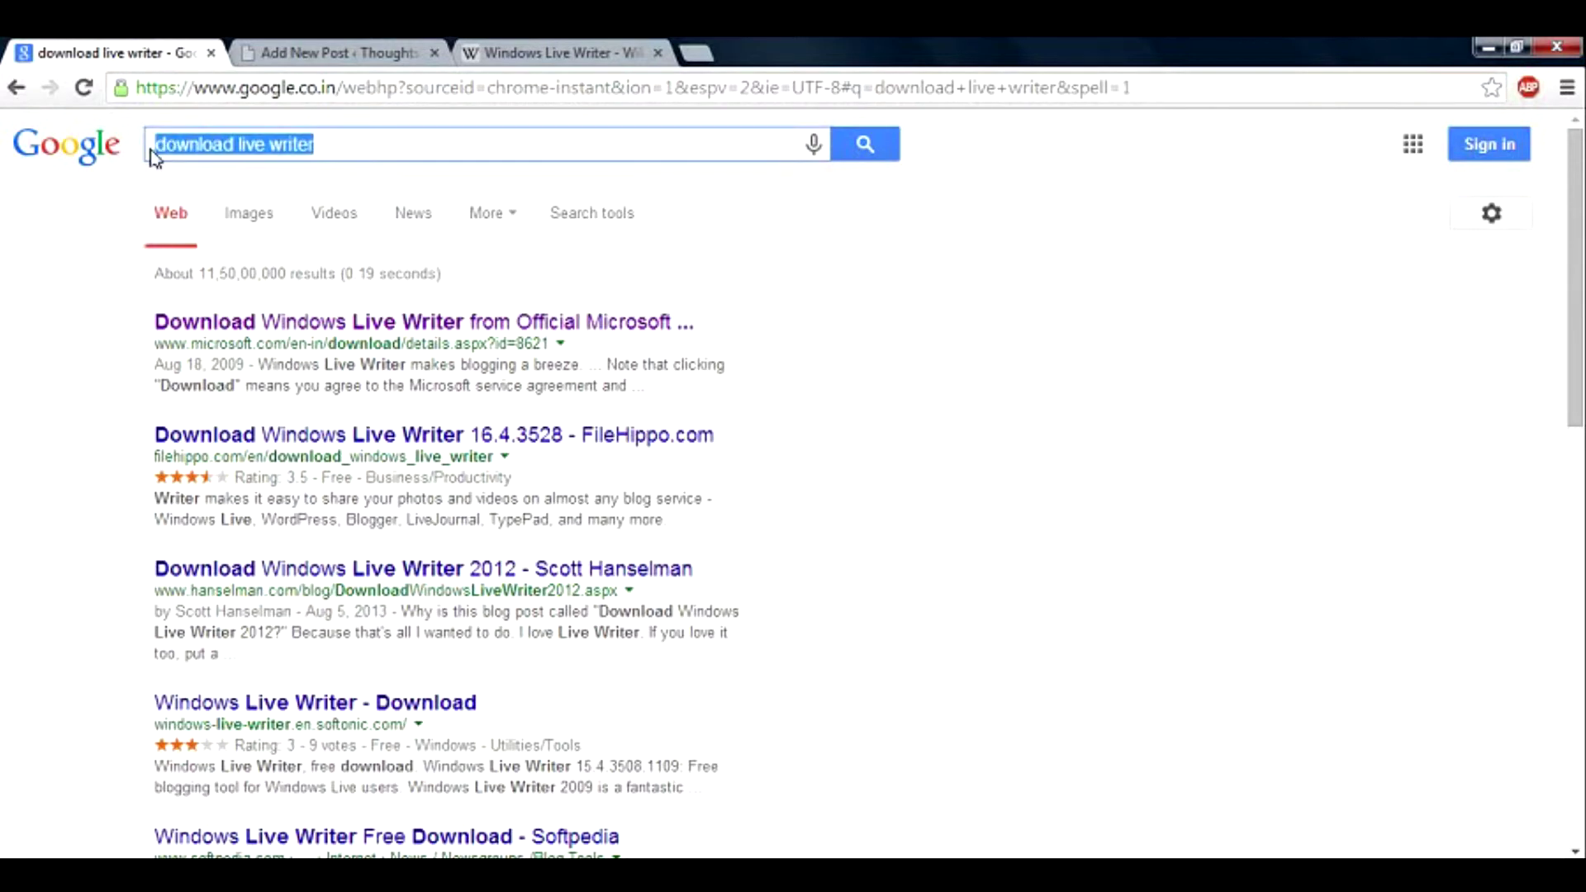
click(658, 330)
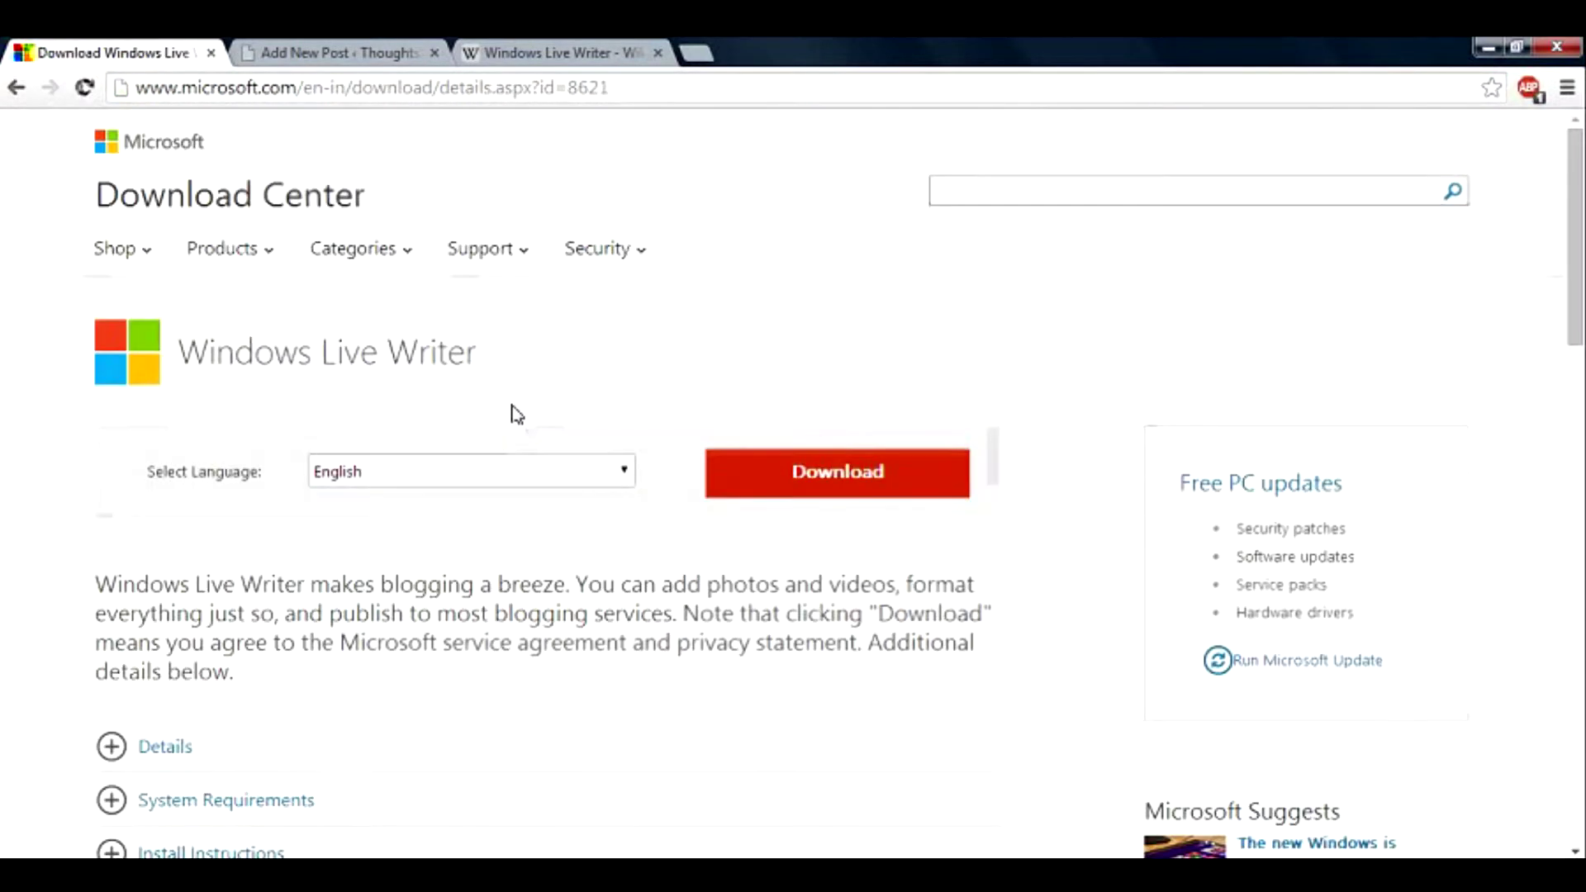
click(603, 465)
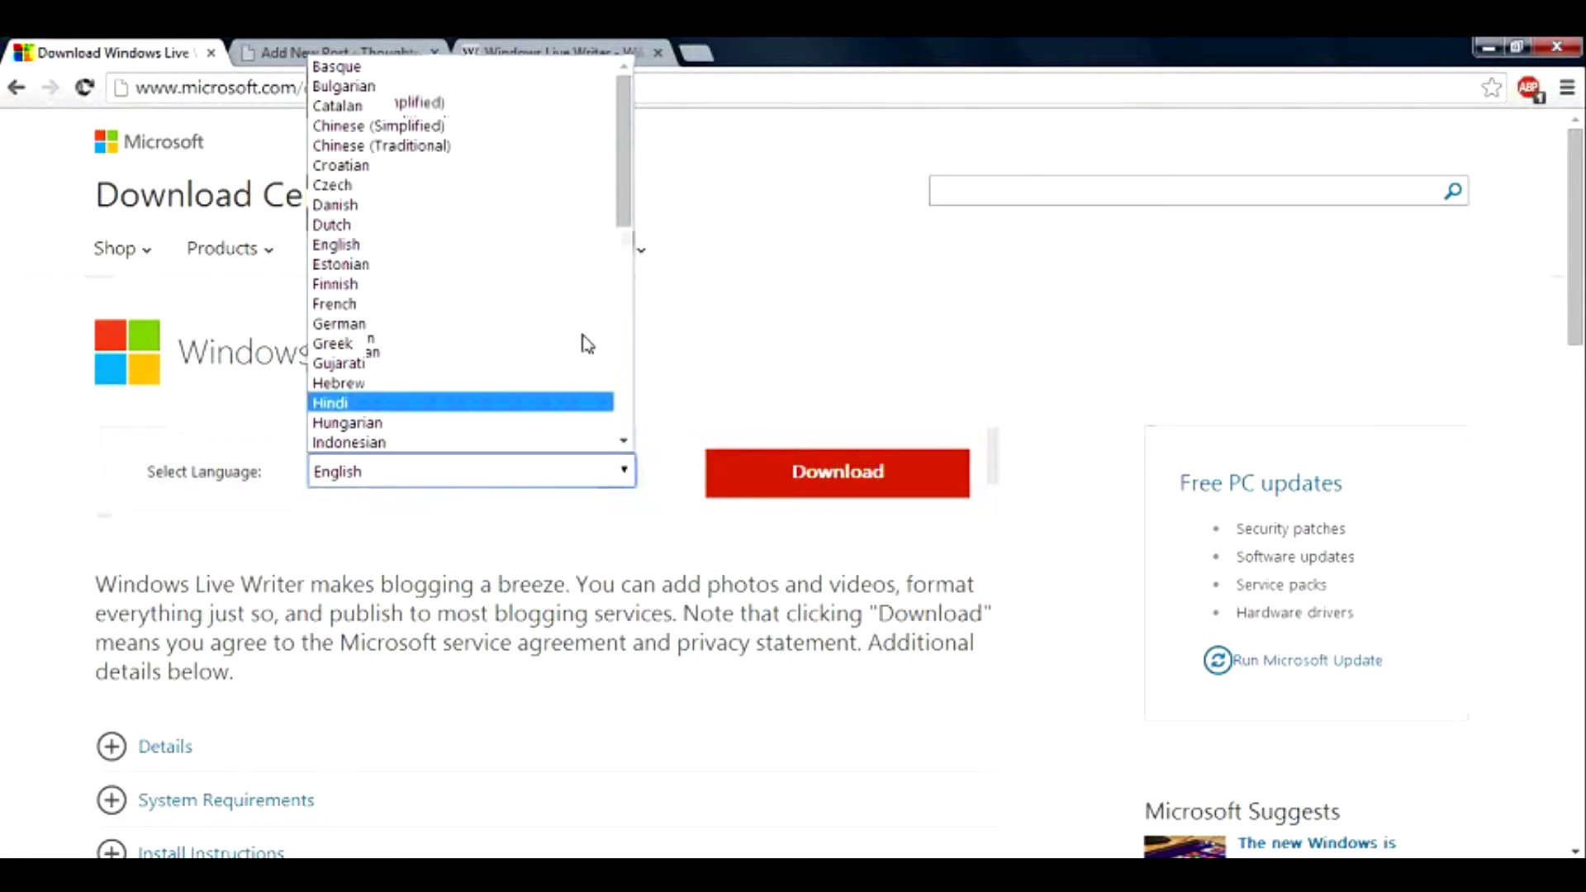
click(902, 512)
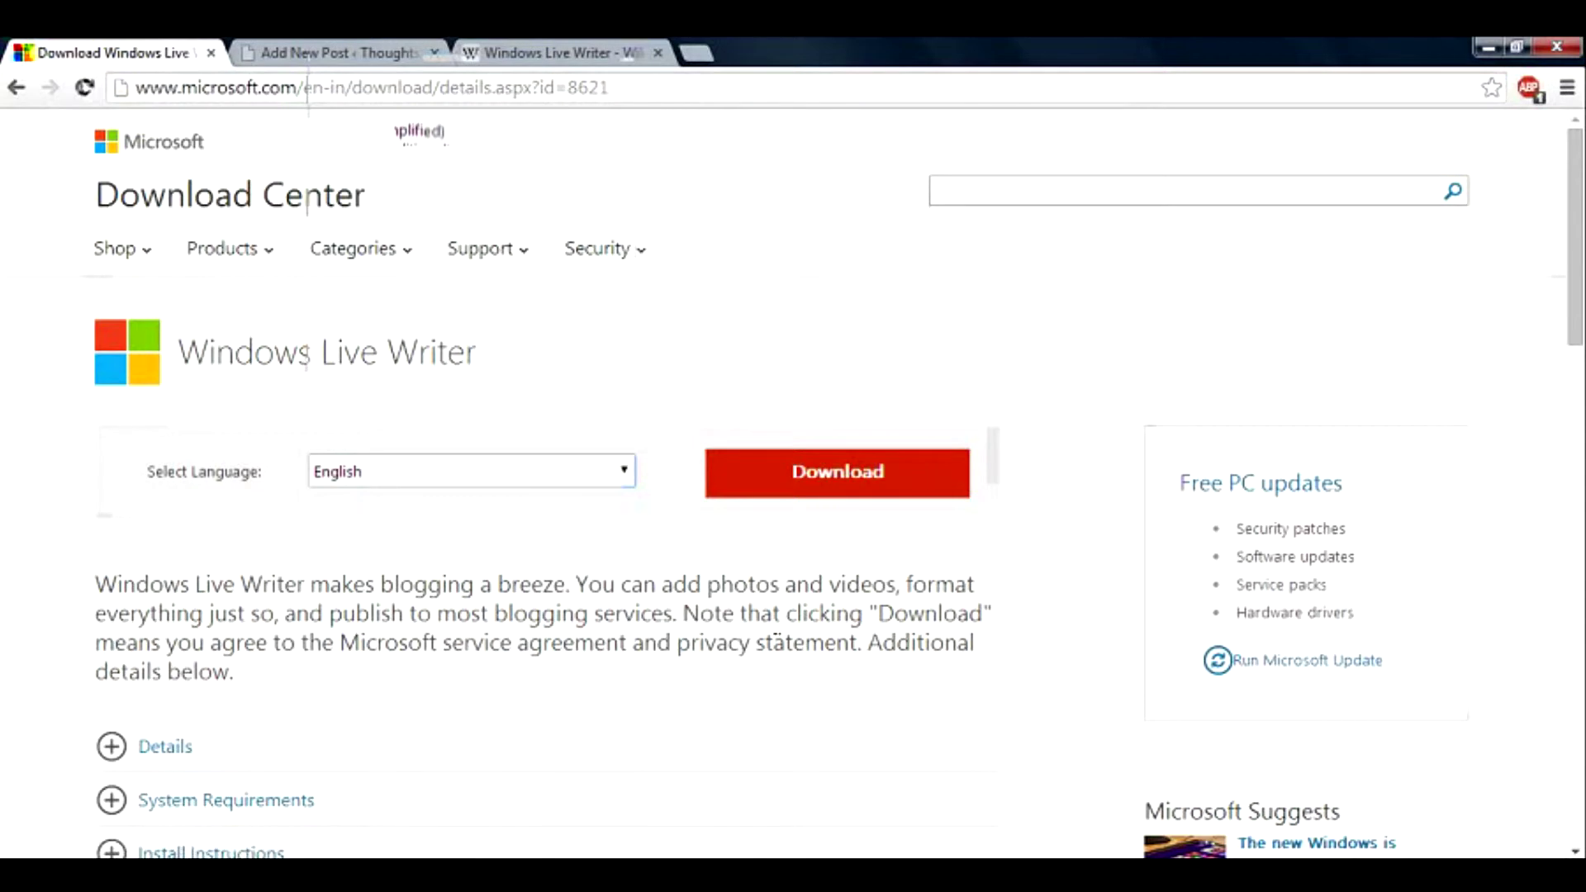
scroll(776, 639, down, 2)
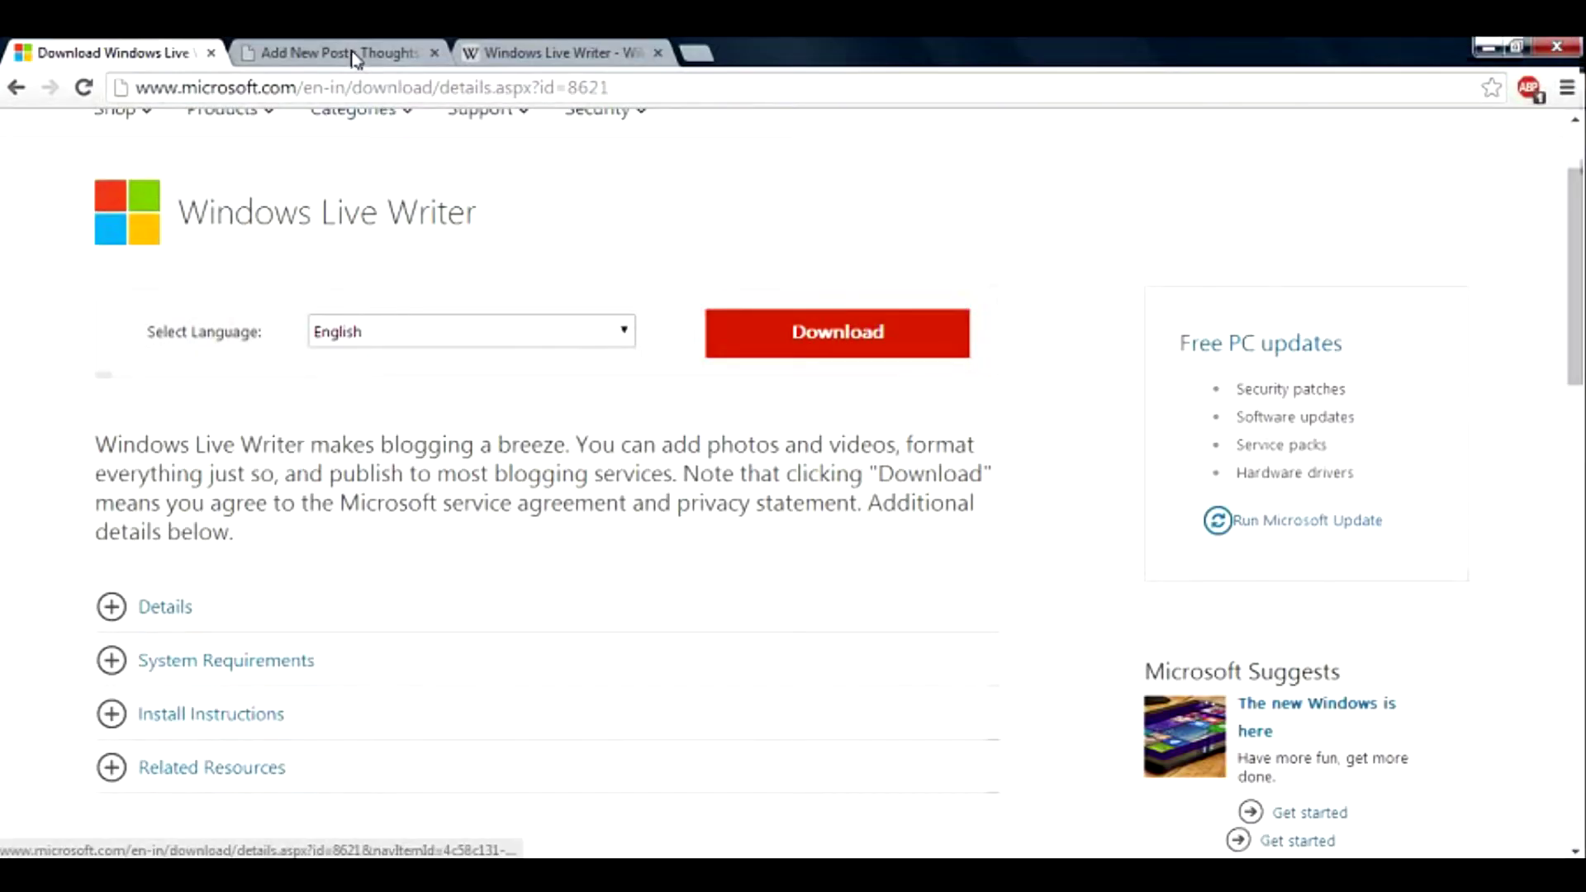
Title the Live Writer post 'This is a title' with body text 'Here is the content'.
click(355, 54)
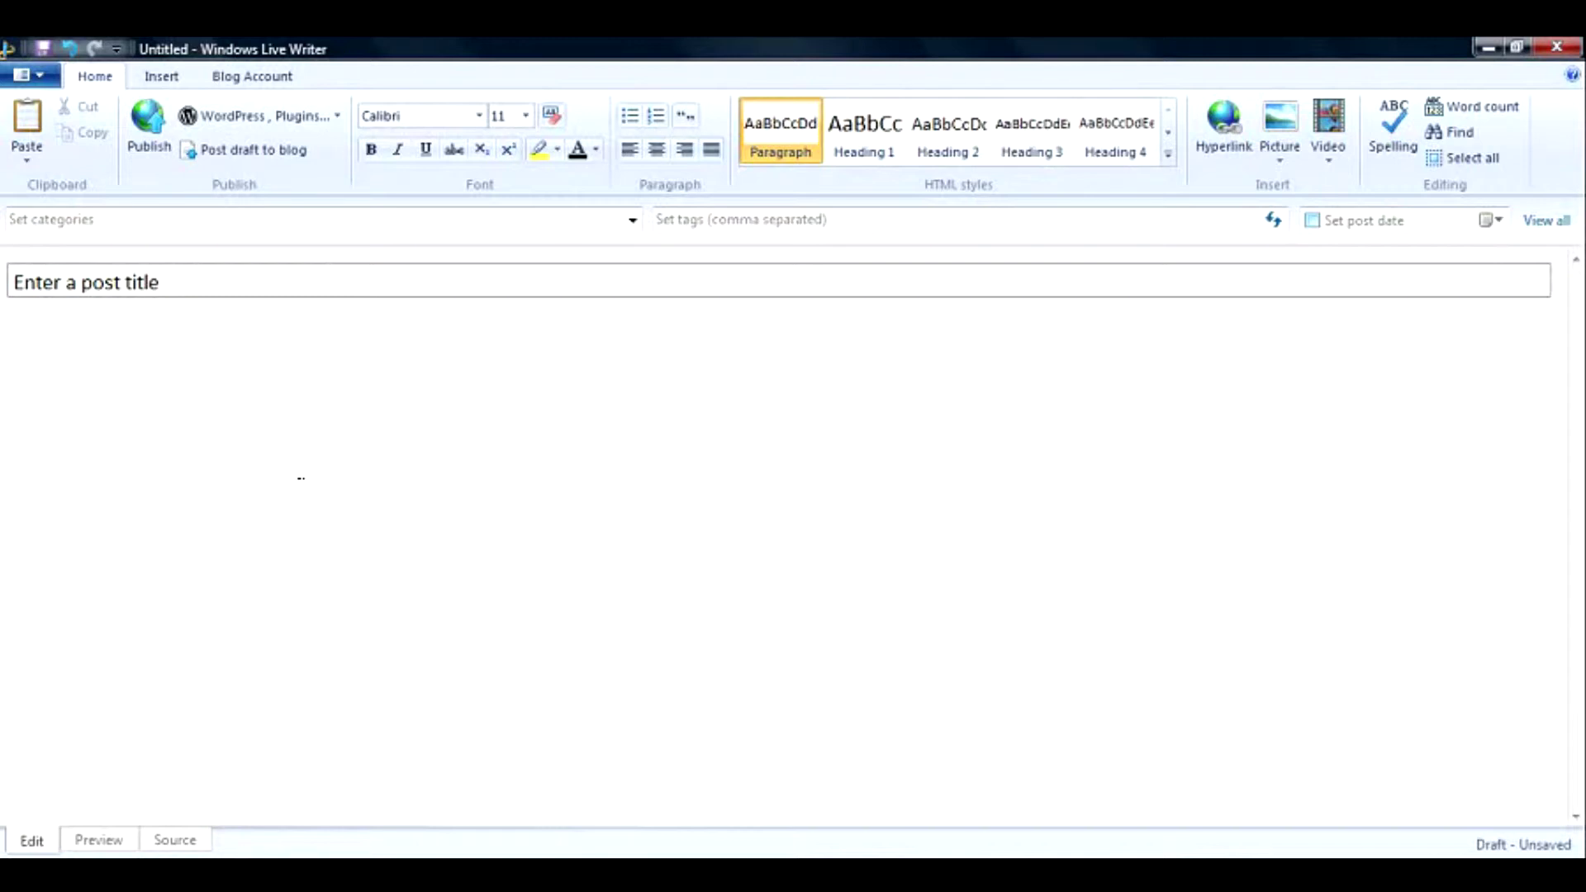
click(190, 286)
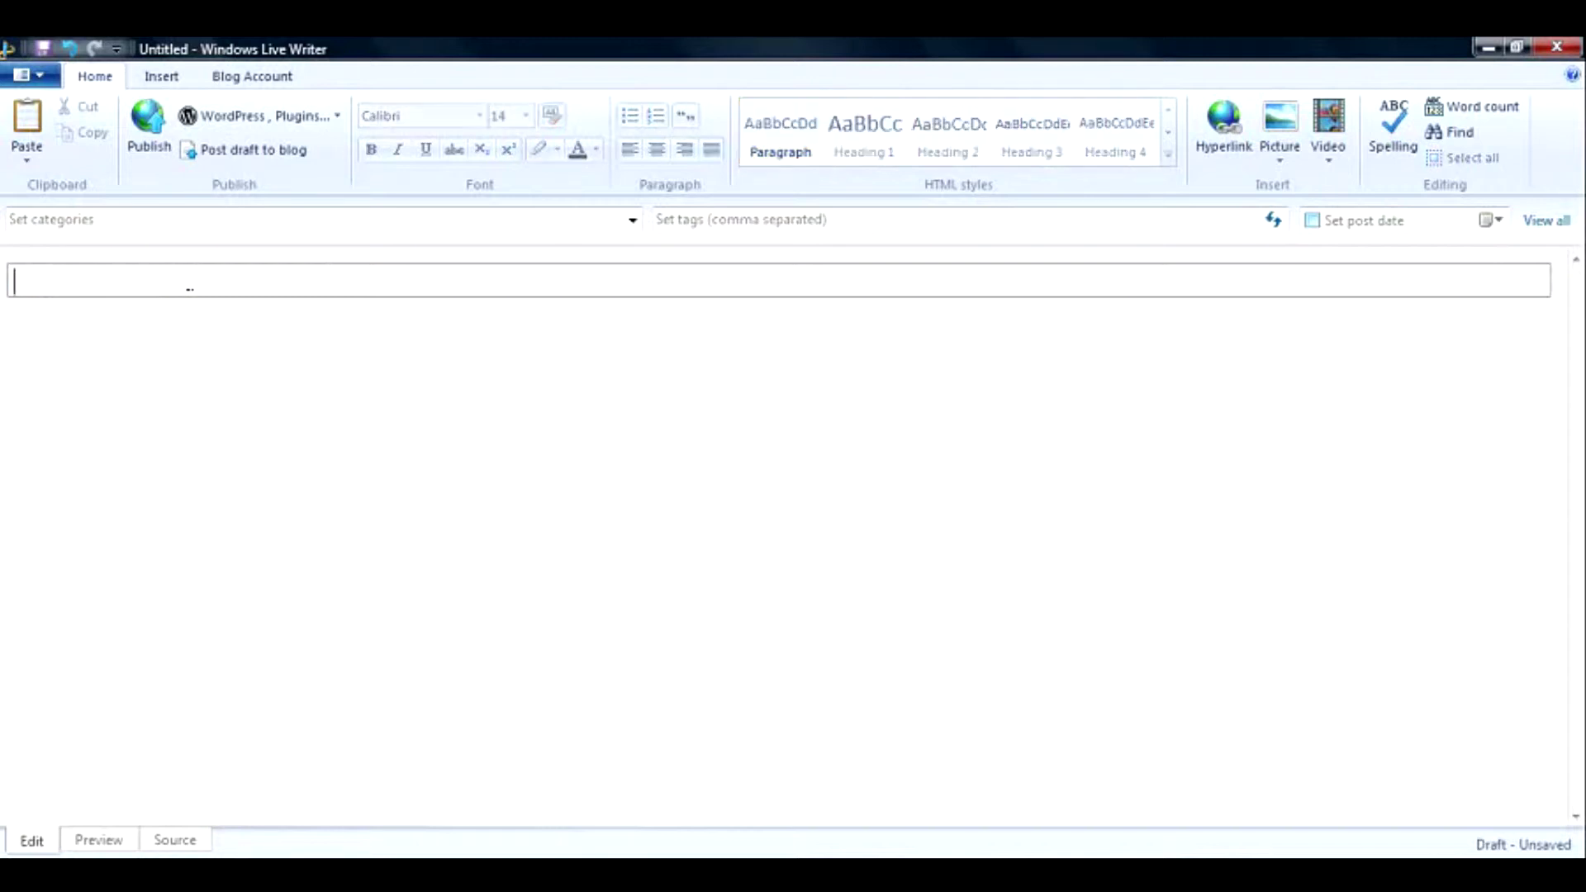
text(Ti)
text(his is a)
text( title)
key(Return)
text(H)
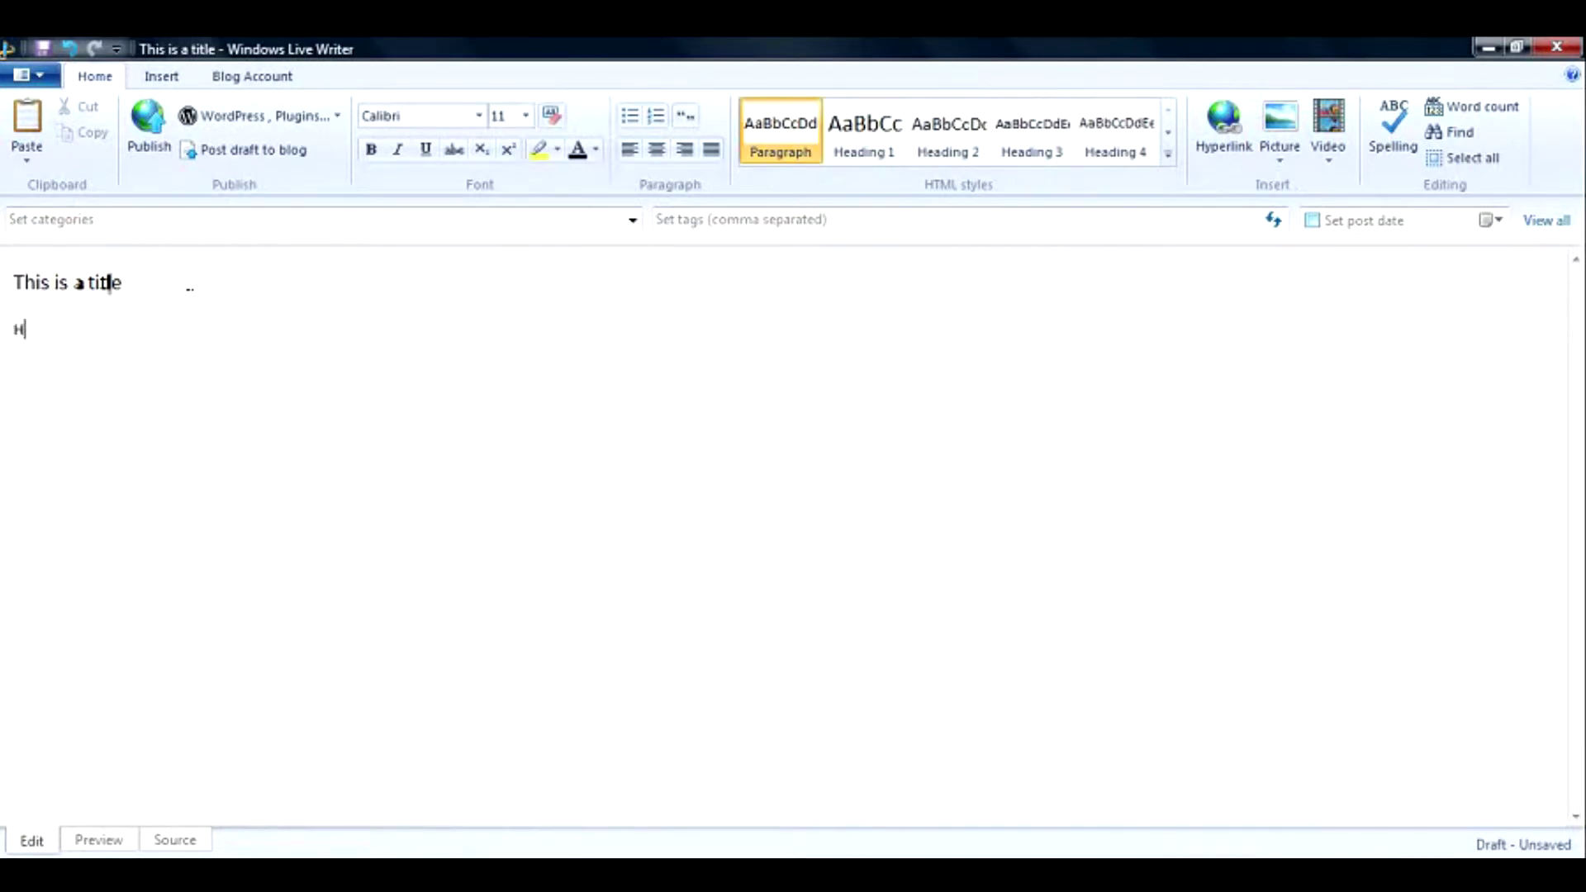
text(ere is the content)
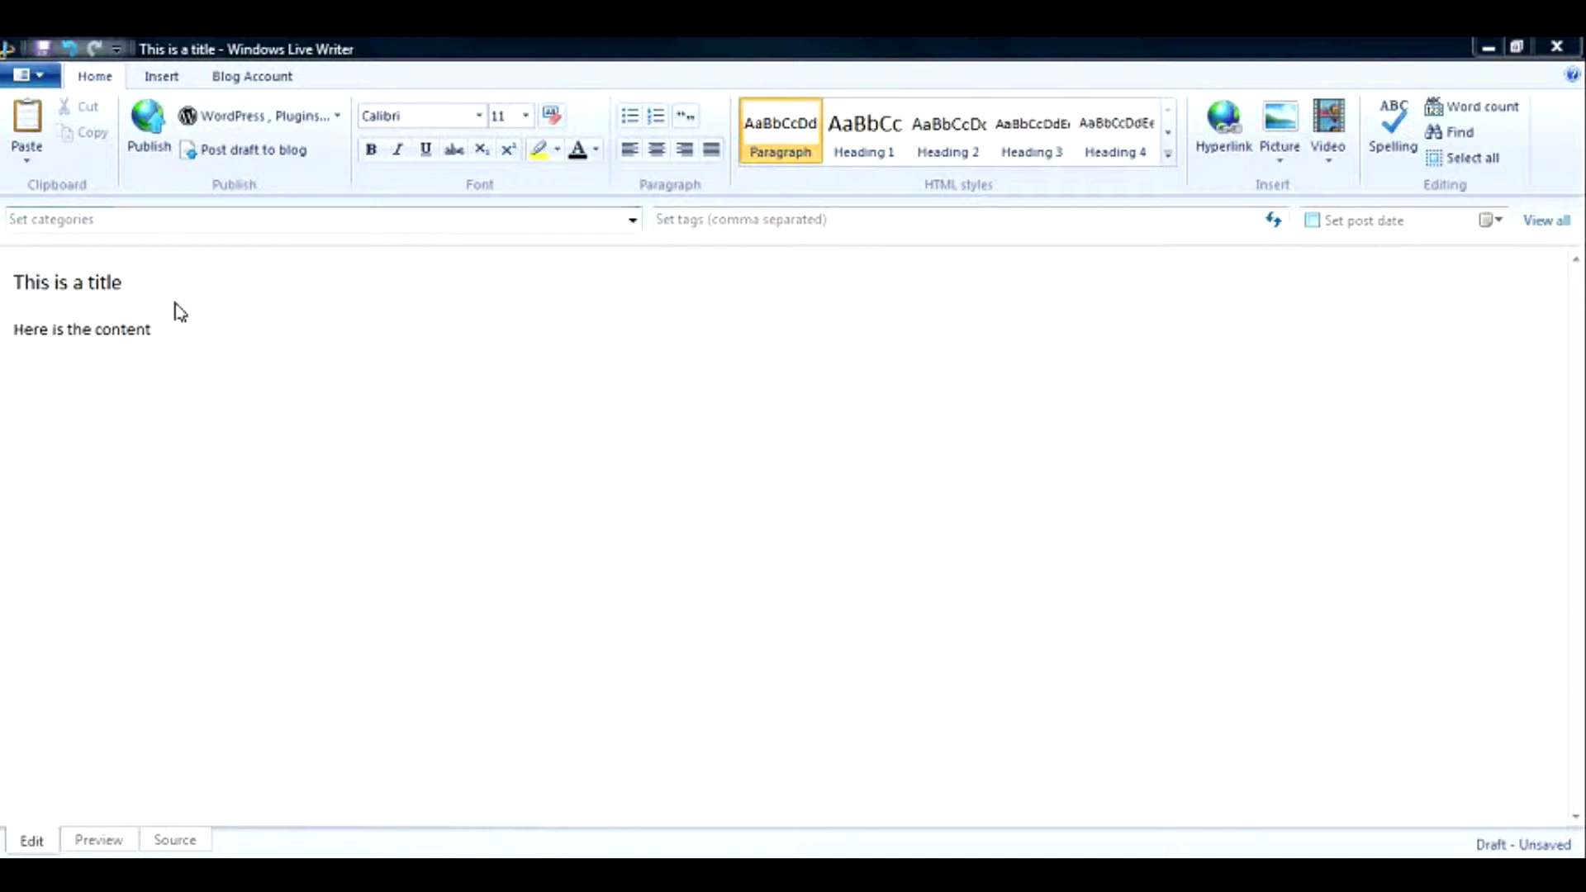
Start adding a new blog account, choosing WordPress as the blog service.
click(339, 121)
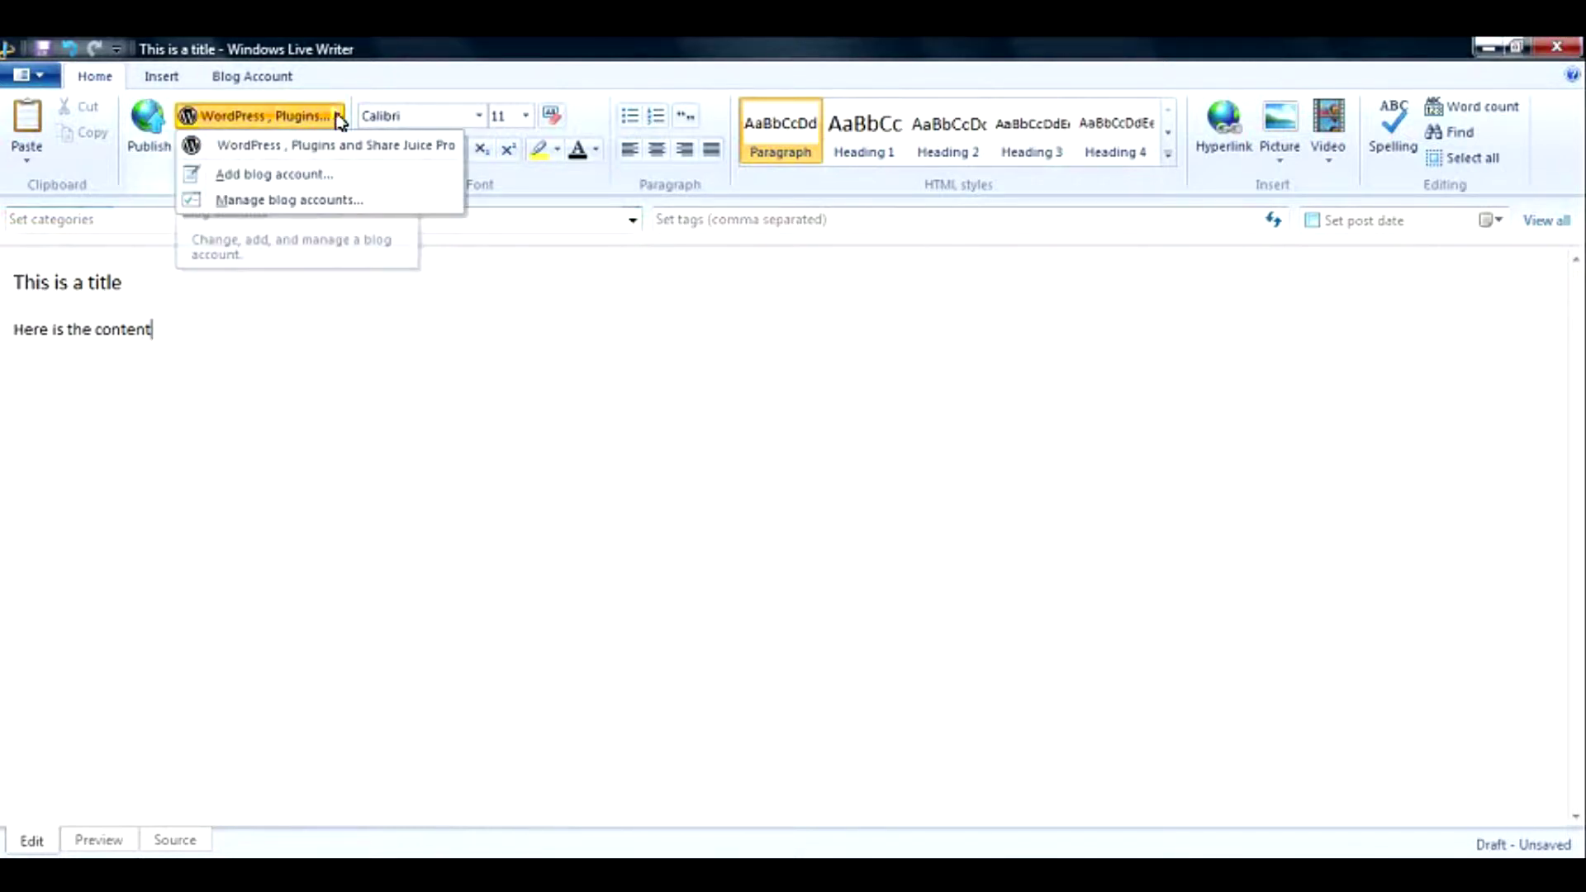
click(322, 175)
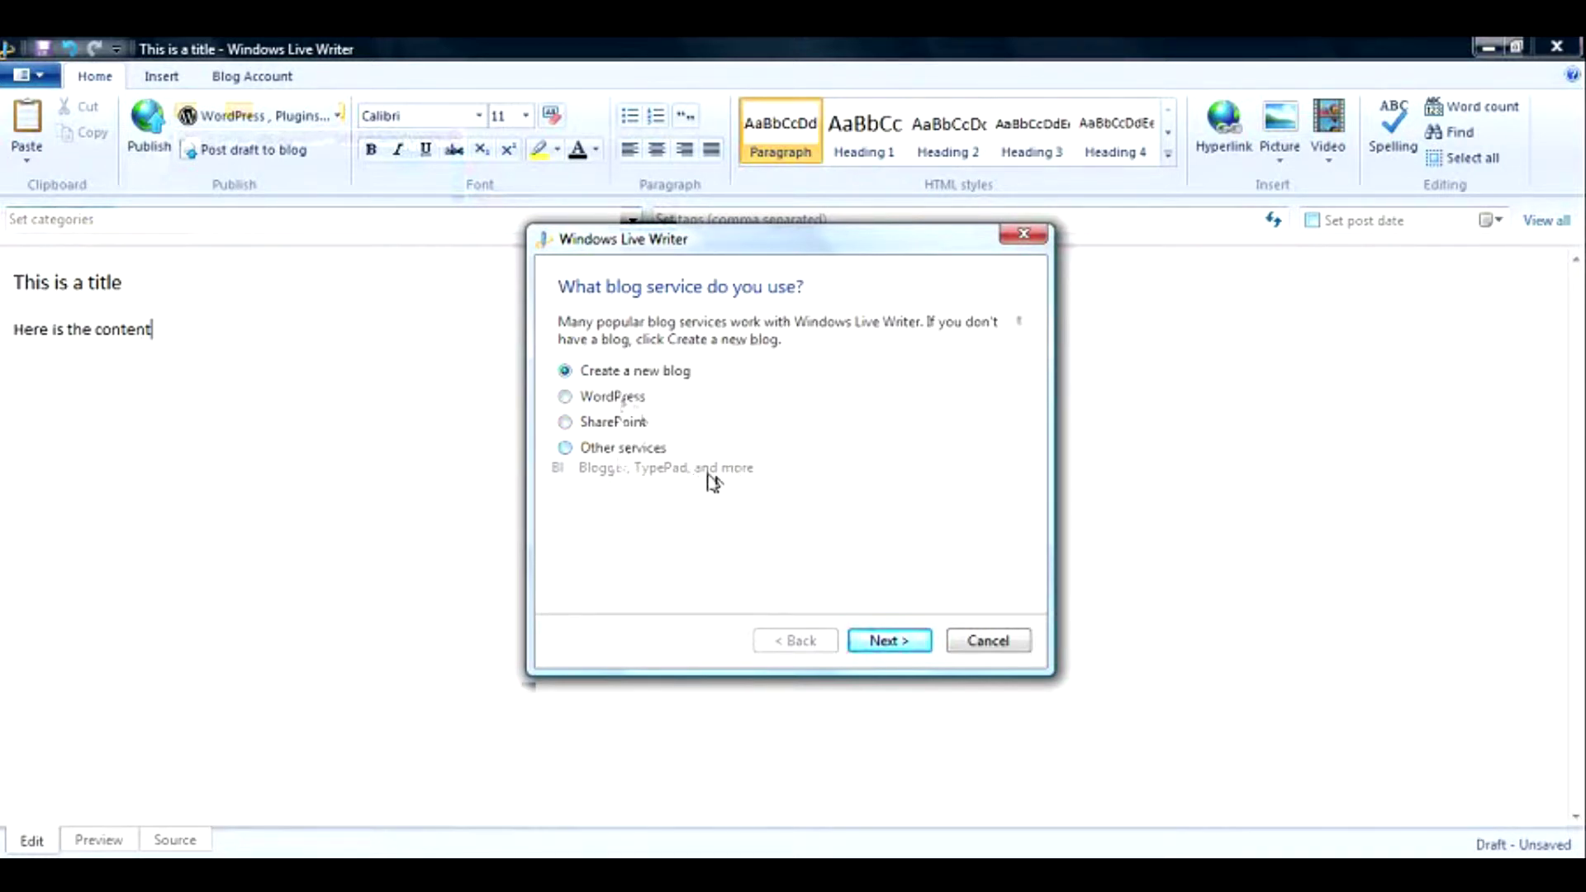
click(565, 397)
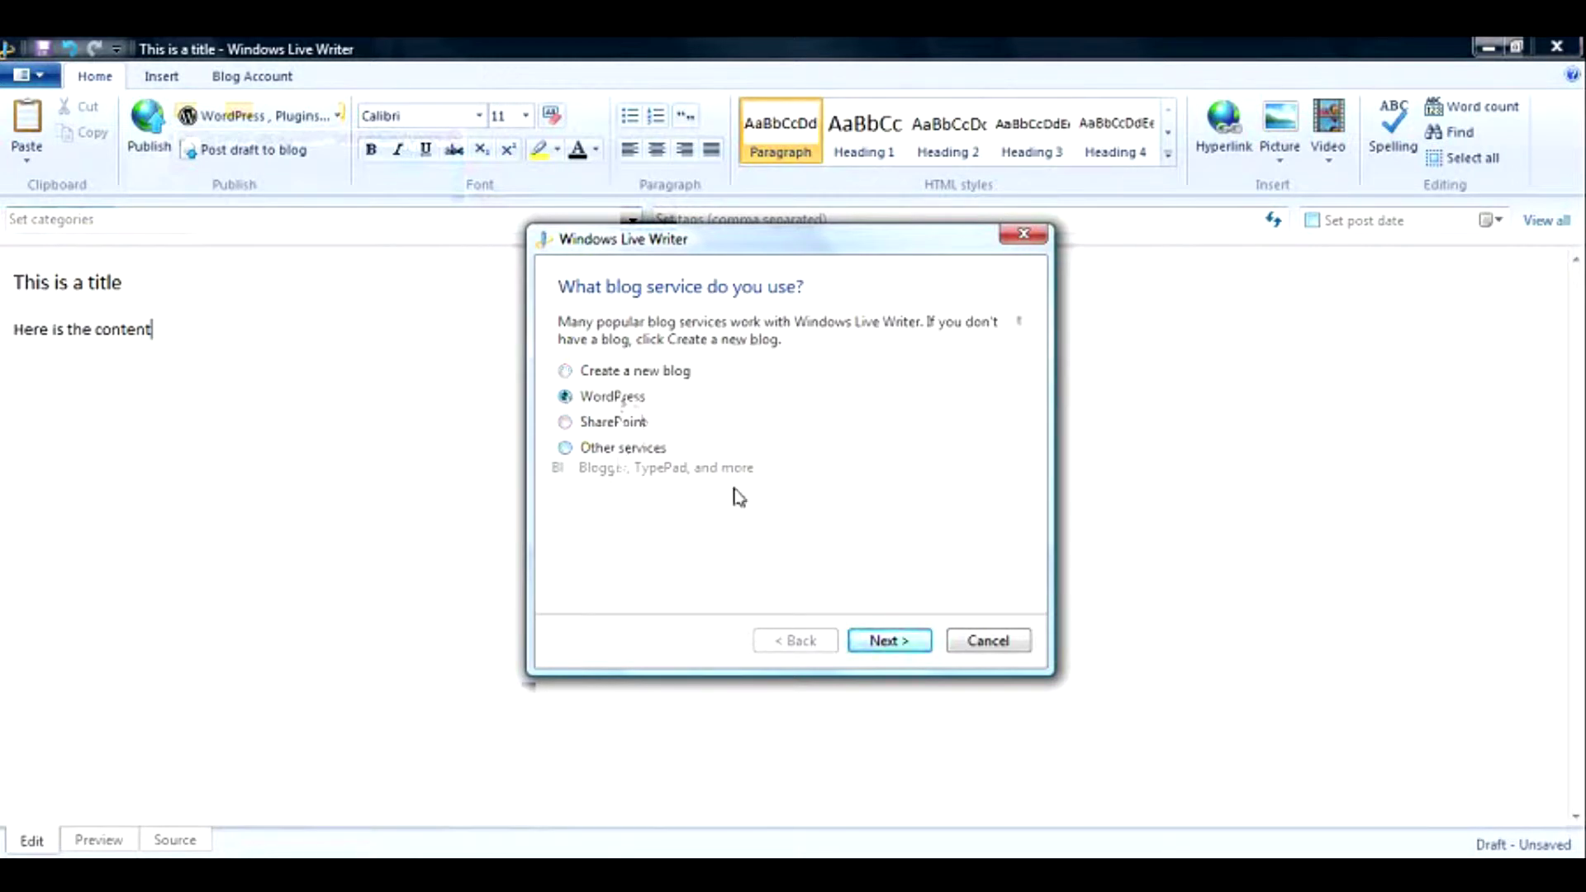
click(884, 641)
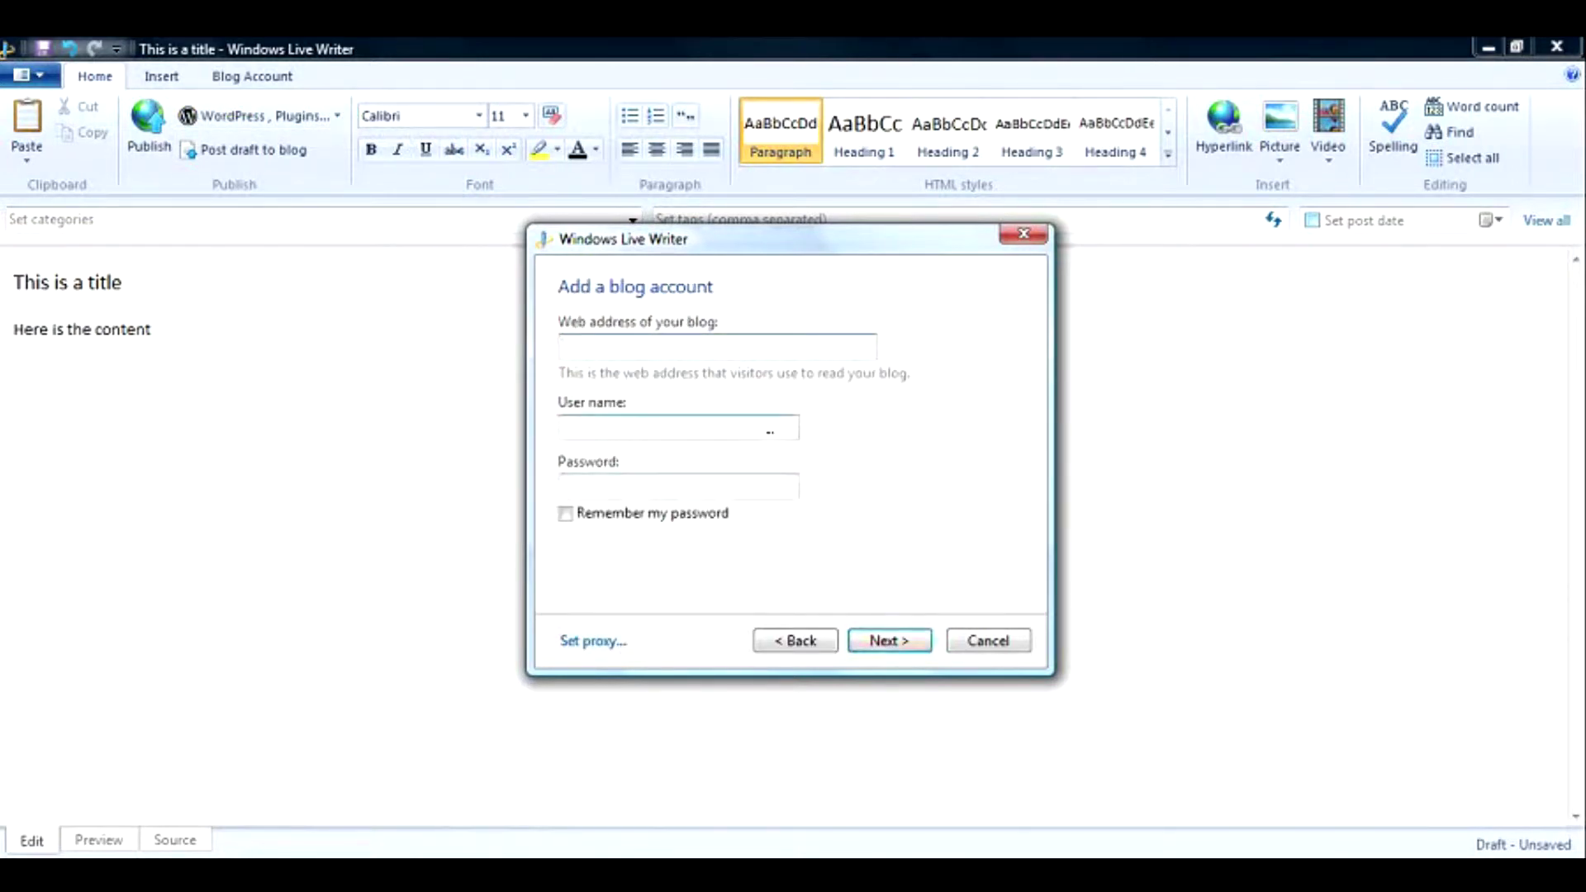
Enter the blog's web address, the user name and the pasted password, and tick Remember my password.
text(http:)
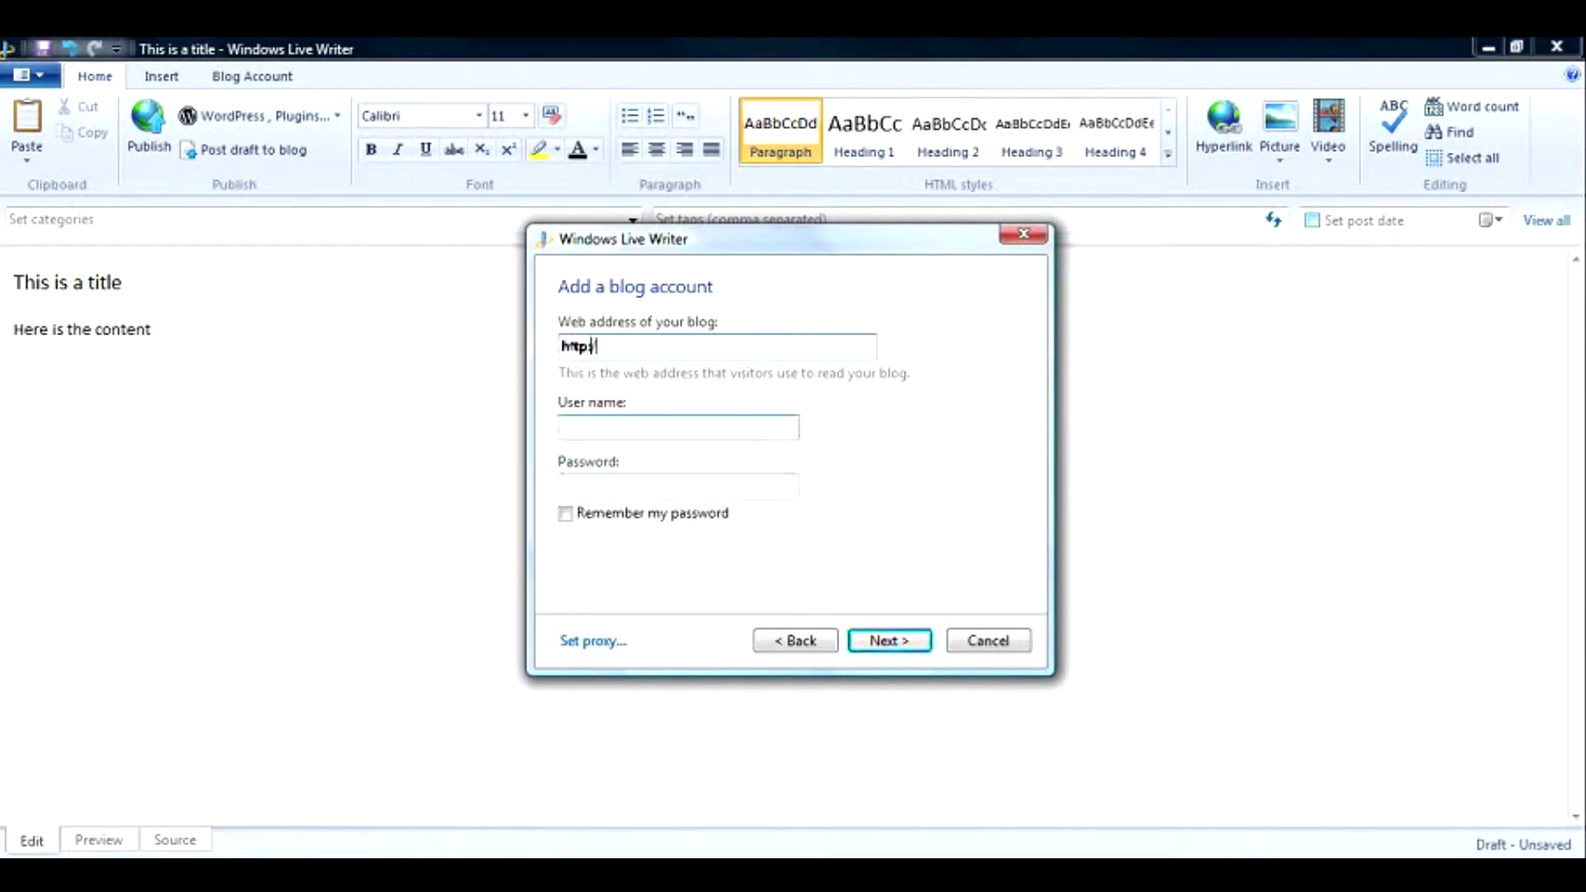
text(//aks-blo)
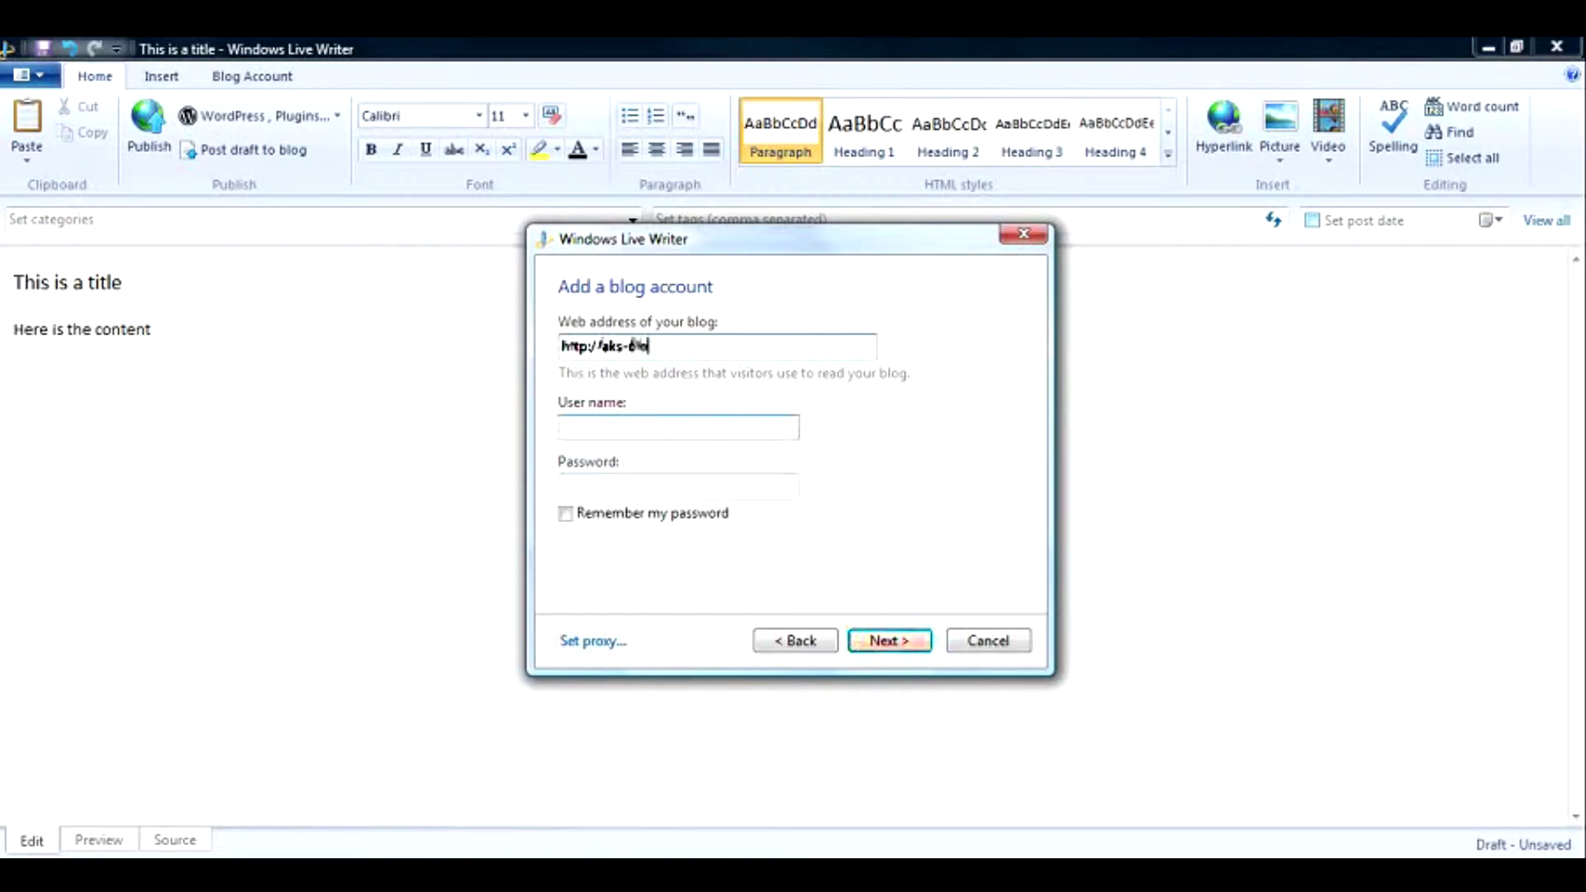
text(g.com)
drag(689, 345, 525, 366)
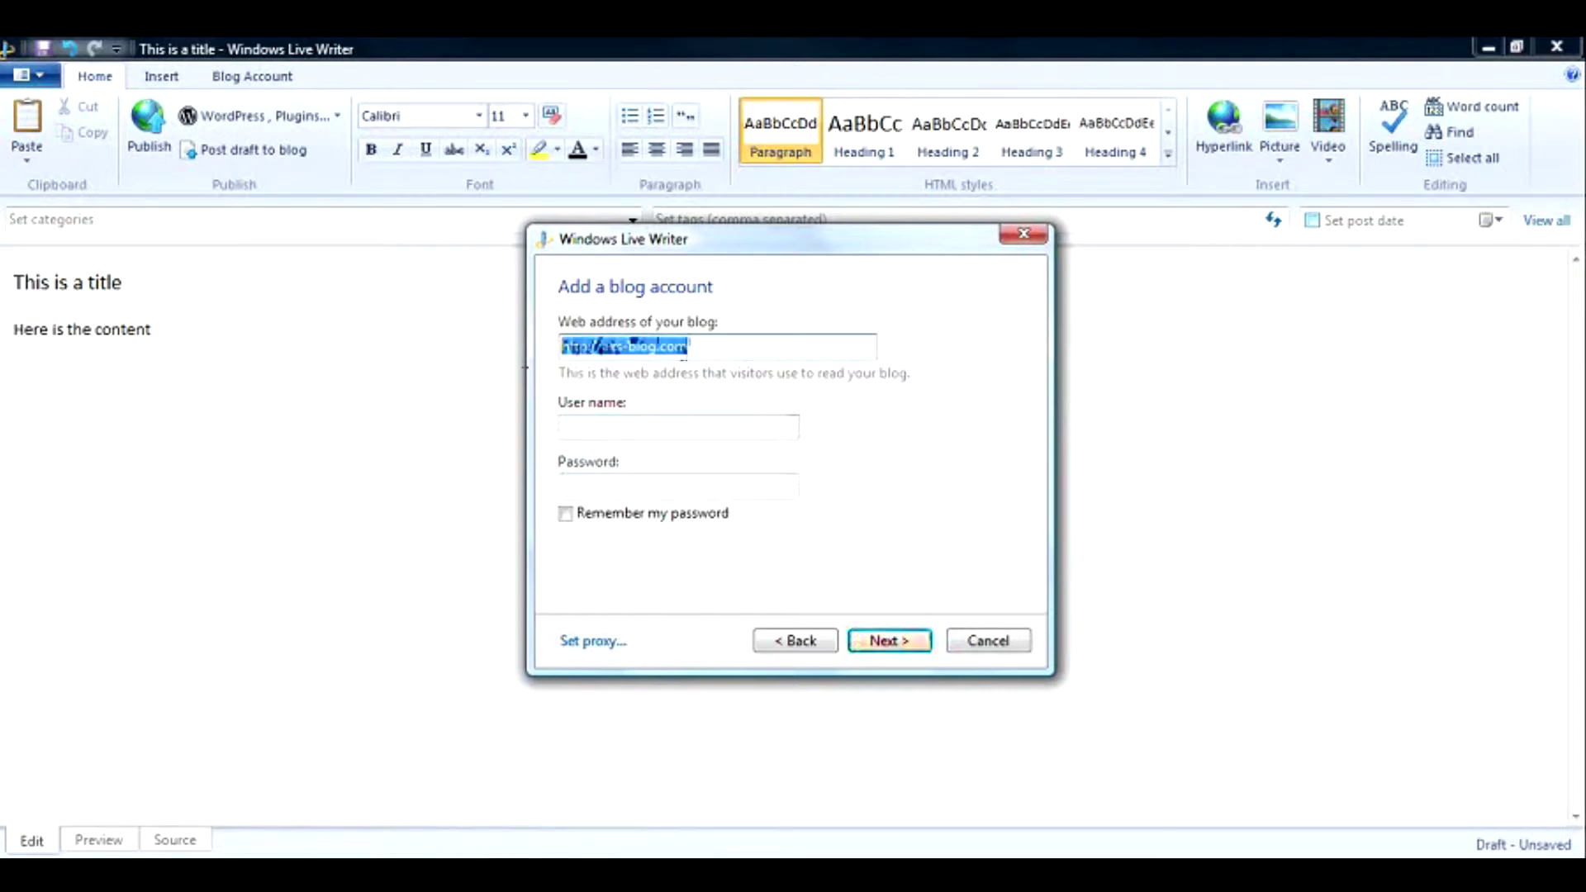
click(583, 433)
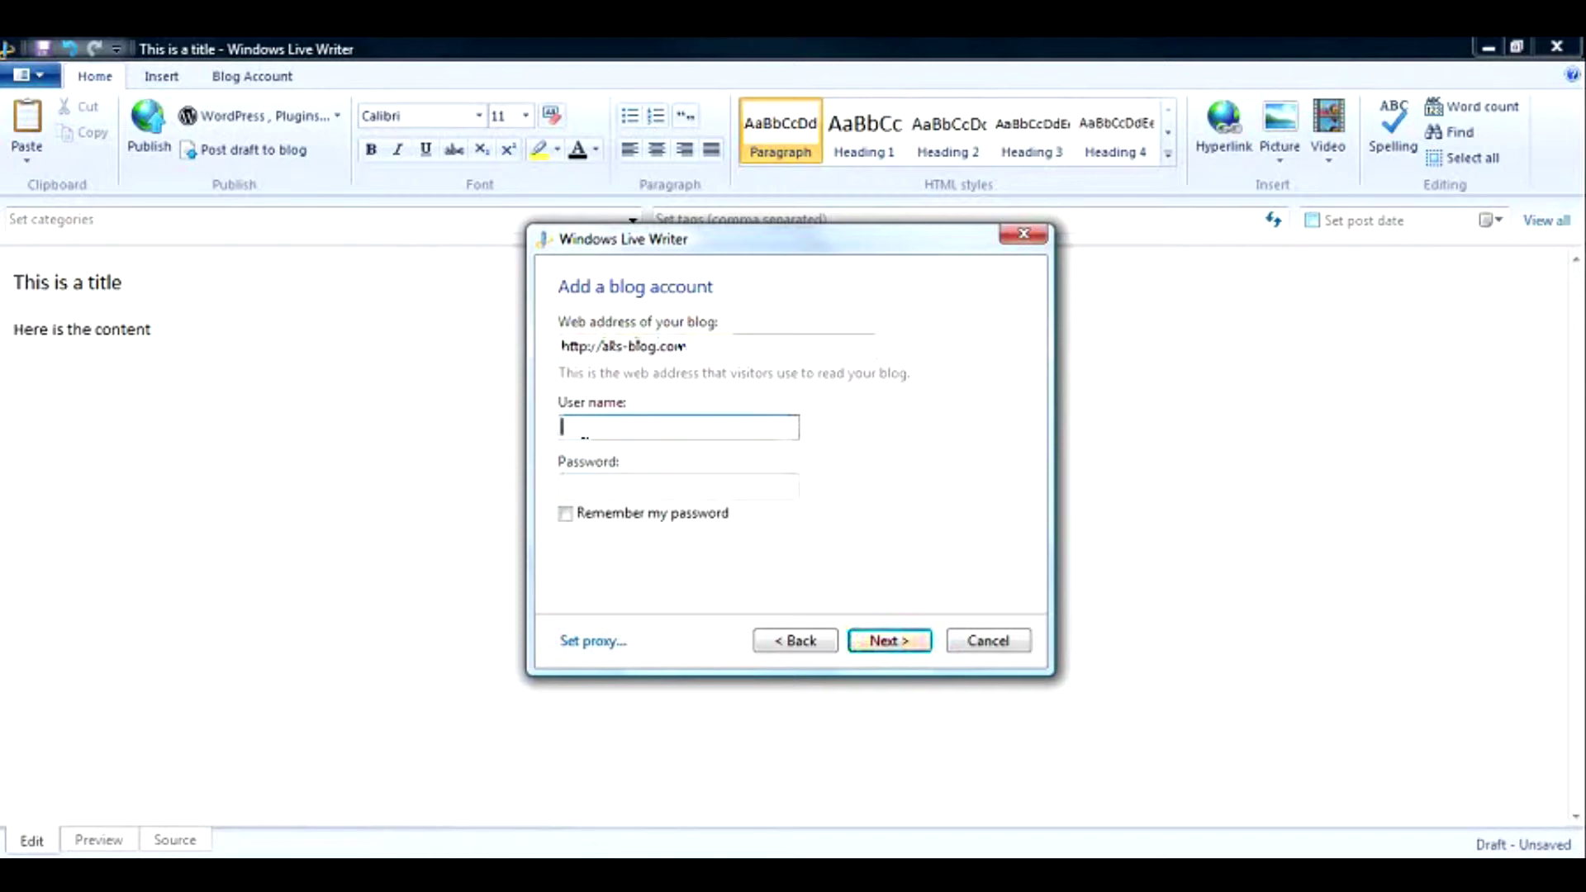
text(ashvini kumar saxena)
key(Tab)
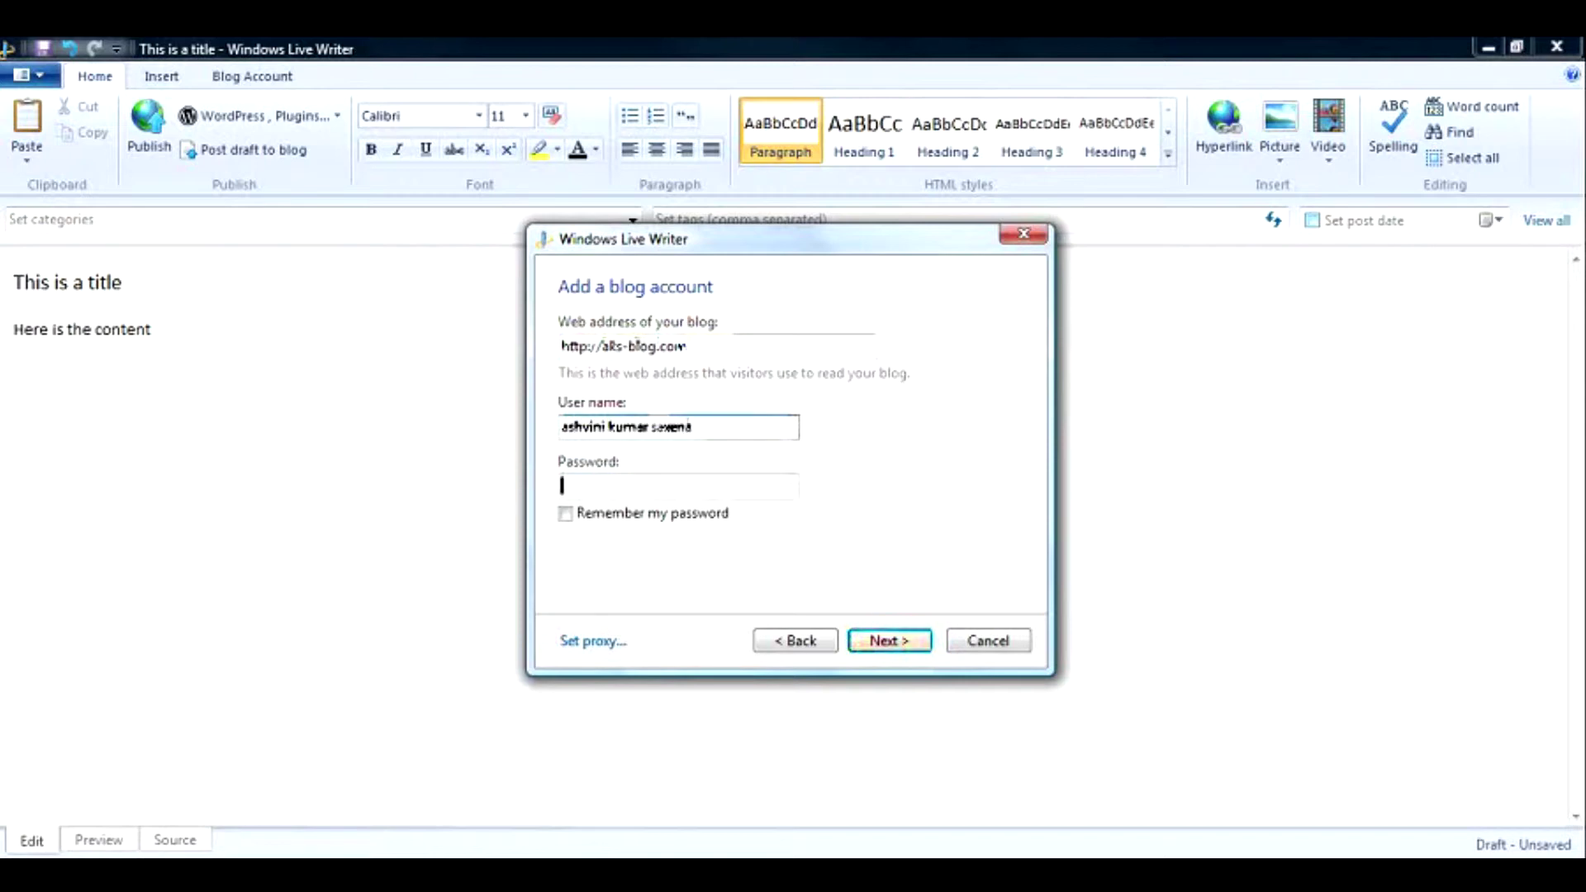
key(ctrl+v)
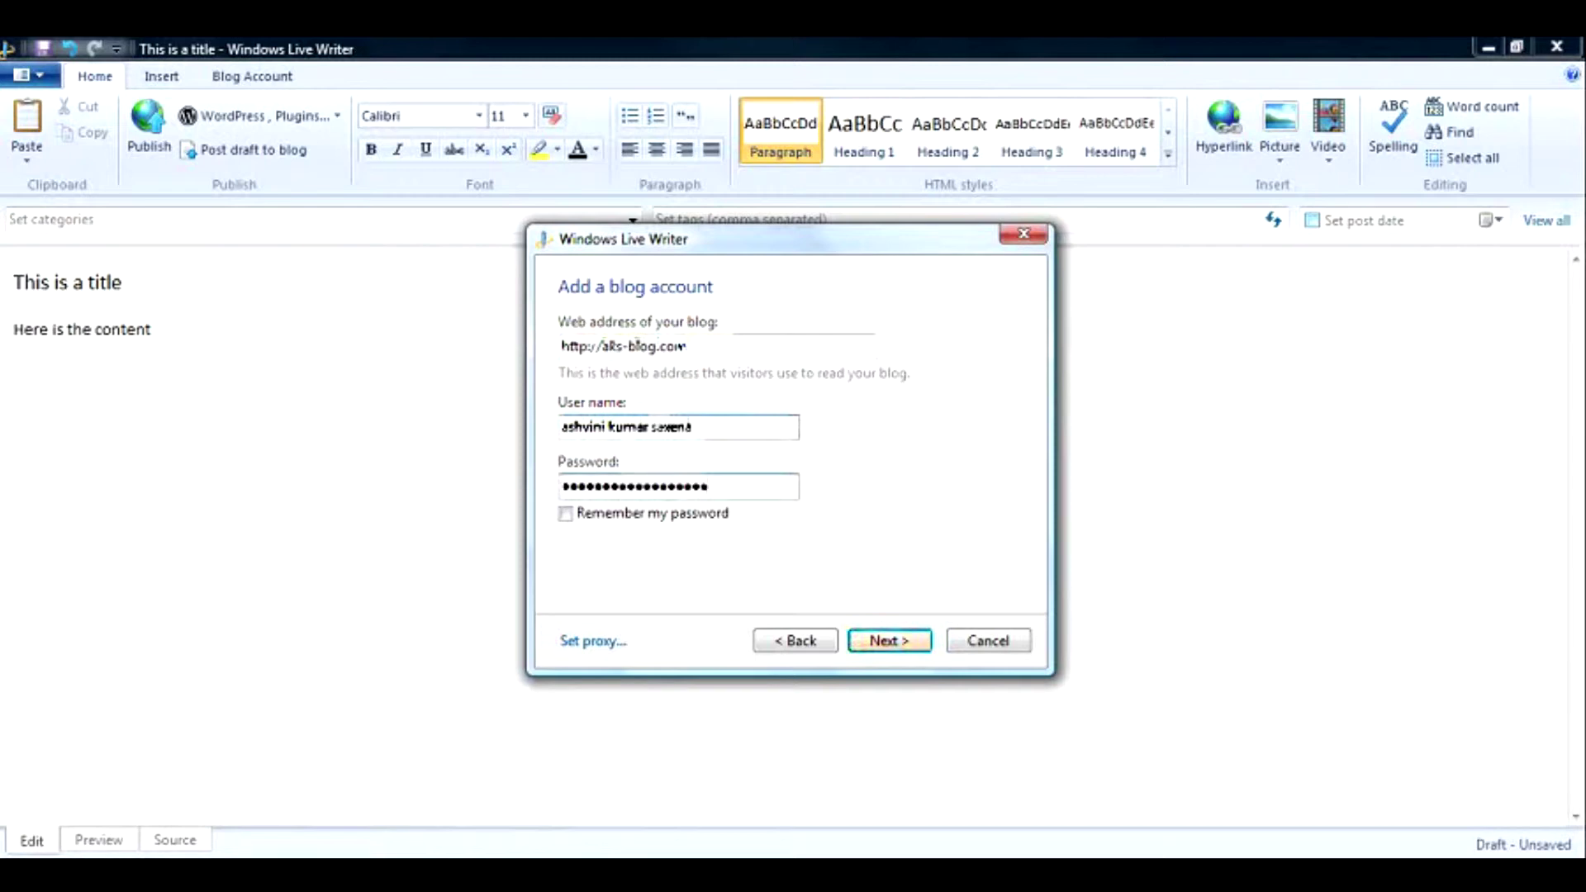
click(565, 515)
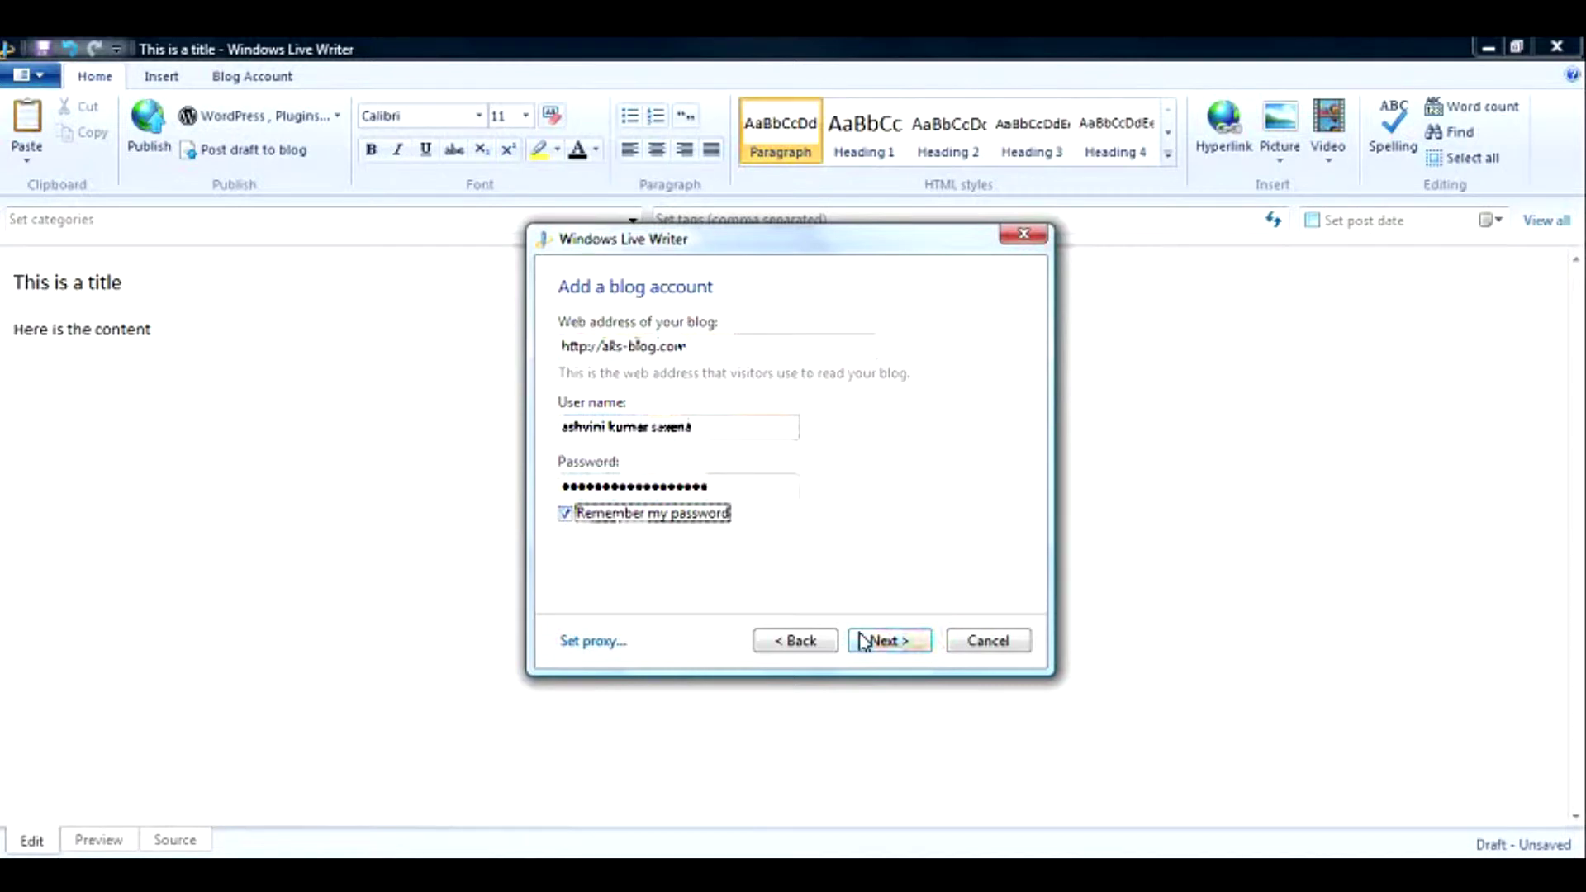
Submit the account details, accept downloading the blog theme, and finish with the suggested blog nickname.
click(861, 641)
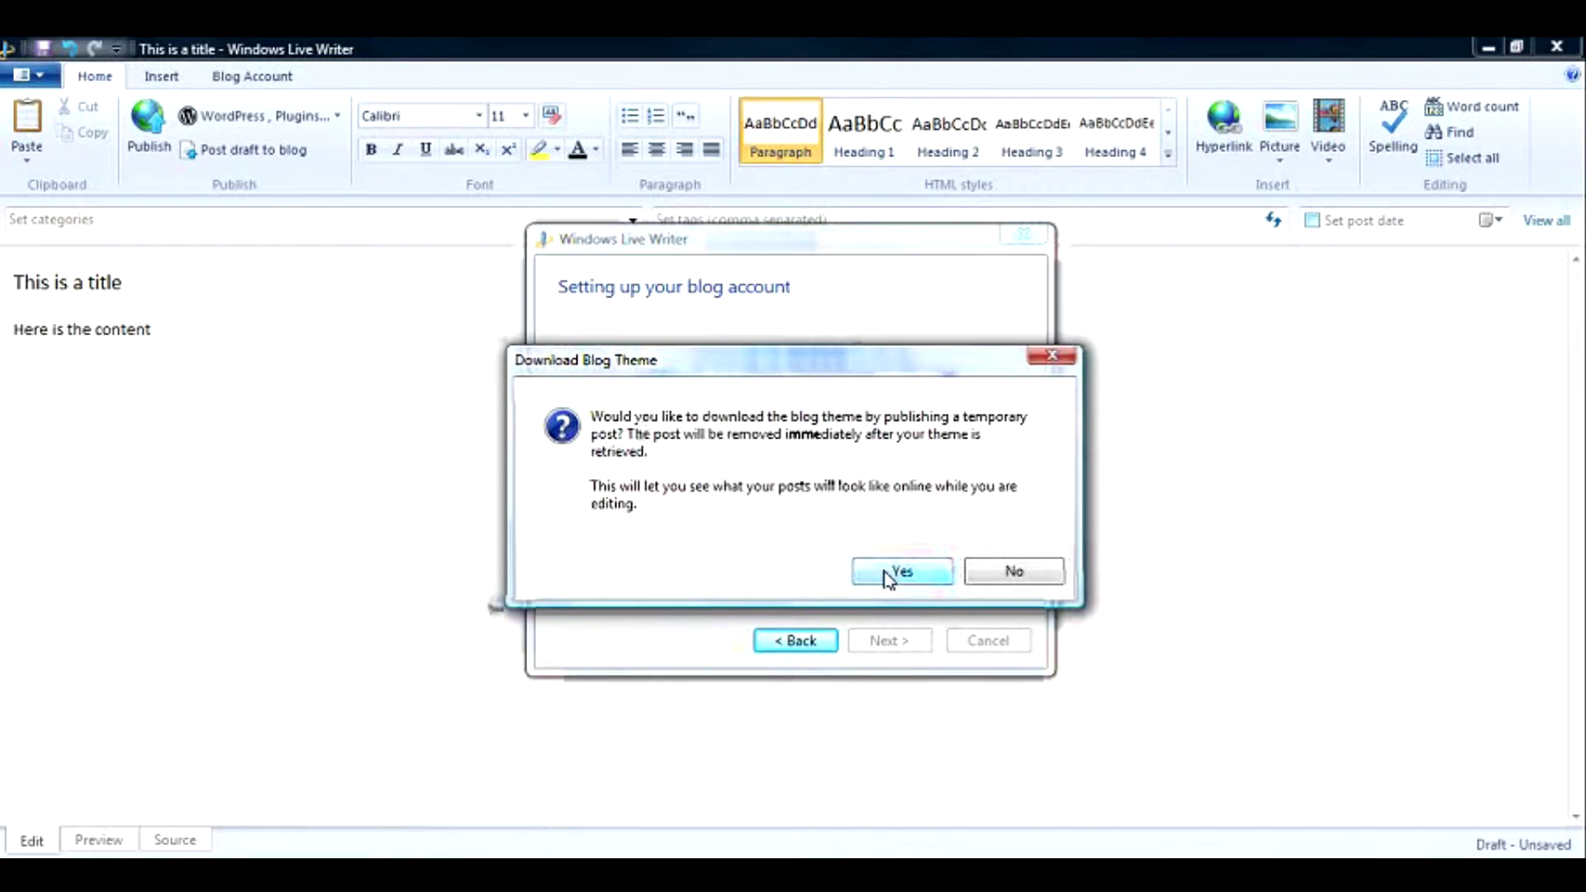
click(900, 577)
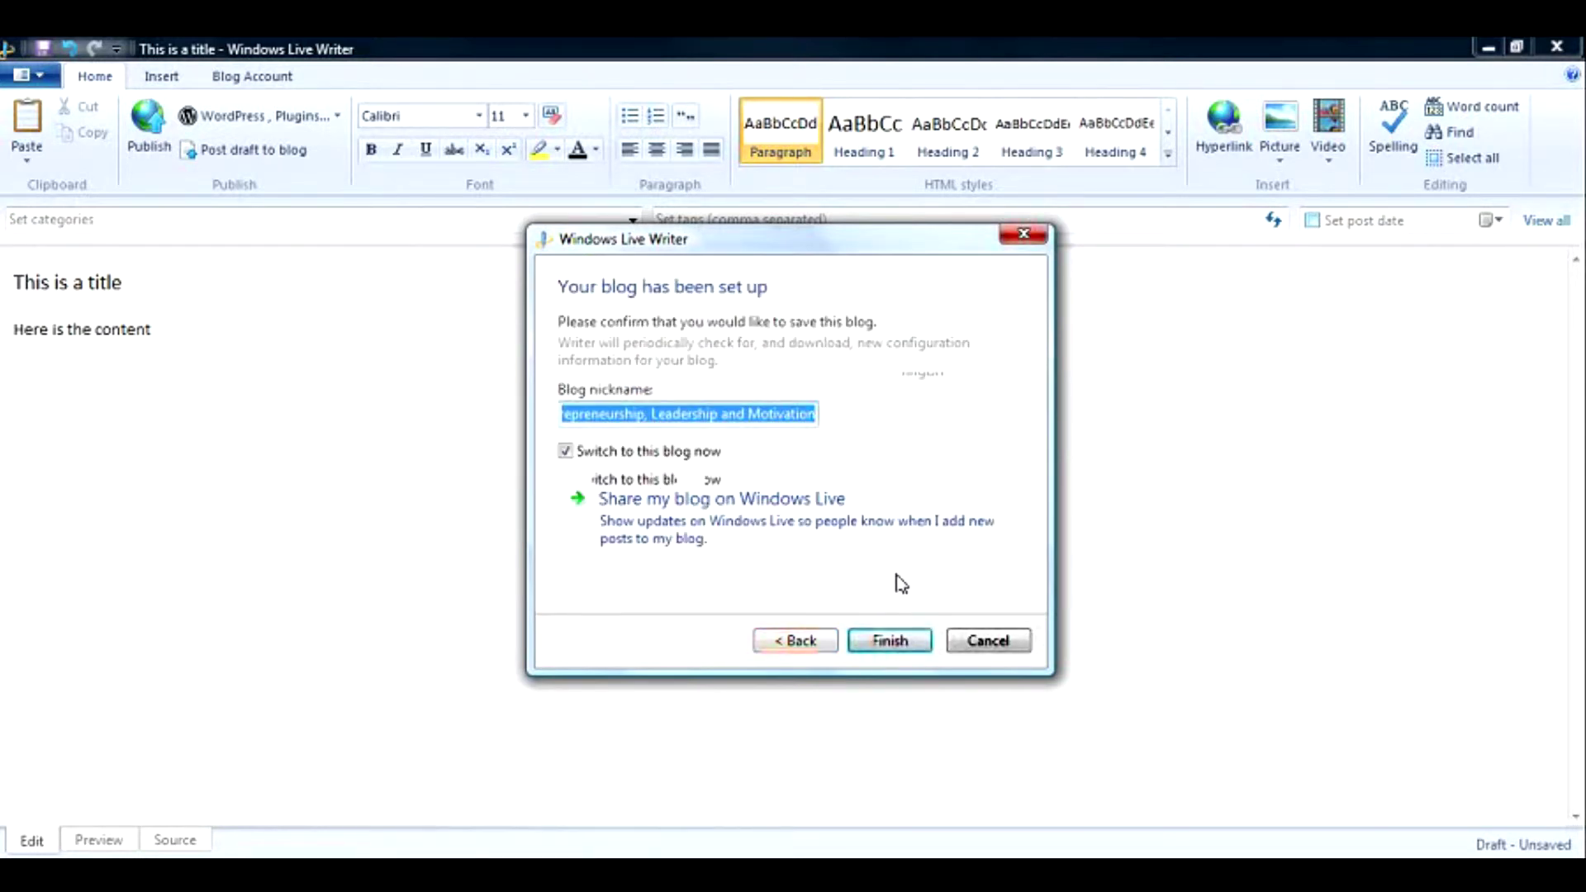
click(675, 413)
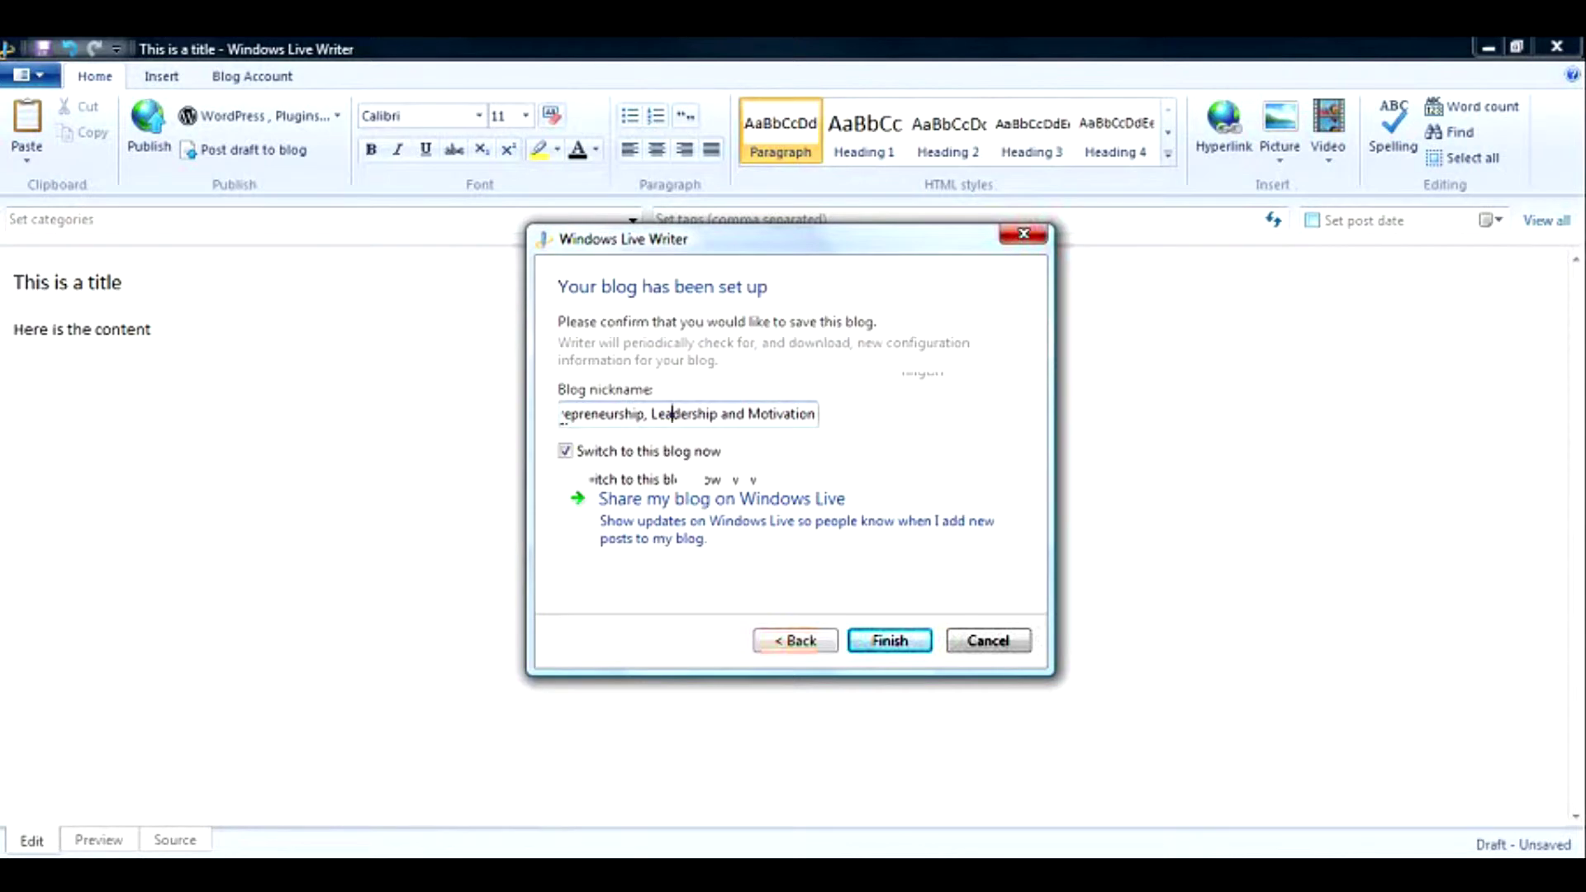
drag(562, 413, 815, 413)
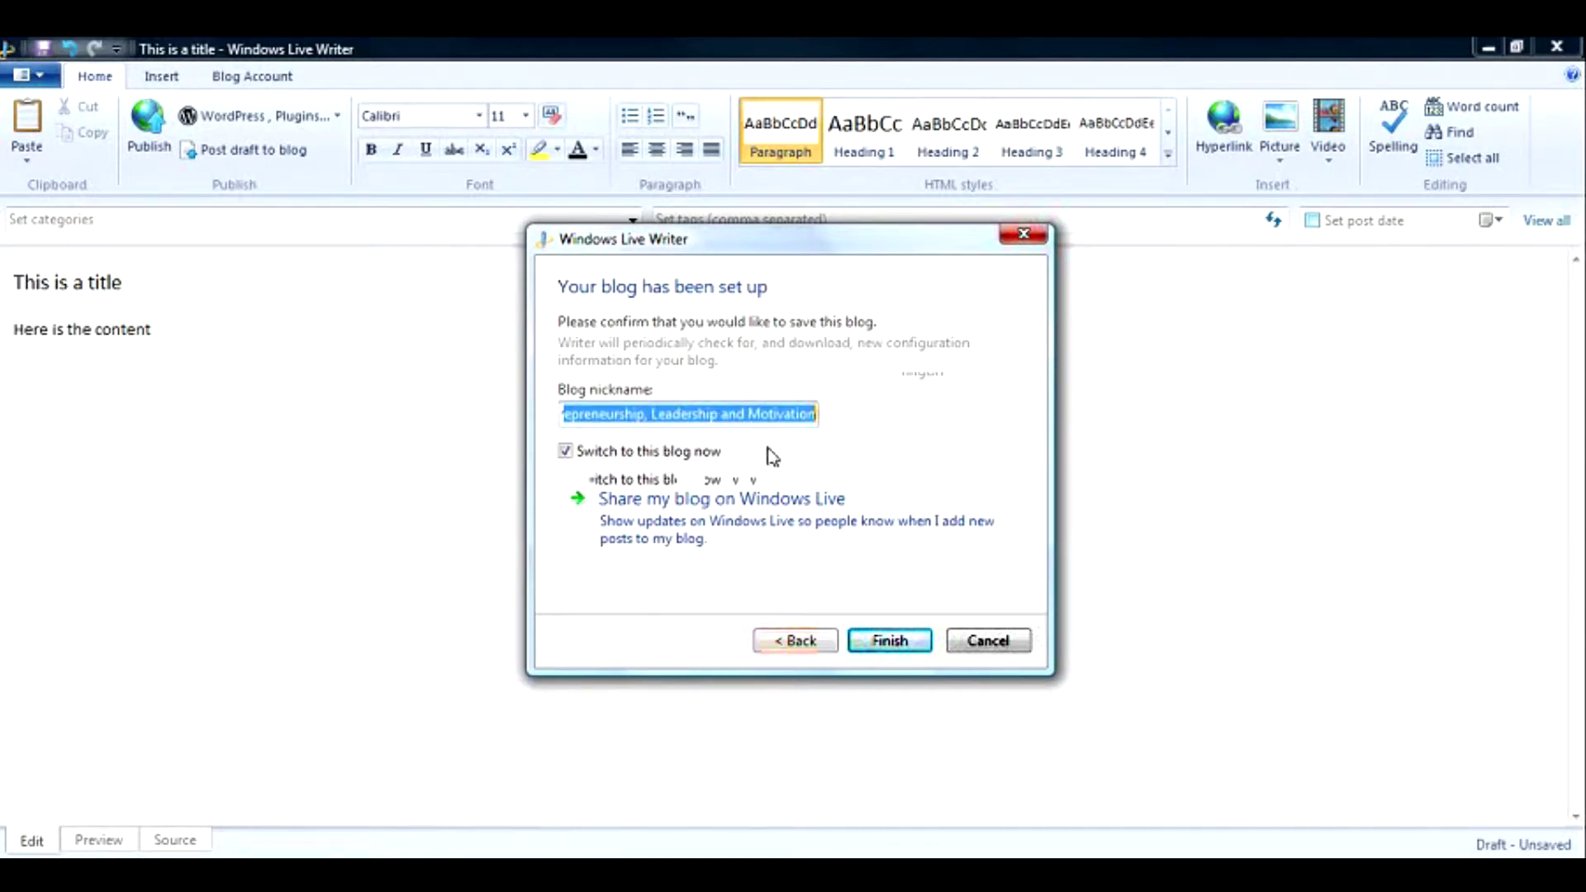
key(Home)
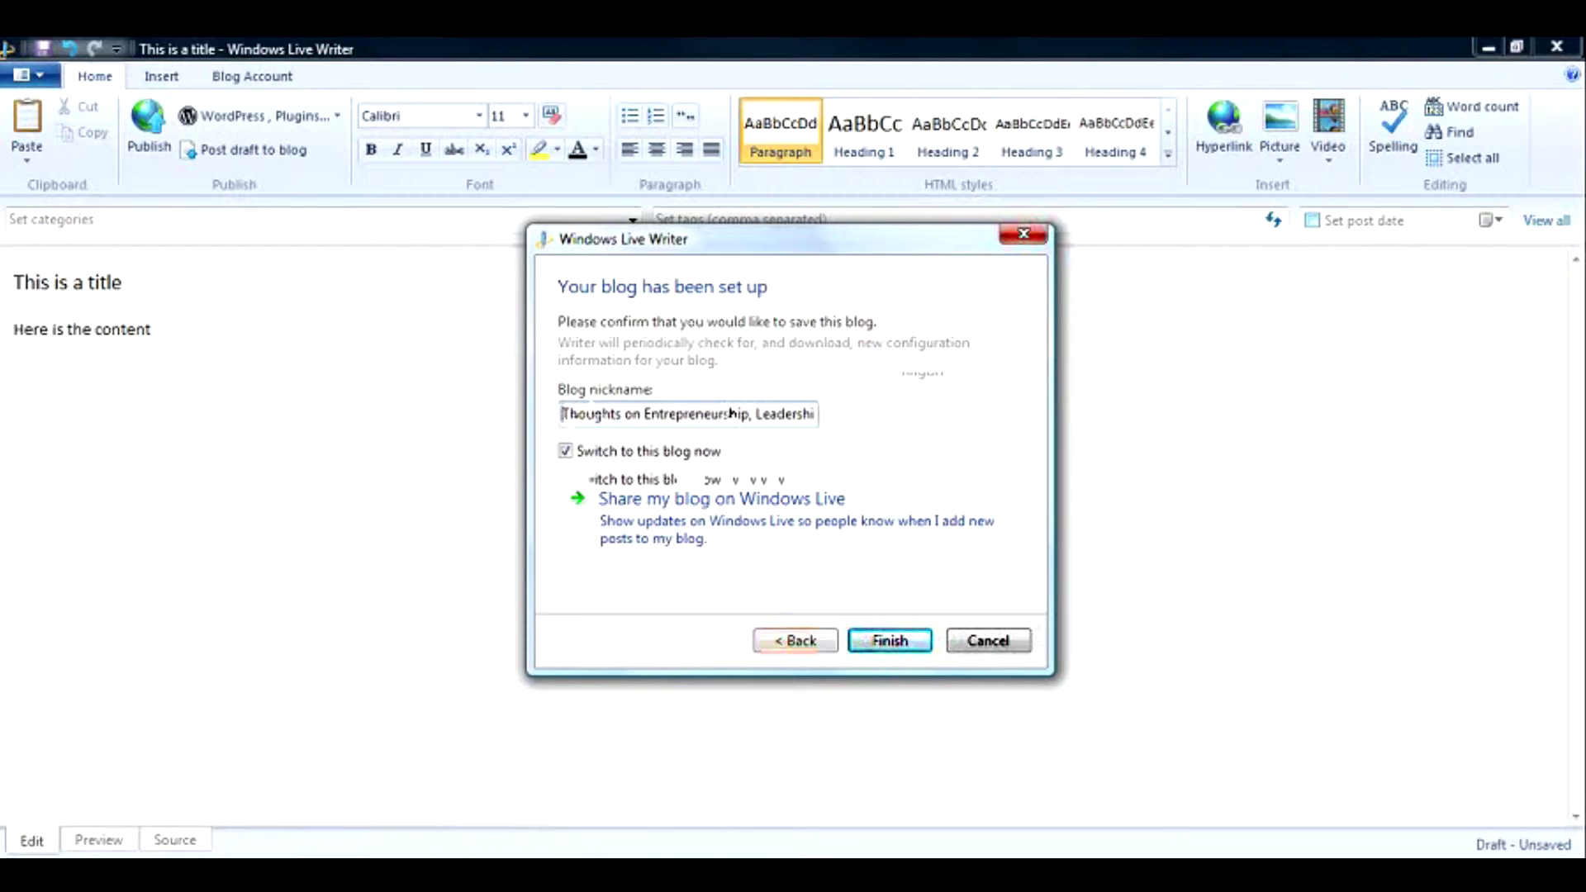
drag(730, 413, 842, 411)
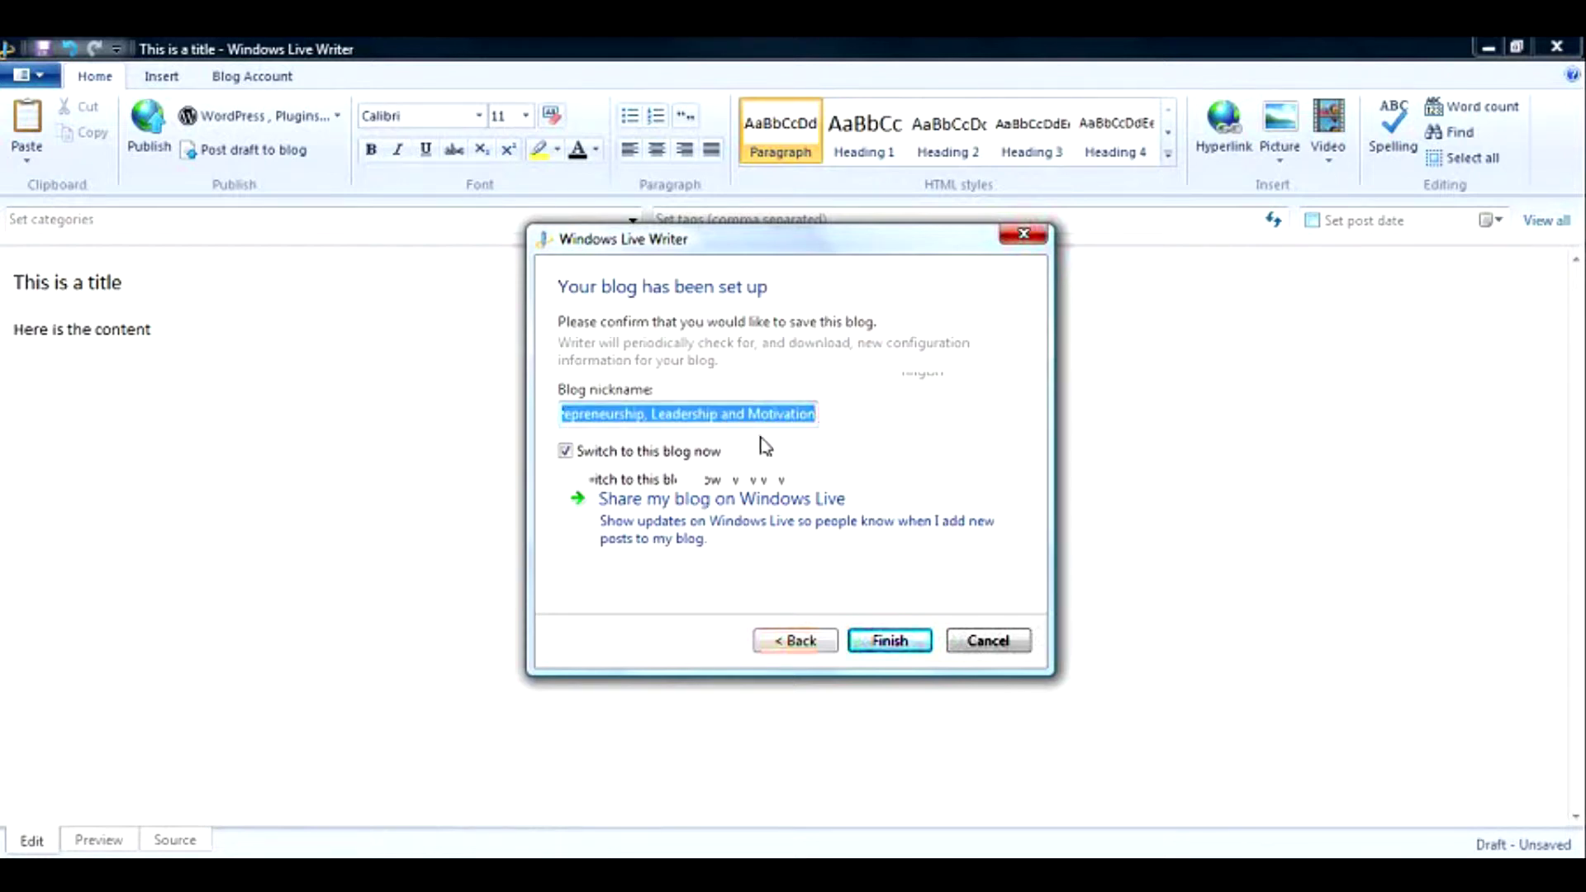
click(671, 414)
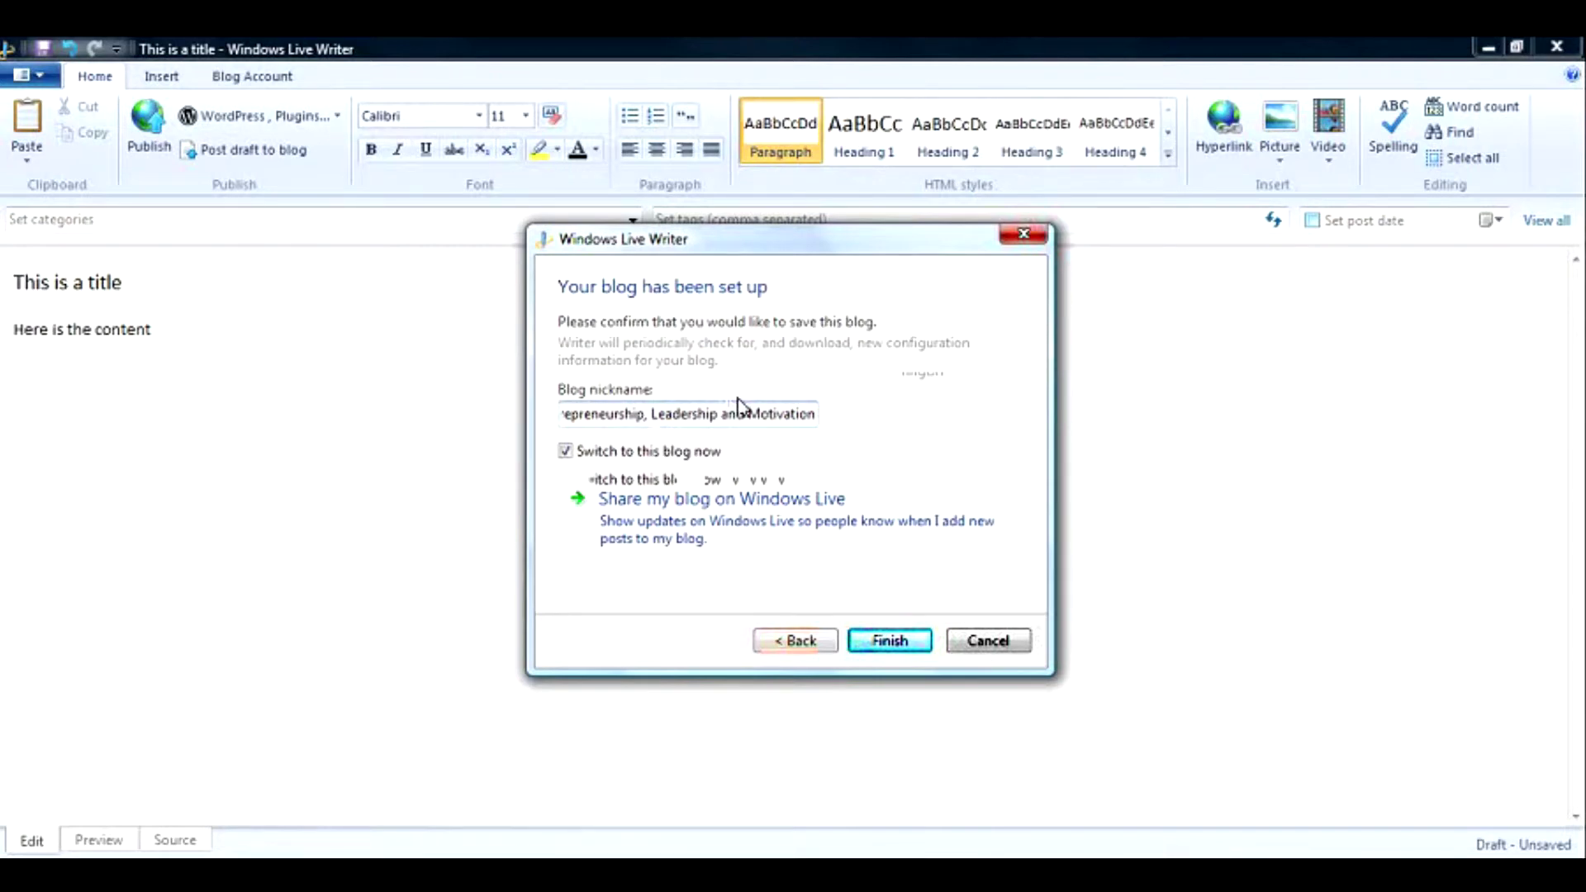
click(889, 641)
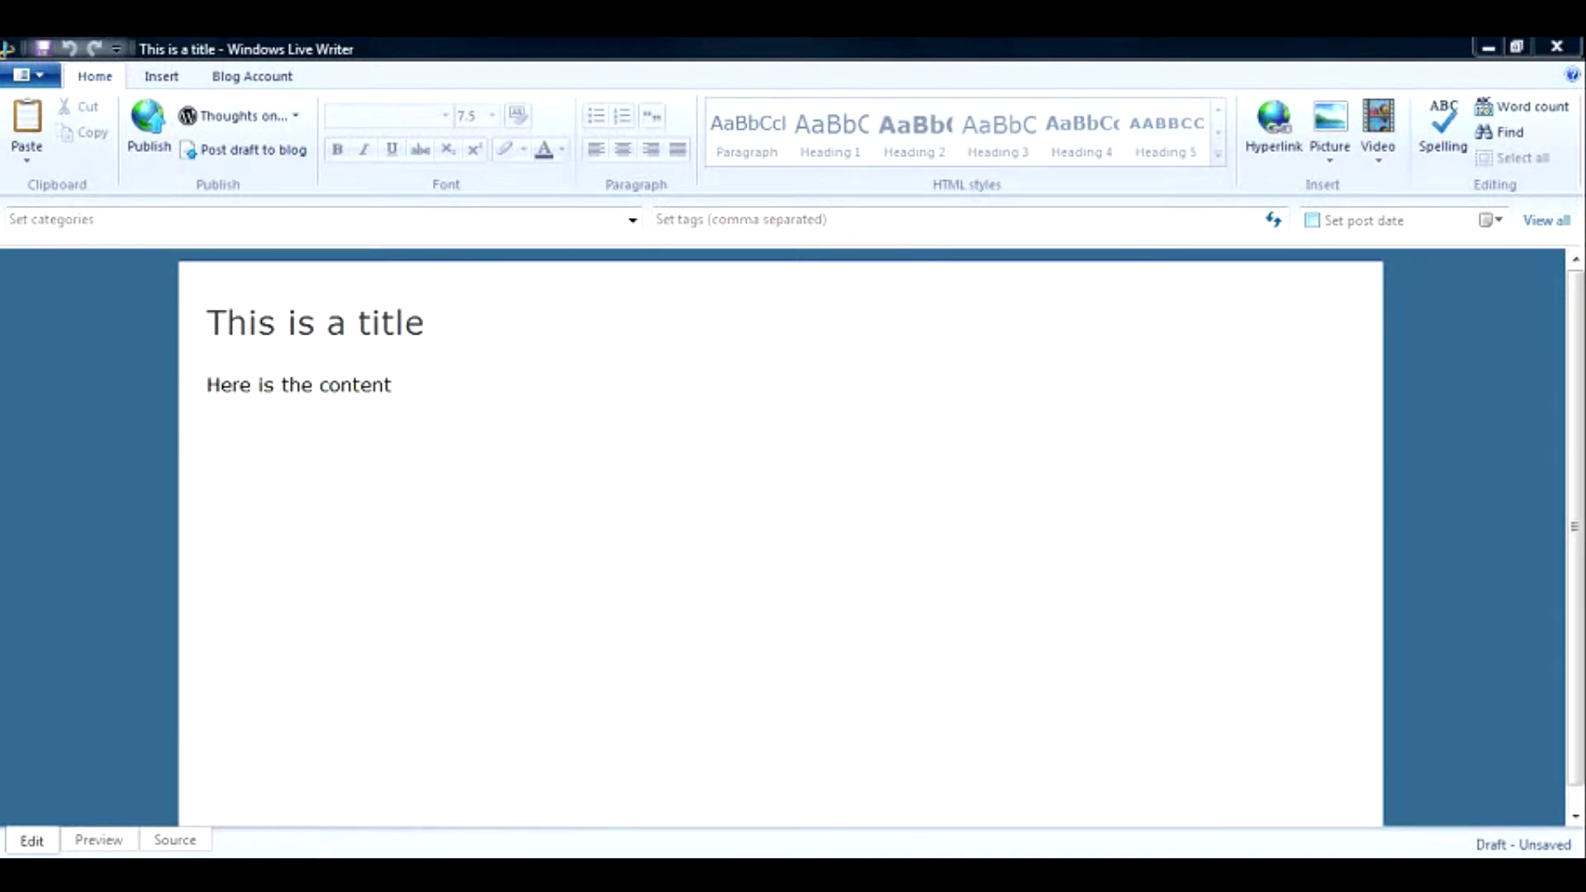
Switch to the Chrome window showing WordPress's Add New Post editor.
click(1112, 818)
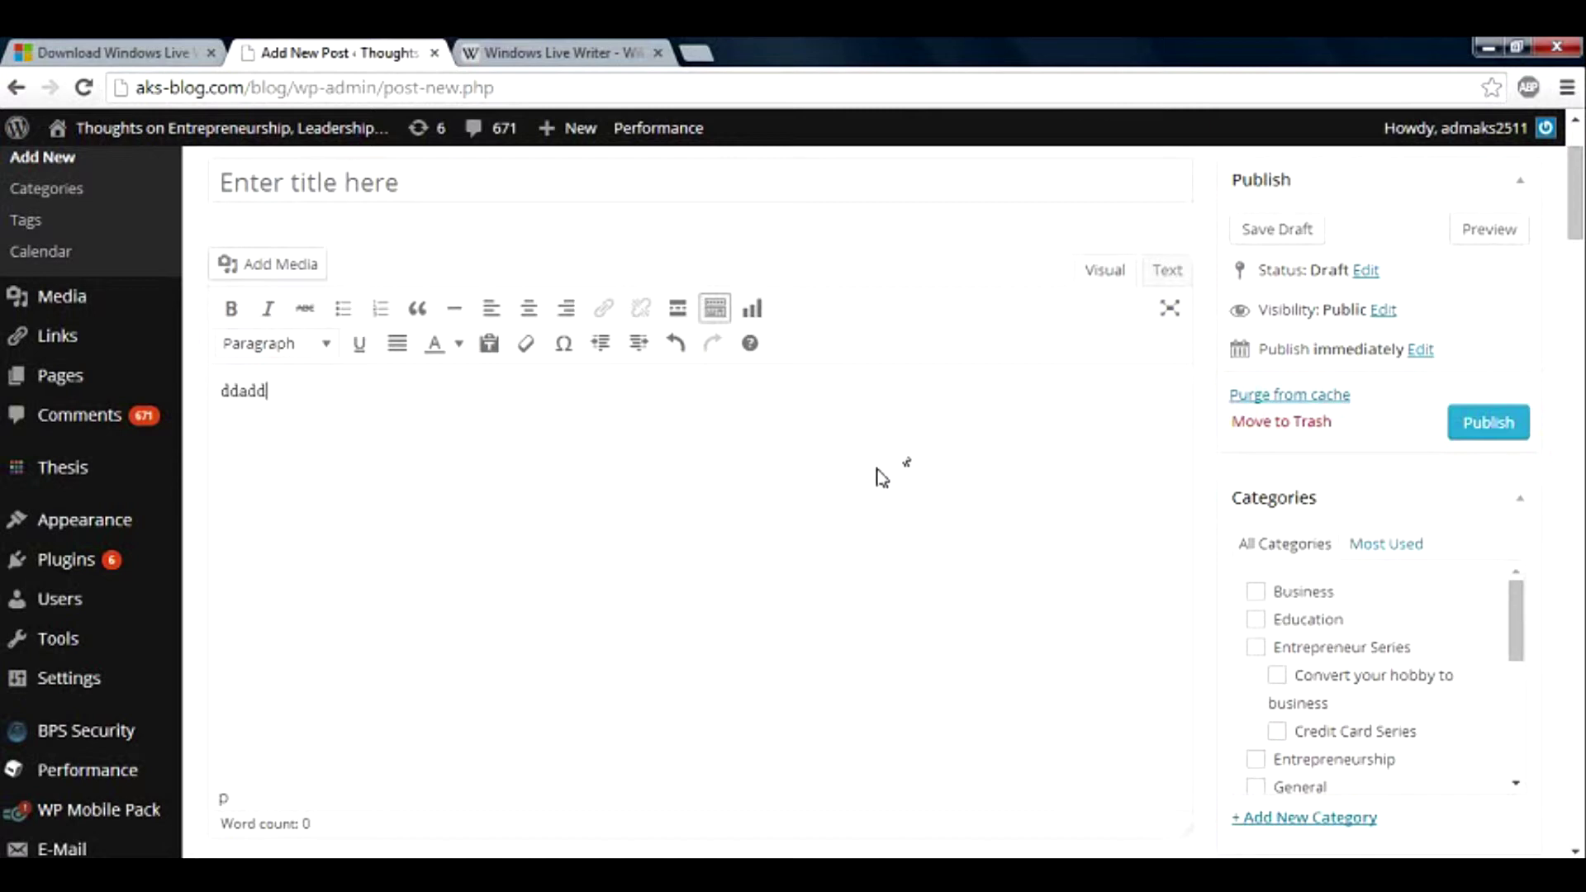
click(1163, 276)
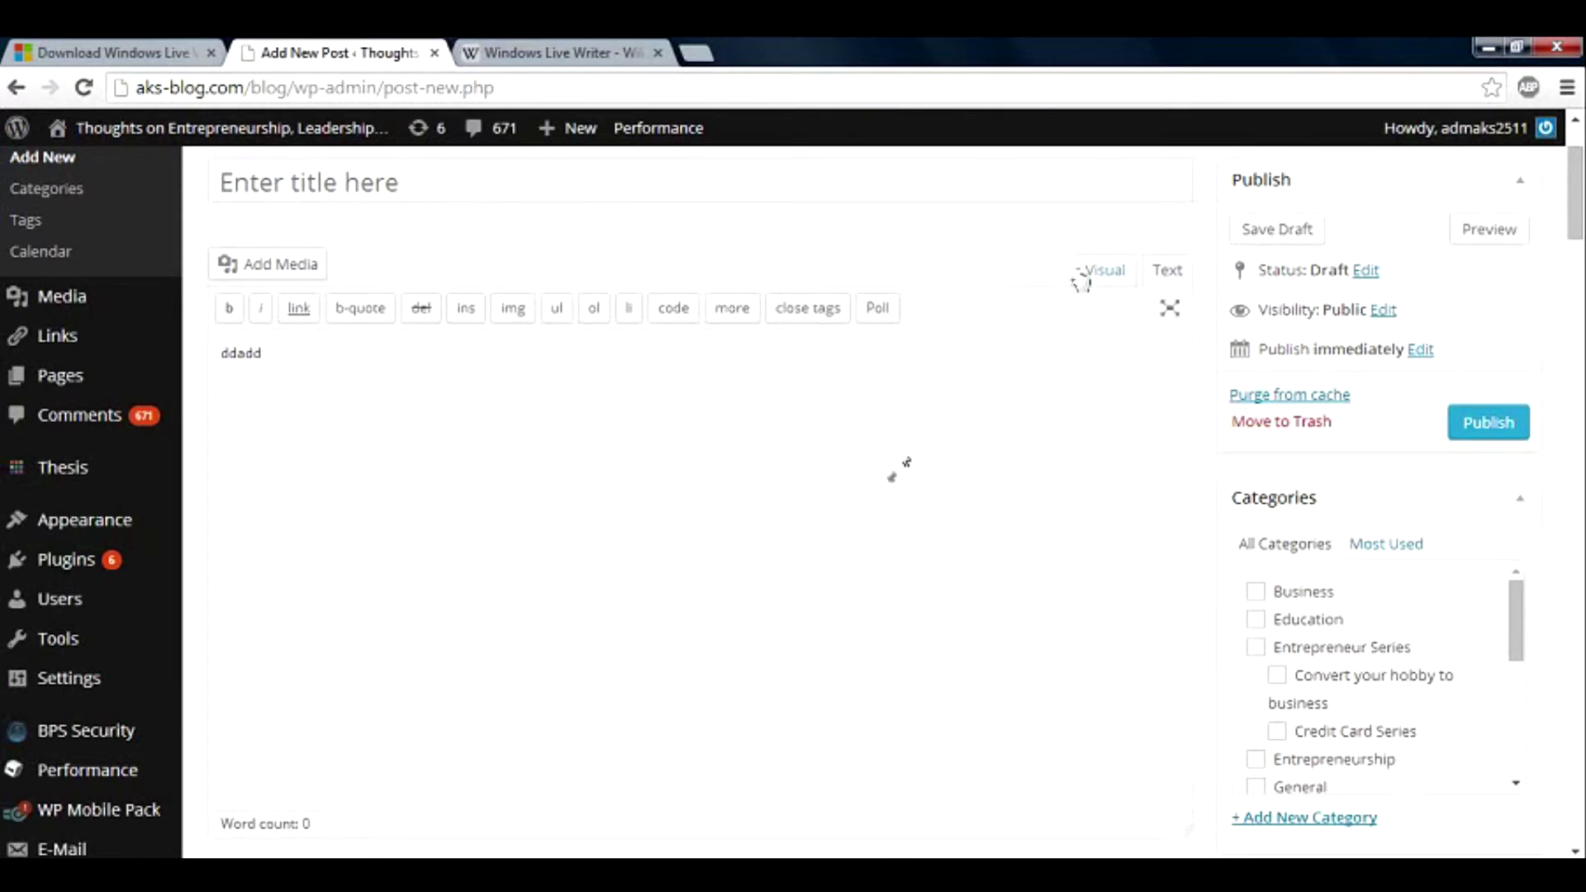
click(1105, 270)
drag(267, 392, 213, 394)
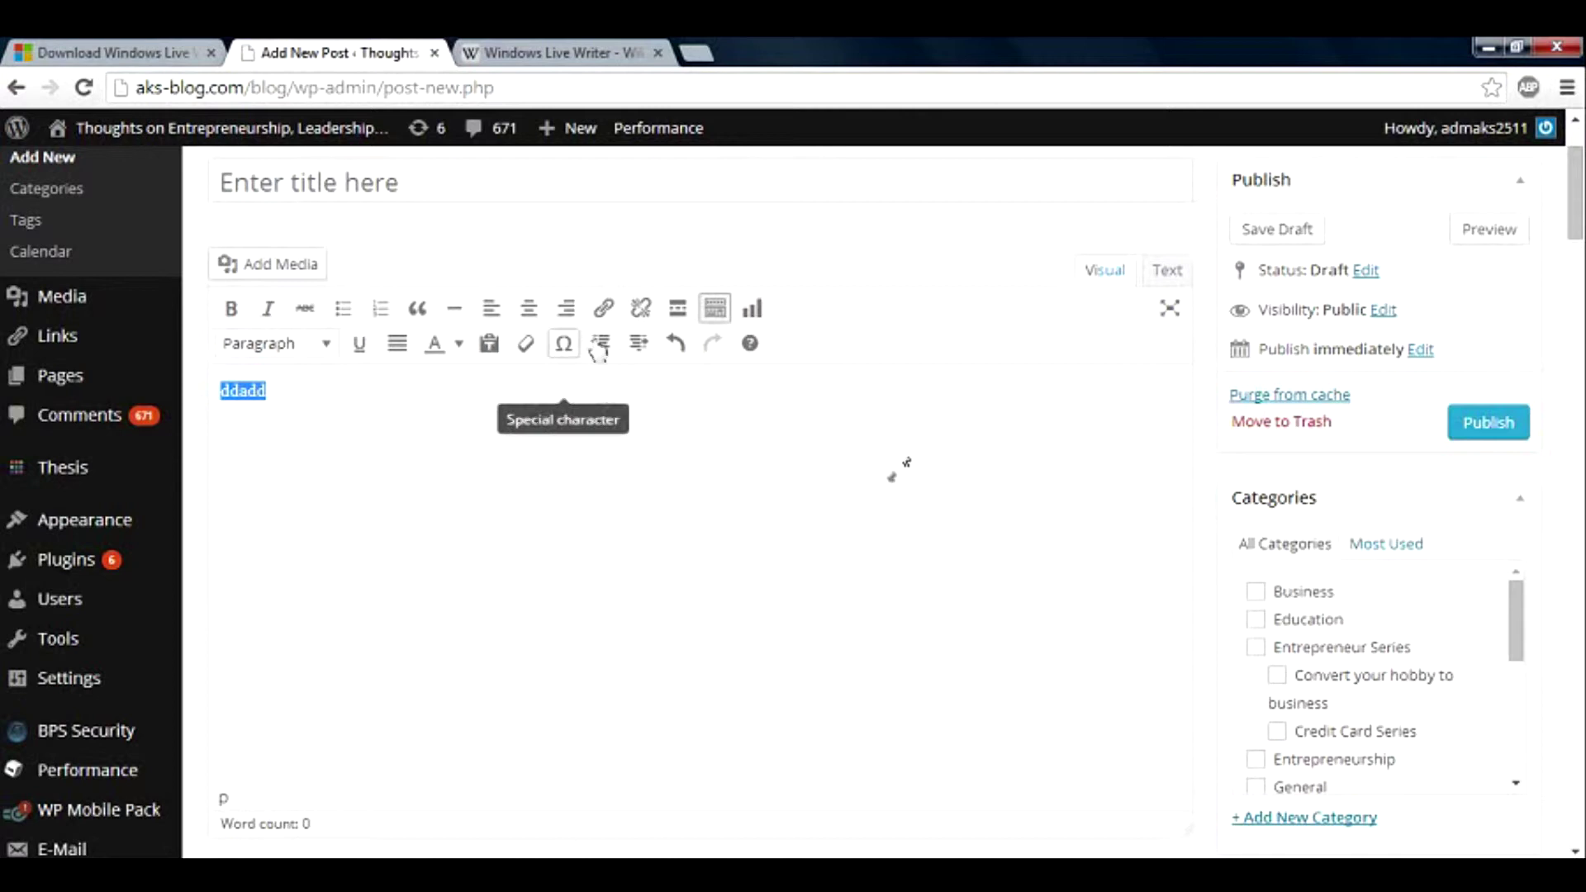
click(604, 309)
click(731, 306)
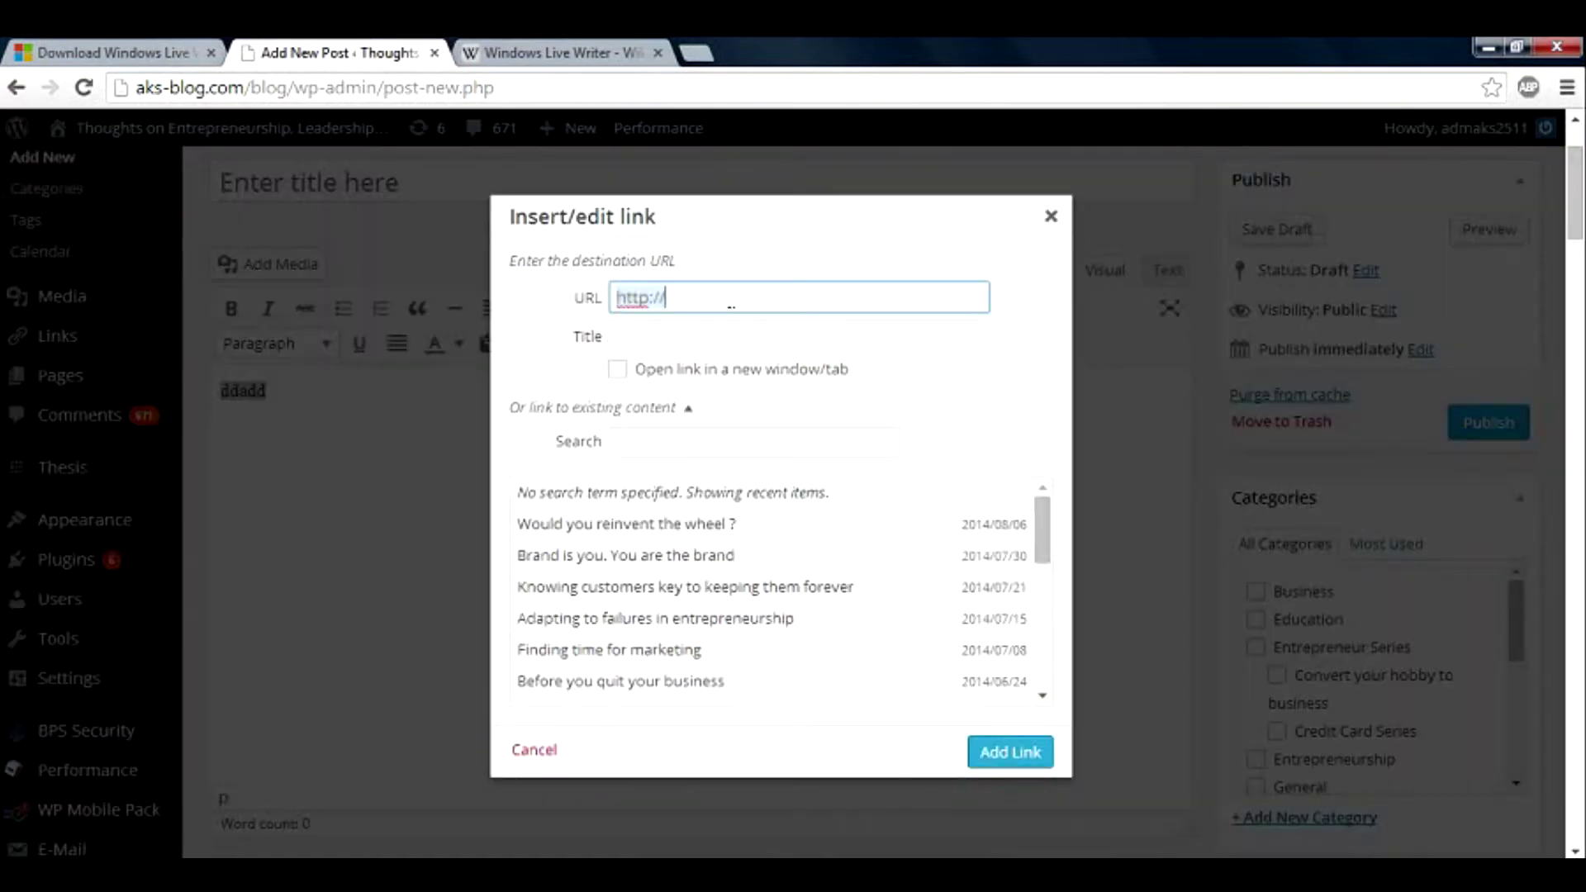
text(yahoo)
key(Return)
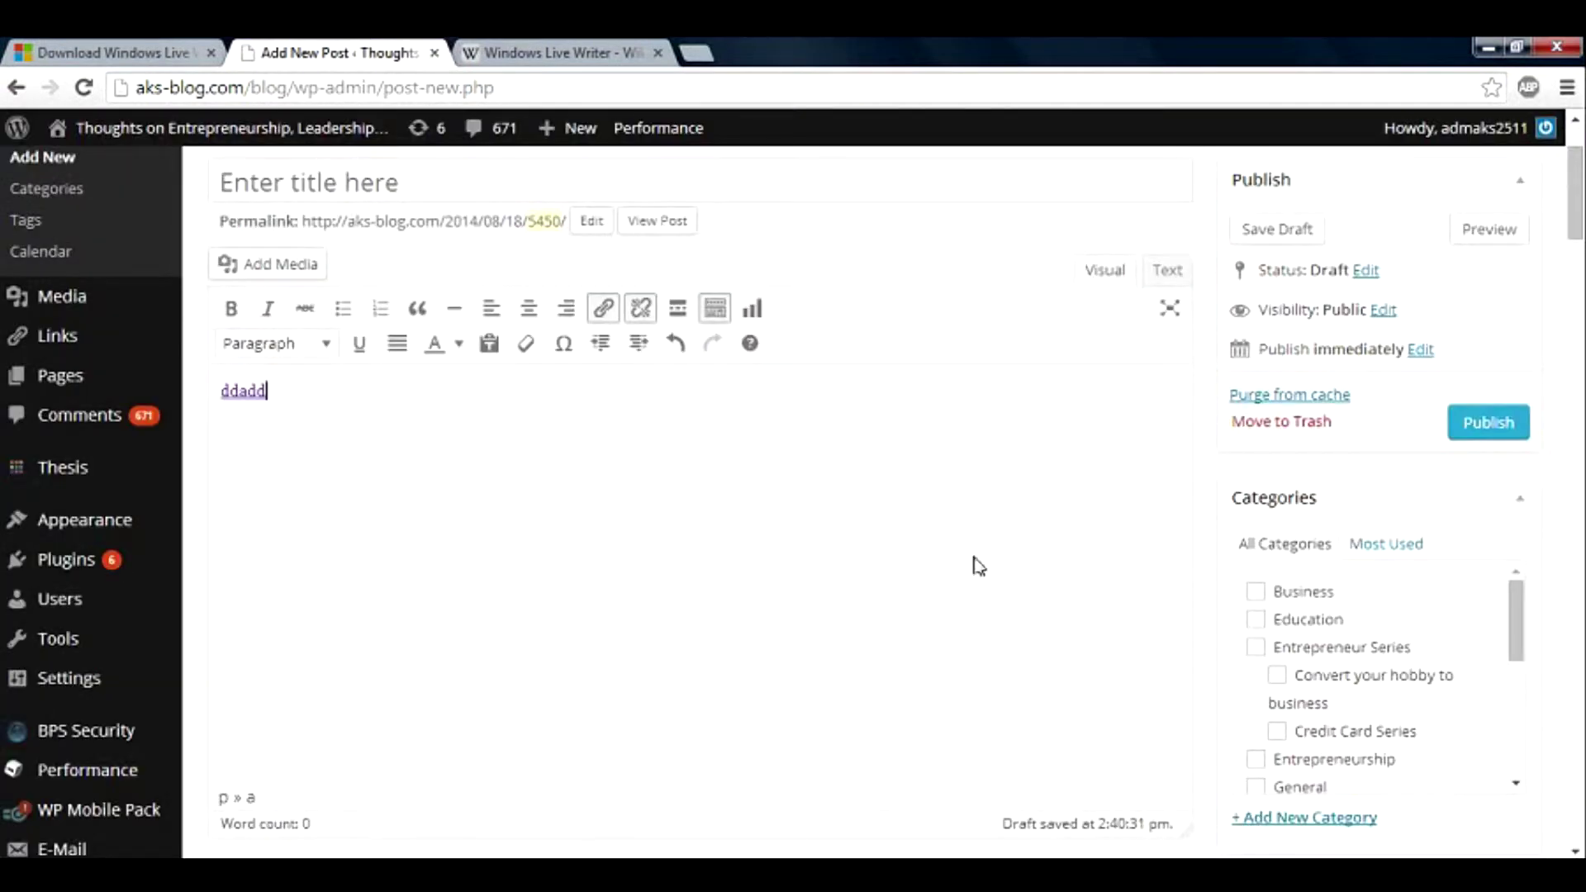
Inspect the link's HTML in the Text view, then return to Windows Live Writer.
click(1167, 279)
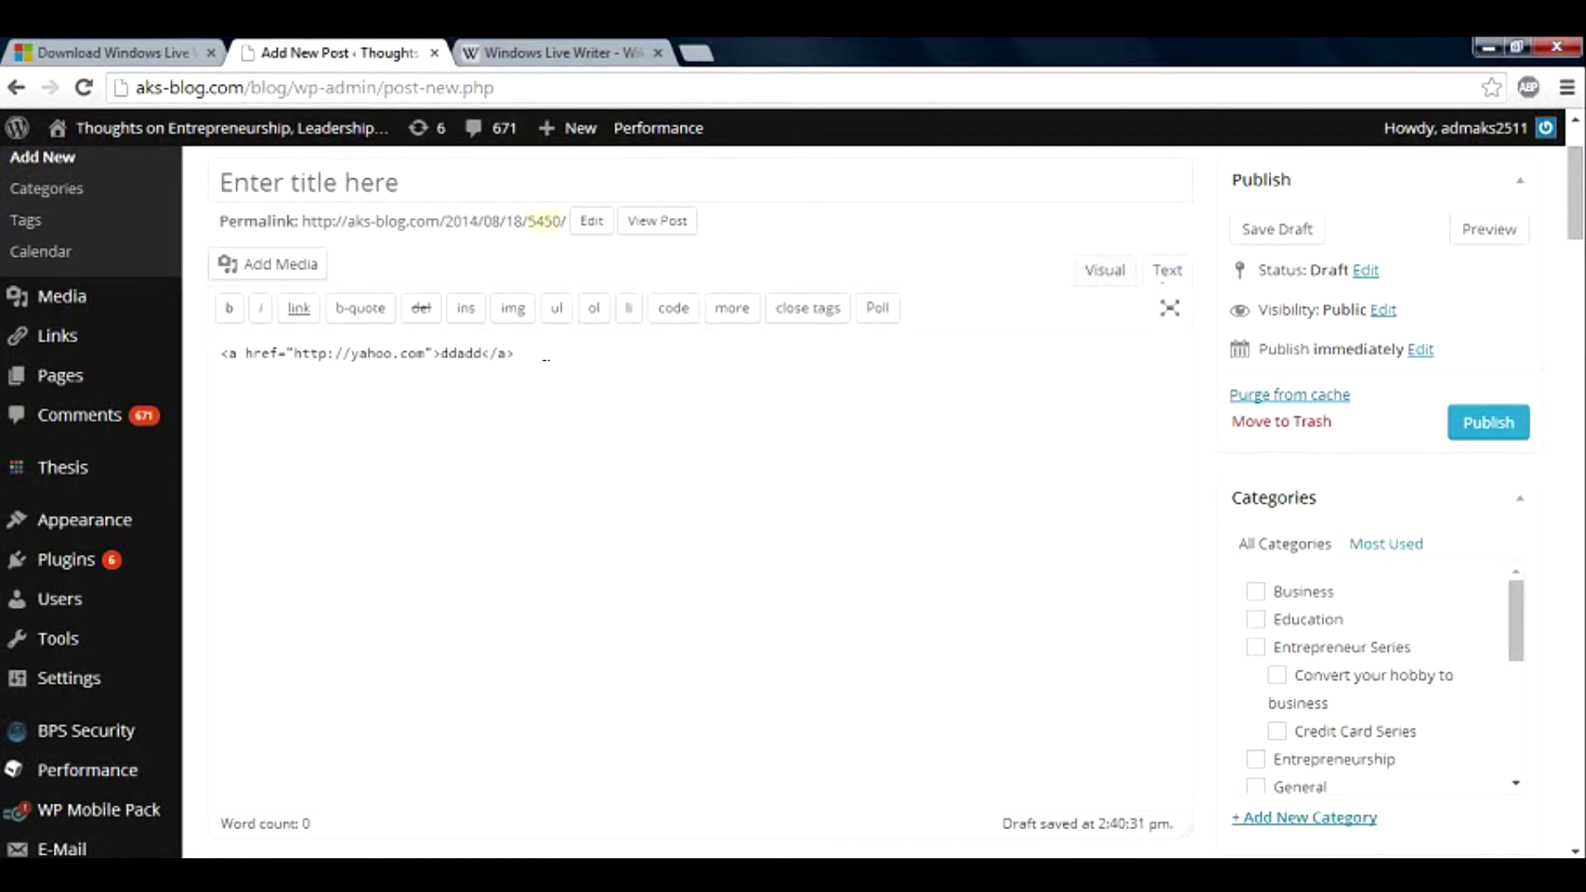
drag(546, 359, 204, 394)
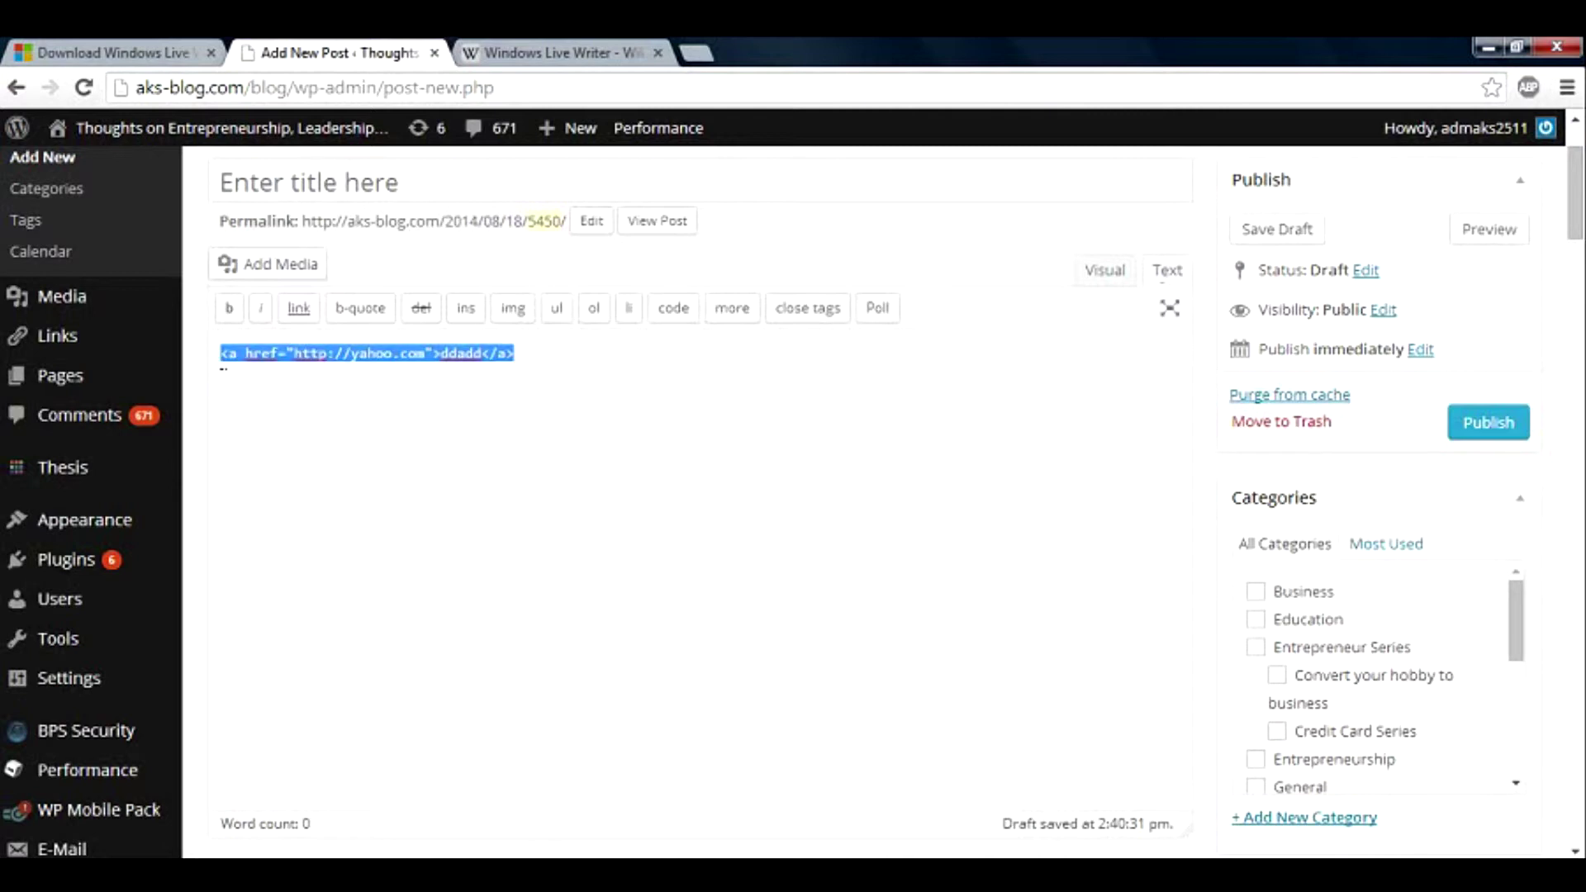
click(222, 361)
drag(219, 355, 568, 349)
key(alt+Tab)
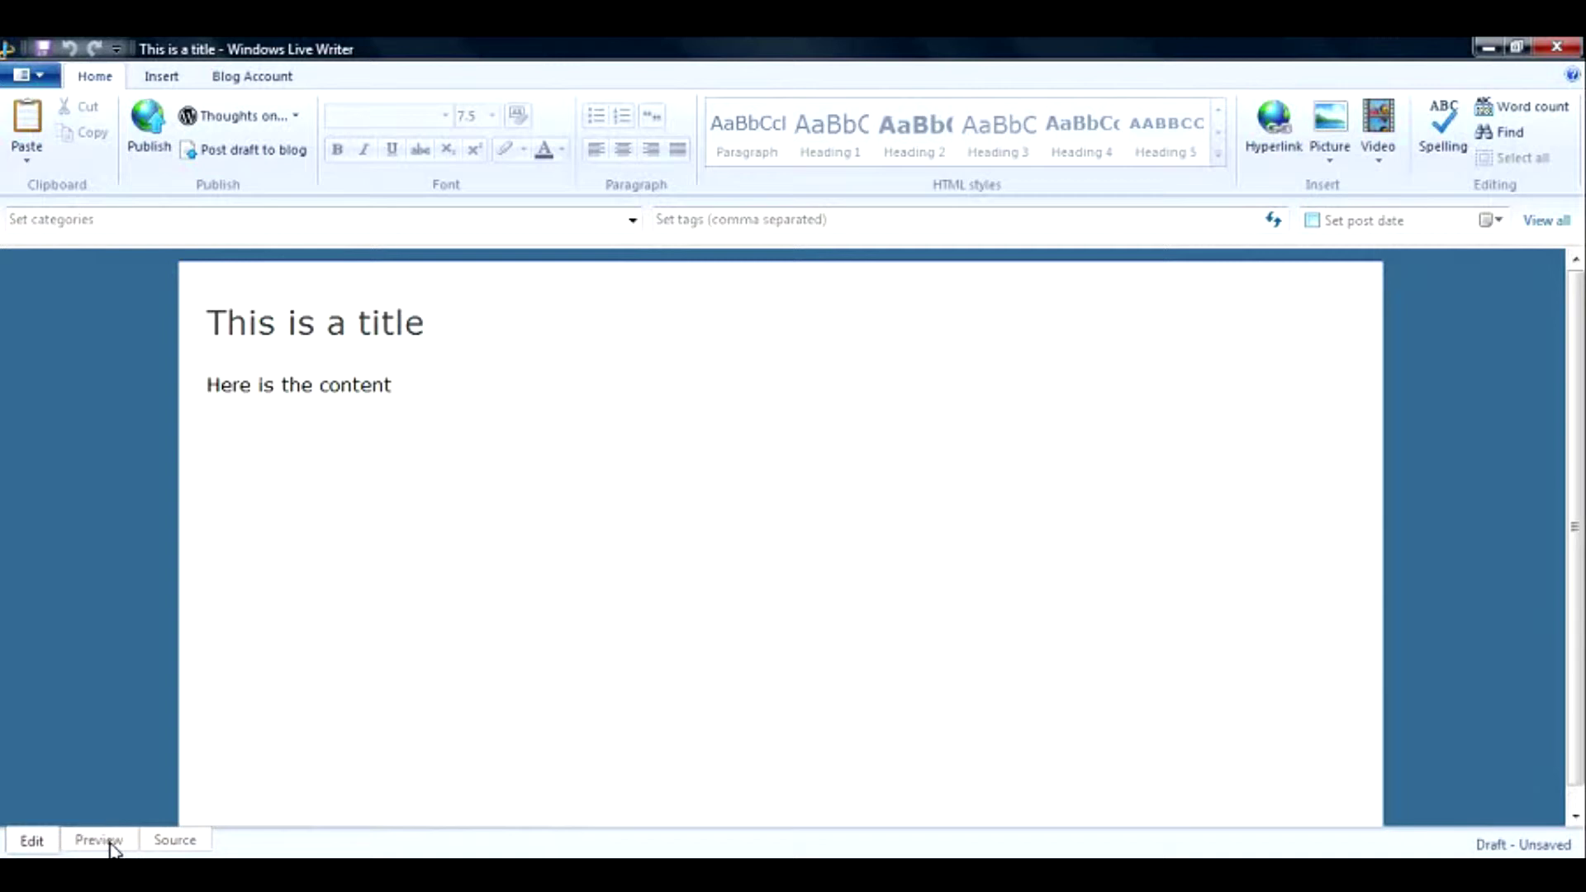
click(99, 840)
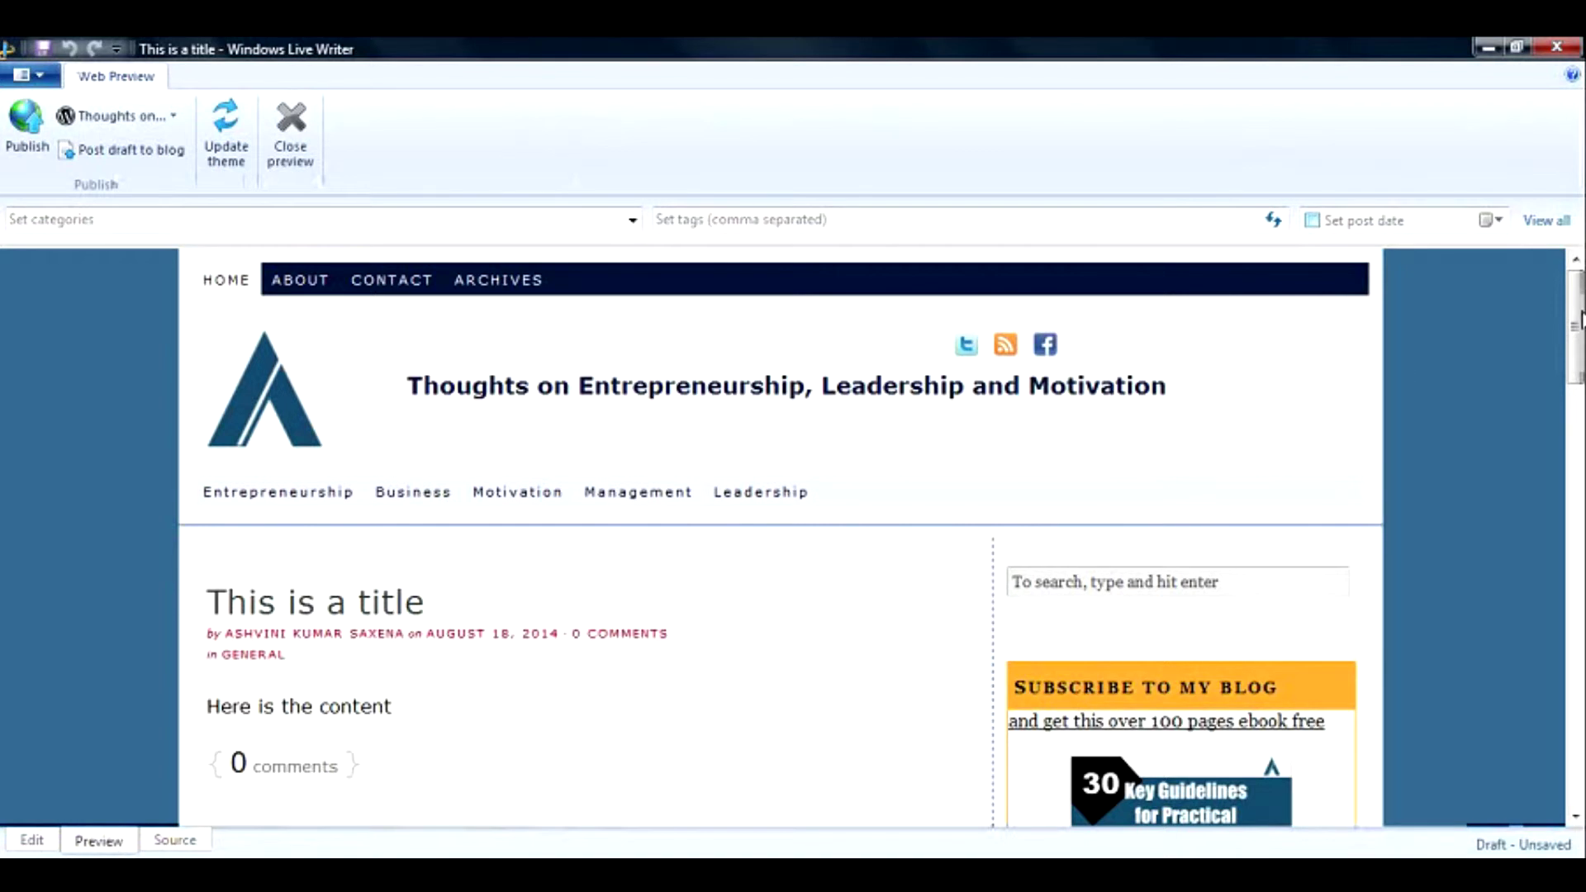
drag(1579, 318, 1576, 351)
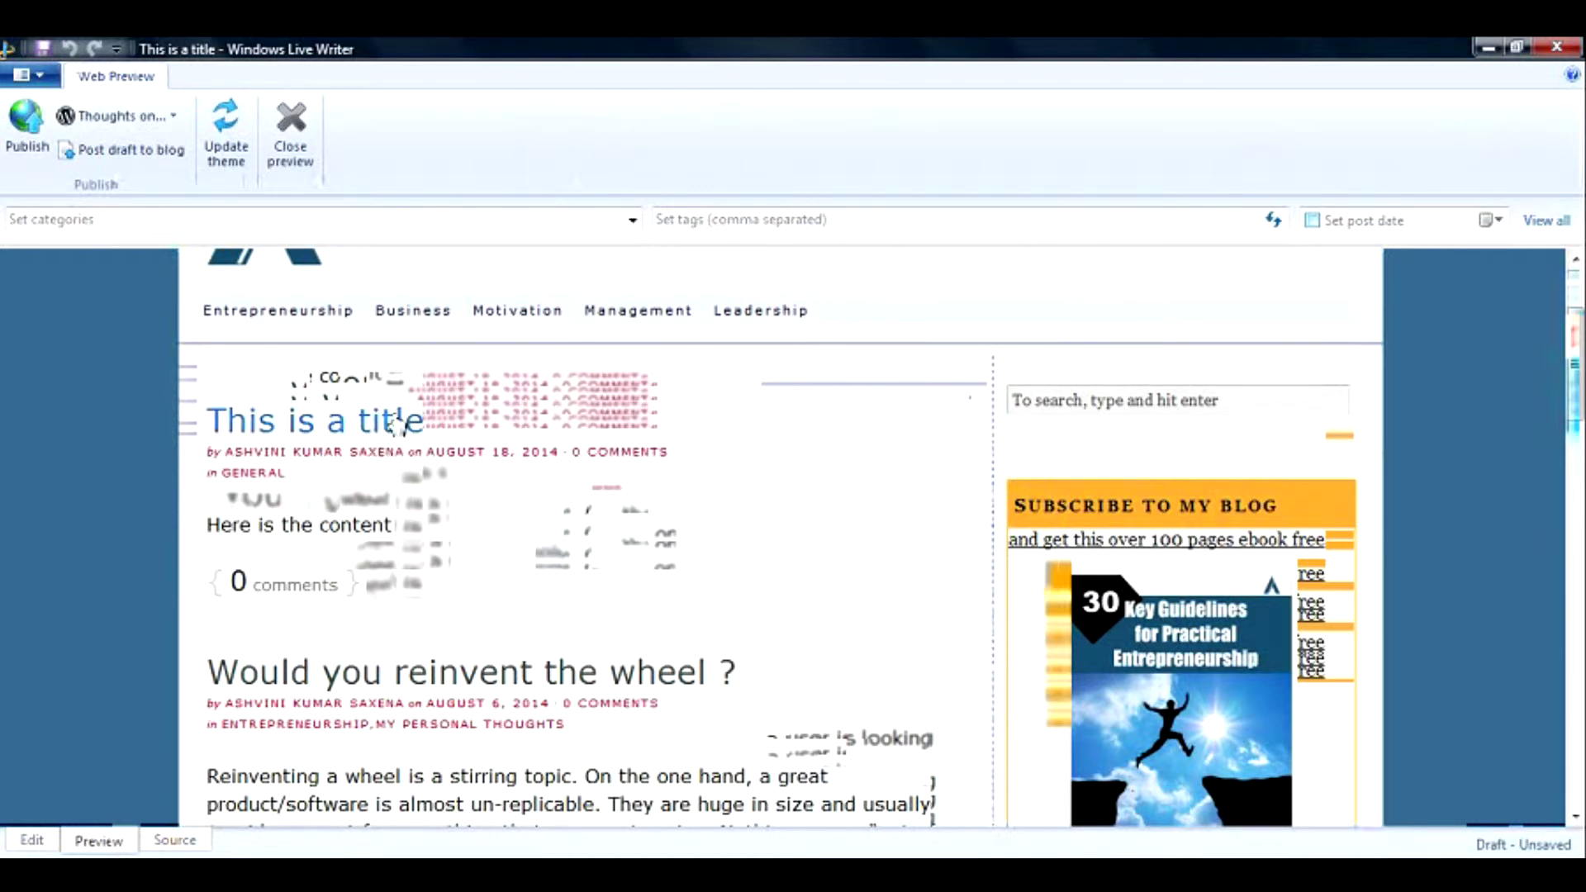
click(33, 840)
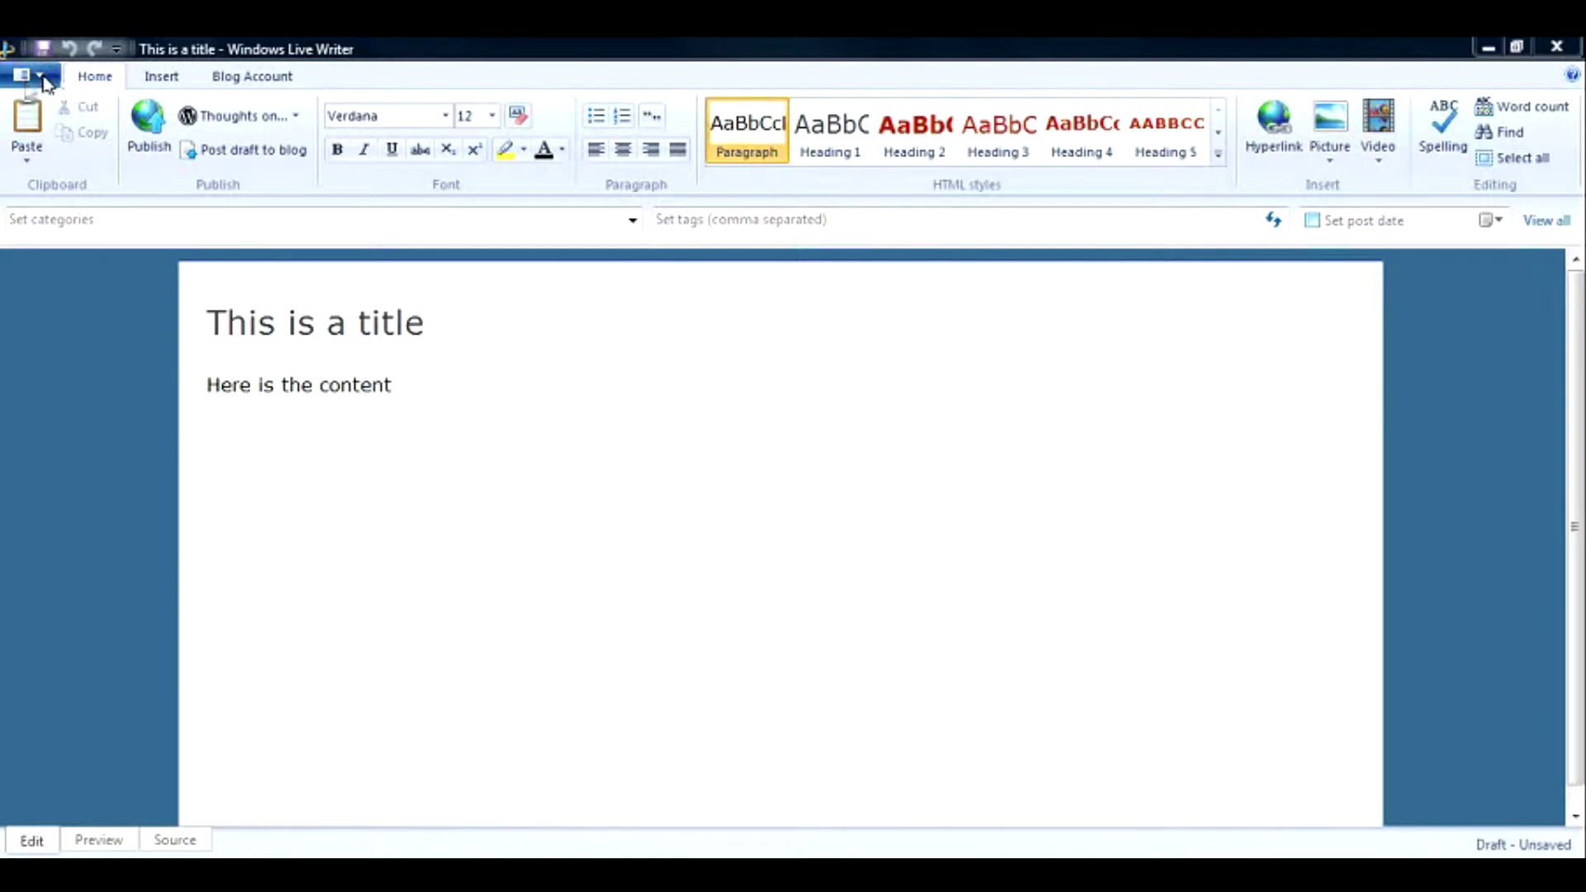
Choose New post from the application menu's New post submenu.
click(37, 76)
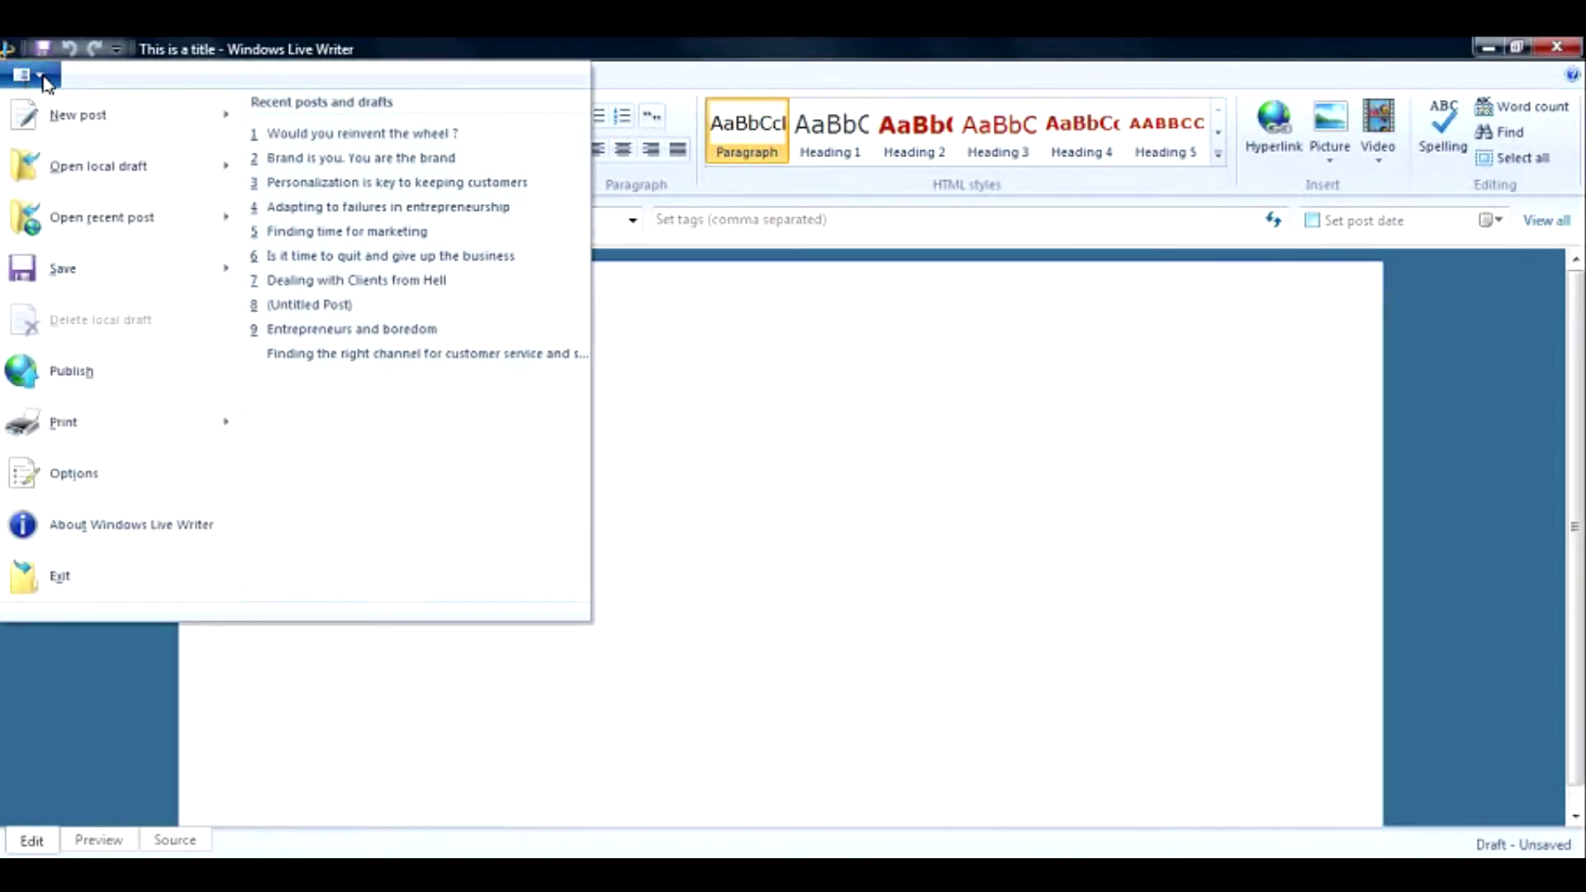
mouse_move(91, 116)
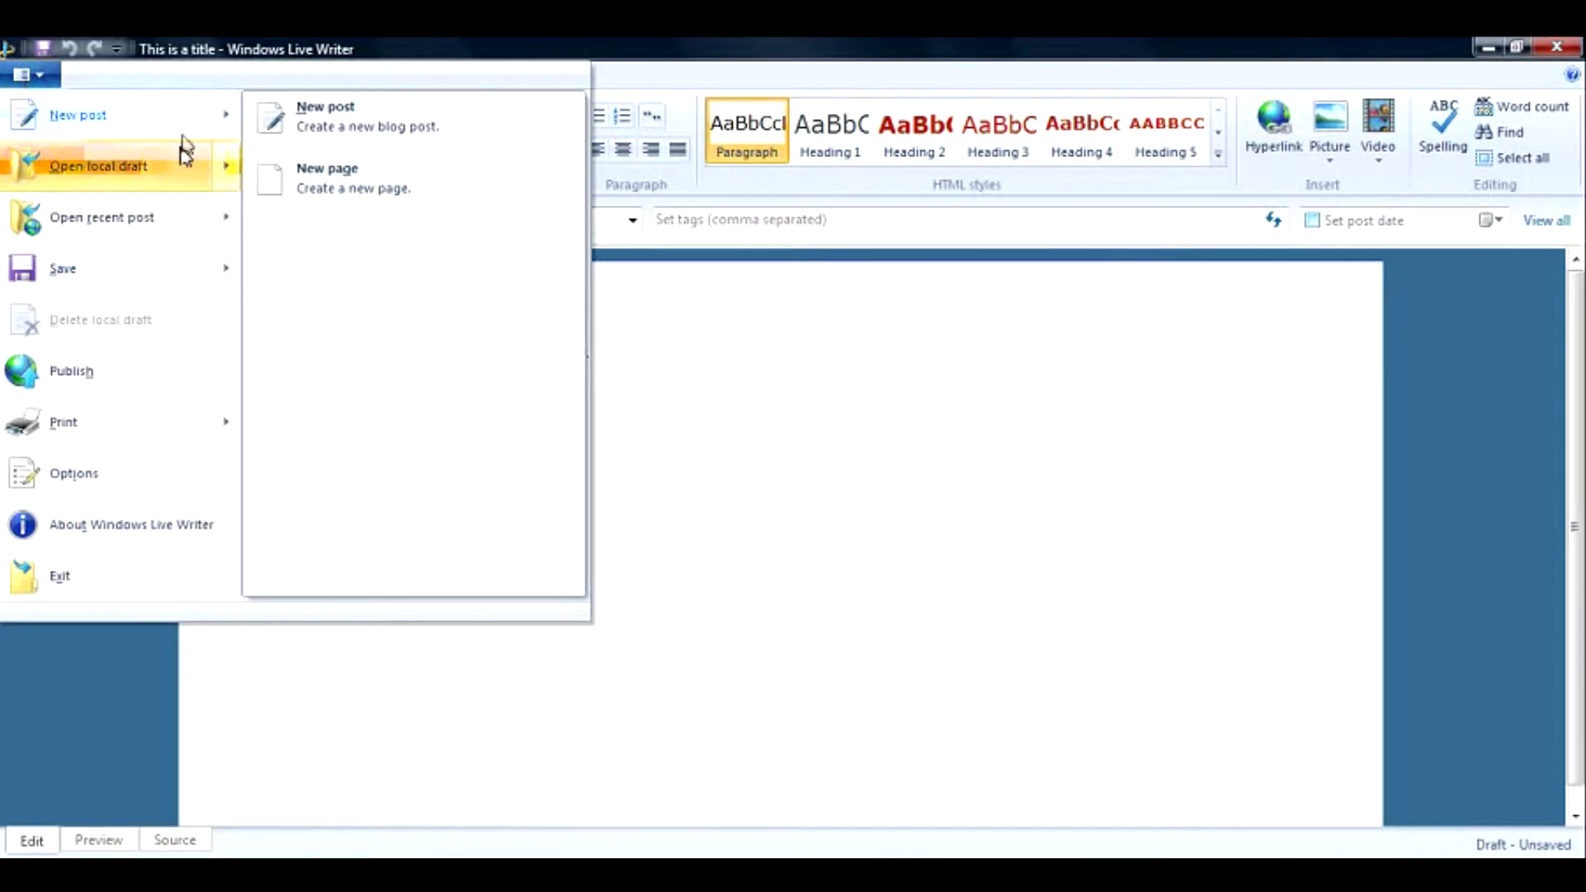
mouse_move(184, 168)
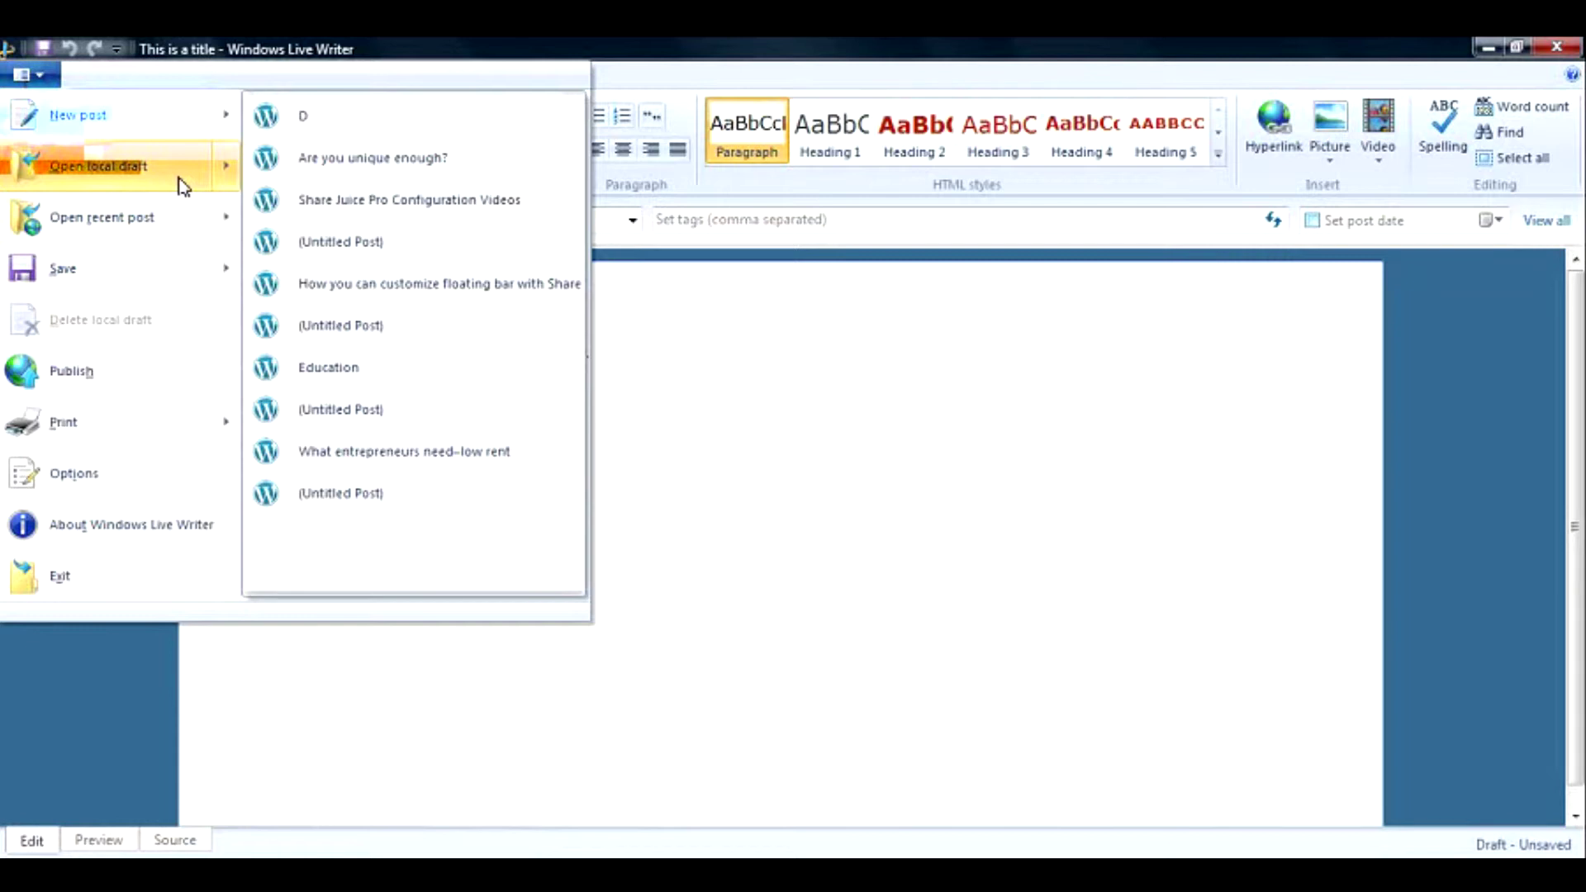
mouse_move(183, 220)
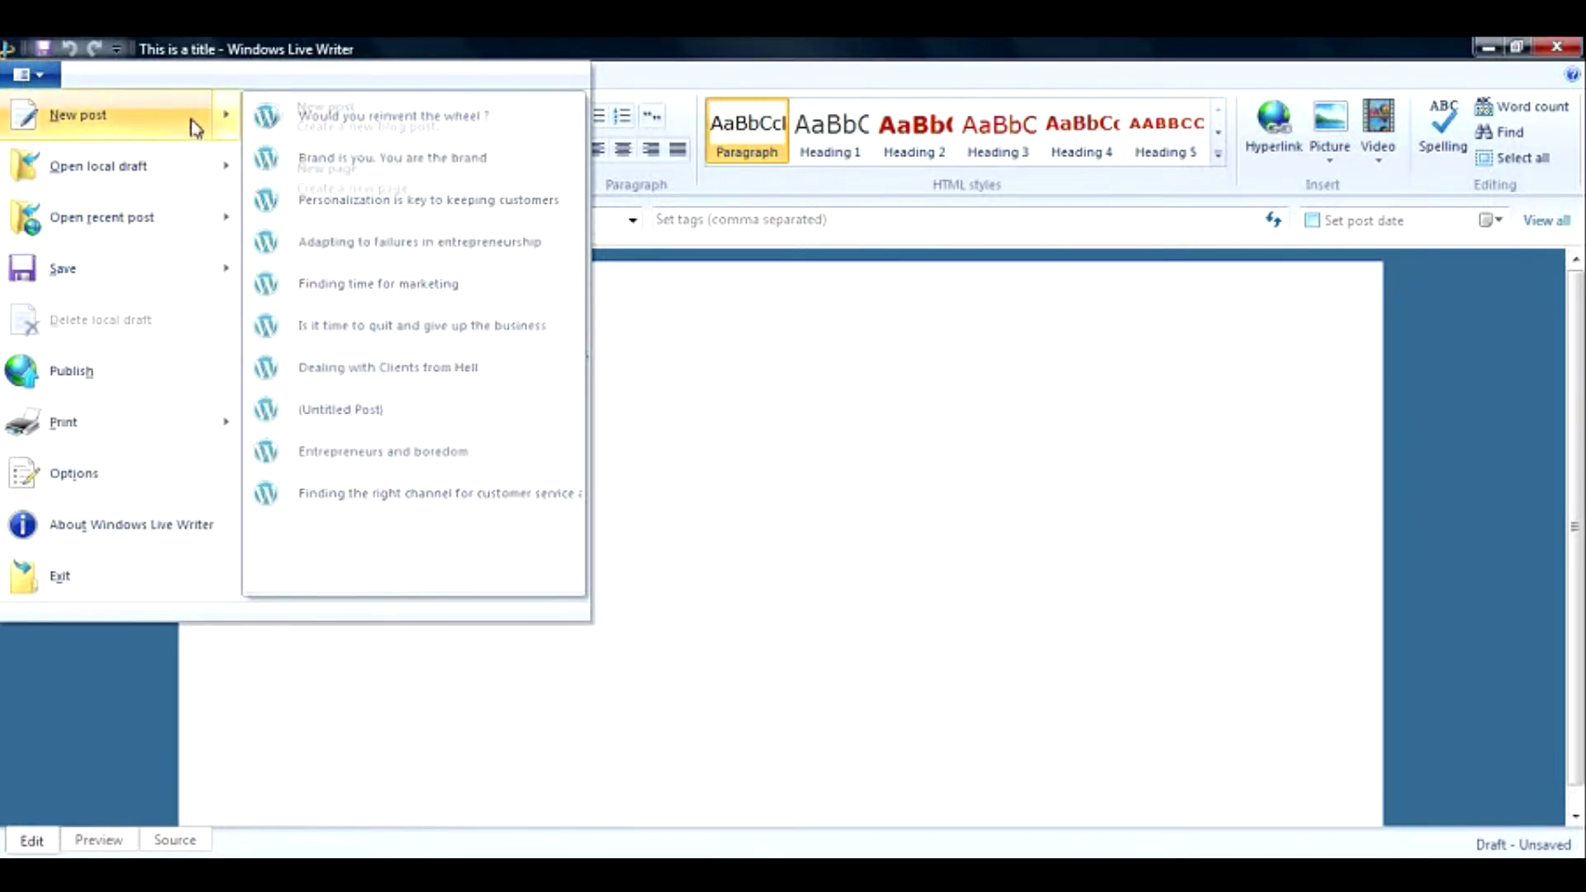
mouse_move(219, 119)
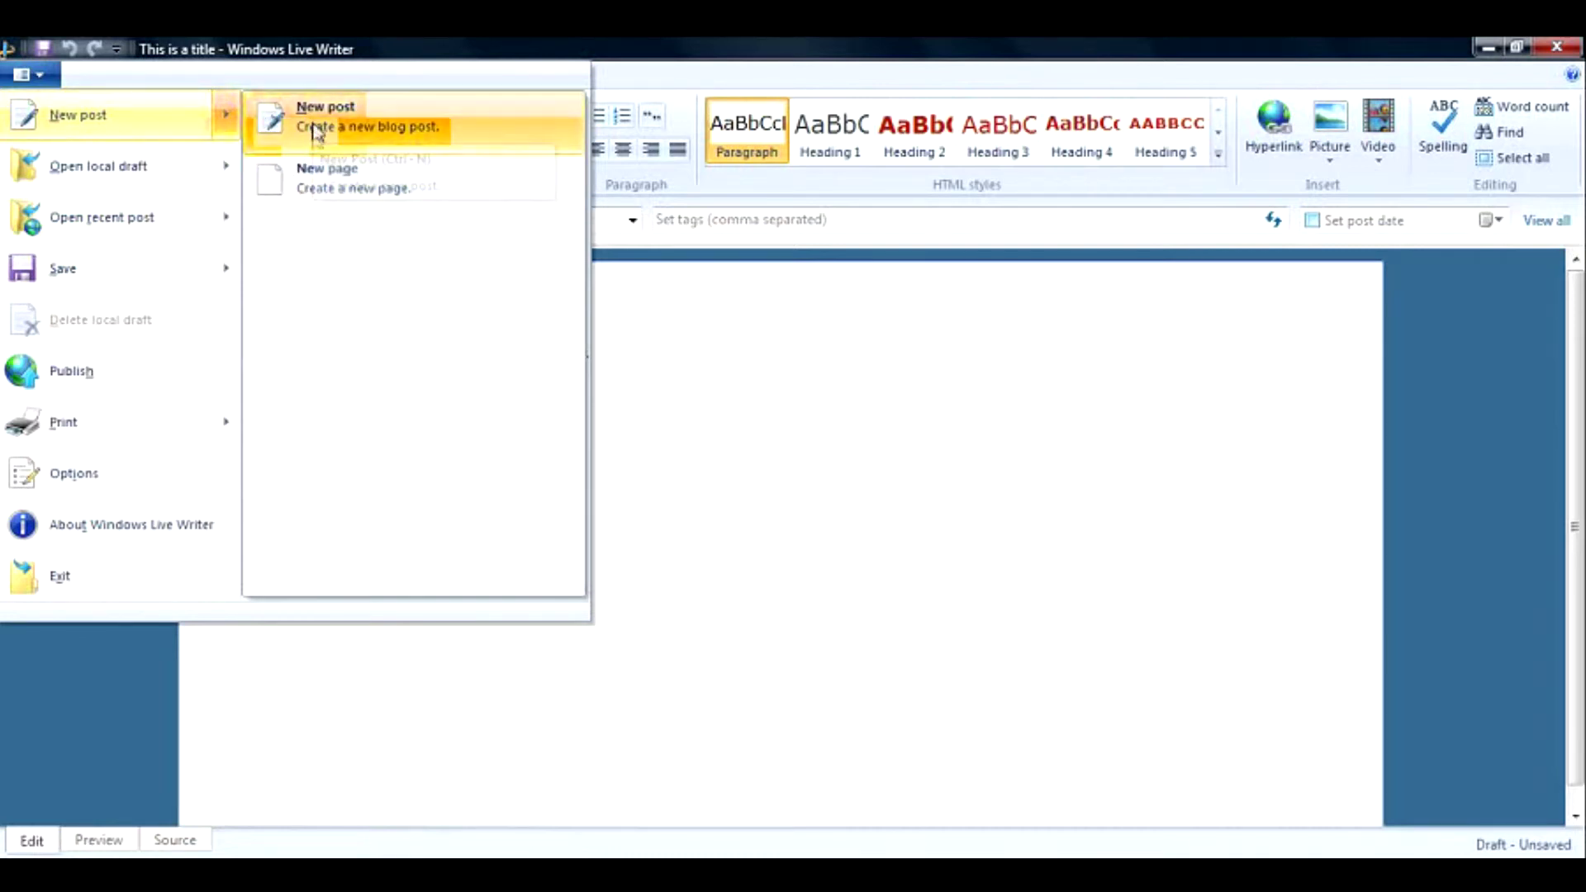
click(364, 132)
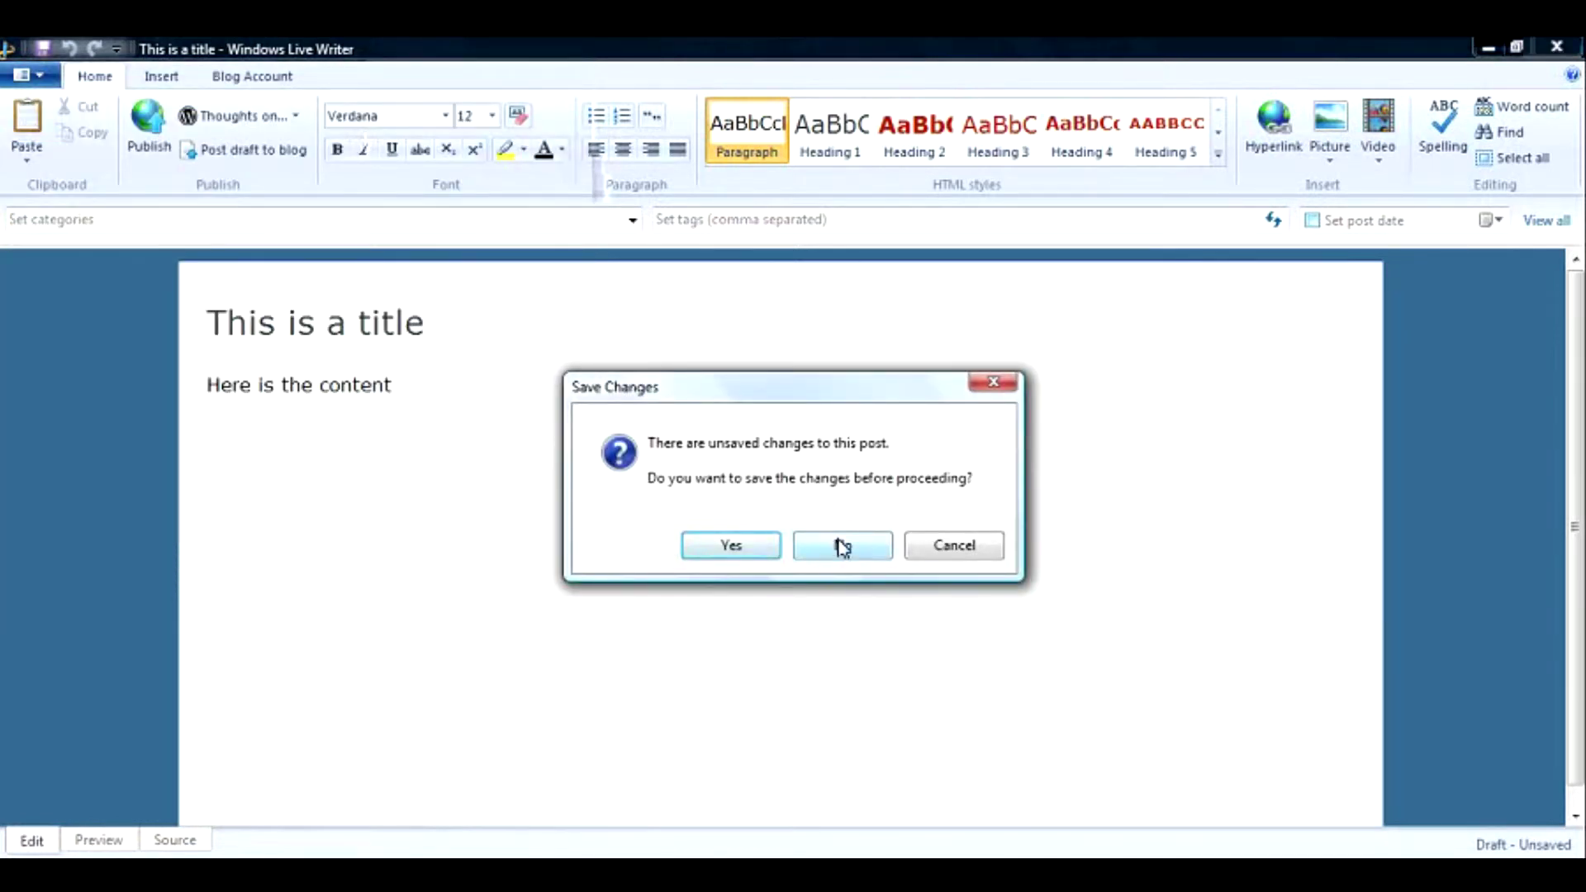
Discard the old post's changes and title the new post 'This is a new Post'.
click(842, 545)
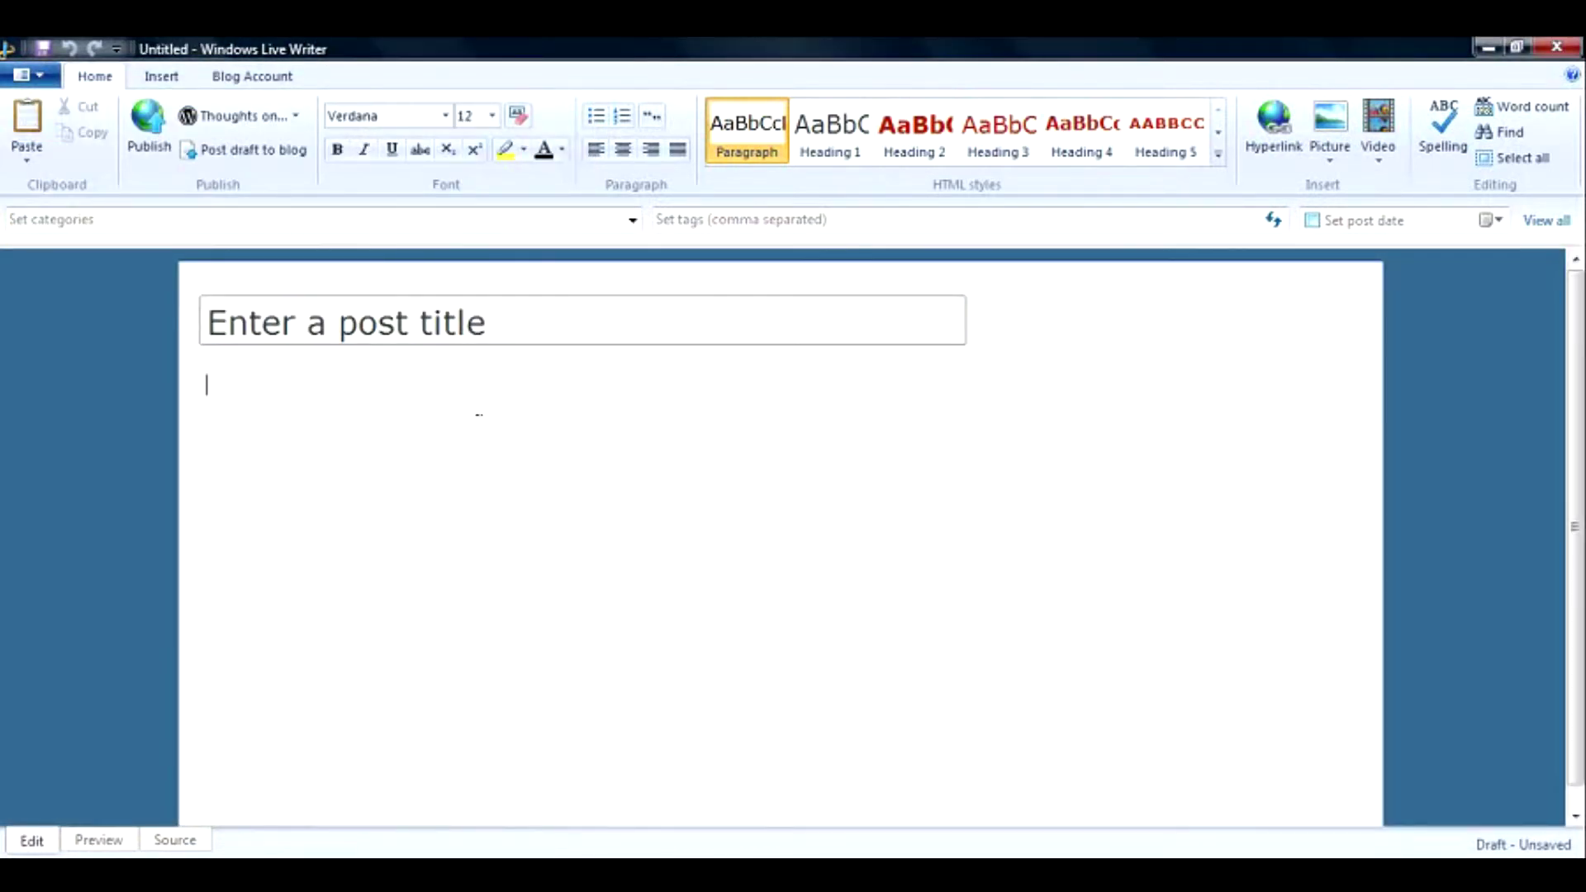
click(445, 318)
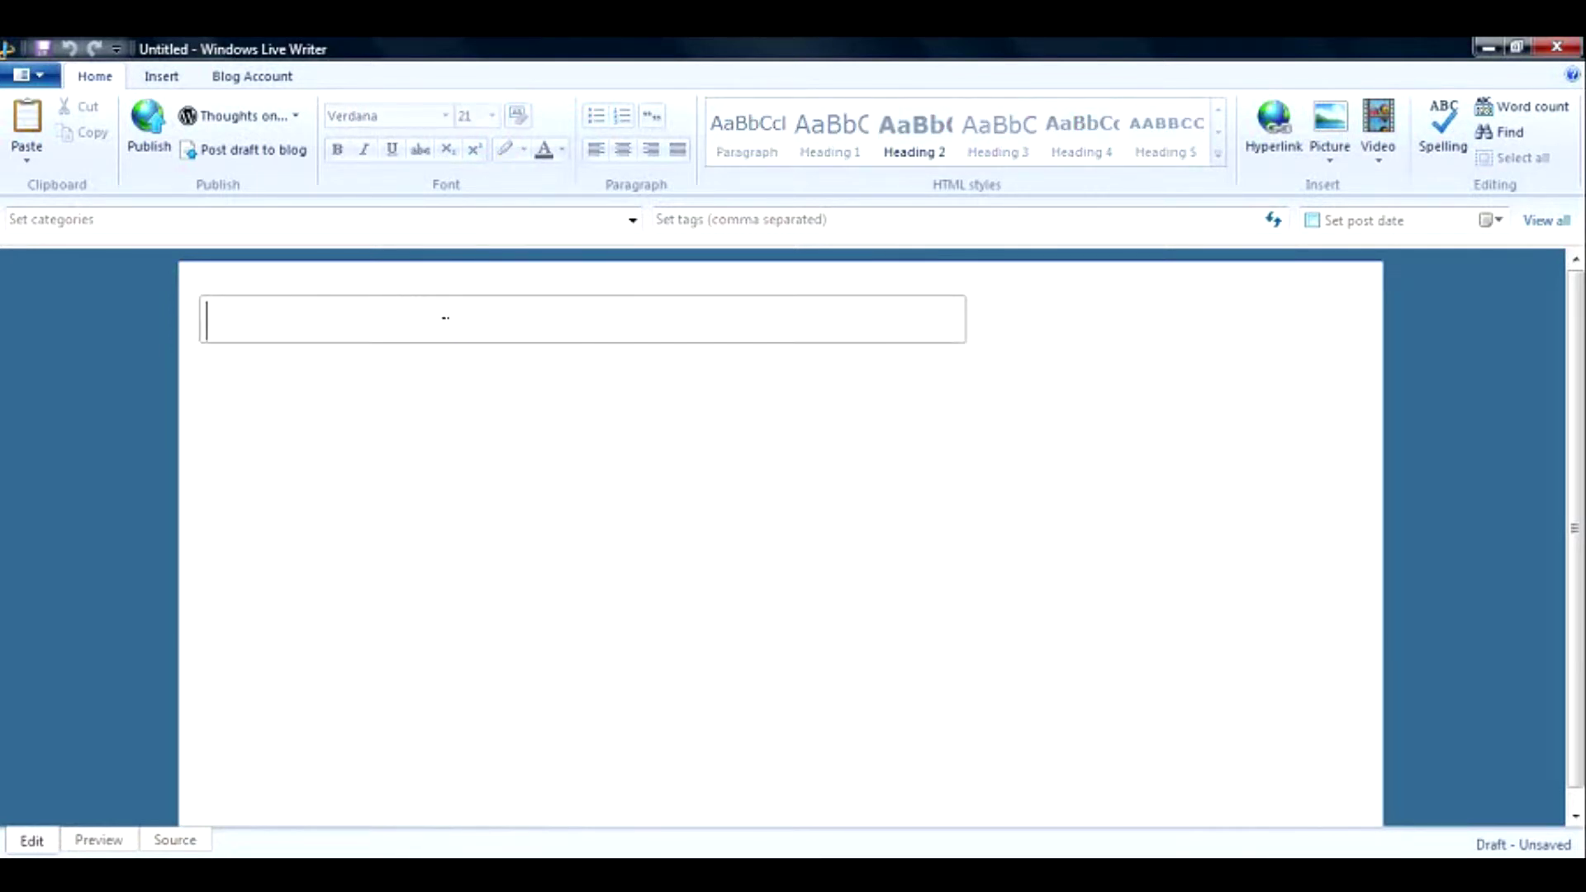
text(P)
key(BackSpace)
text(Th)
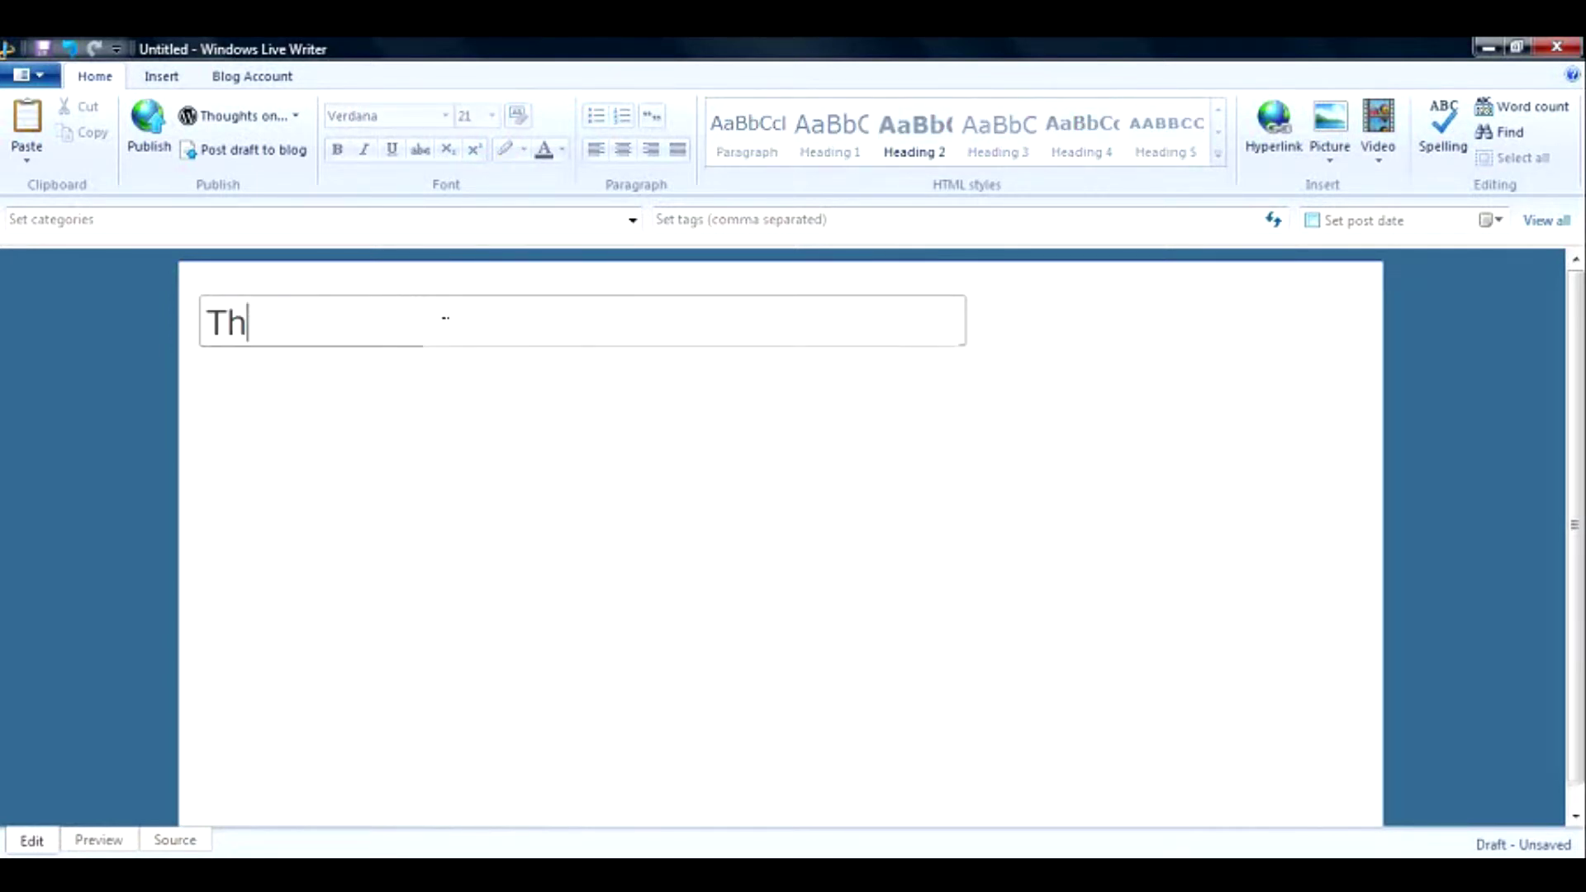
text(is is a new Pos)
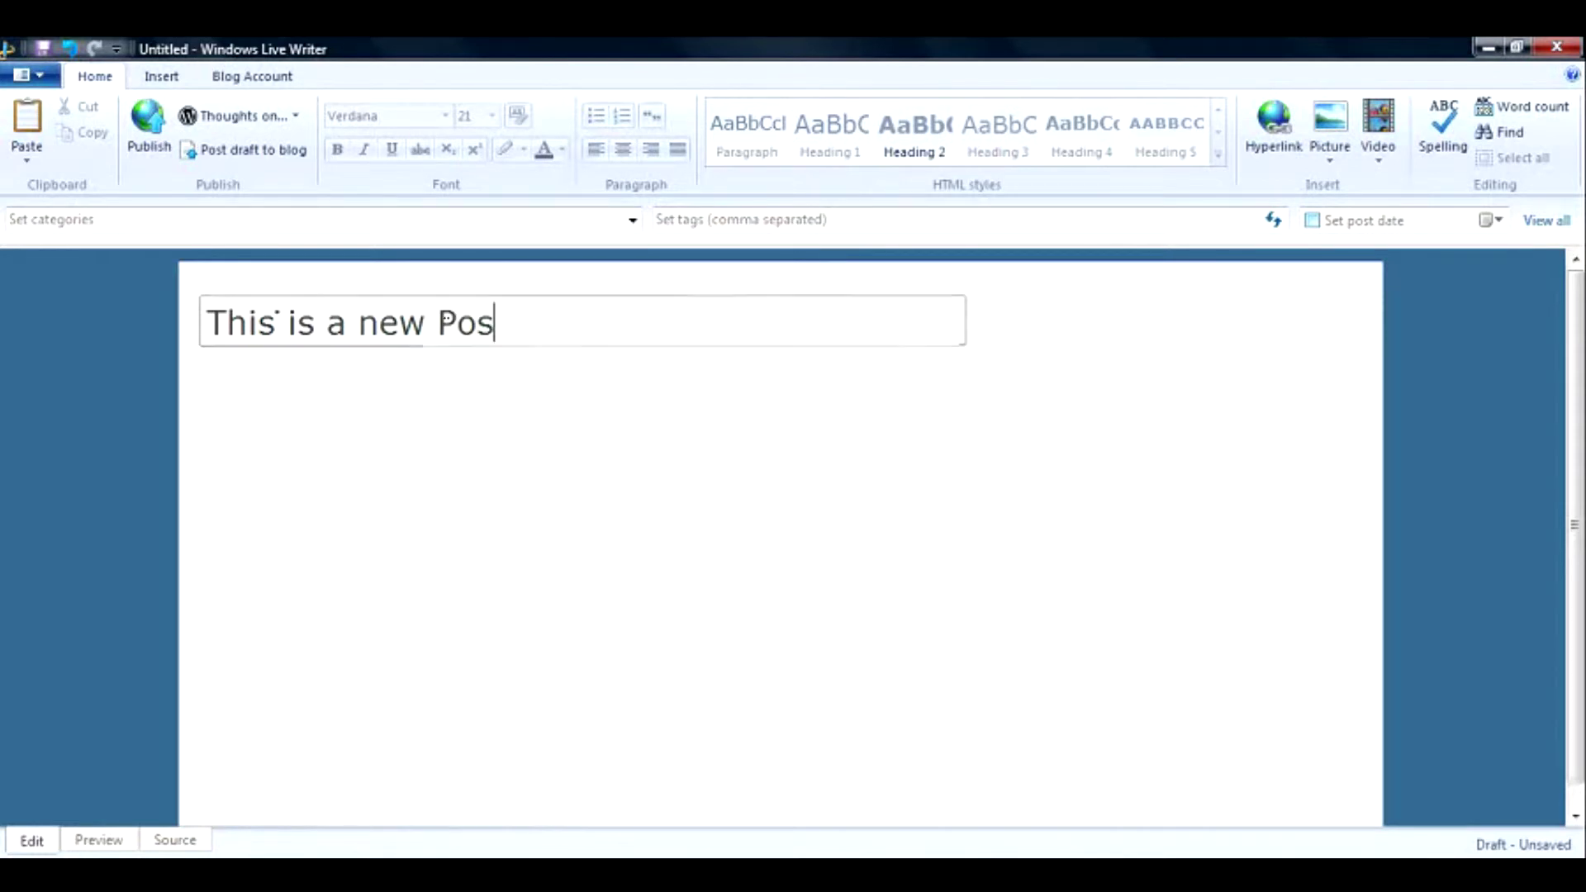
key(Tab)
click(495, 322)
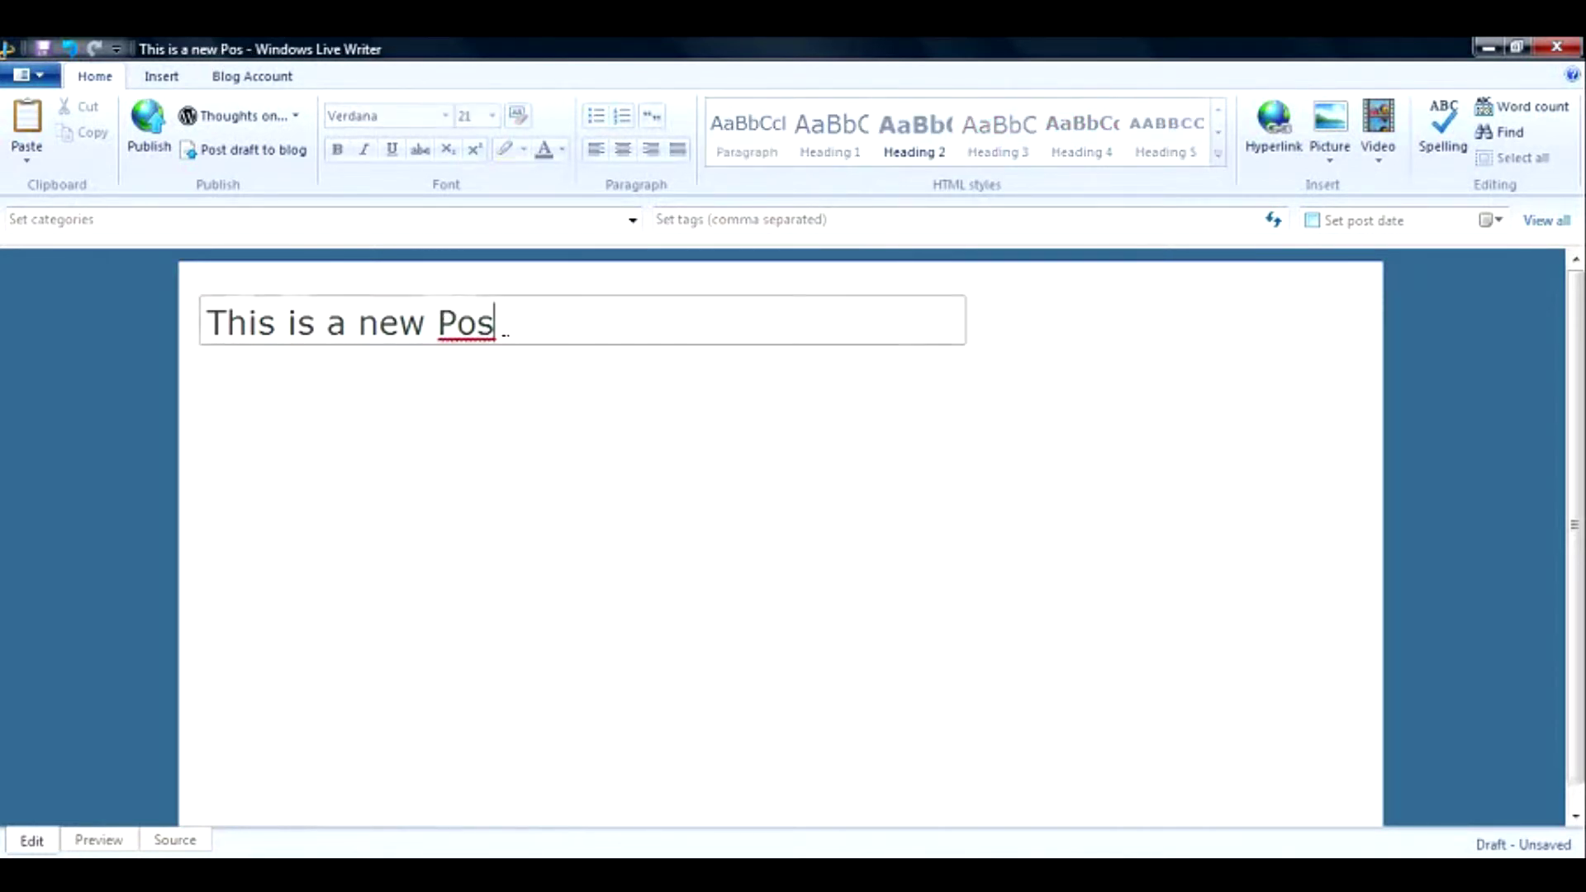
text(t)
Type the body lines Content 1, Heading 1, Heading 2 and Heading 3.
key(Tab)
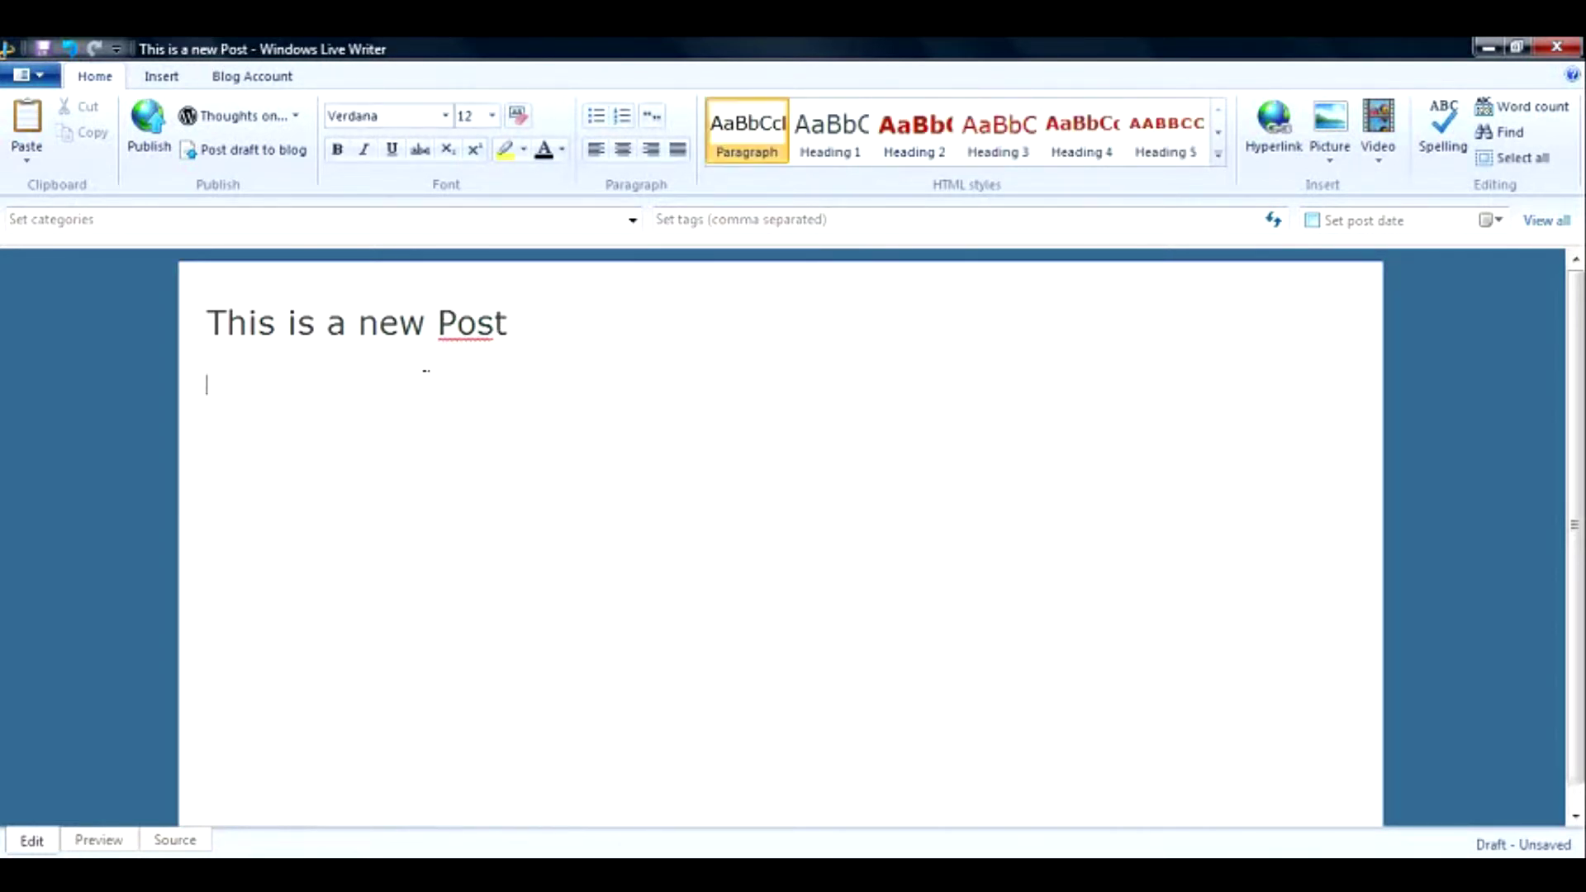
text(Add)
key(BackSpace)
key(BackSpace)
key(BackSpace)
text(Content 1 )
text(Heading 1)
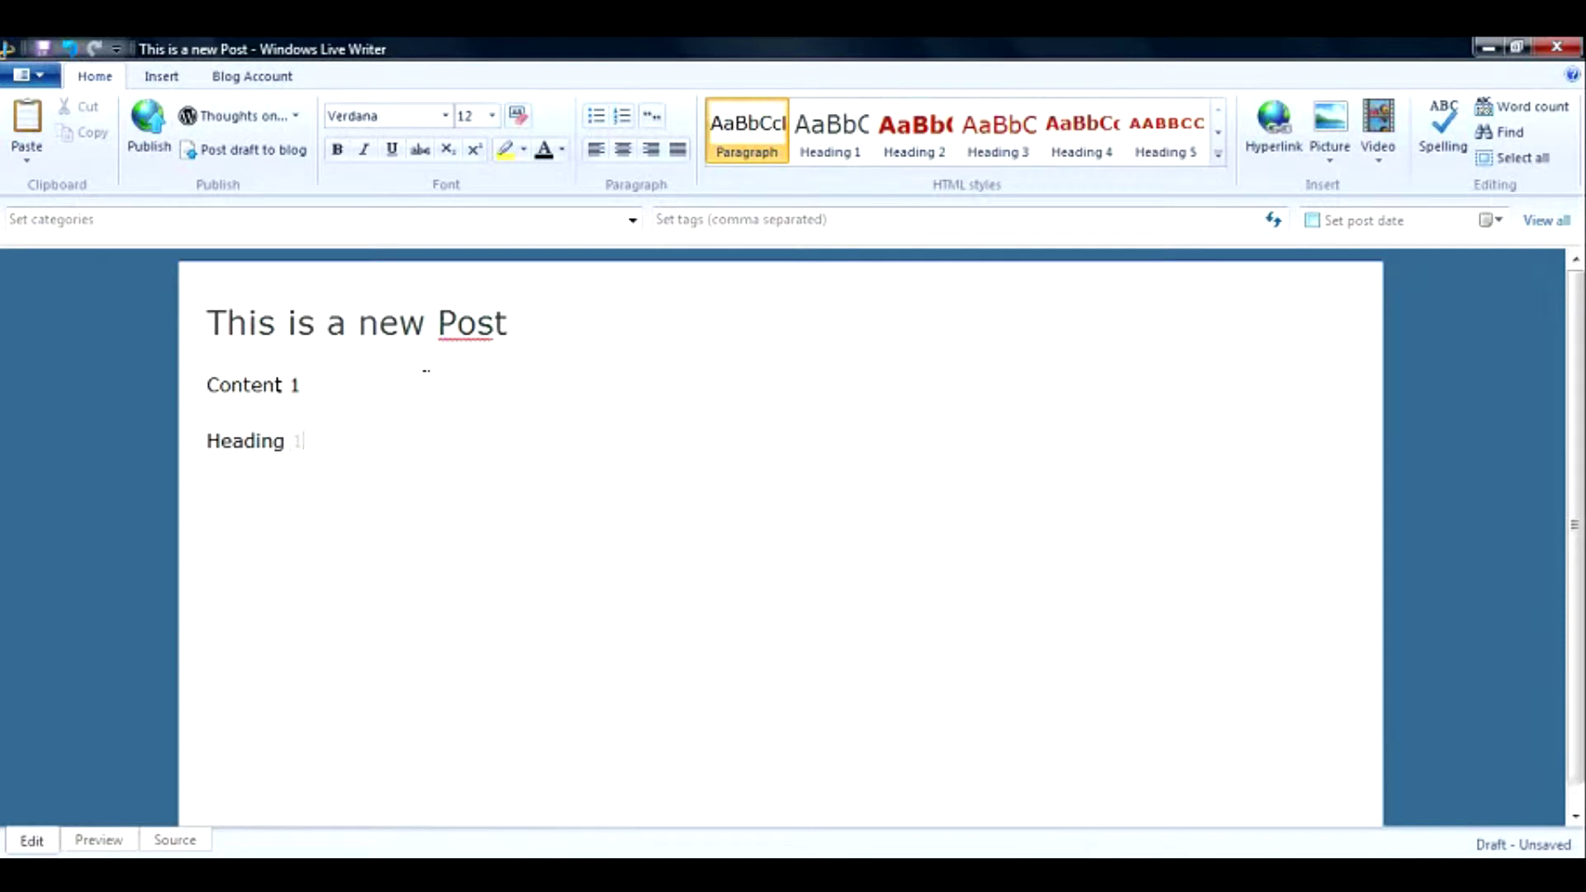
key(Return)
text(Heading 2 H)
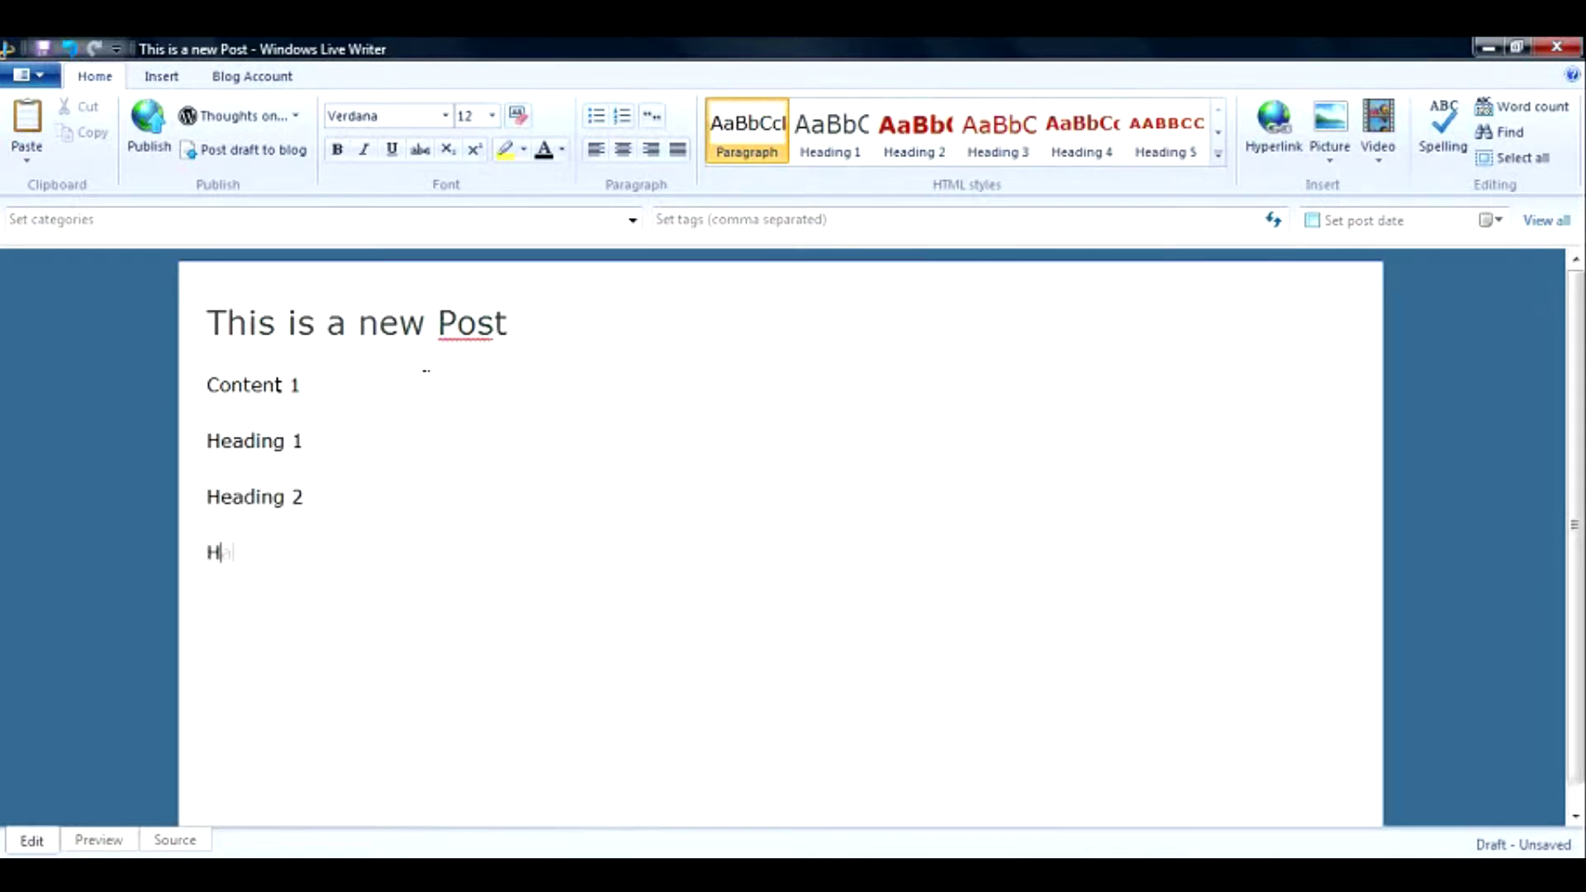
text(eading 3)
drag(349, 446, 307, 442)
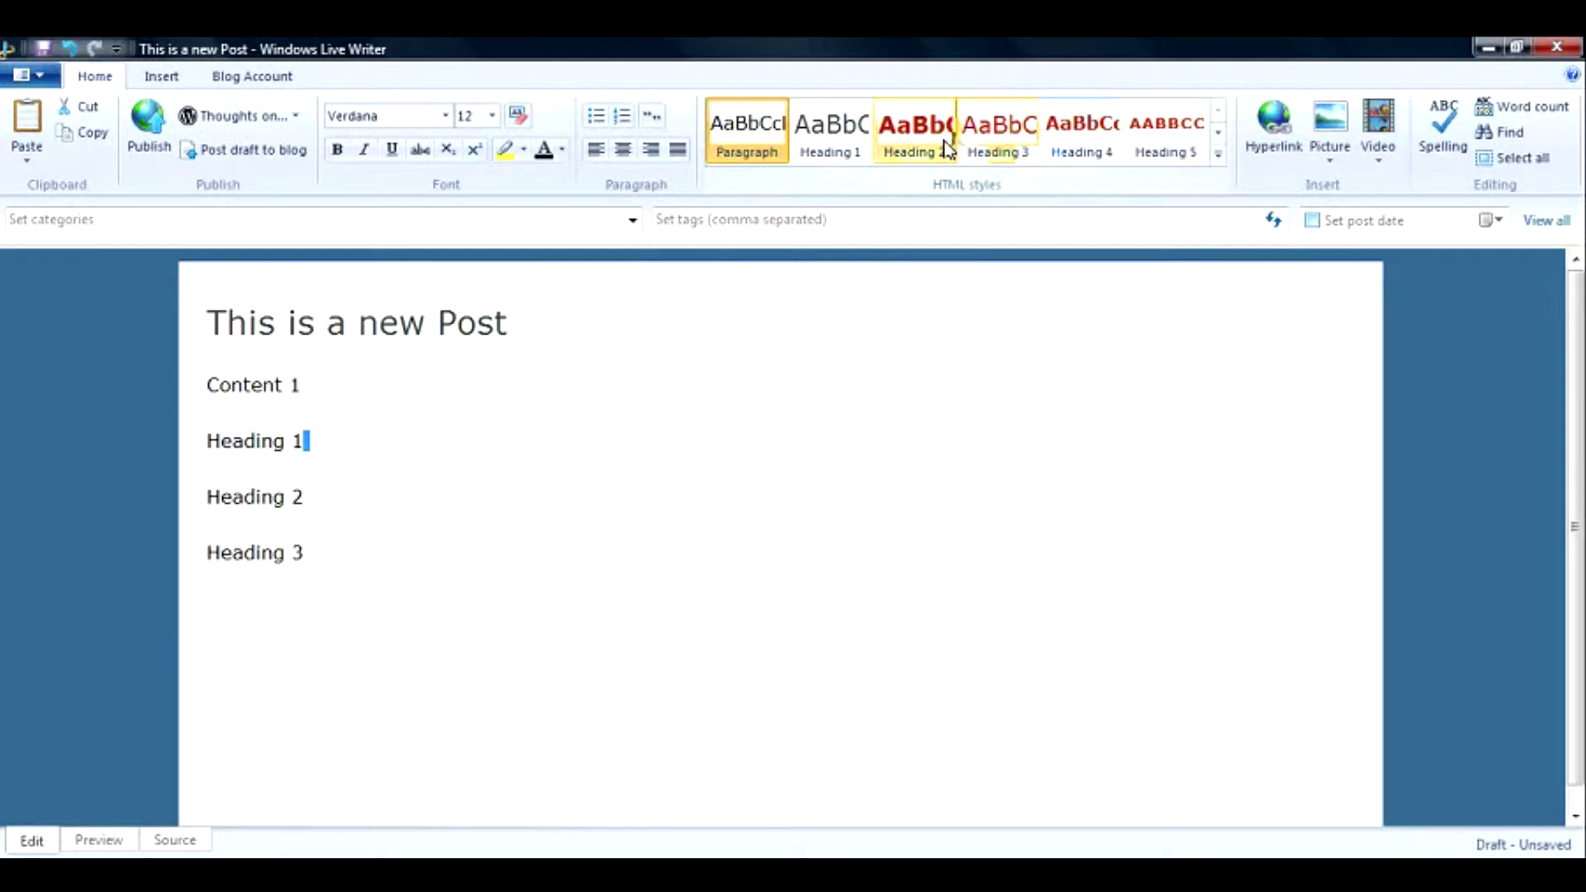
Apply the Heading 1 style to the 'Heading 1' line.
click(330, 452)
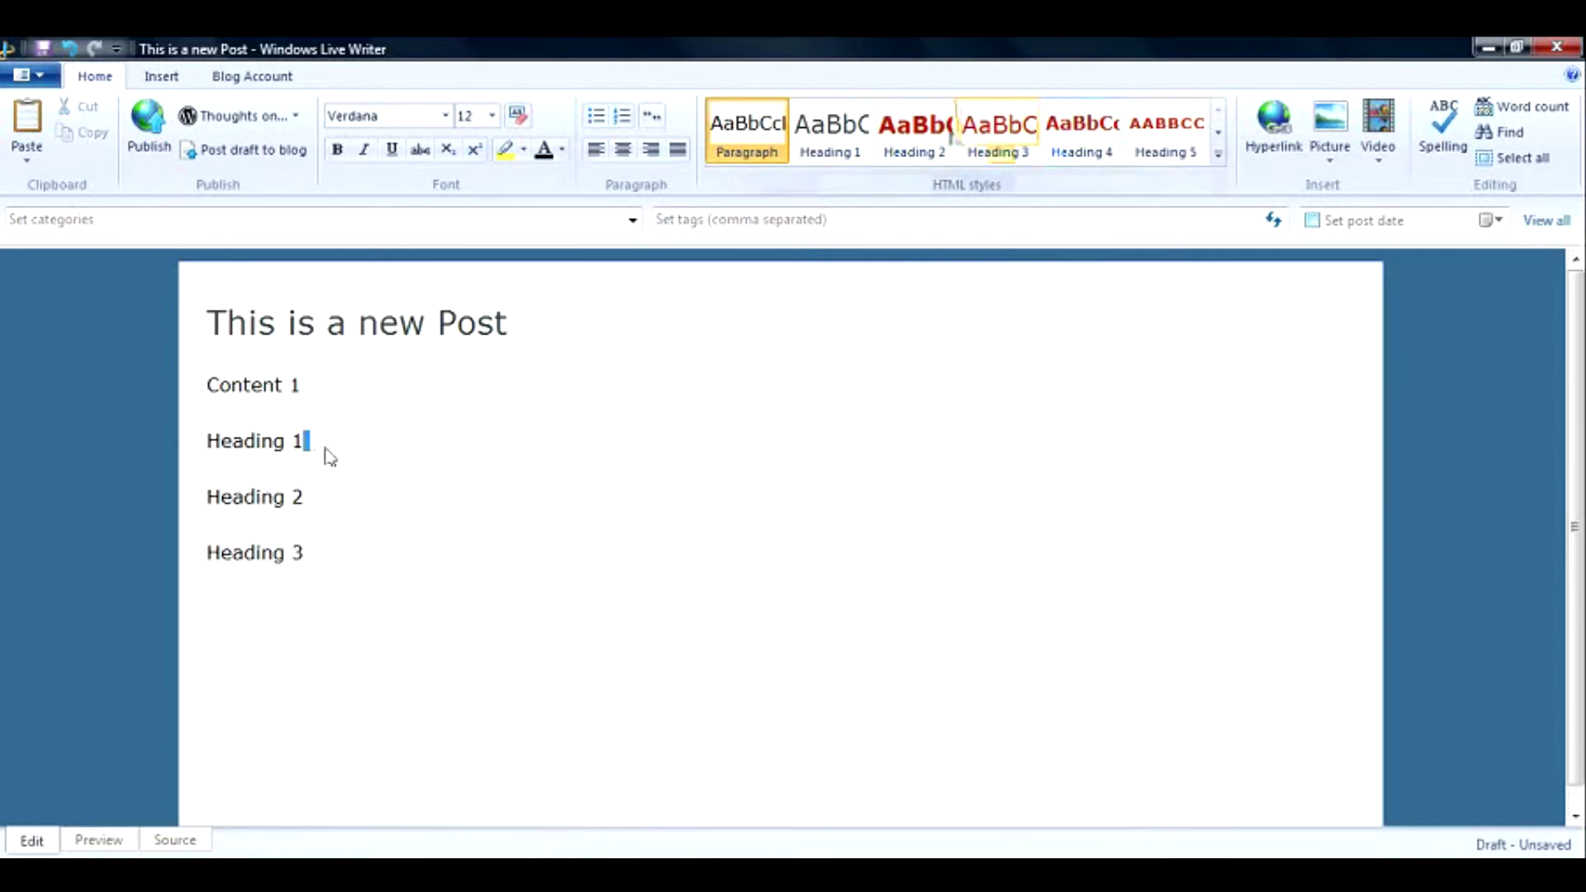
drag(307, 443, 202, 446)
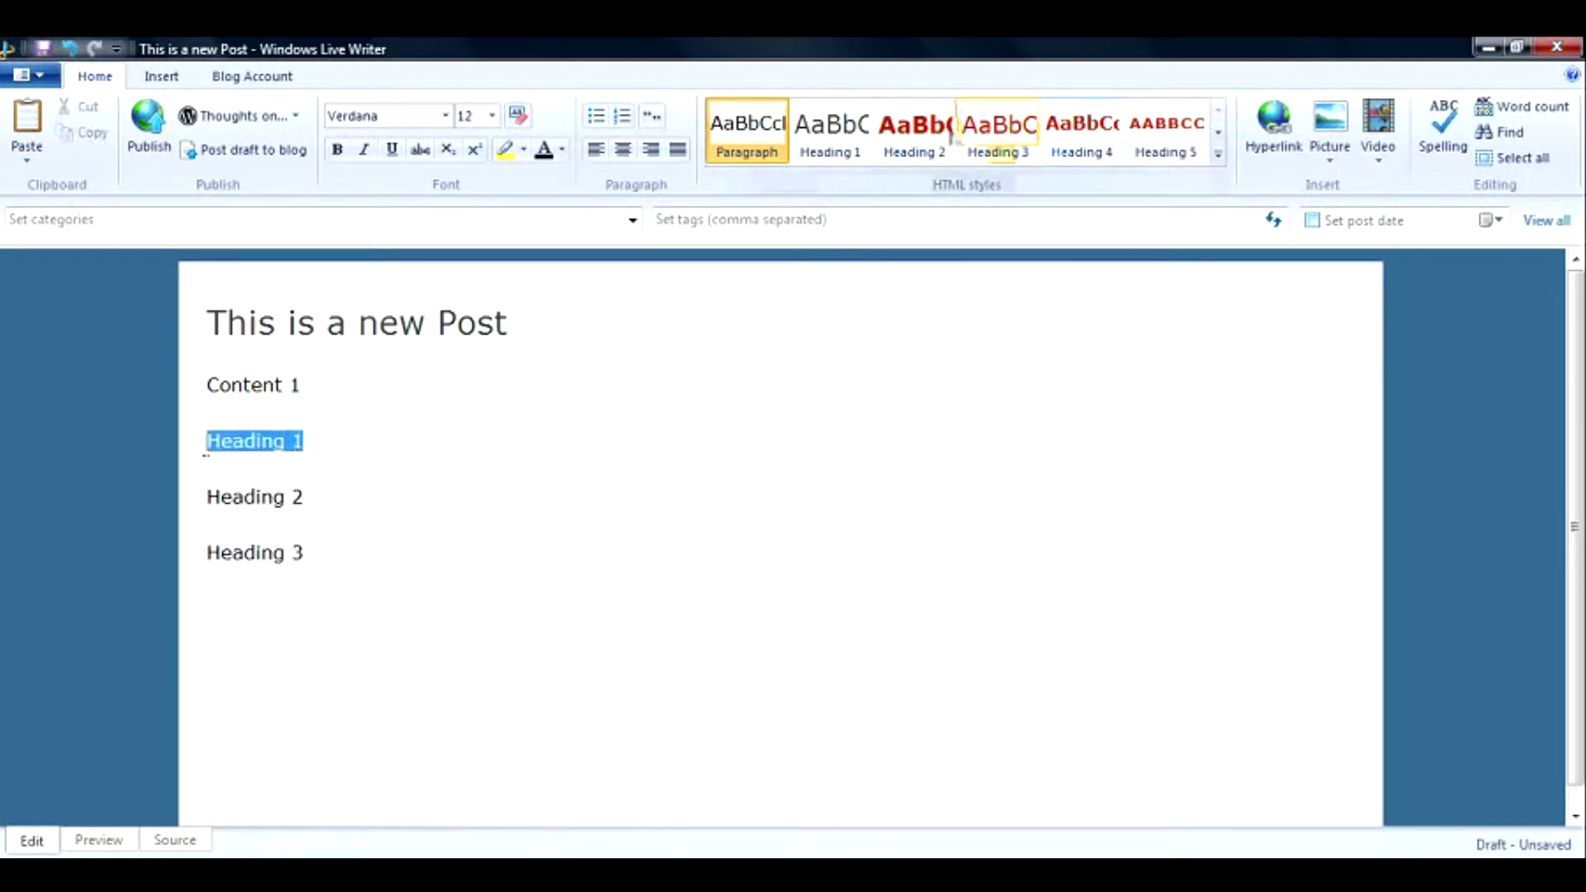
click(859, 126)
key(Down)
key(Down)
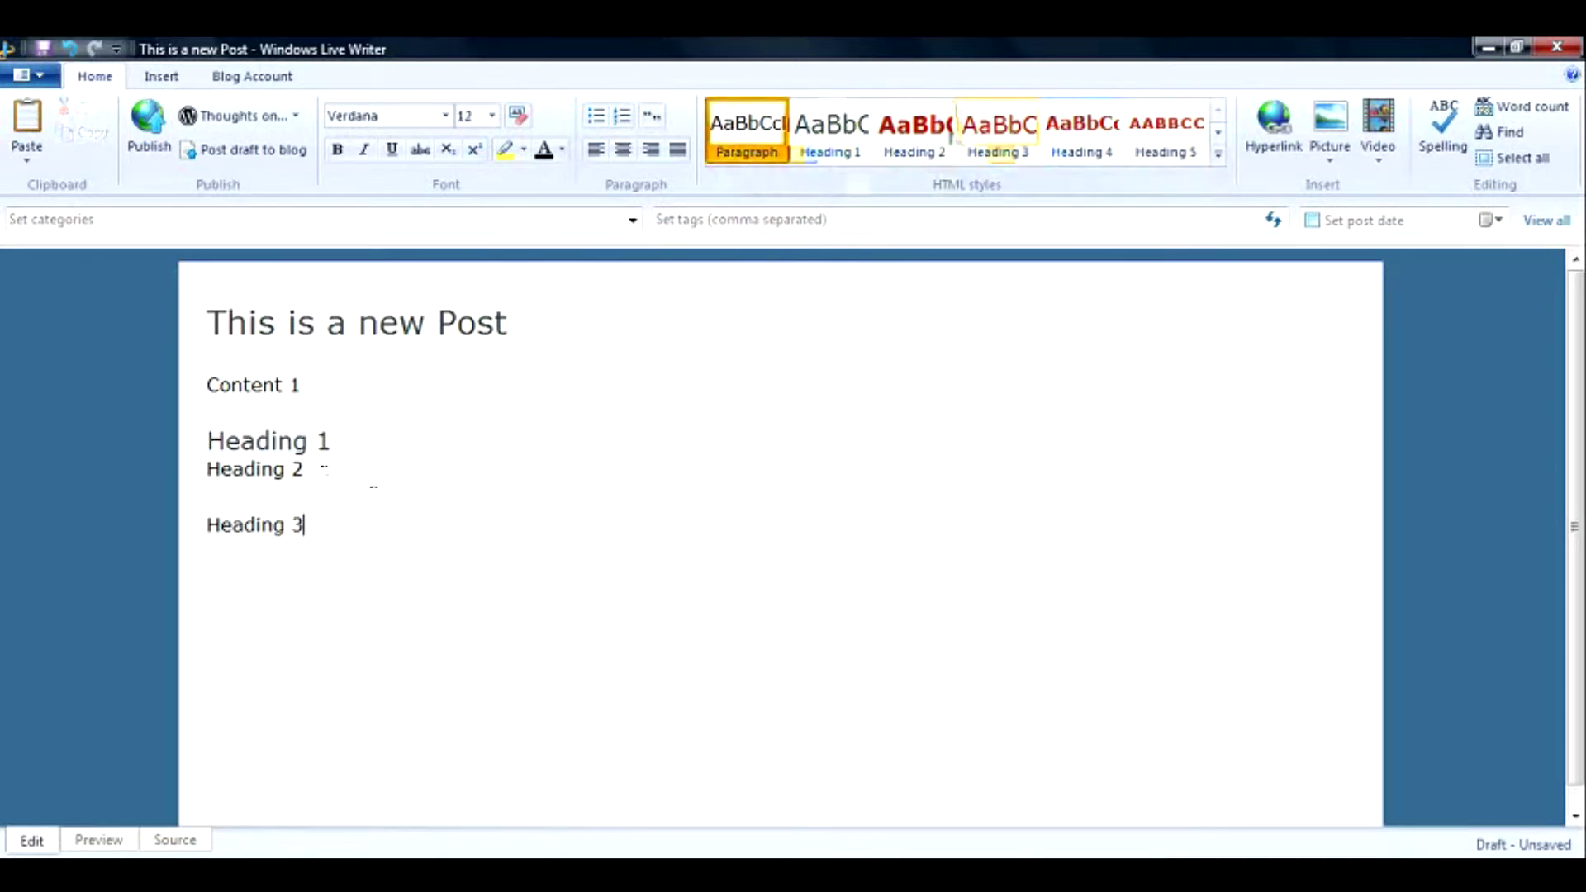
drag(362, 443, 195, 449)
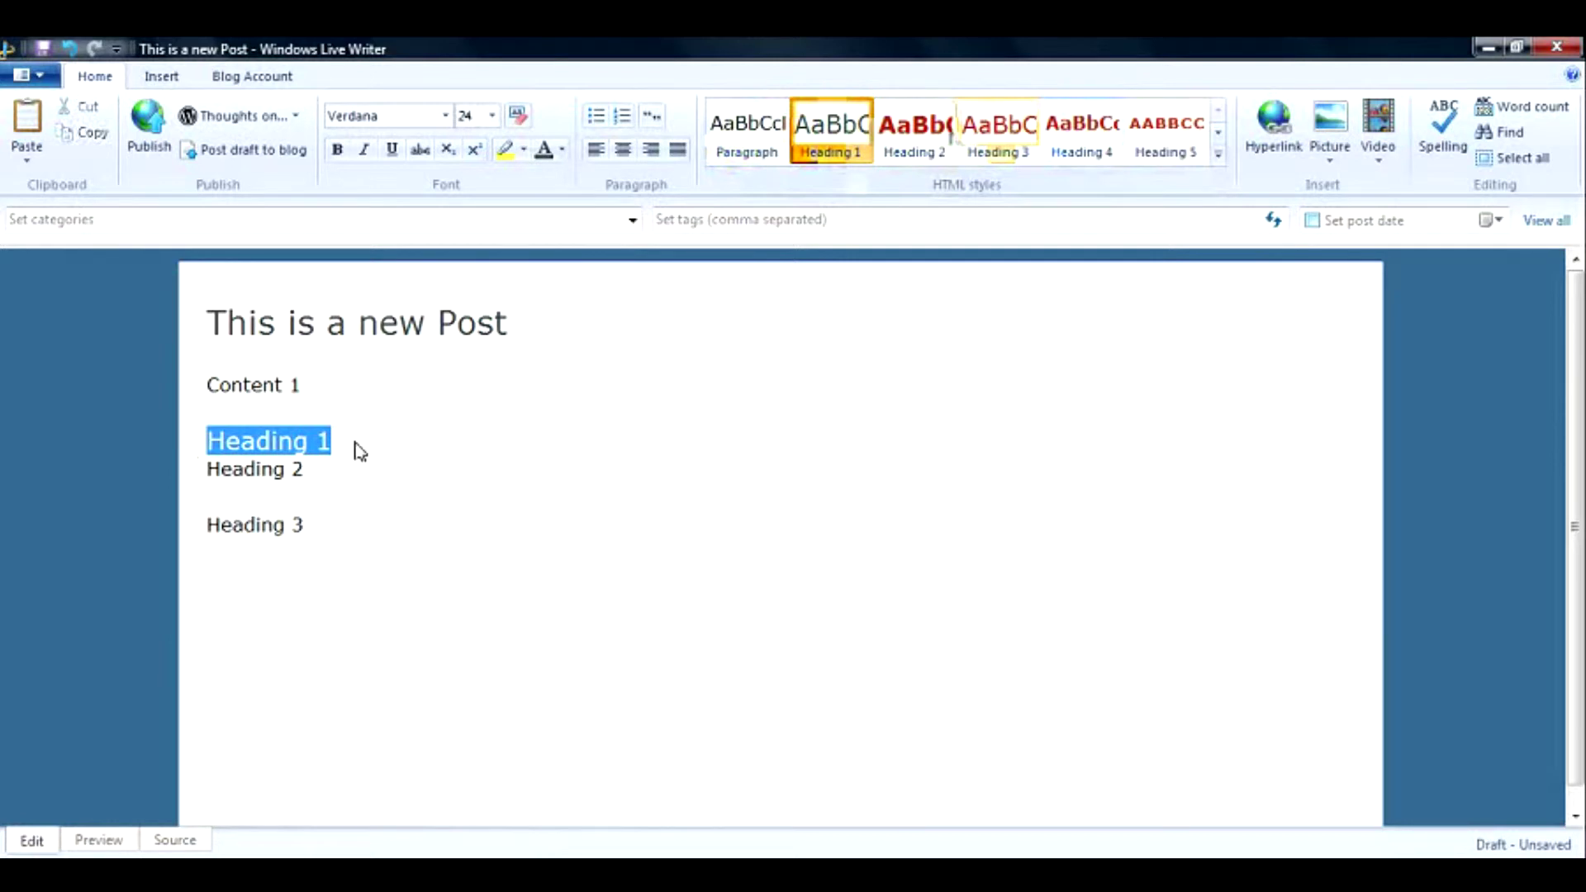
Apply the Heading 2 style to the 'Heading 2' line, giving it bold red text.
drag(345, 495, 206, 469)
click(912, 151)
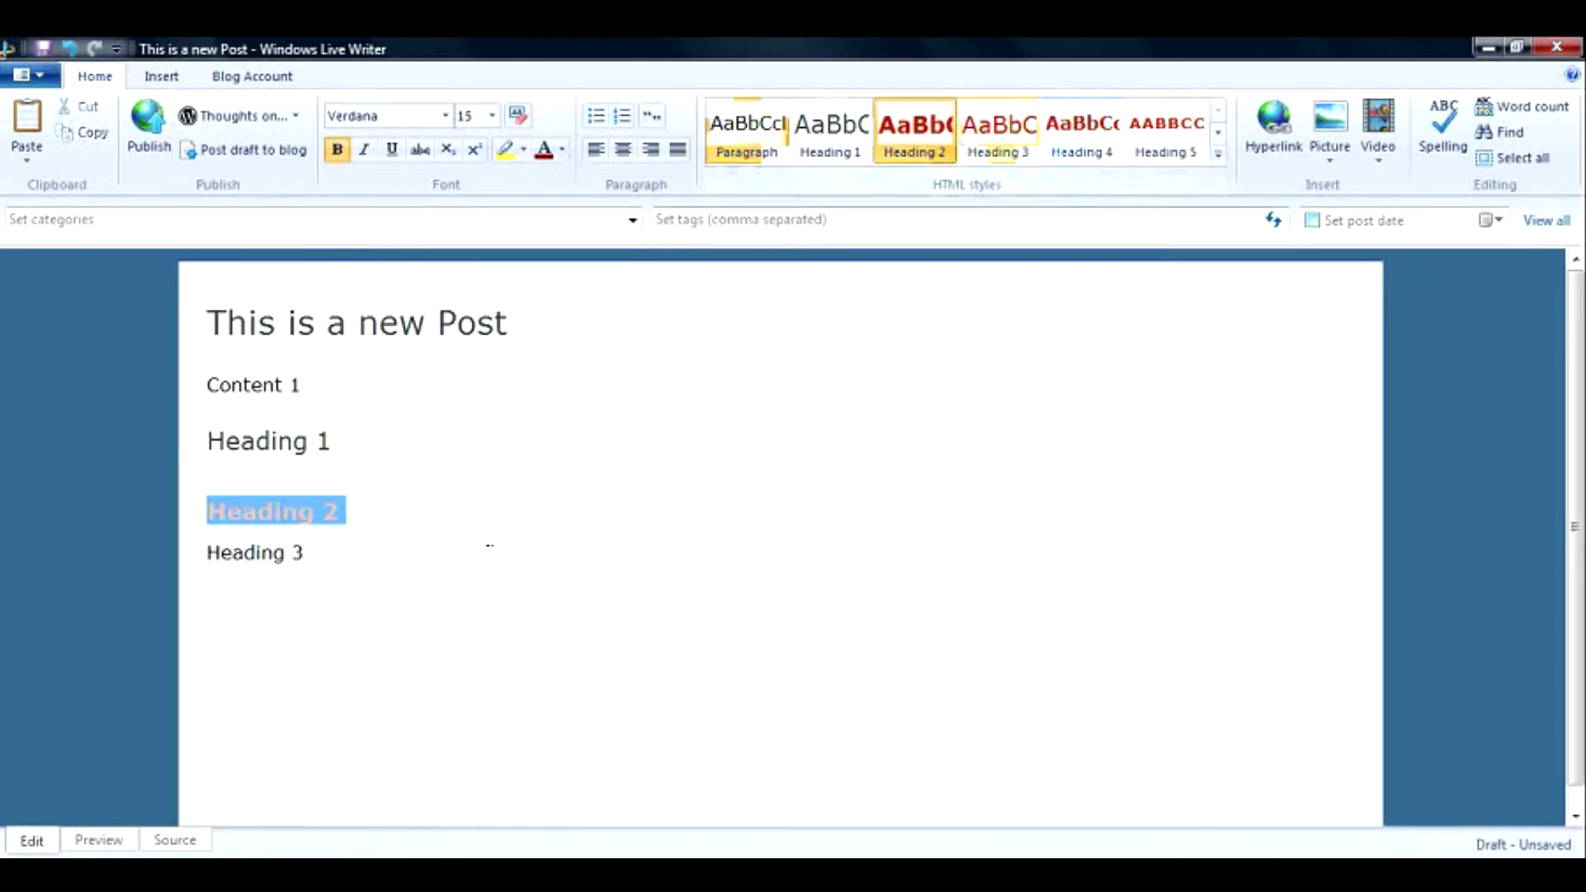
click(344, 517)
drag(354, 513, 206, 512)
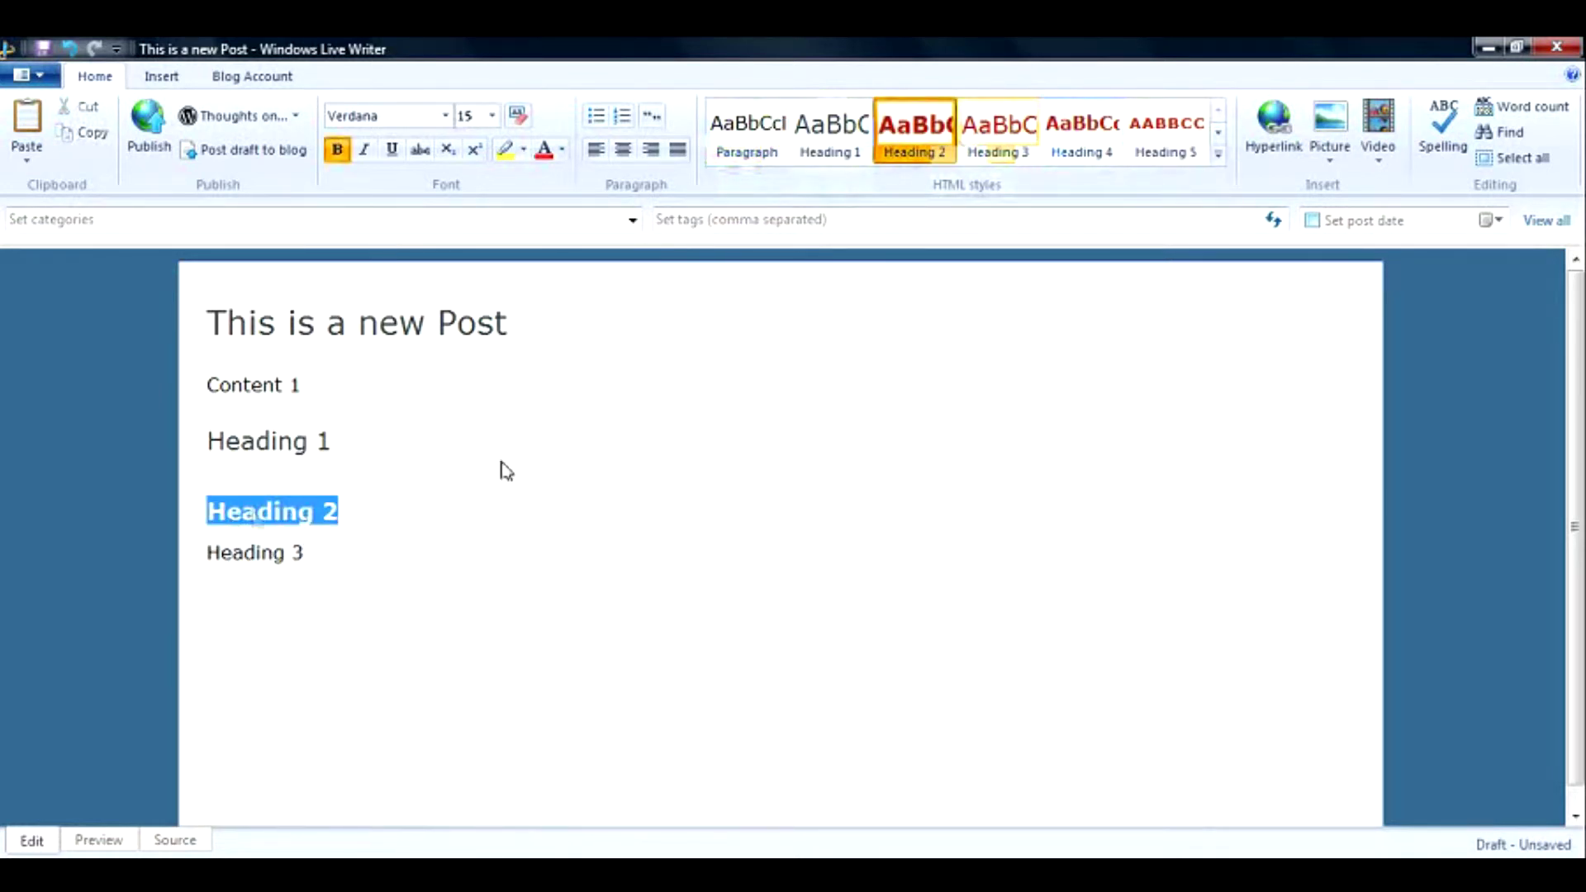
click(583, 464)
drag(347, 513, 203, 514)
click(295, 542)
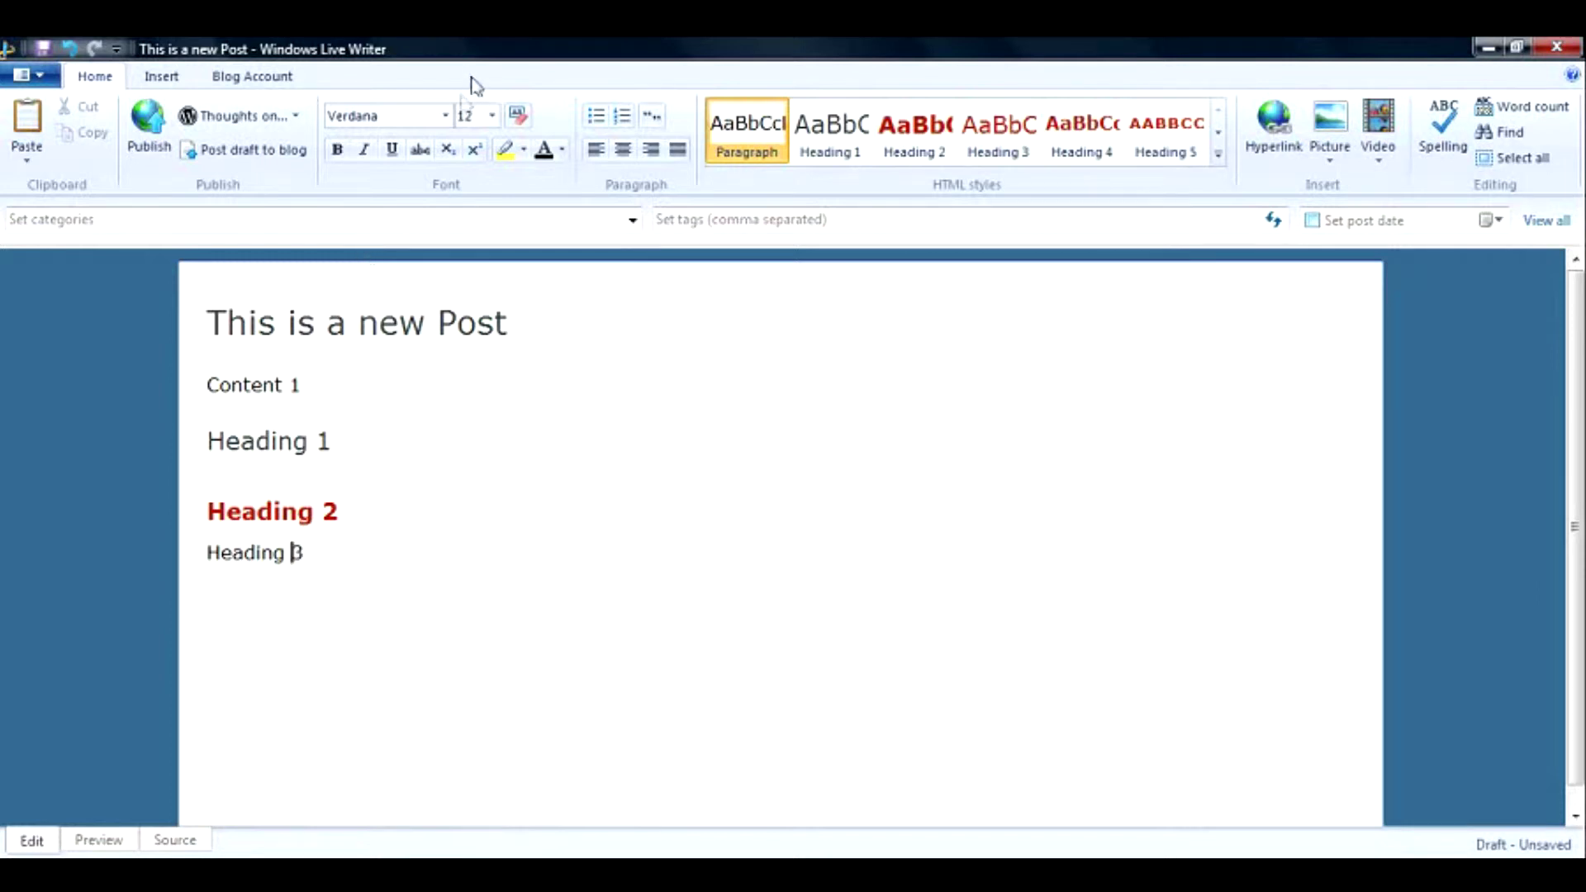
Keep the Verdana font and briefly bold the Content 1 line, then remove the bold.
click(445, 116)
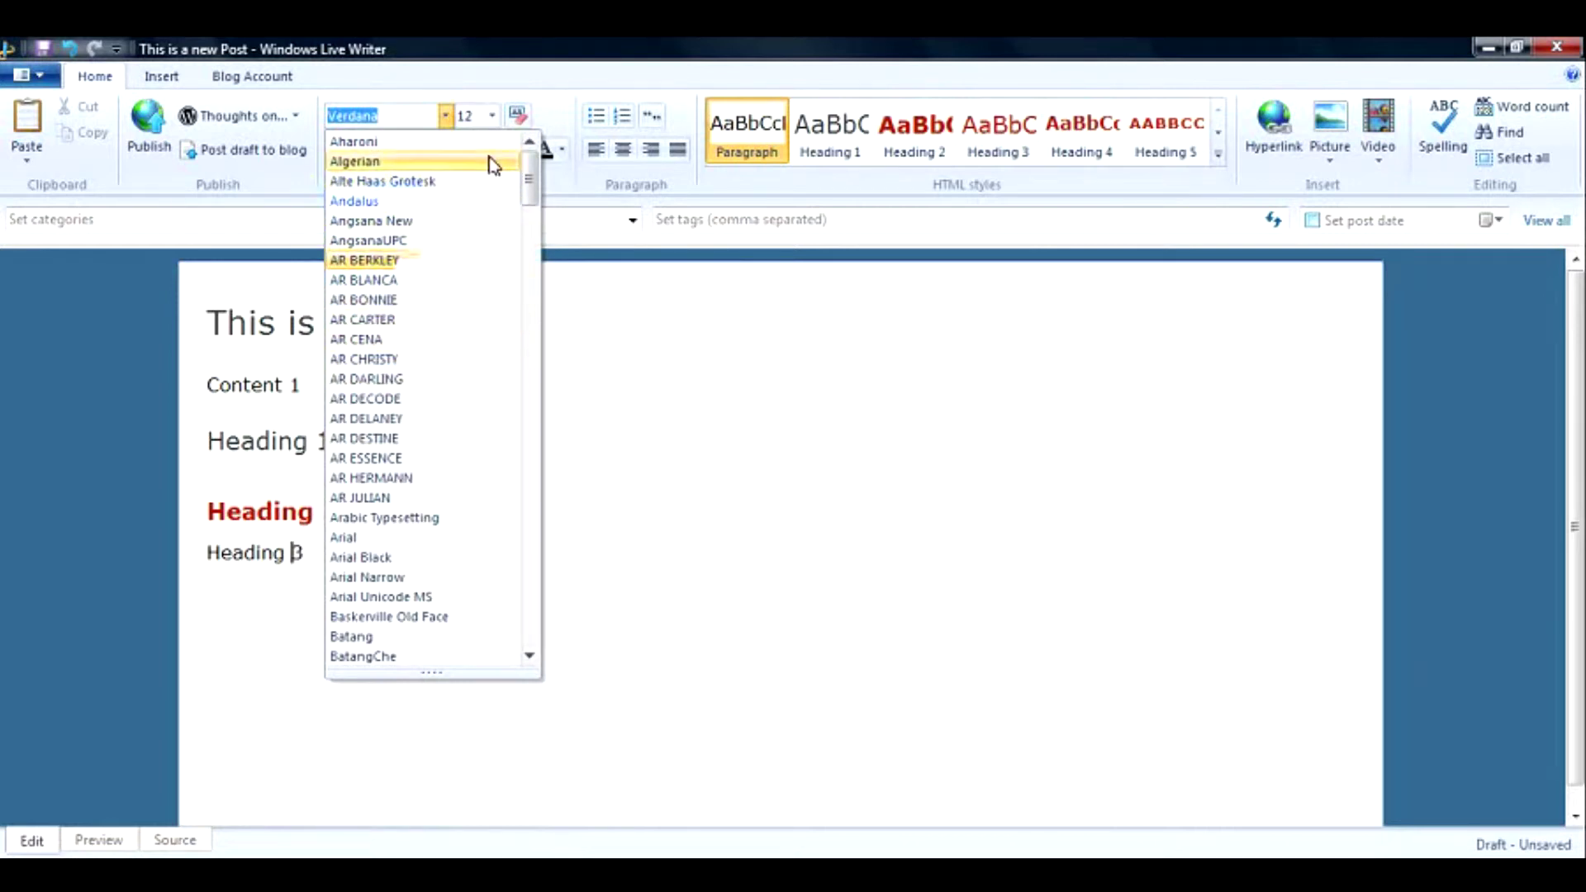
click(553, 169)
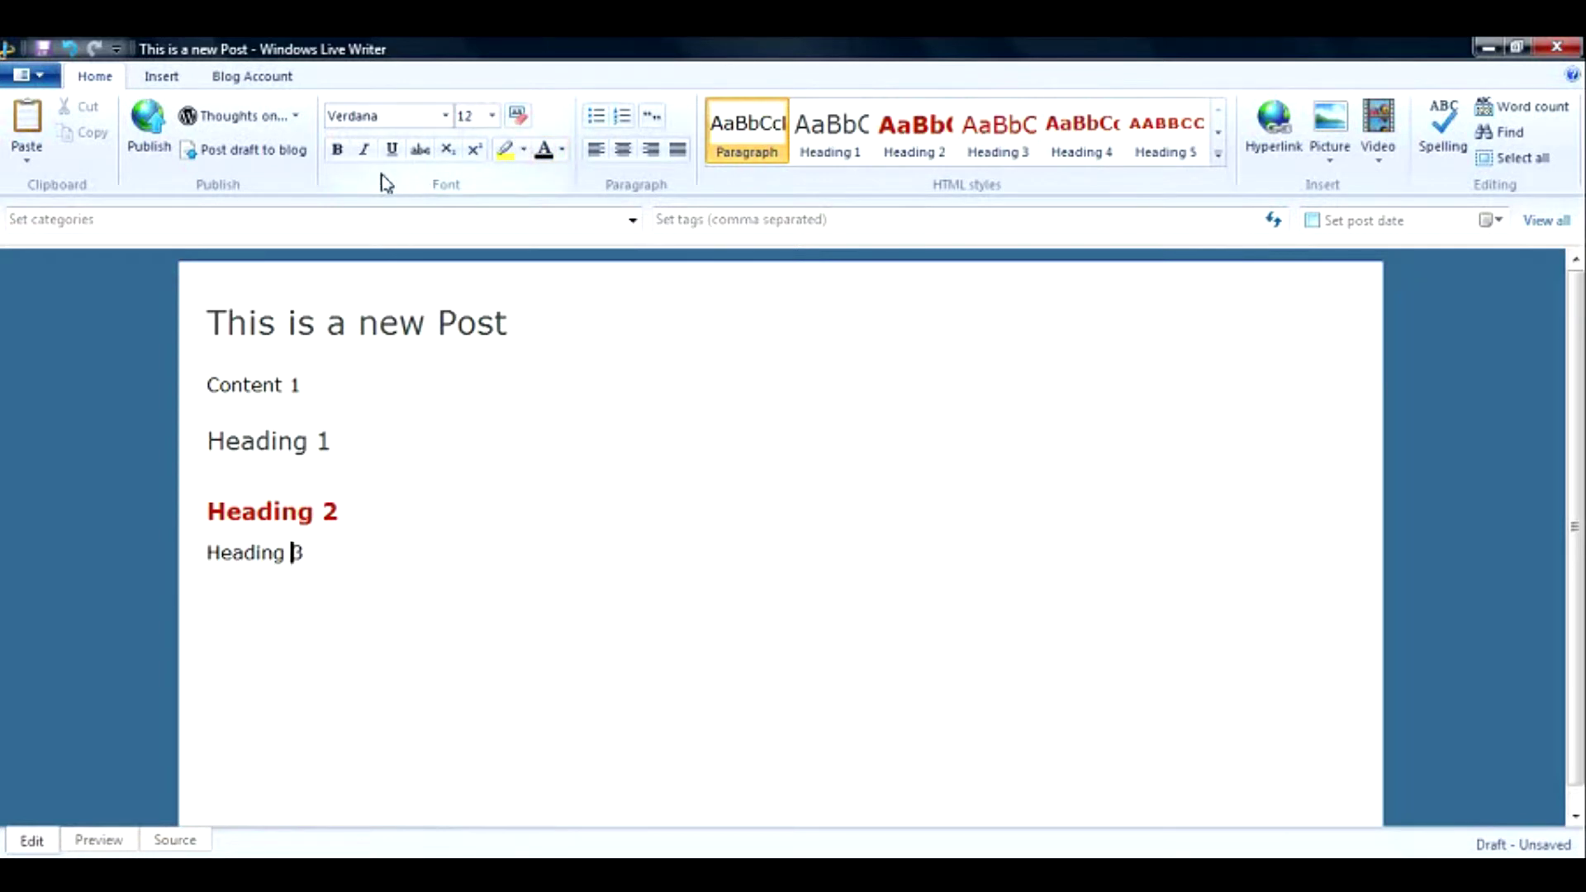
triple_click(303, 385)
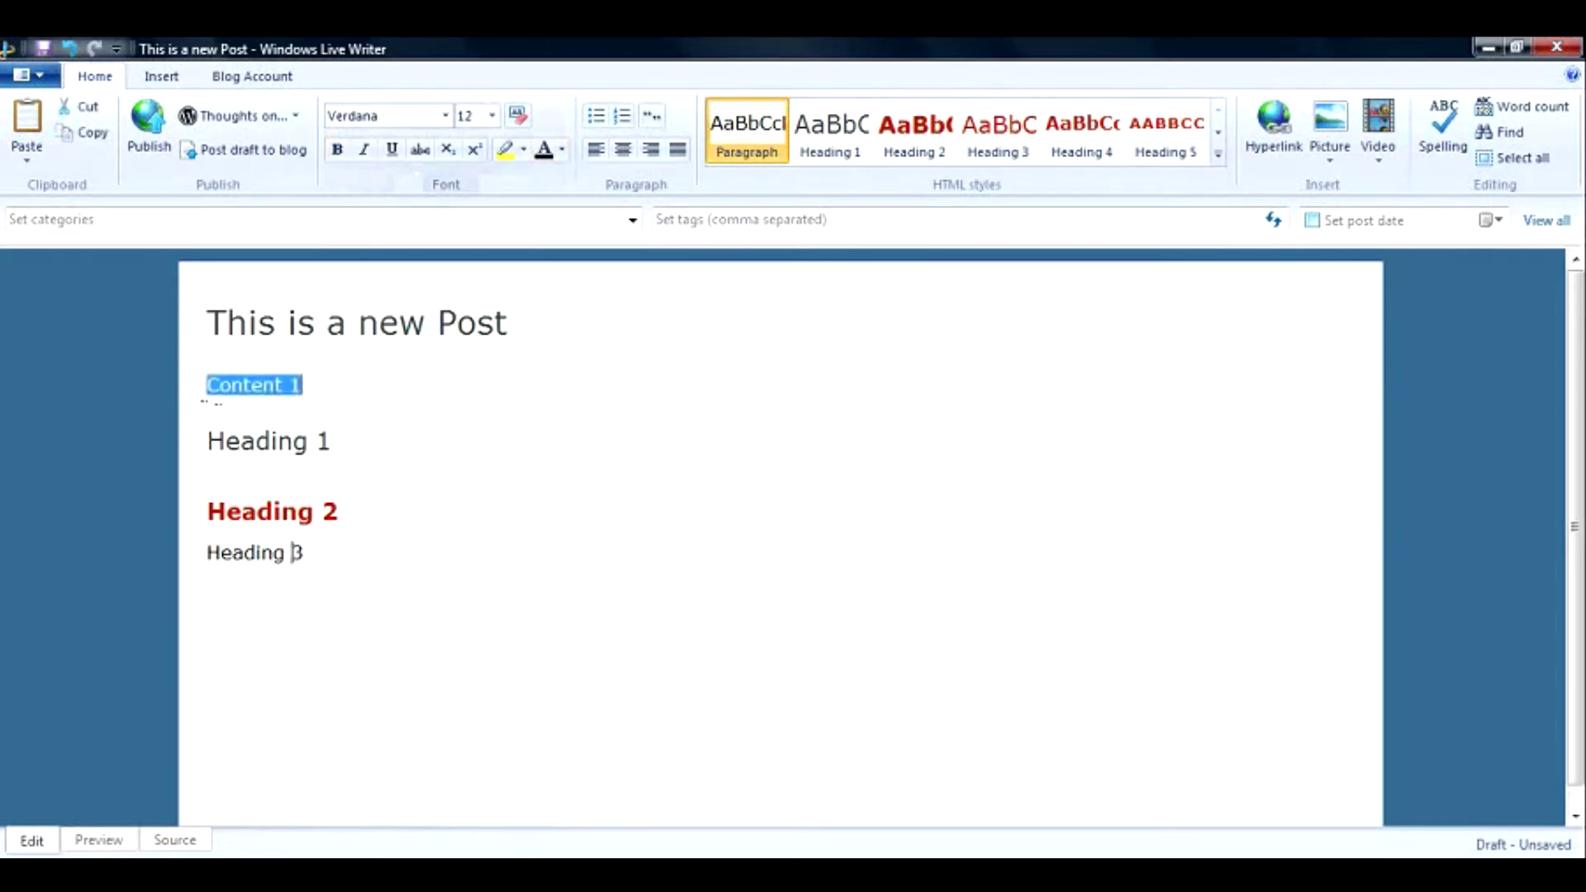
click(343, 159)
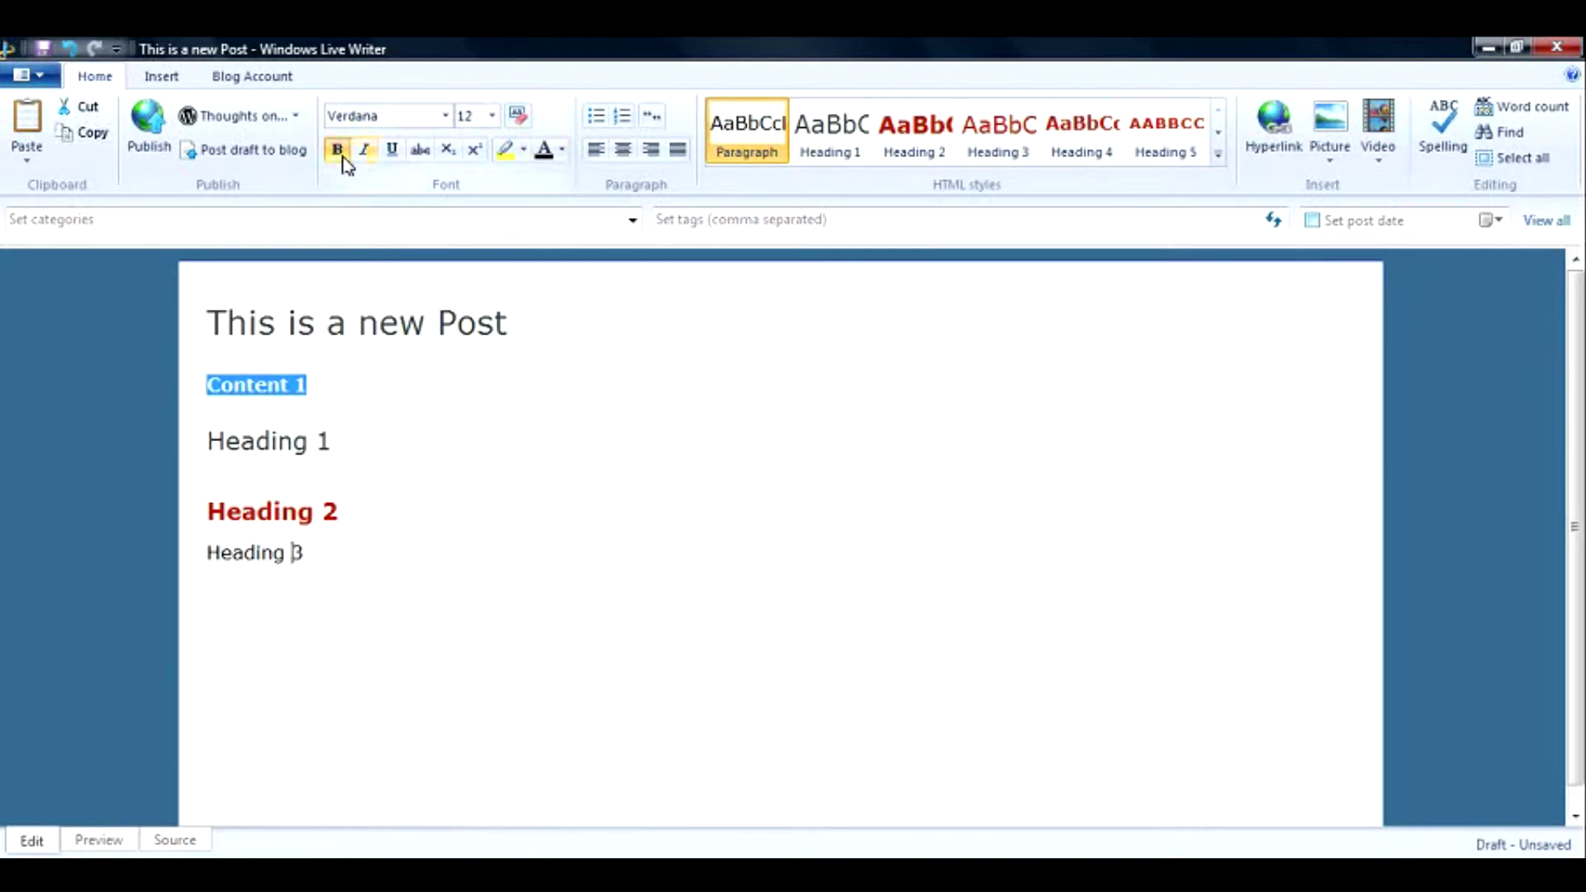
click(343, 157)
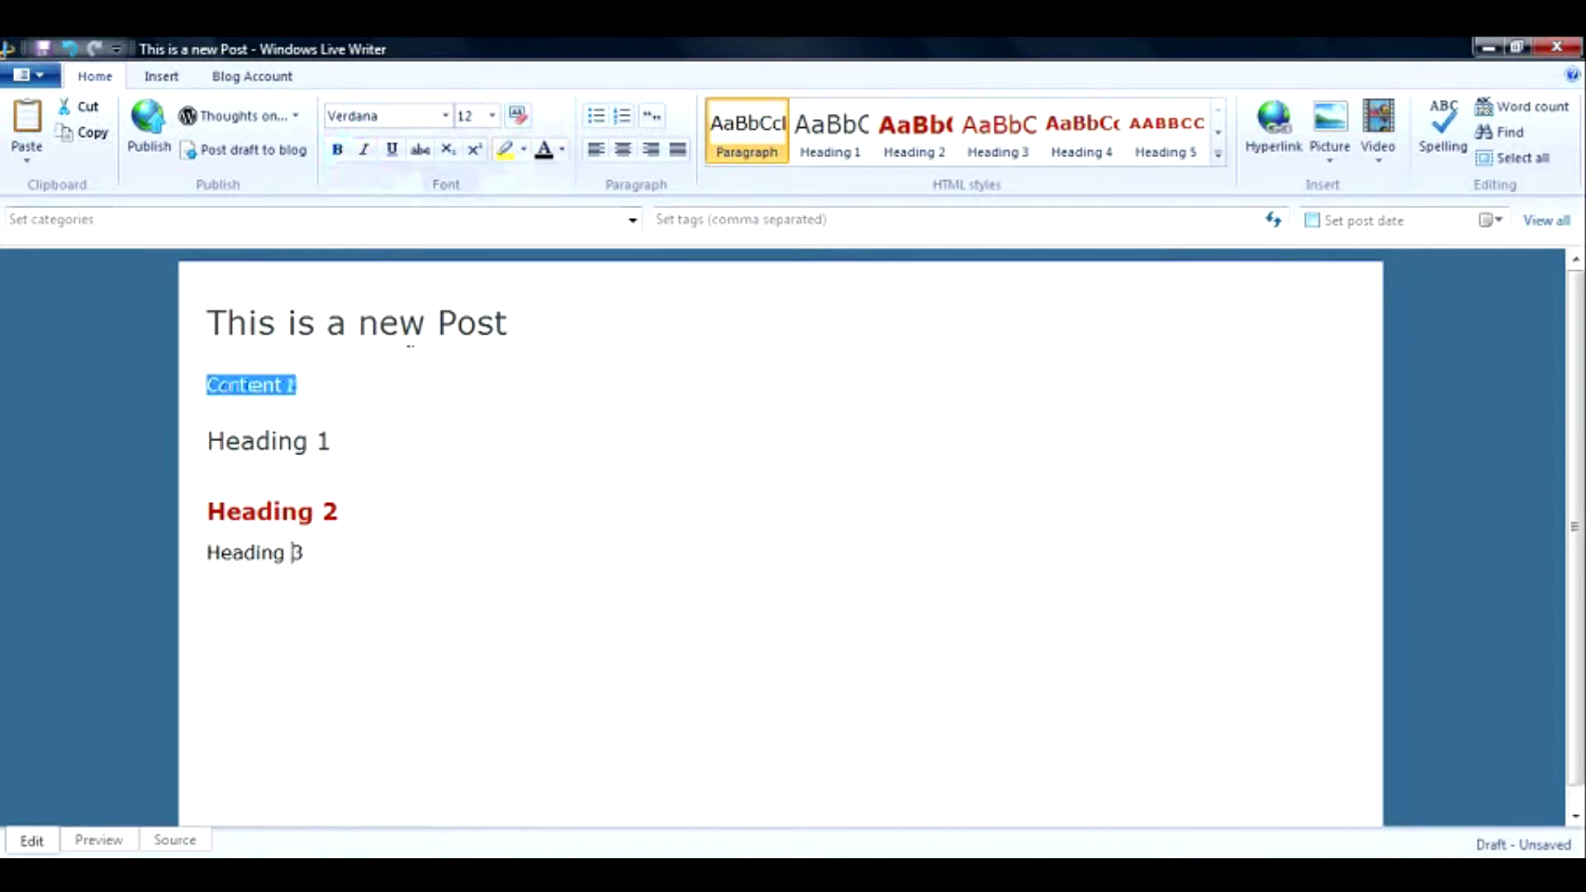
Color the Heading 1 text green.
click(351, 438)
drag(348, 440, 208, 442)
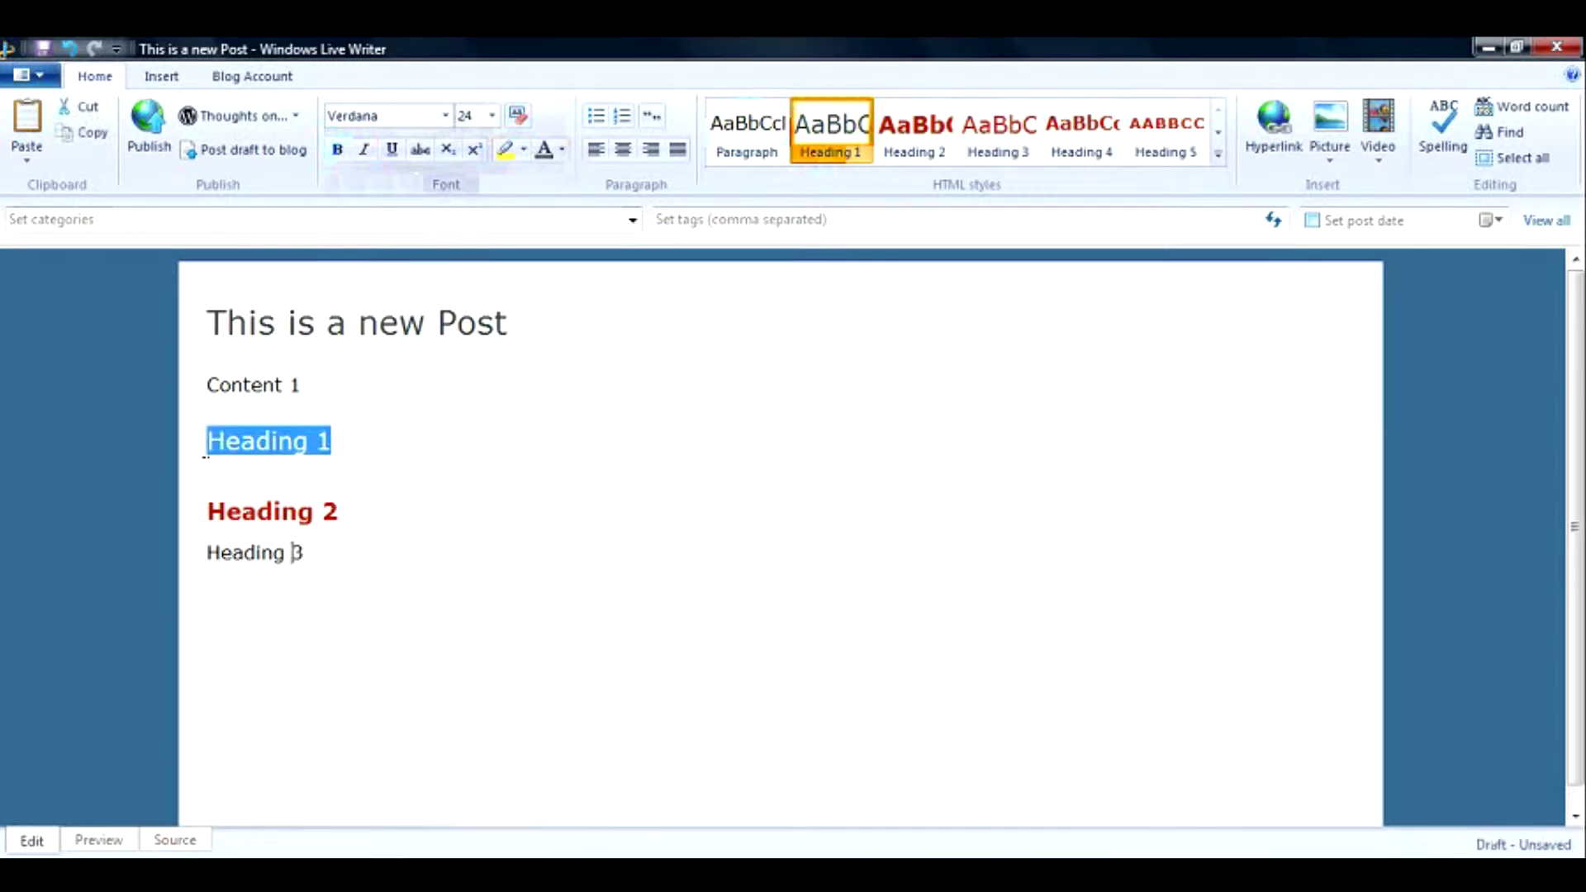
click(564, 151)
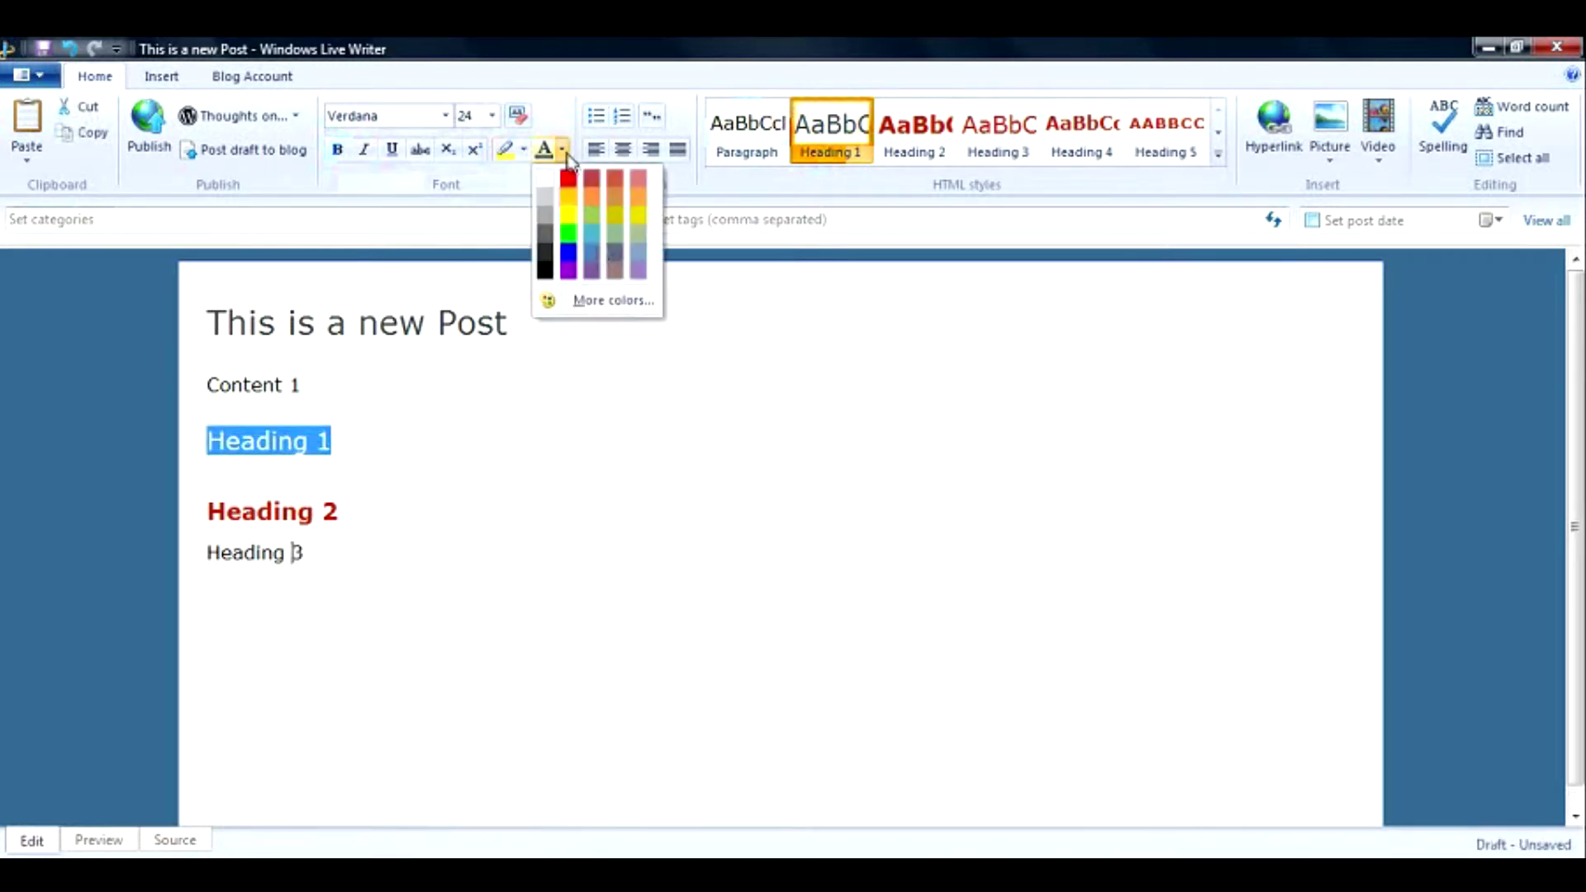
click(568, 234)
click(364, 510)
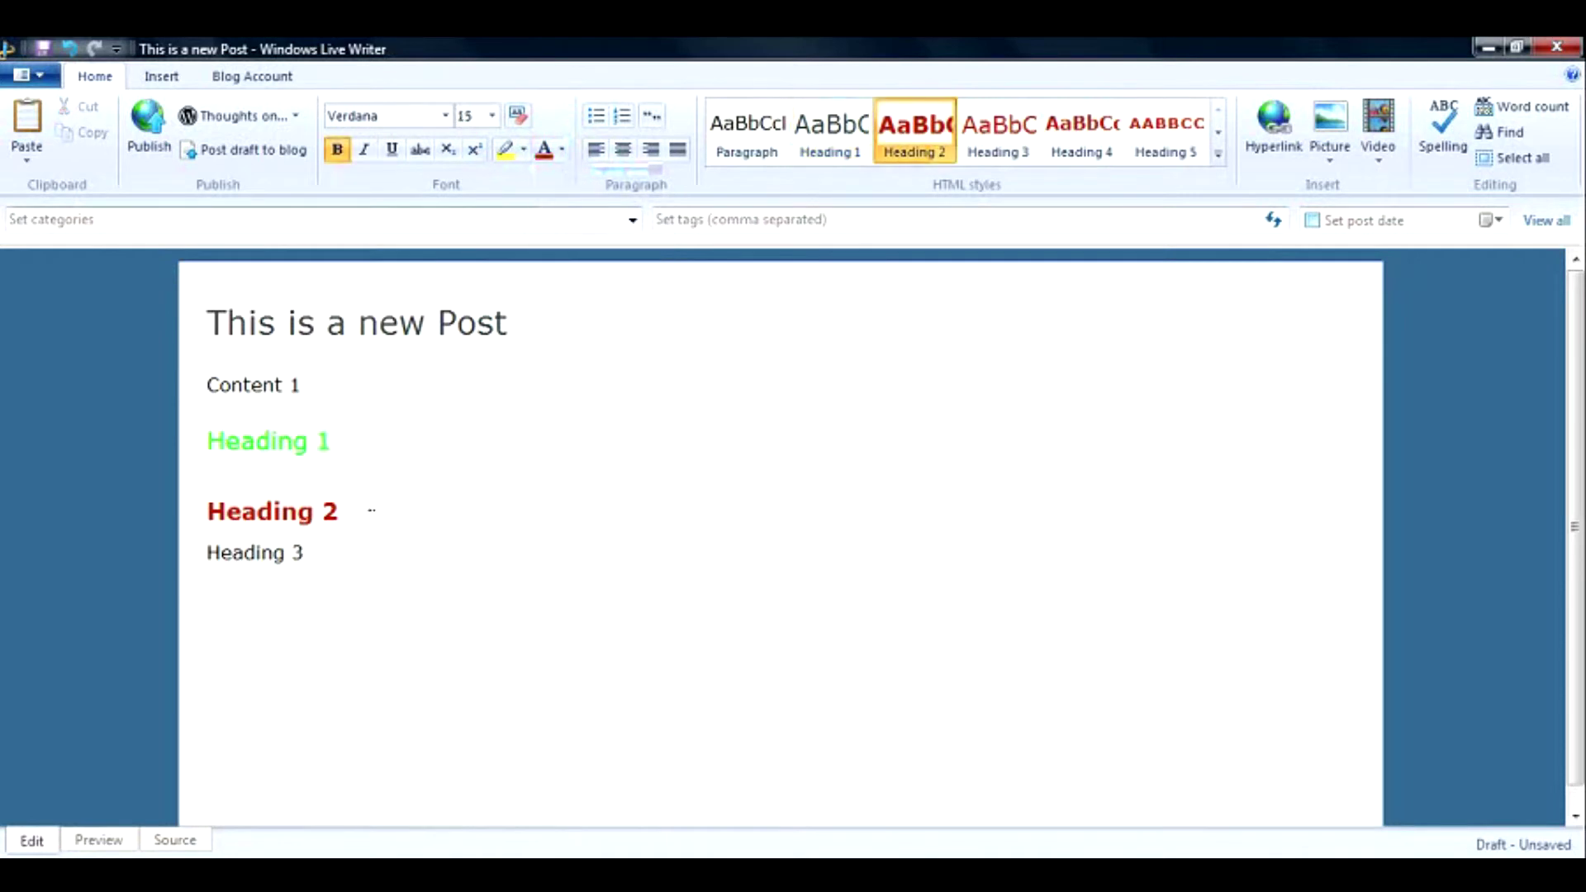
Add a blue highlight behind the Heading 1 text.
drag(349, 446, 208, 442)
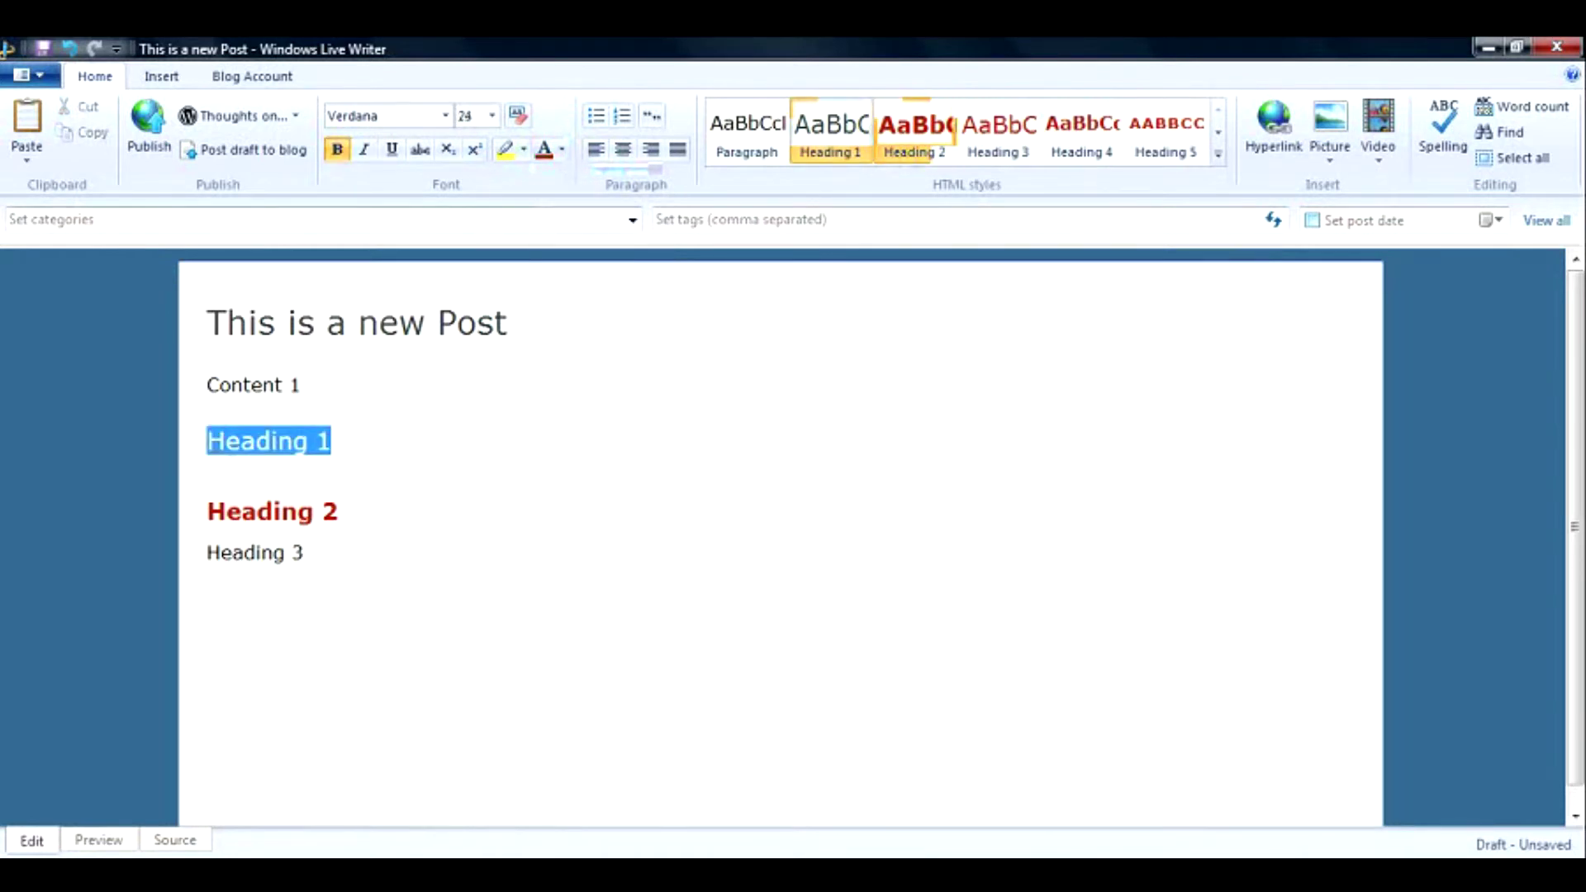
click(524, 150)
click(543, 318)
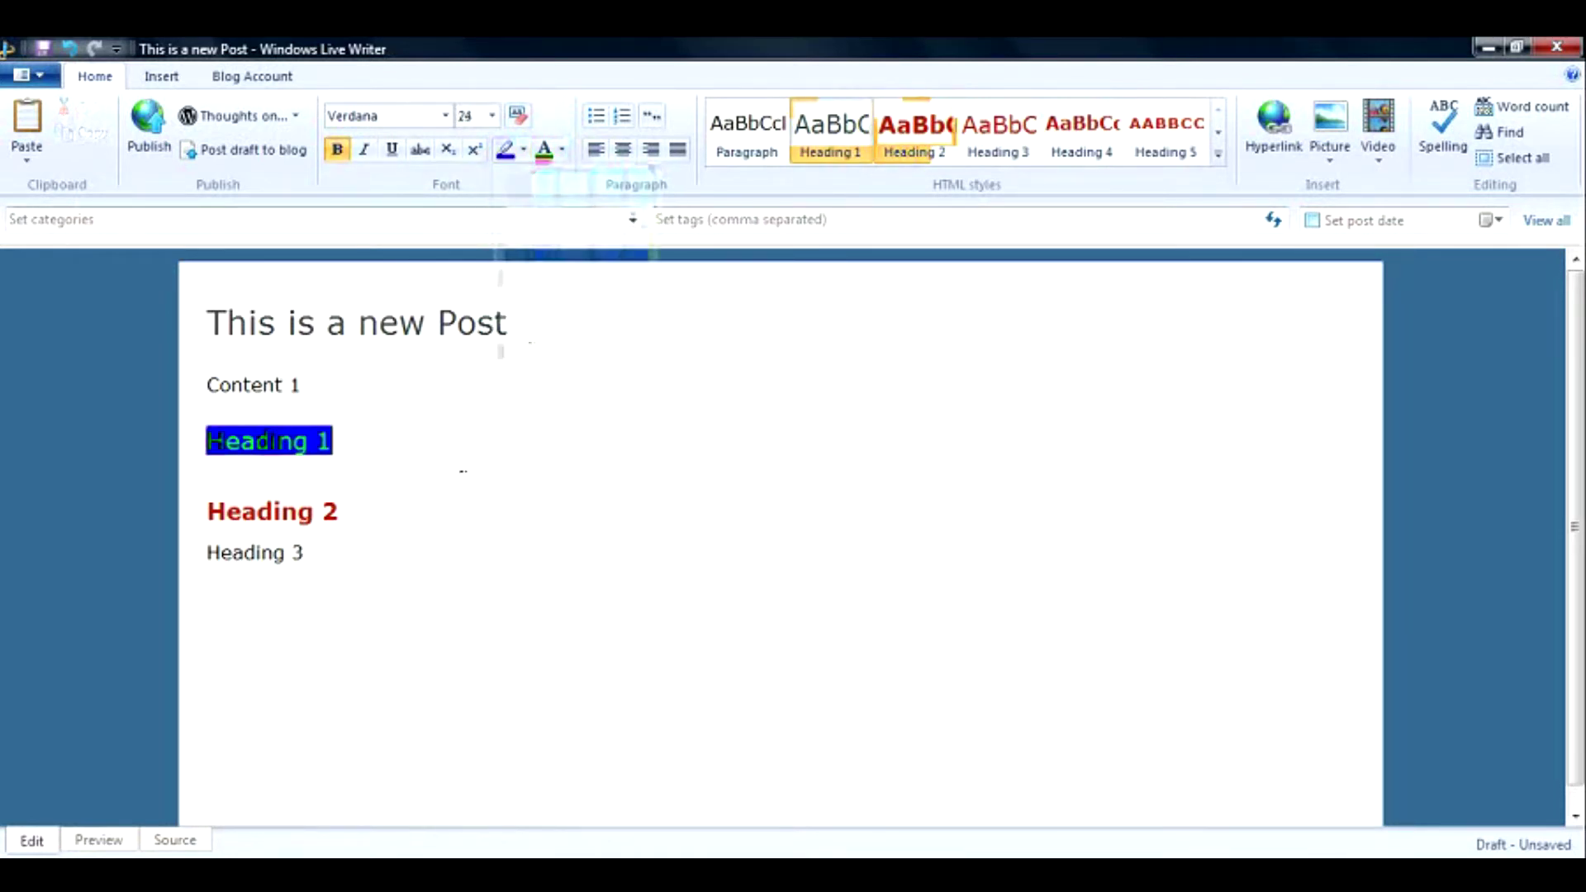
click(449, 491)
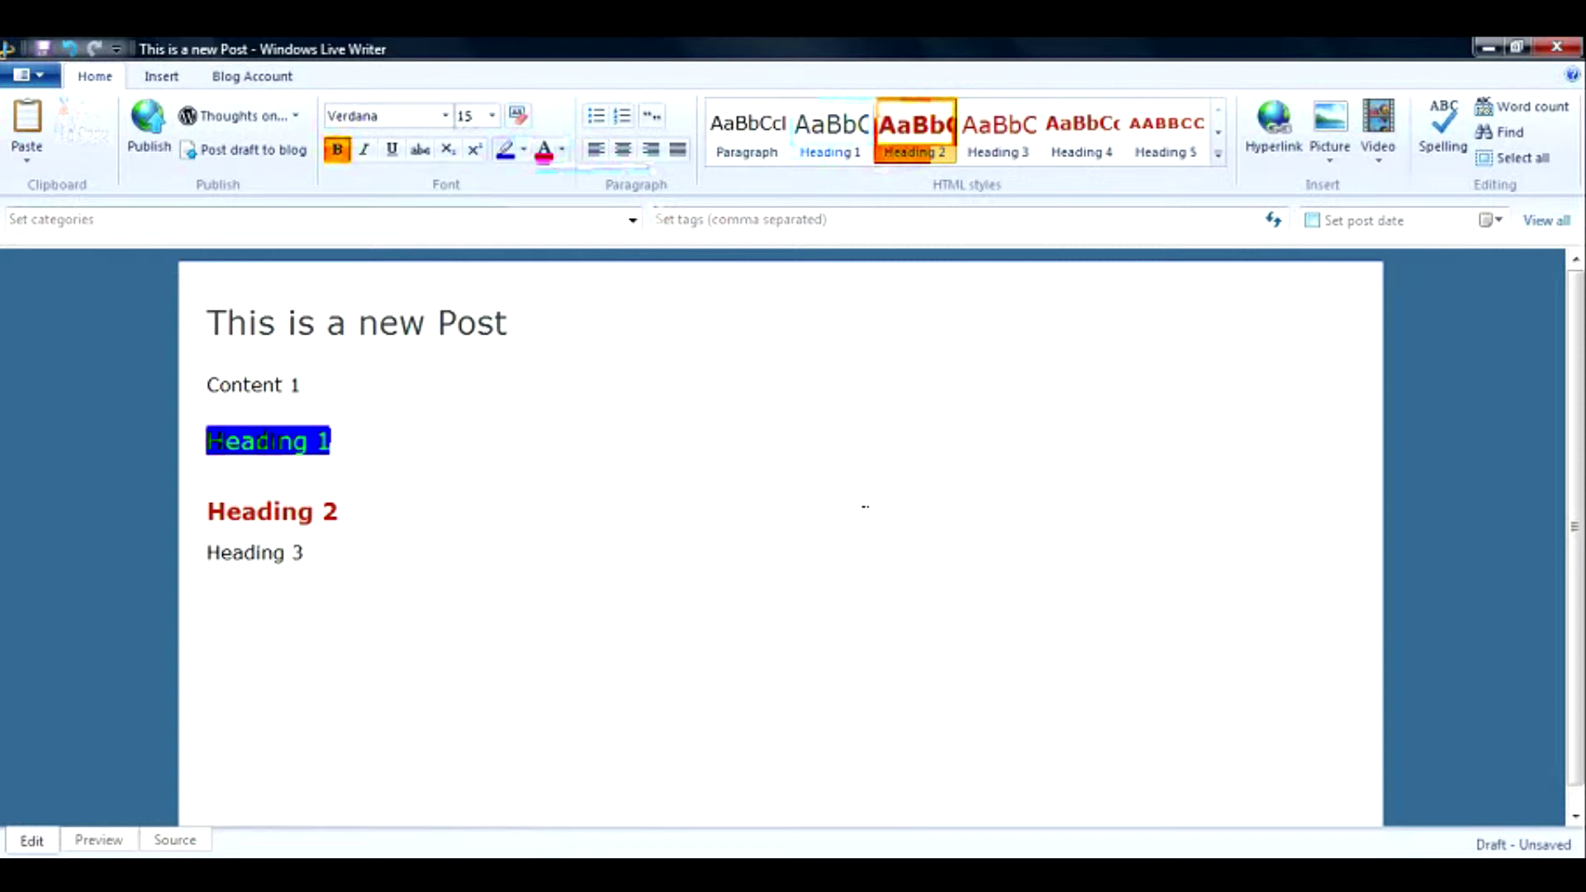
click(1563, 116)
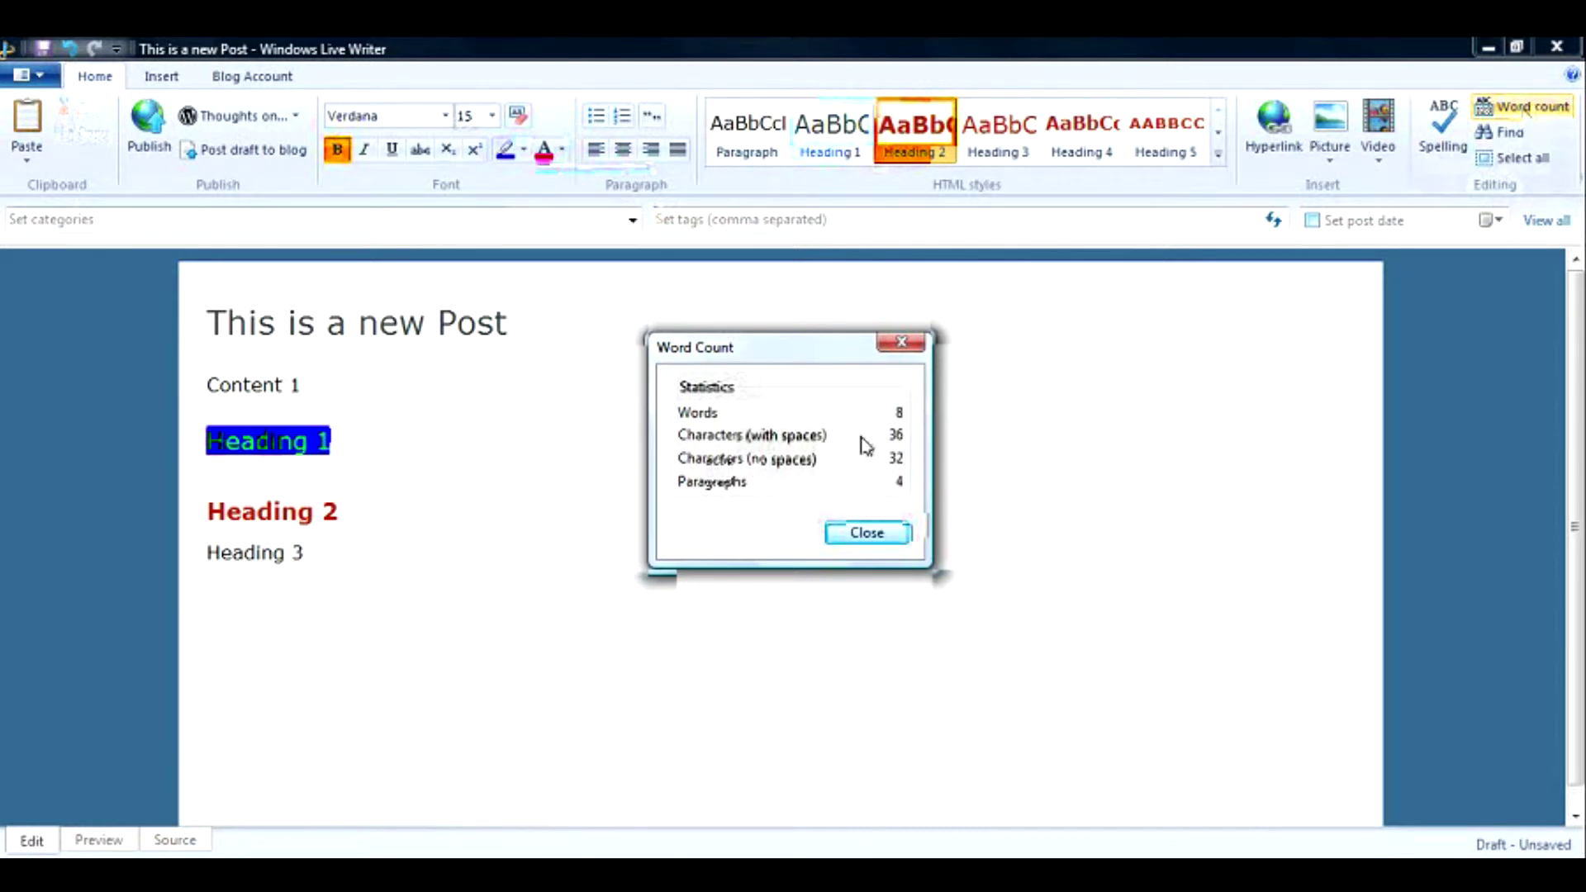
click(873, 544)
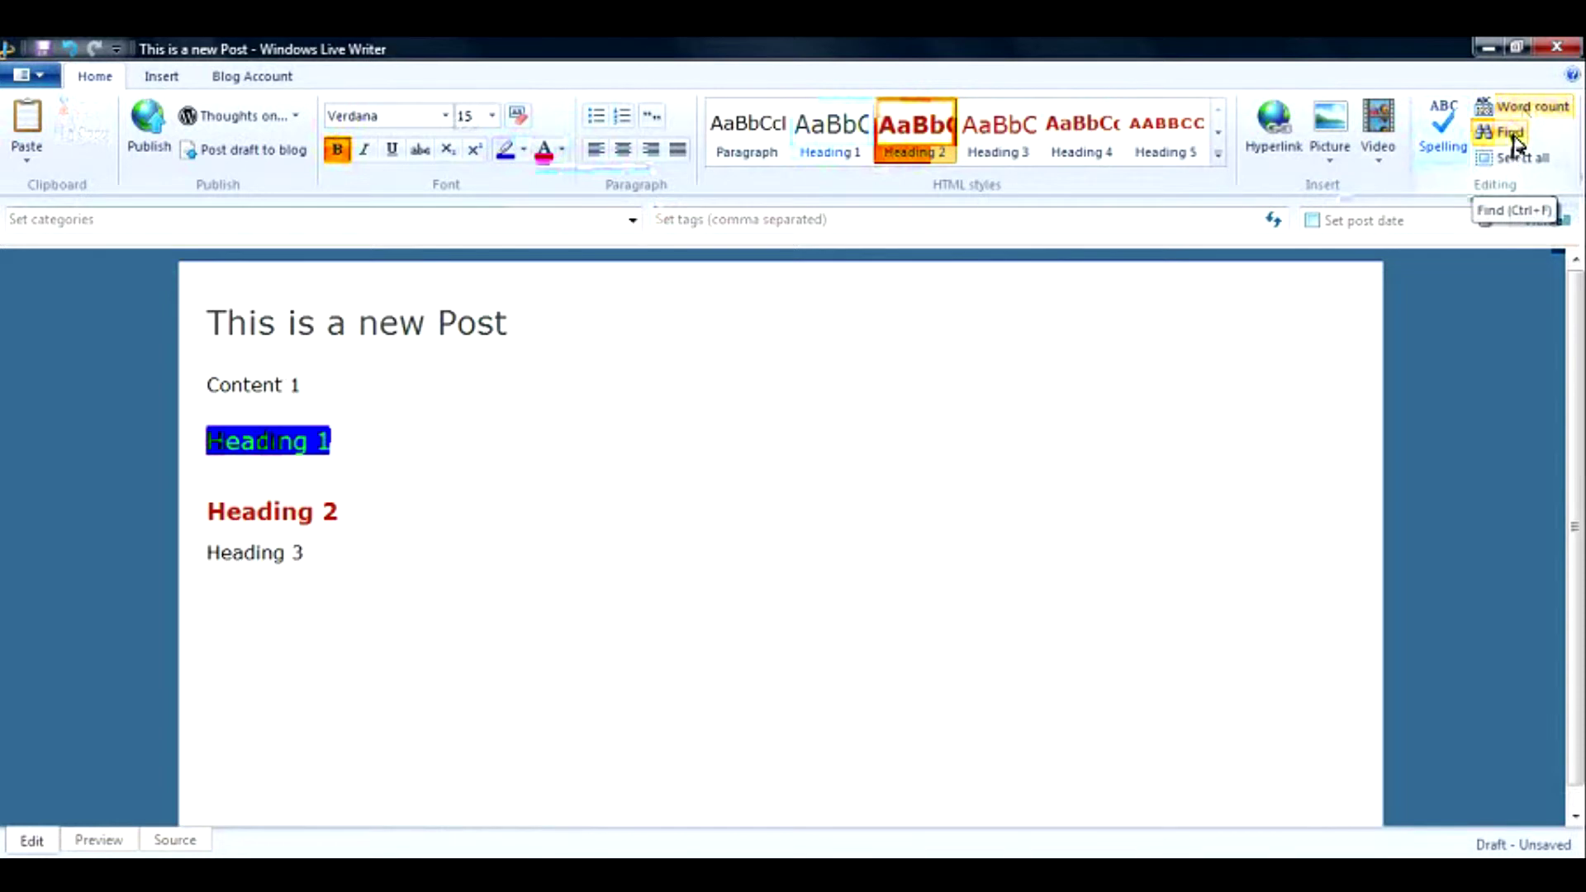
Scroll the post down to bring the lower headings into view.
scroll(1516, 145, down, 1)
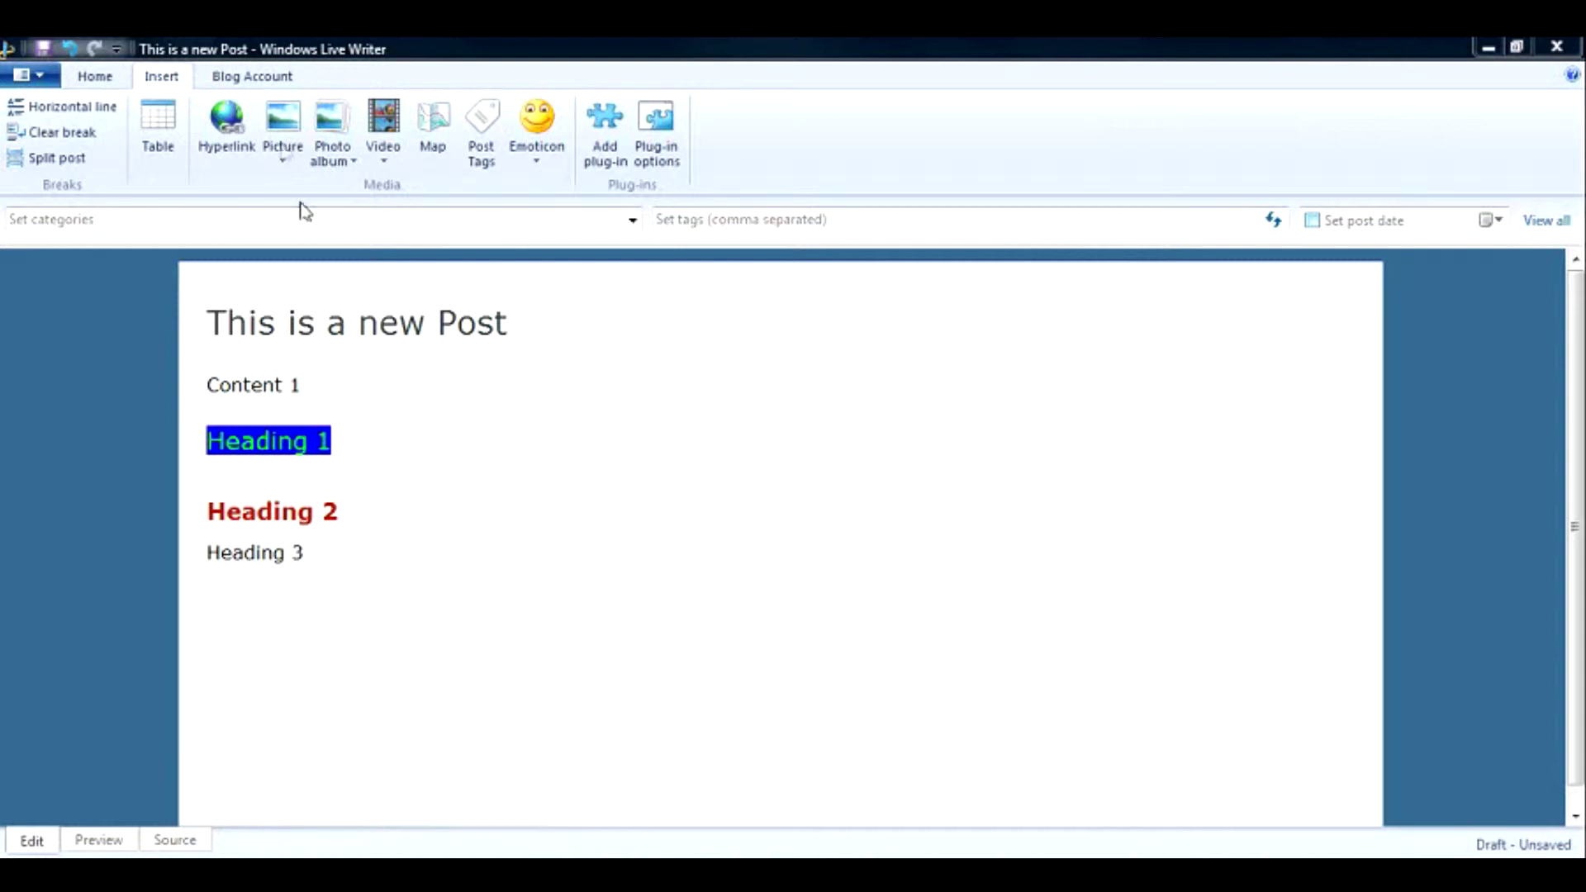
Add a Yahoo.com line below Heading 3 and select it.
click(341, 568)
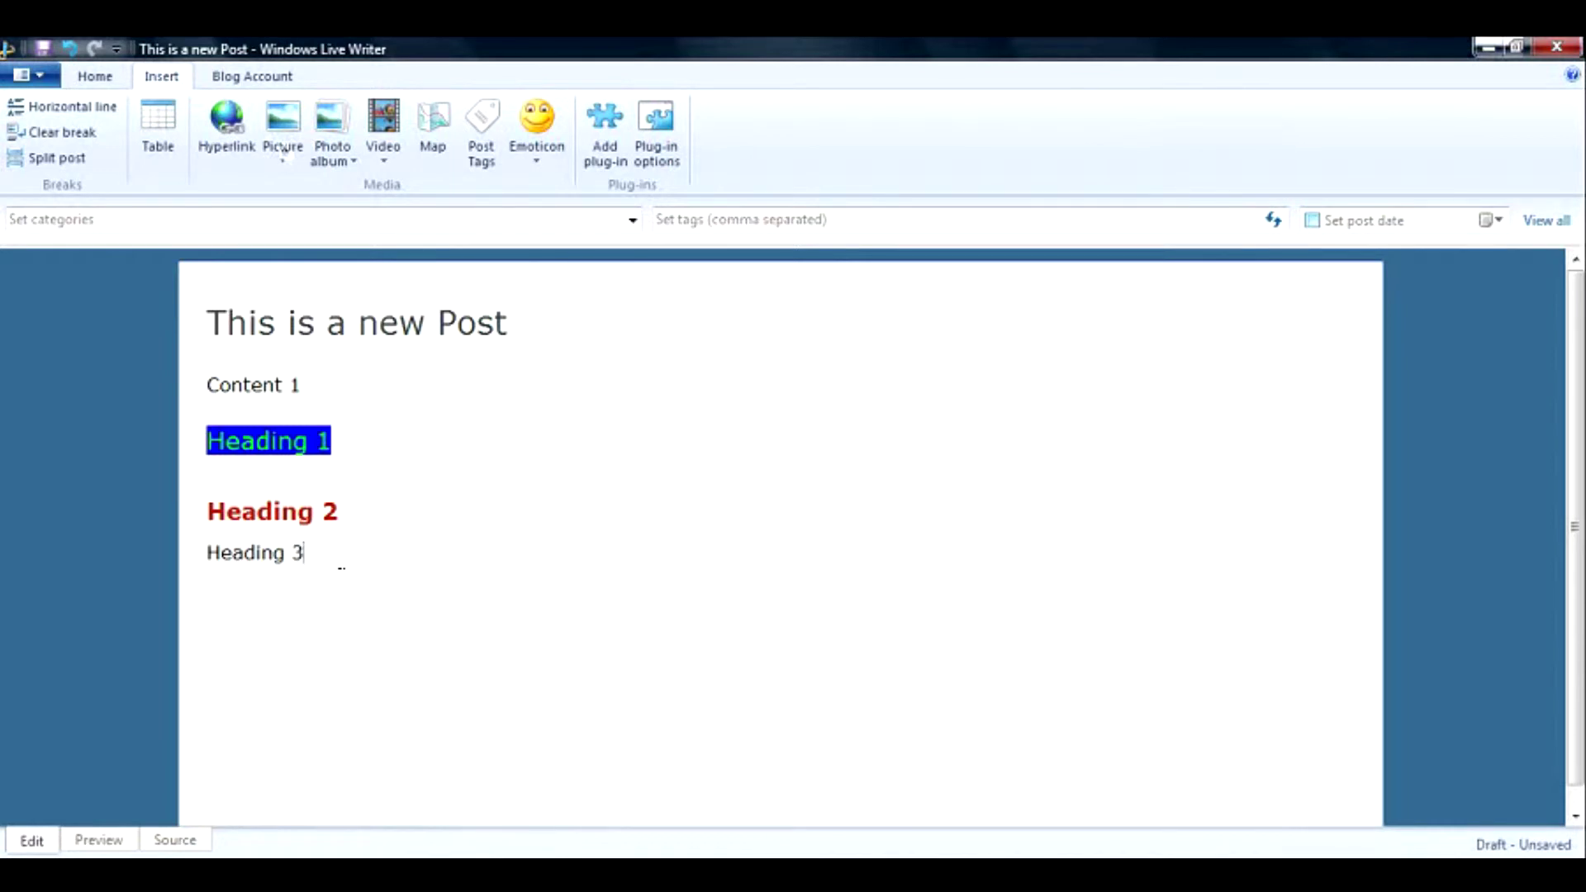
key(Return)
text(Yahoo.com)
key(shift+Home)
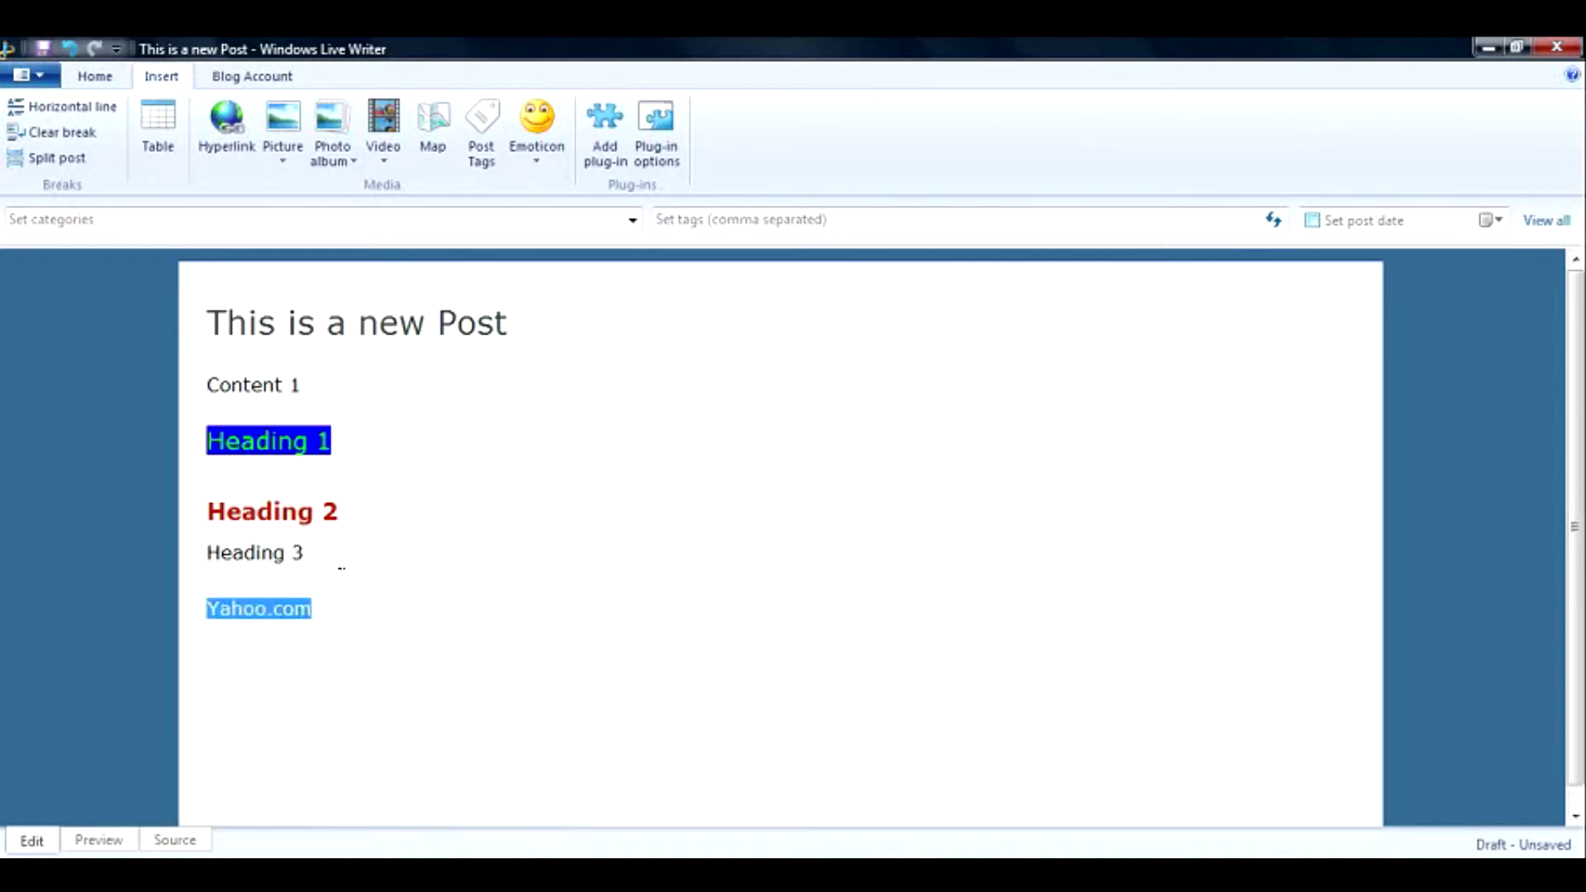
click(245, 142)
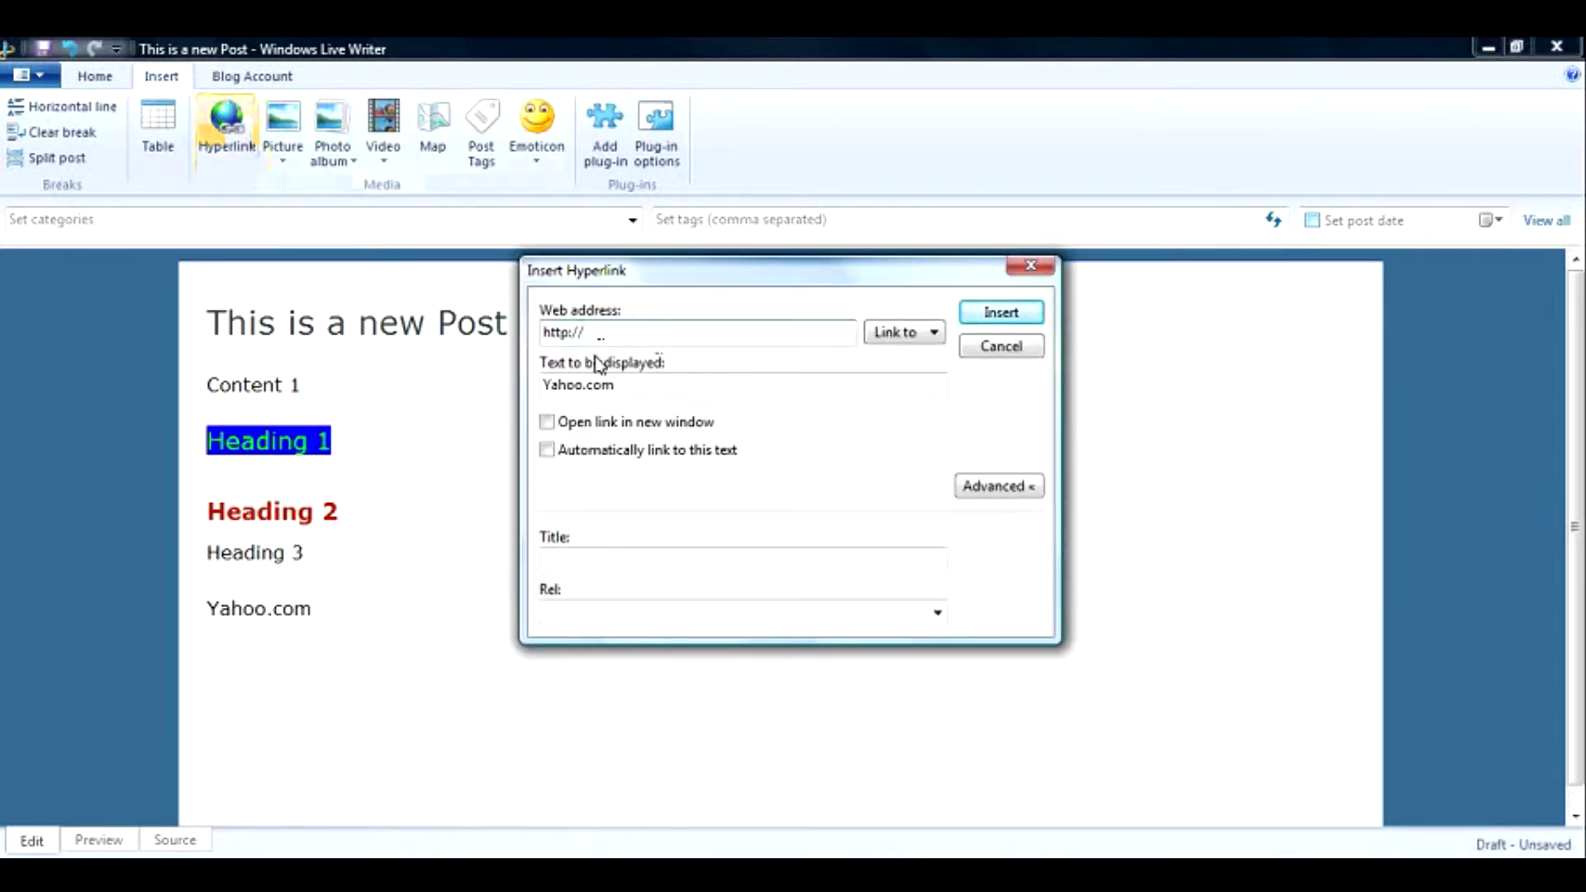
text(yahoo.com)
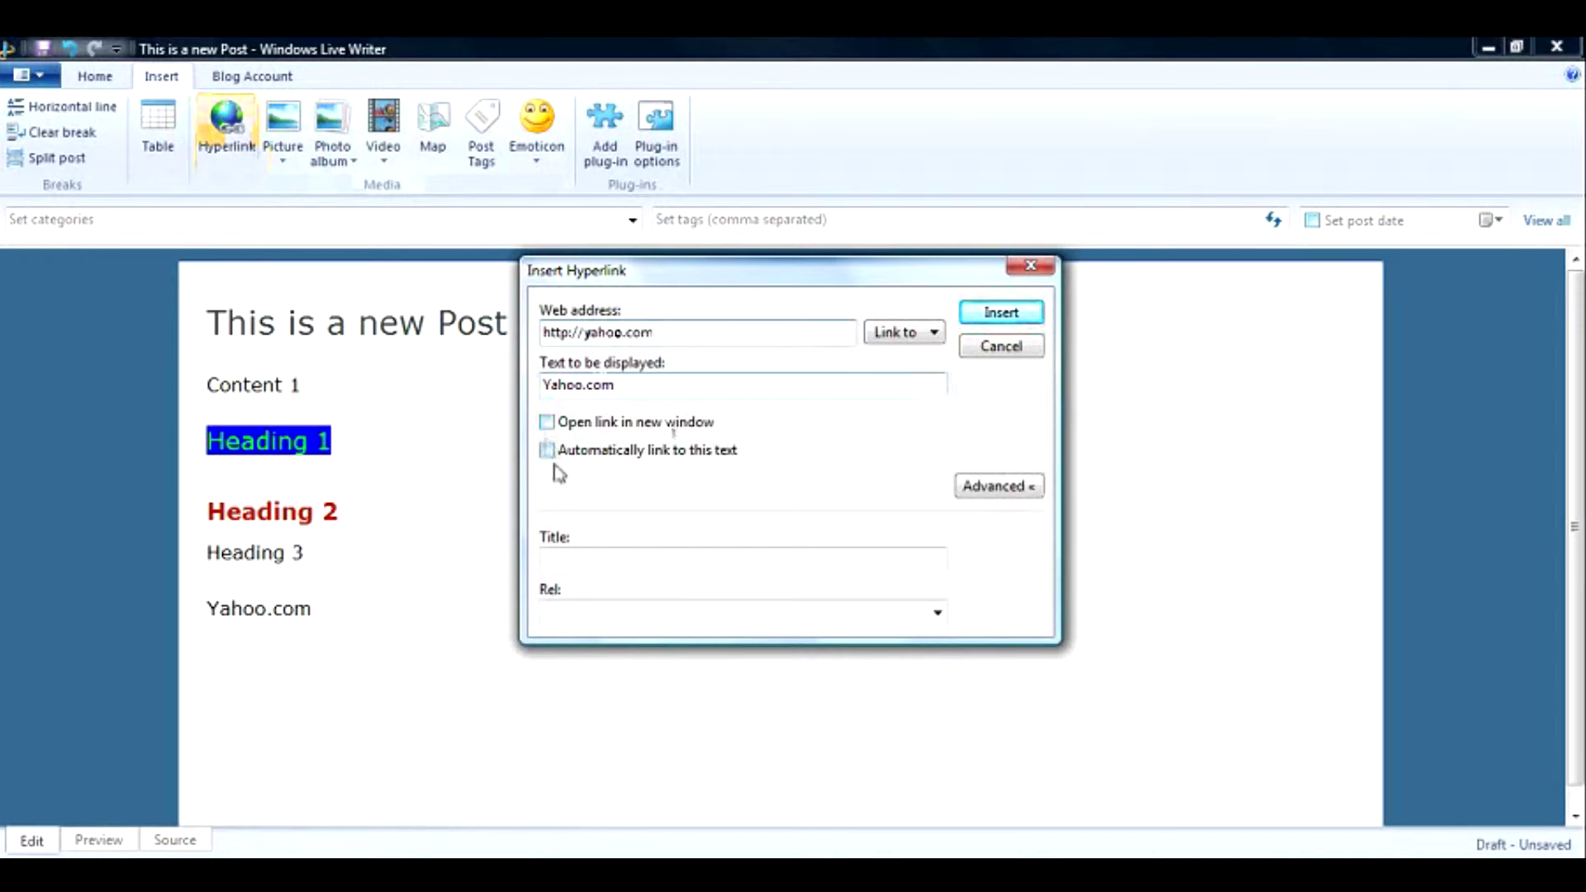
click(614, 558)
text(Y)
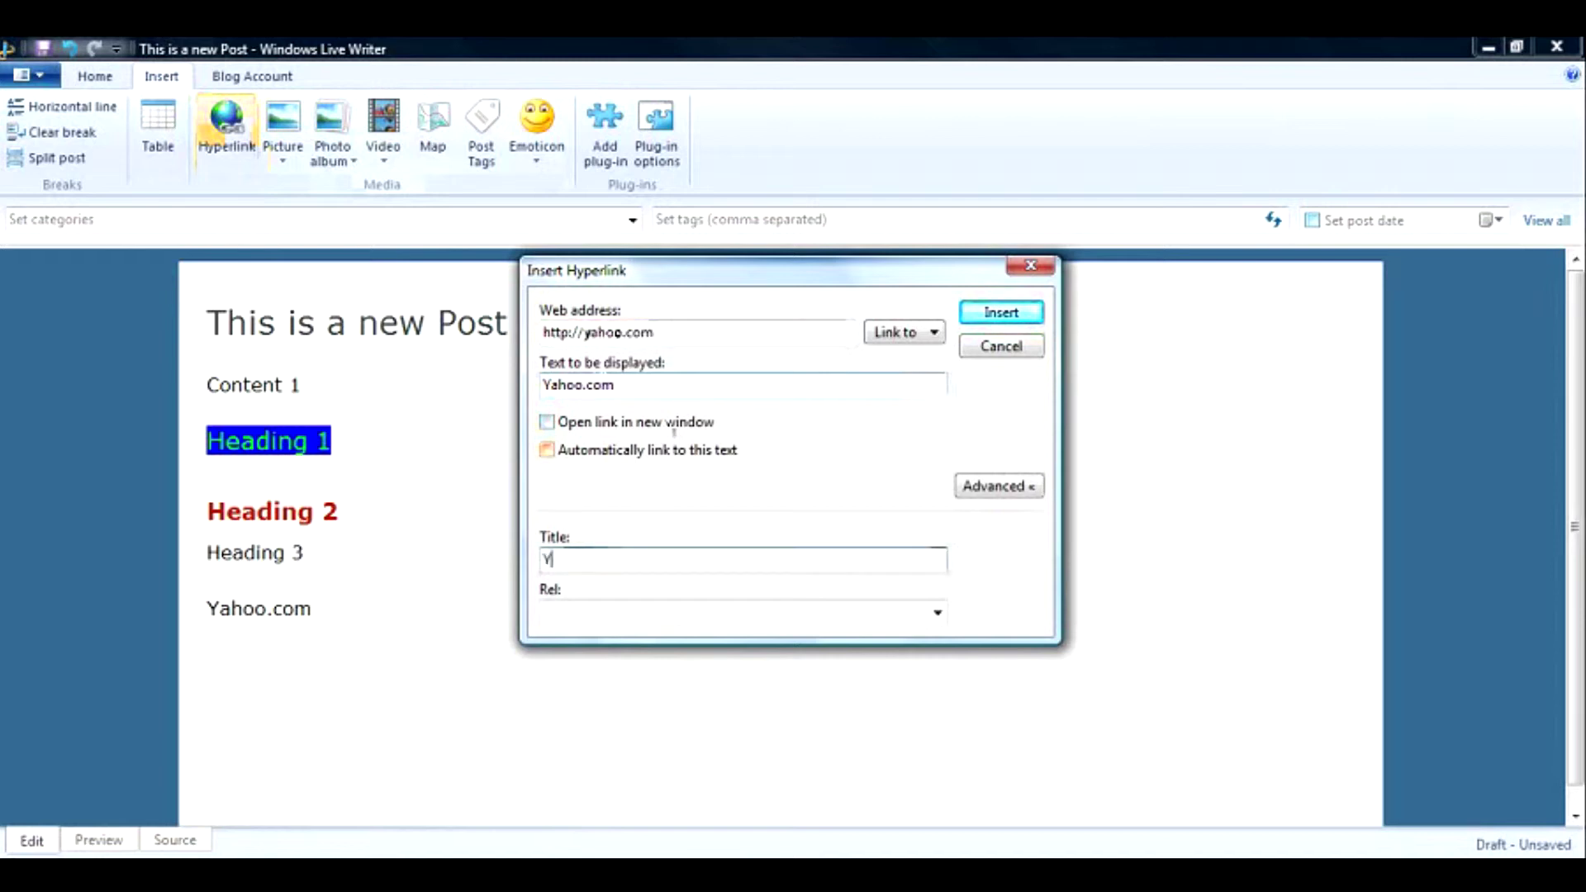
text(ahoo)
key(Tab)
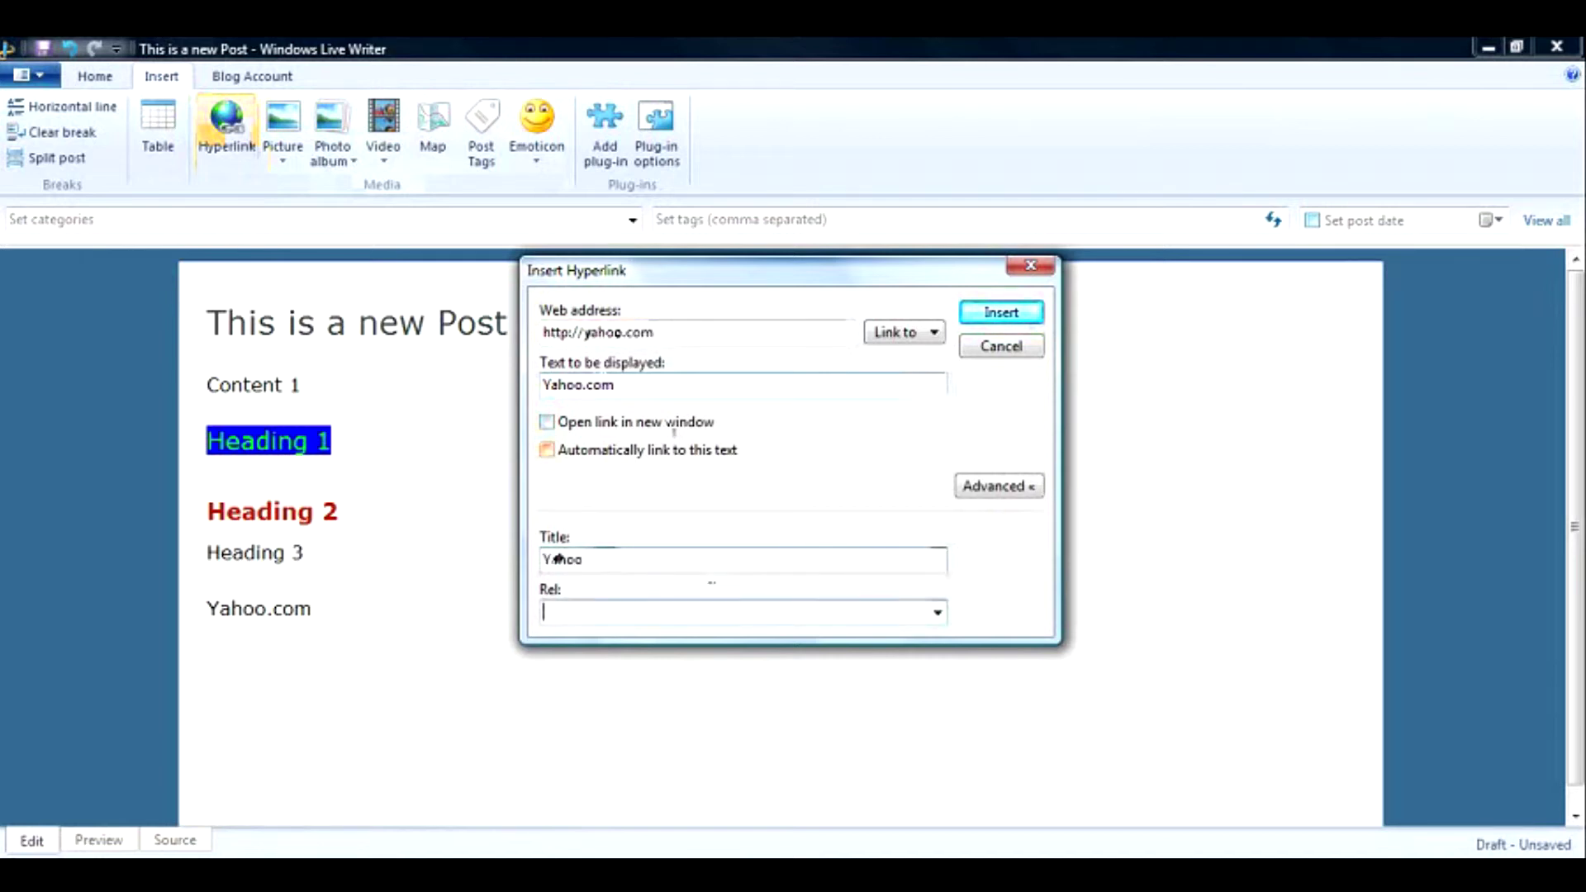
Leave the link's rel value empty and its open-in-new-window option off.
click(937, 612)
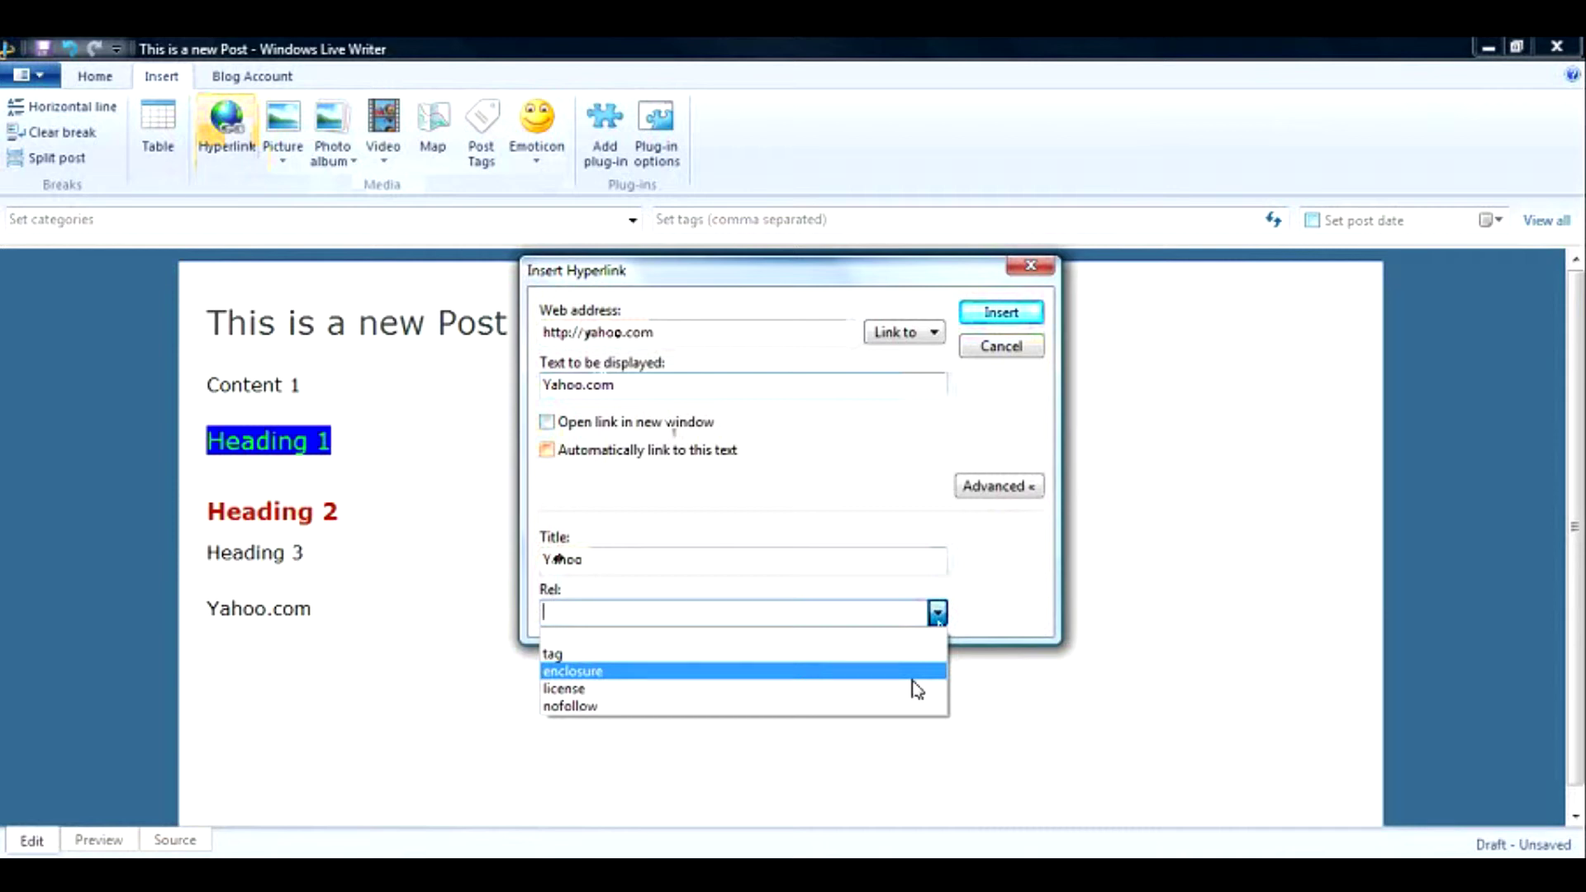
click(750, 475)
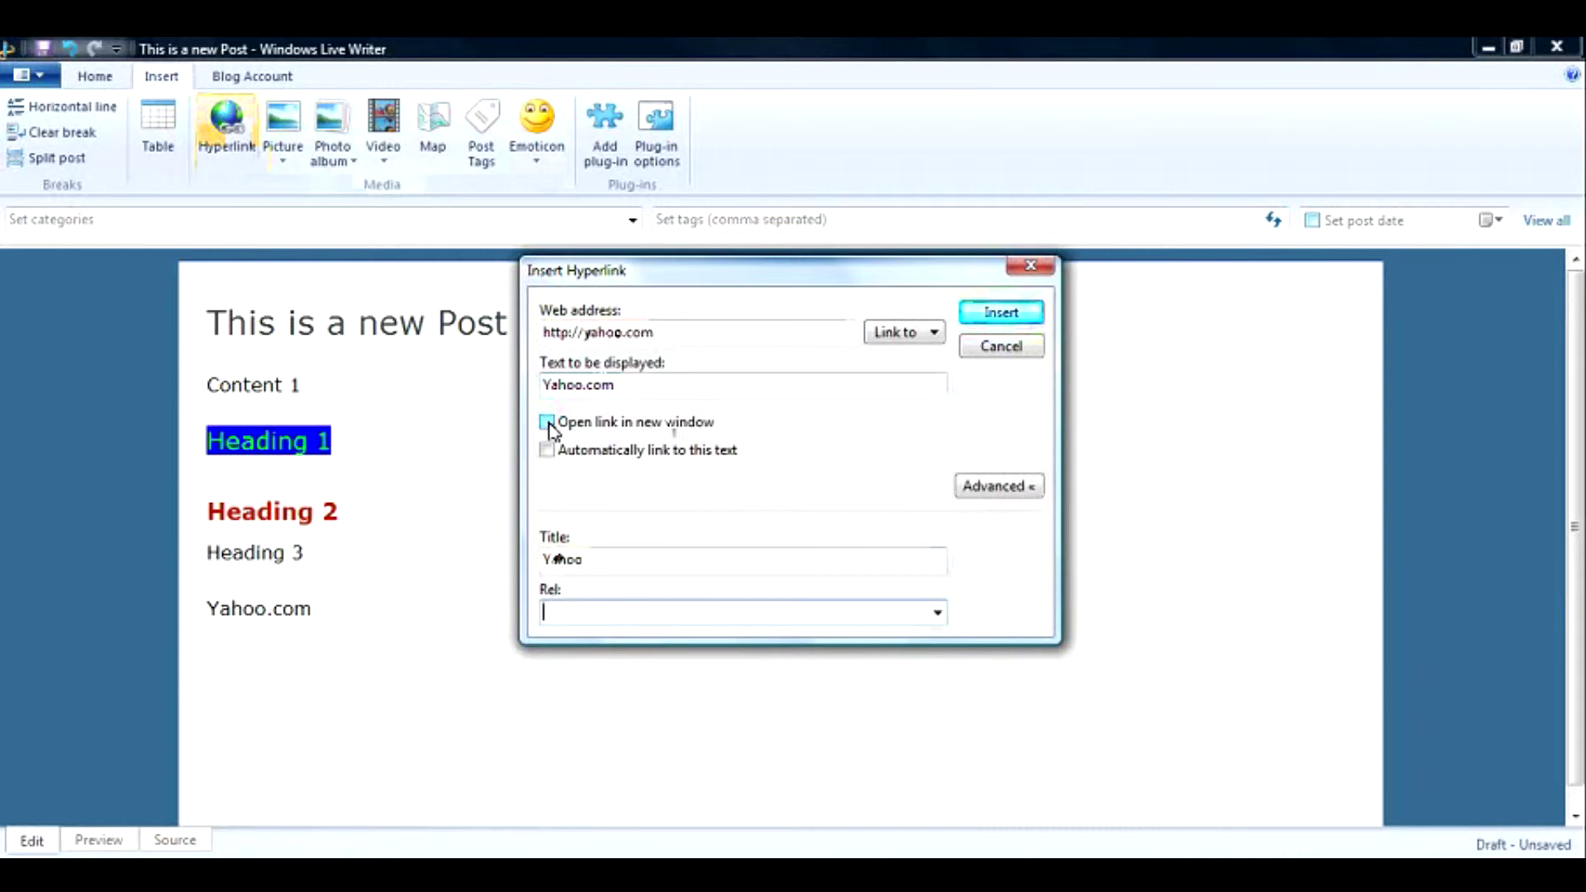
click(547, 422)
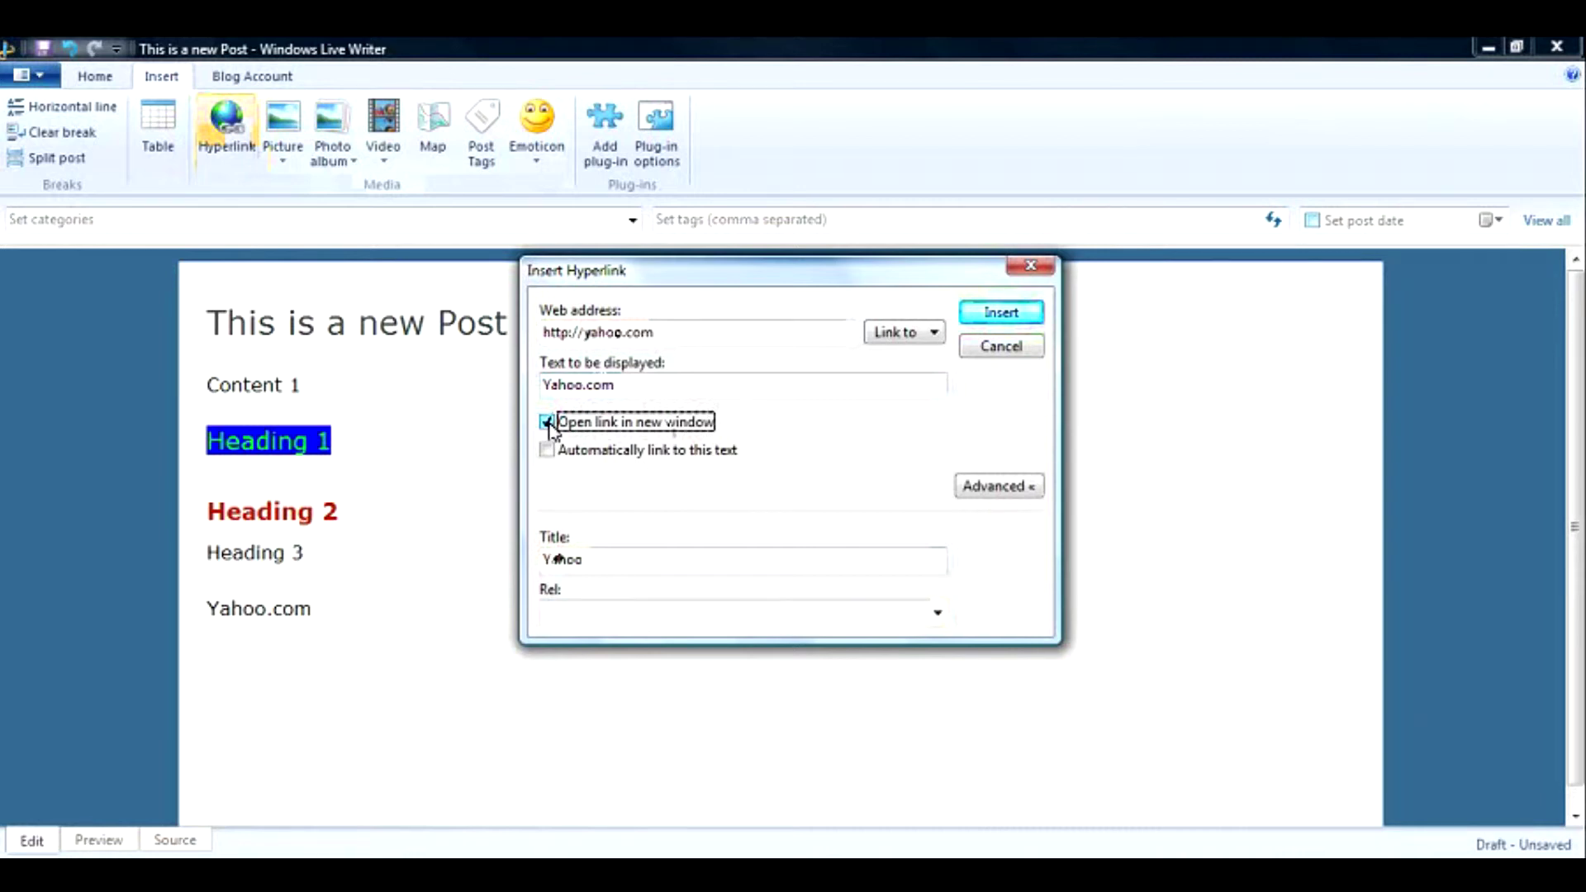
click(547, 423)
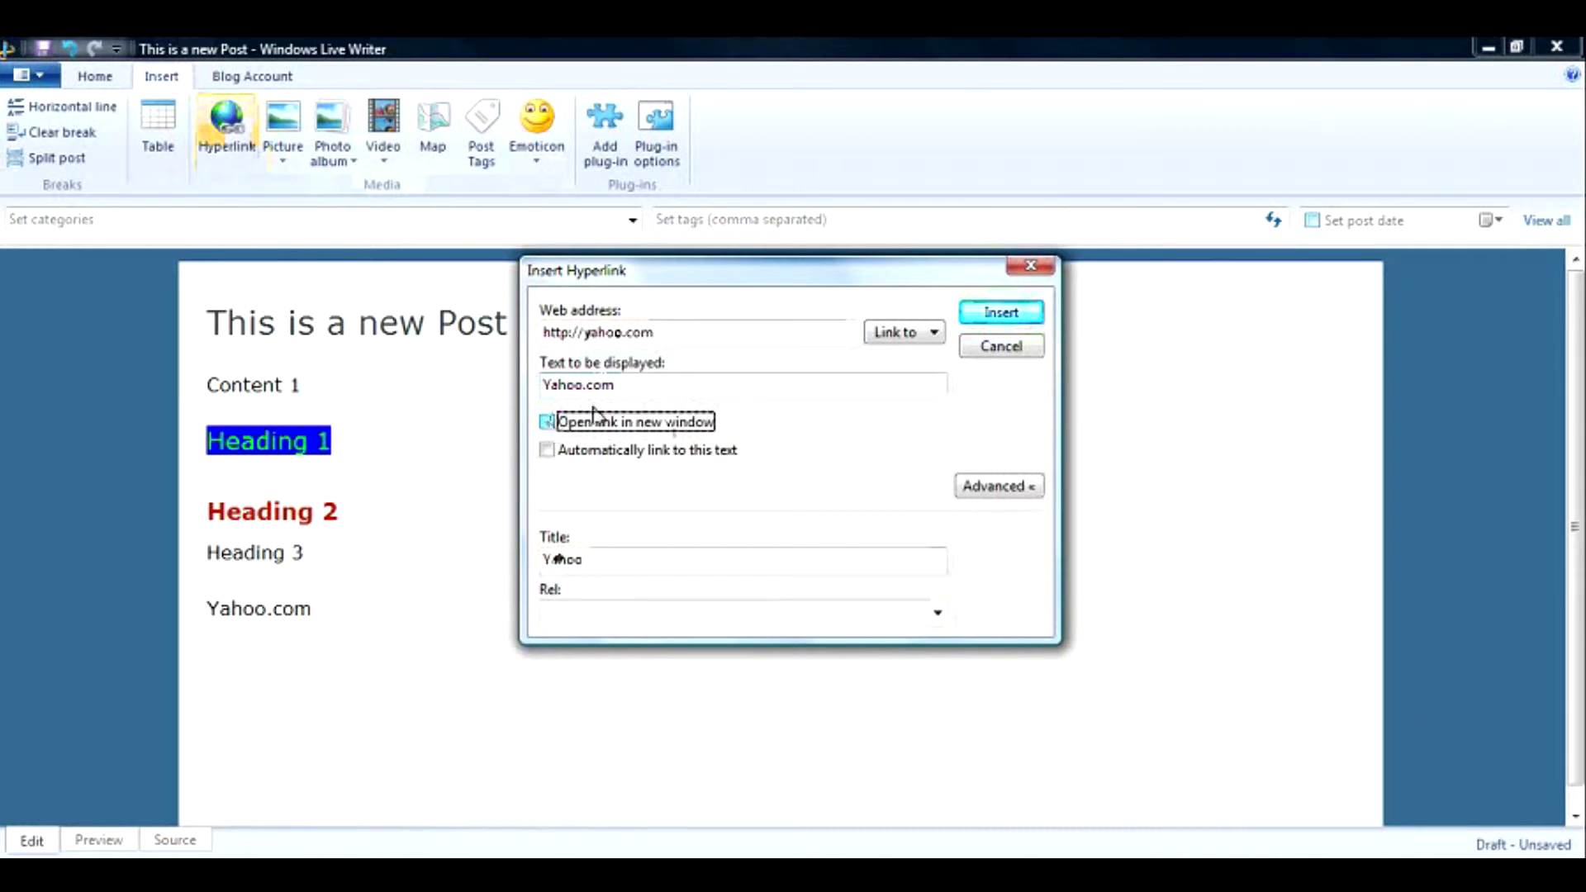
click(991, 487)
click(991, 489)
click(933, 333)
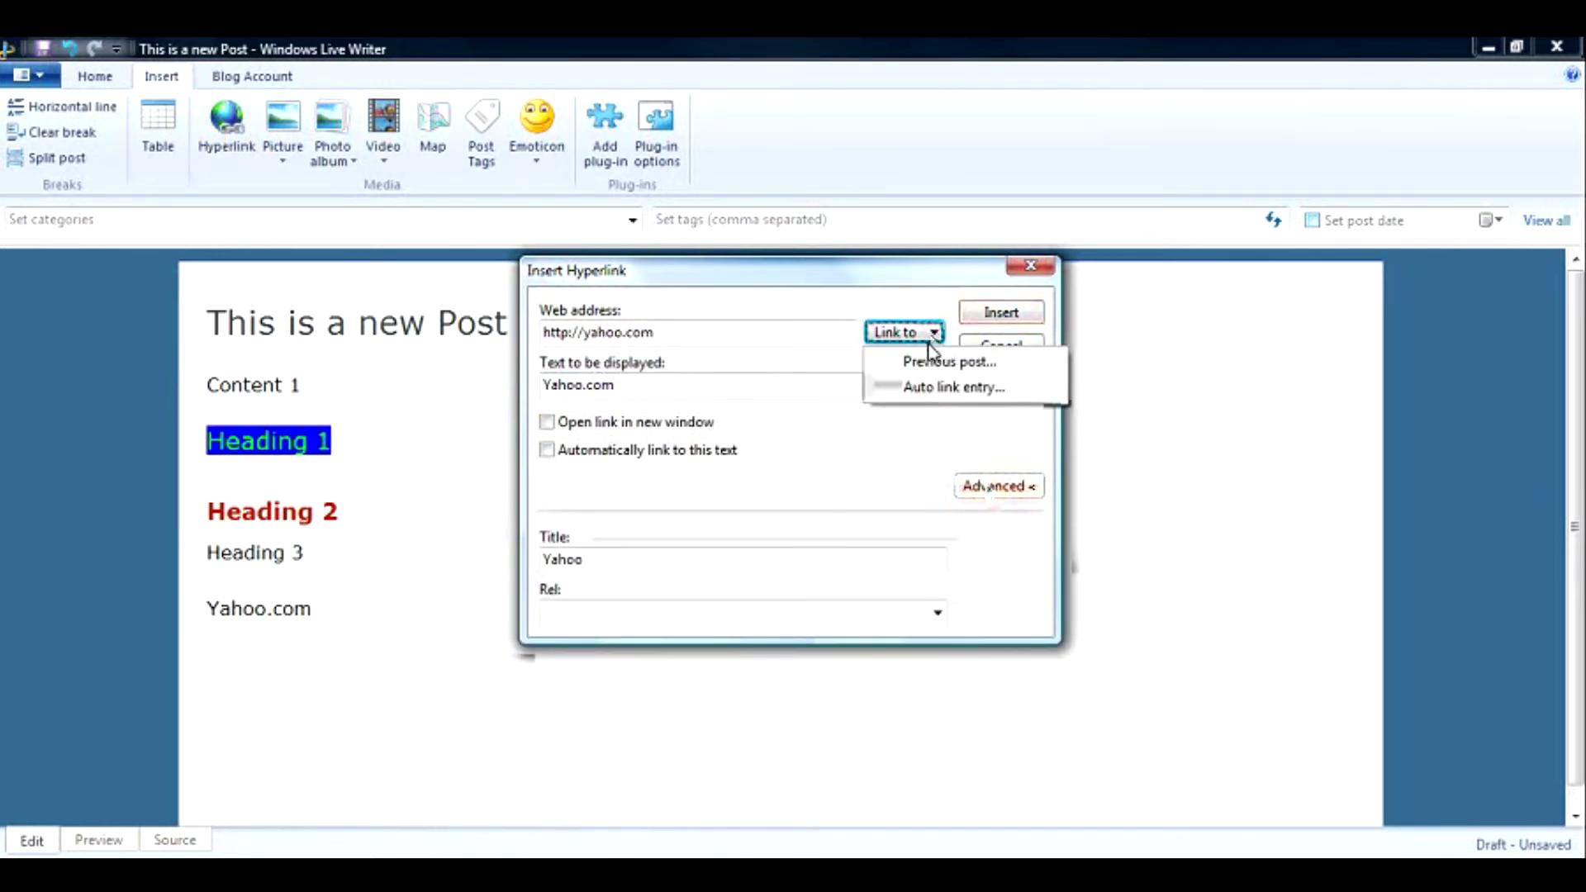
click(931, 363)
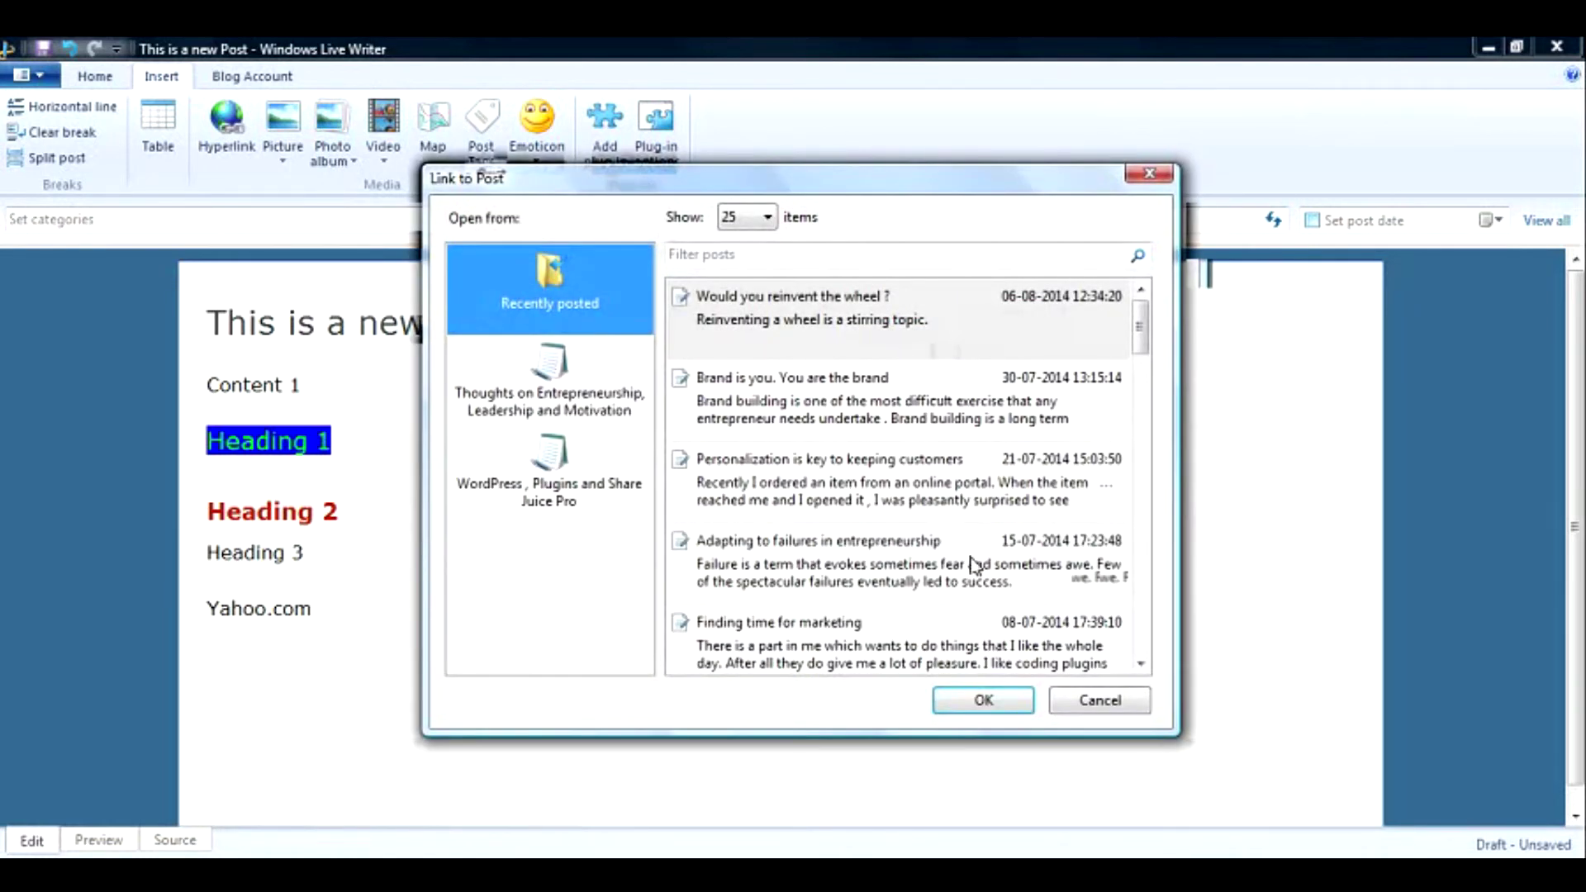
click(1094, 709)
click(928, 334)
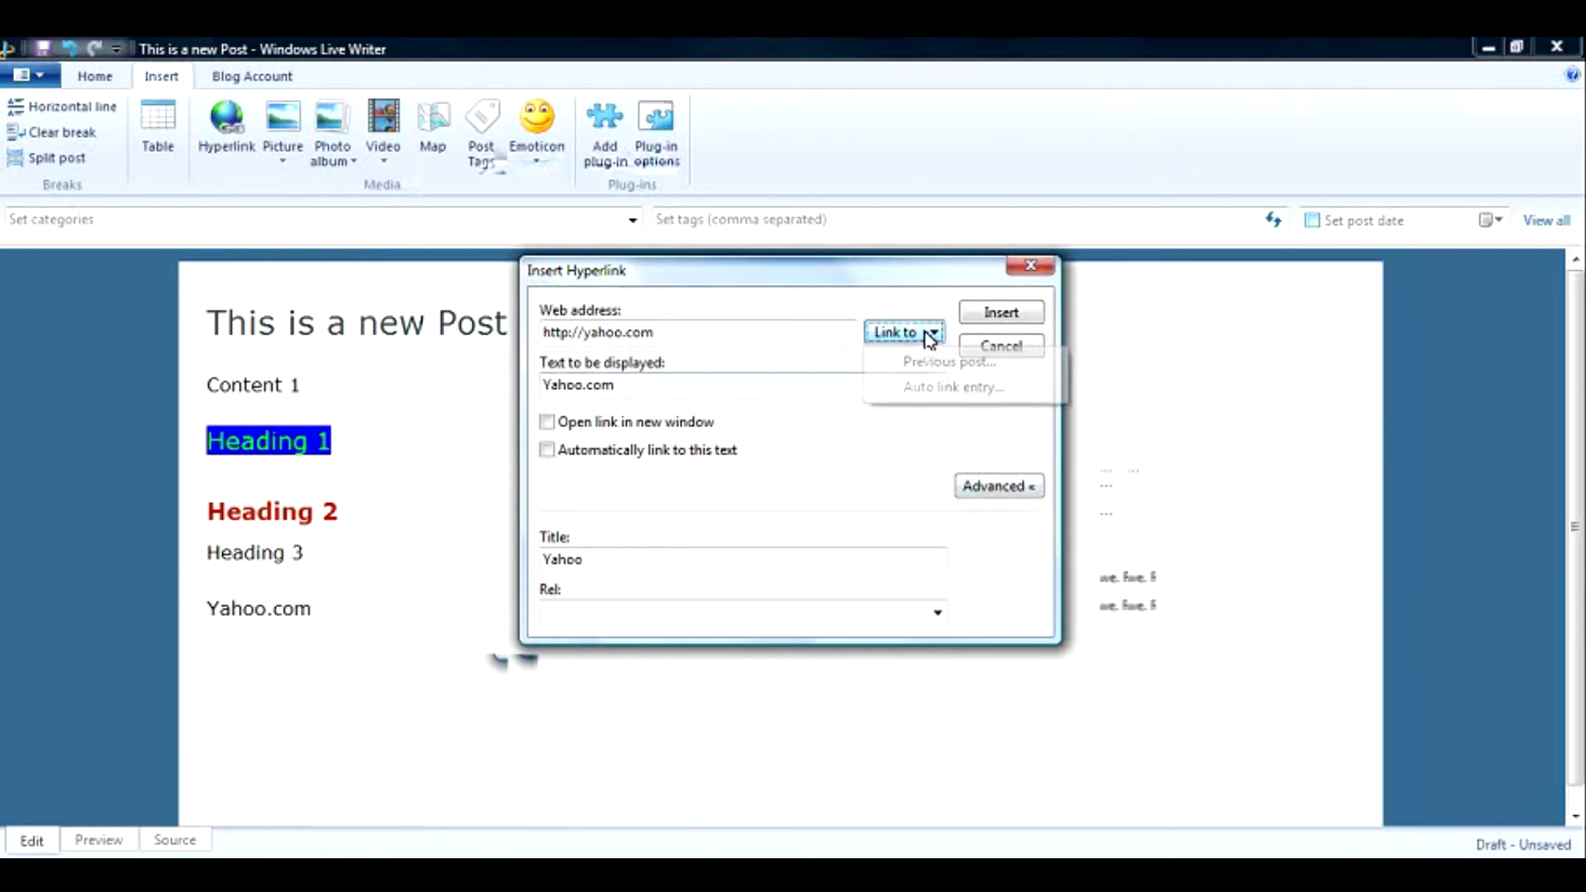
click(928, 361)
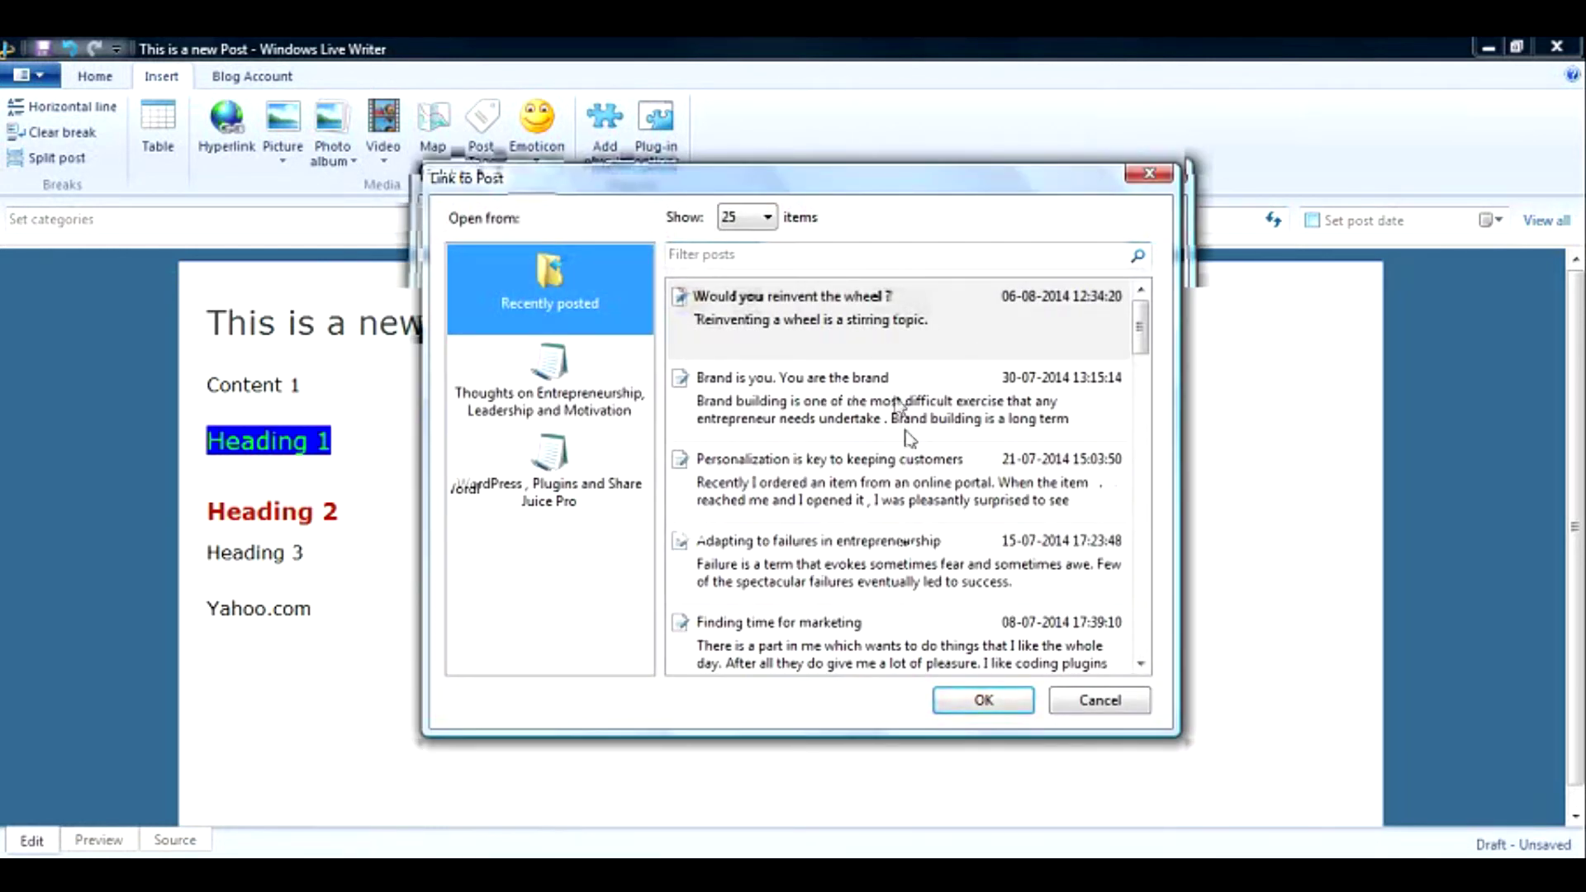
double_click(898, 419)
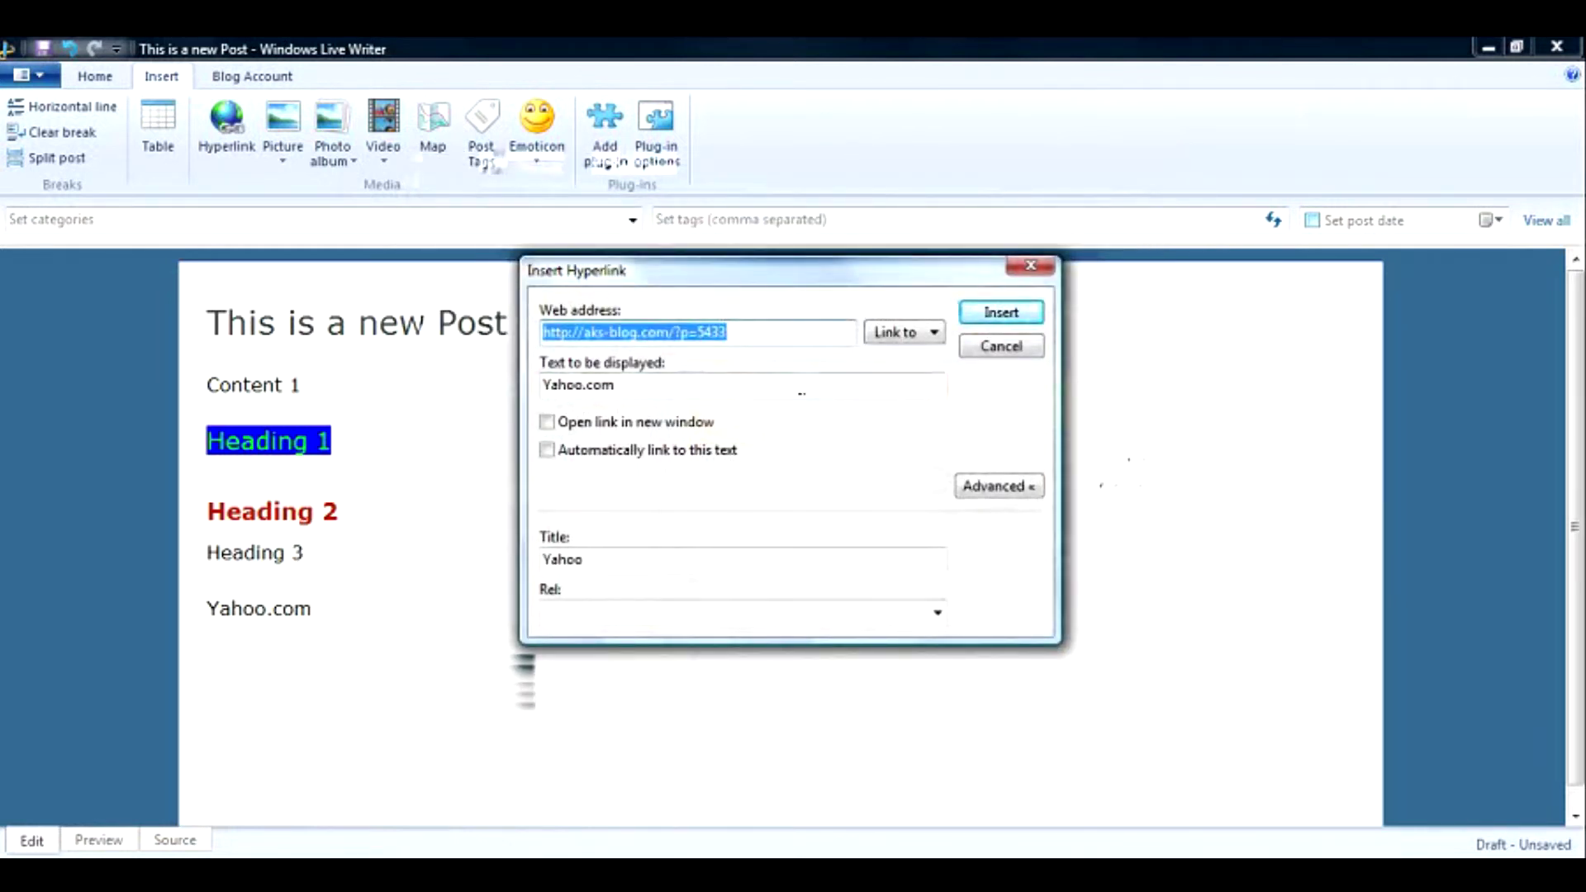
click(932, 332)
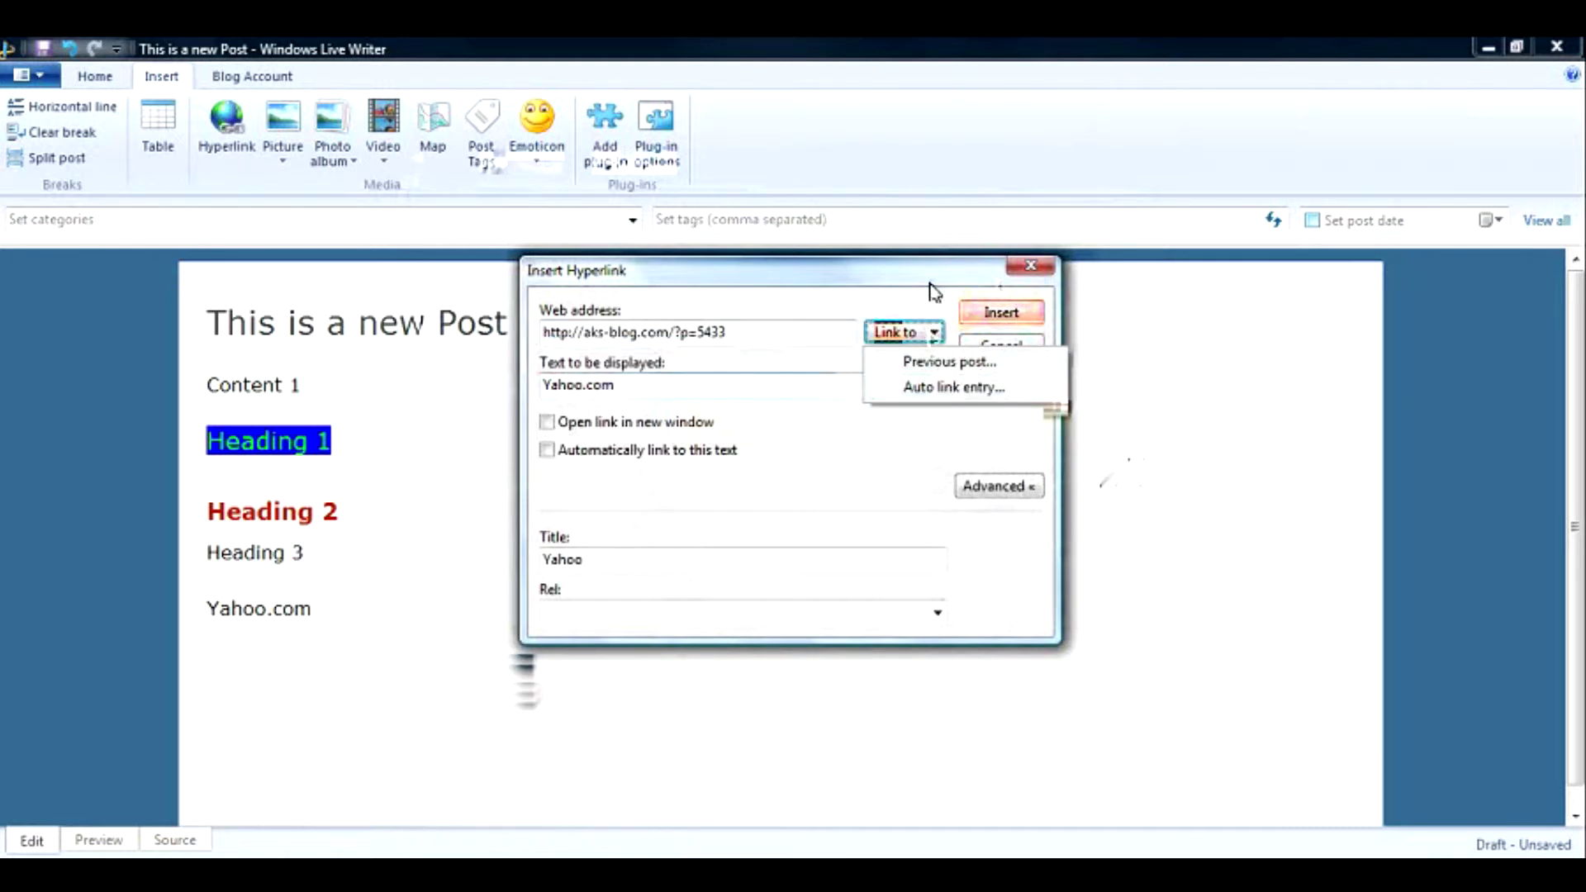
Insert the hyperlink and start a new empty line below Yahoo.com.
key(alt+a)
key(Return)
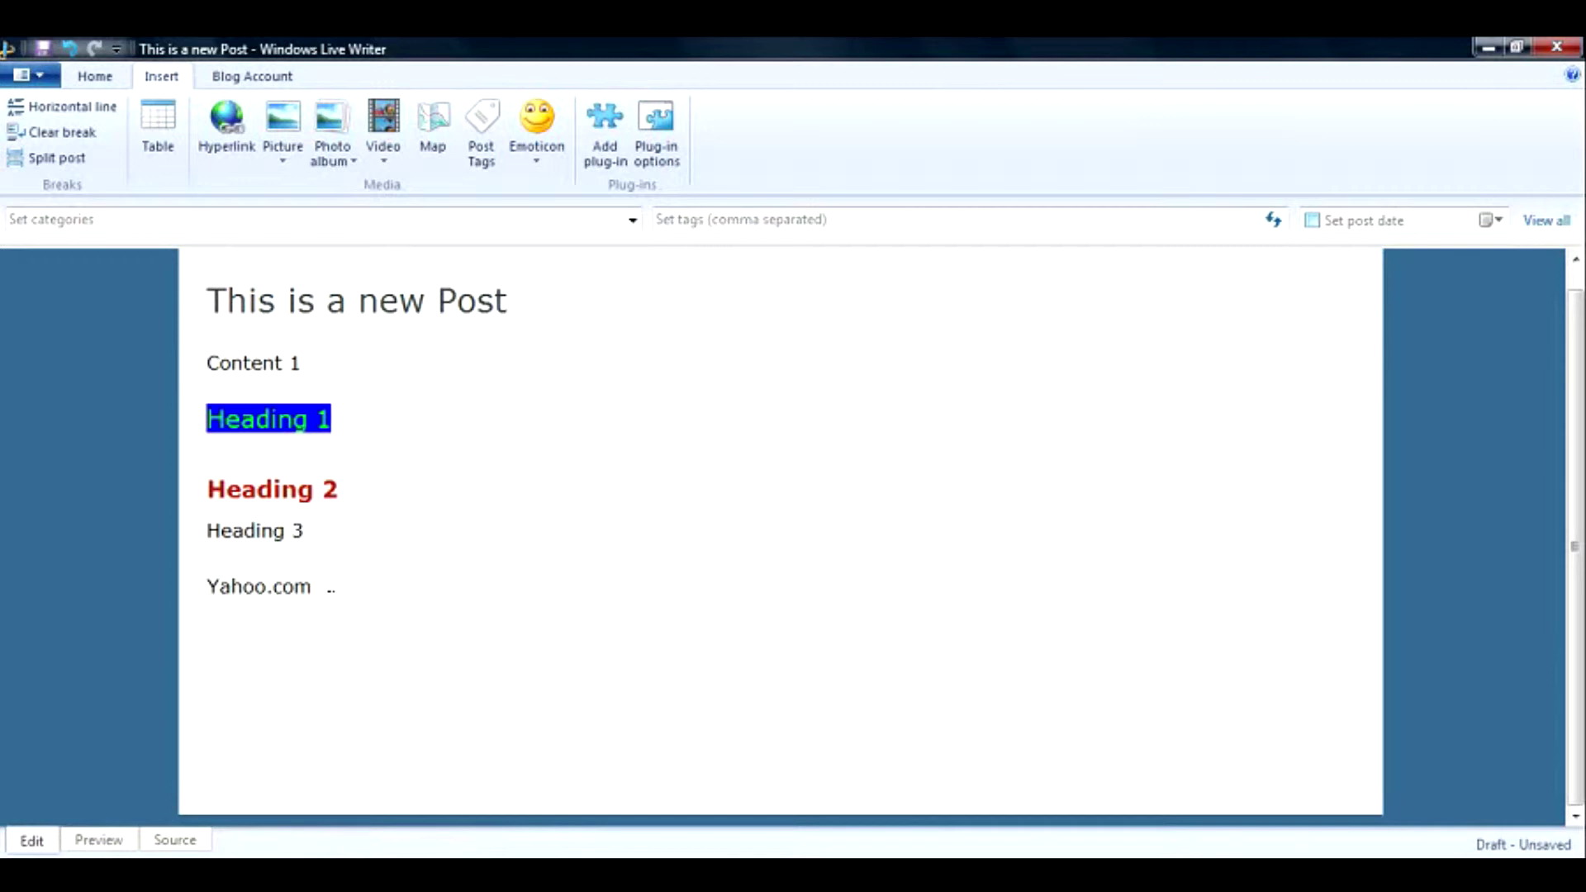
key(Return)
Insert the dollars.png picture from the computer on the new line.
click(287, 133)
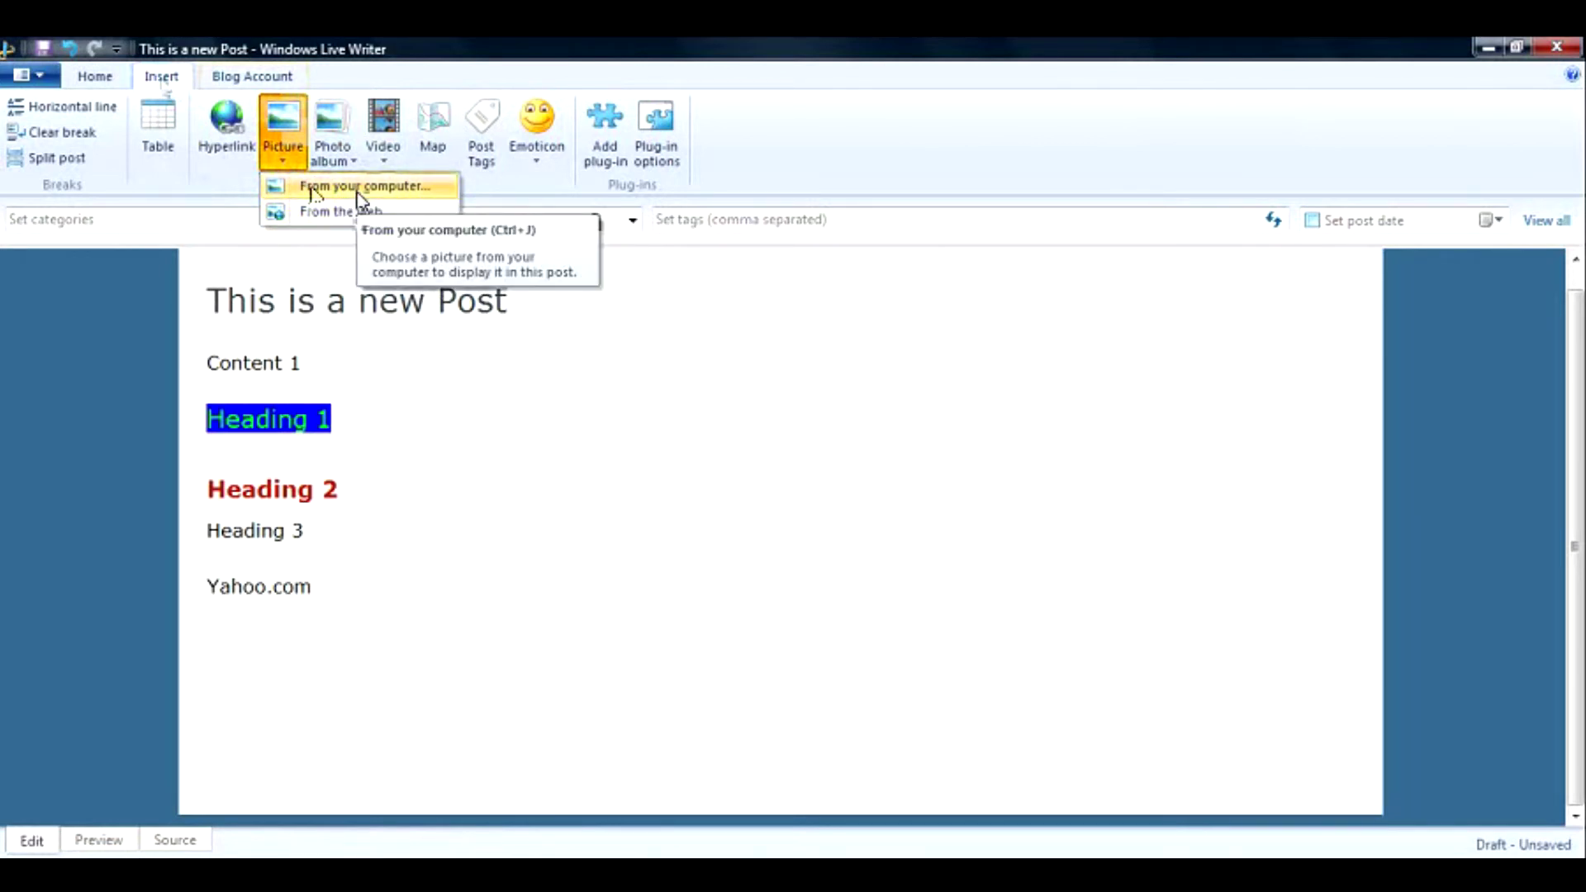
click(357, 198)
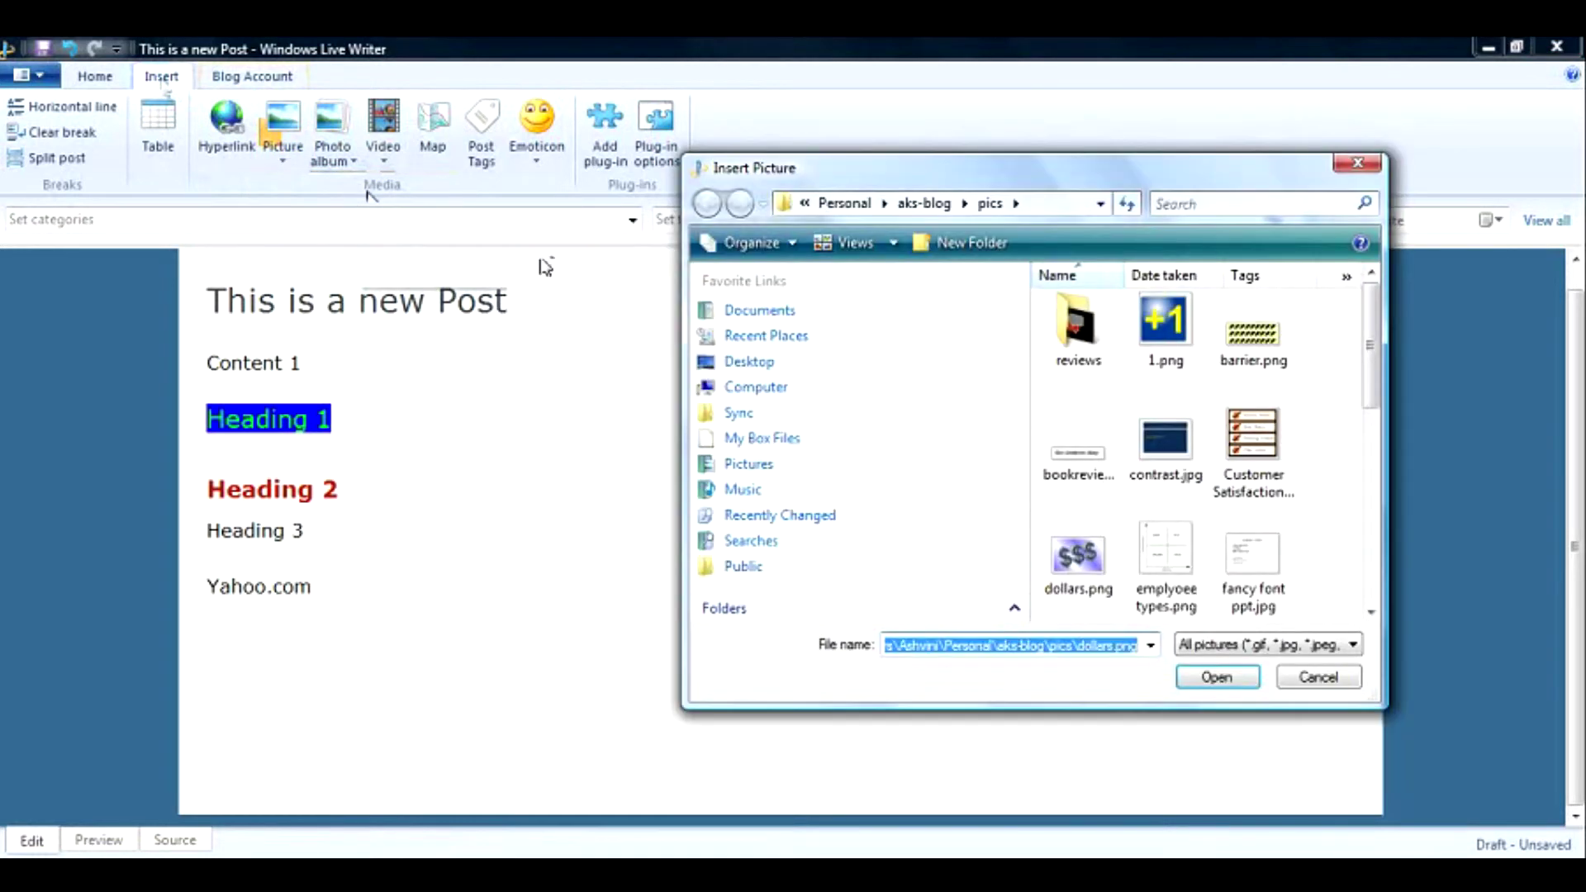
click(1059, 559)
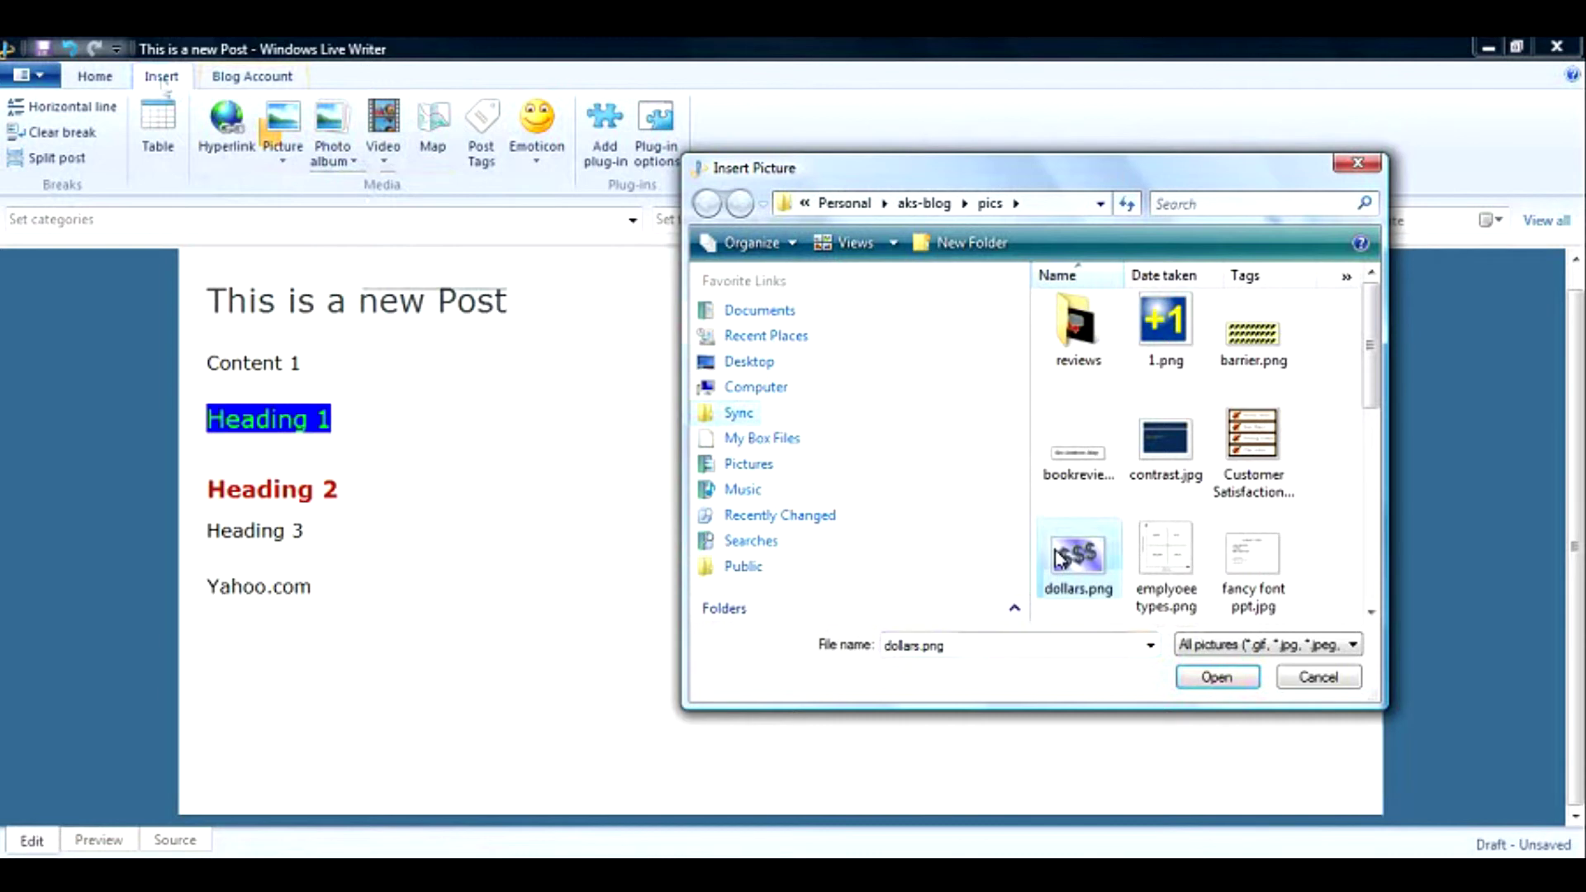
double_click(1057, 557)
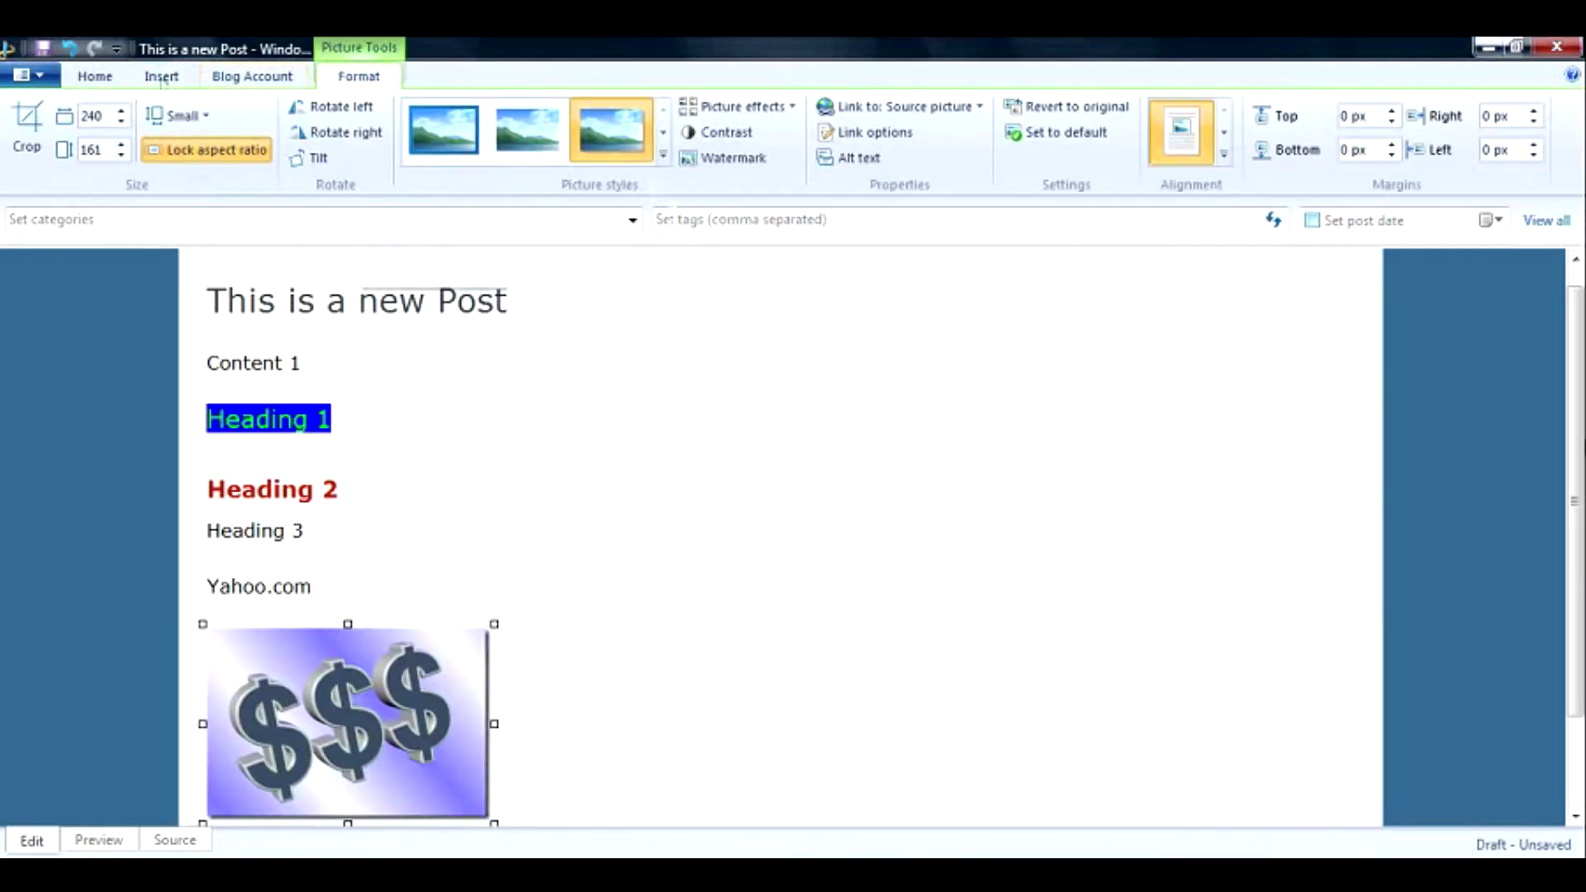
click(660, 727)
scroll(661, 727, down, 1)
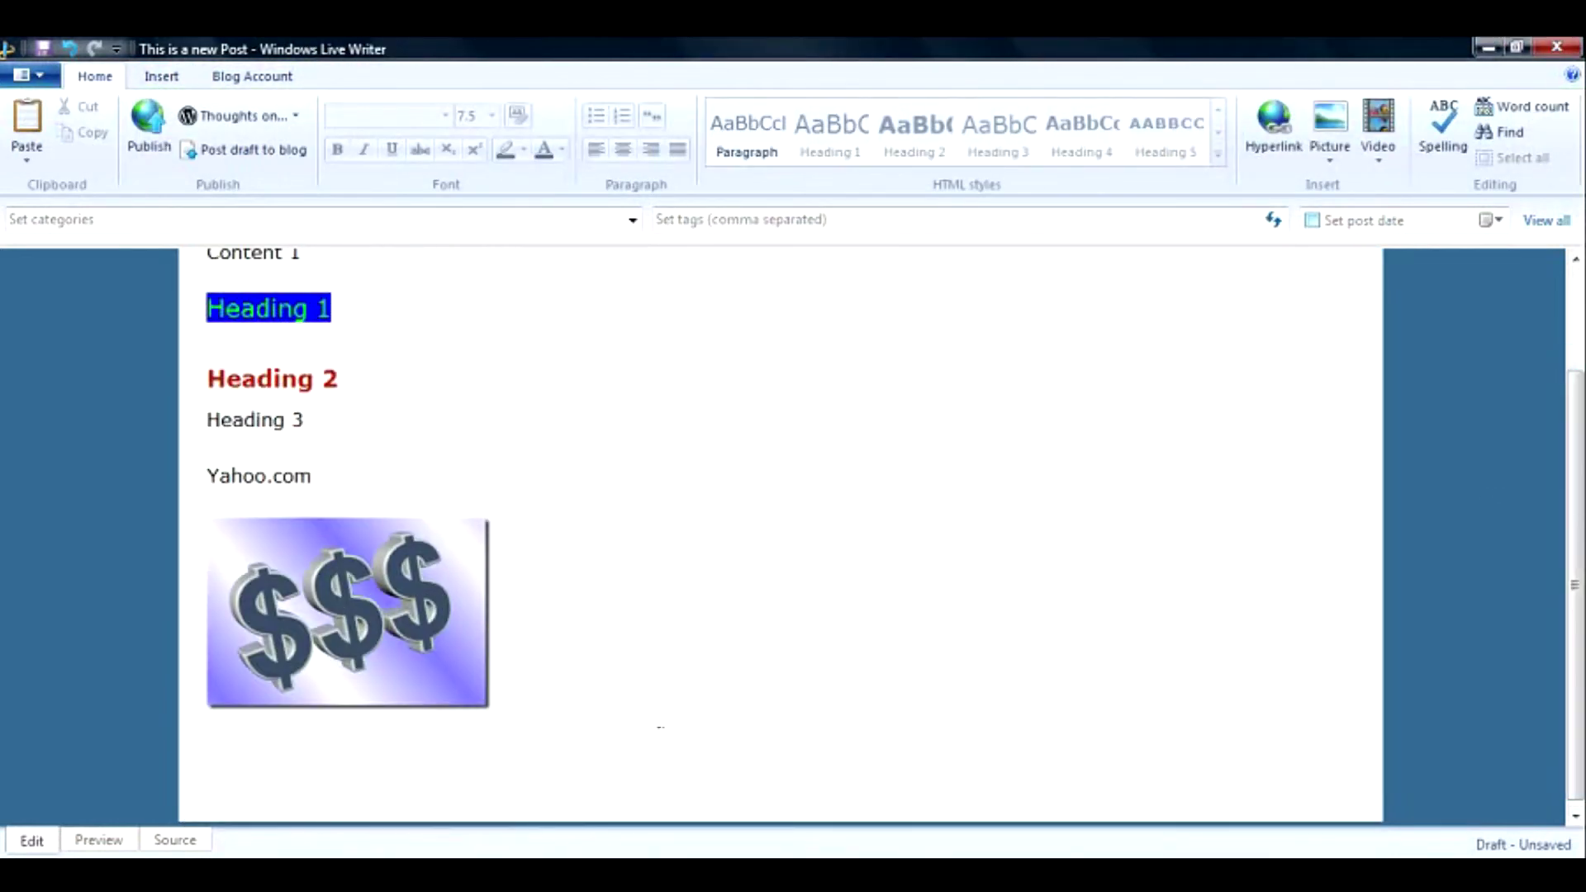
Try a plain style and a solid black border on the dollar picture, settling on Rounded corners.
click(430, 660)
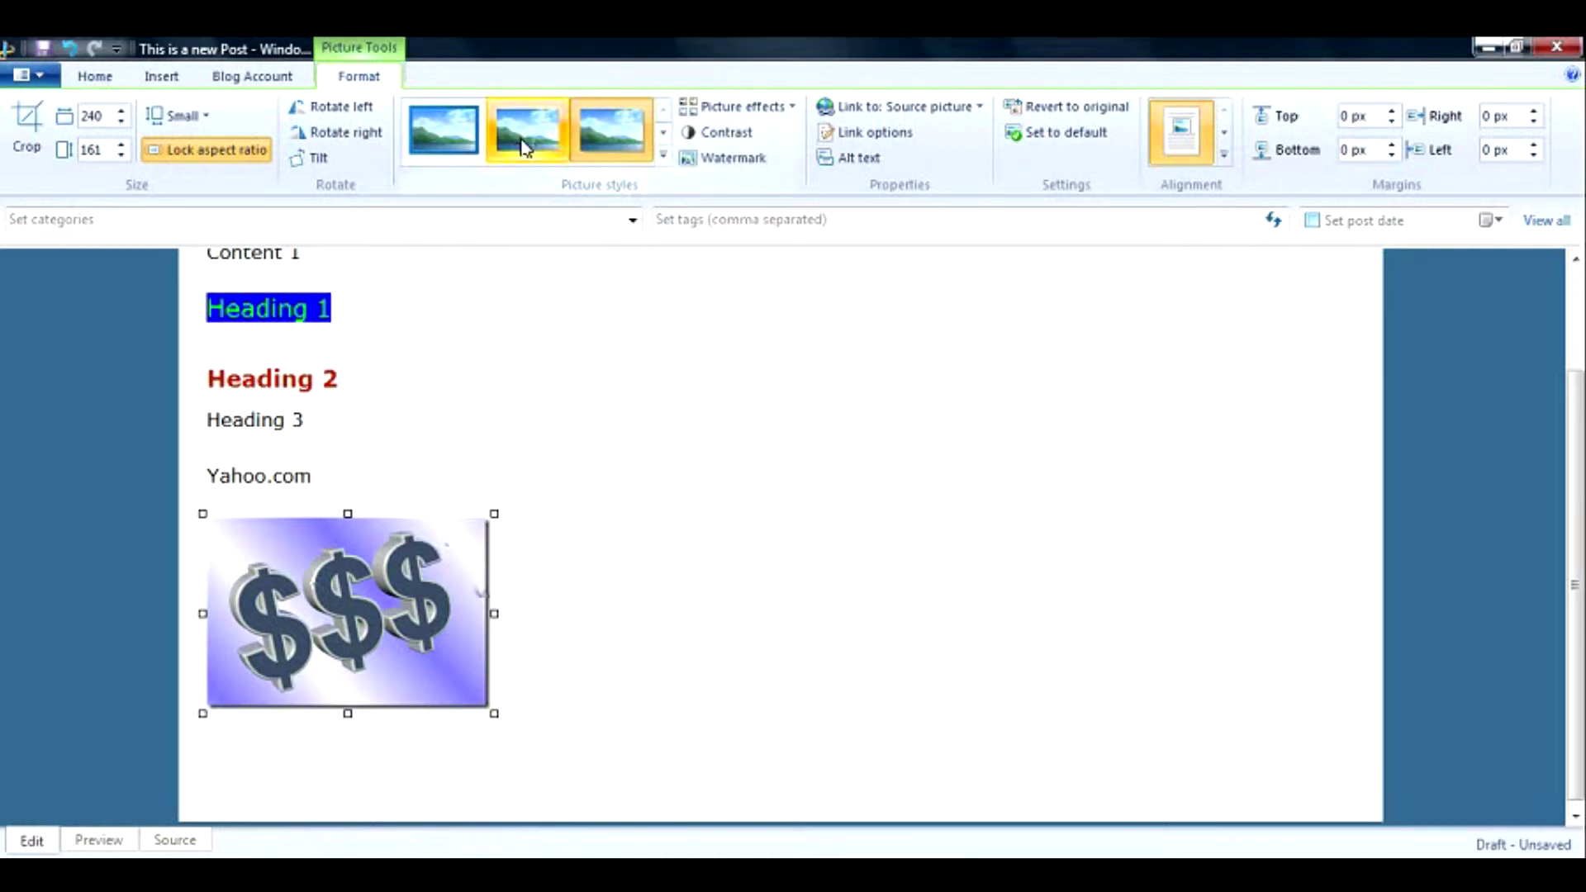
click(513, 153)
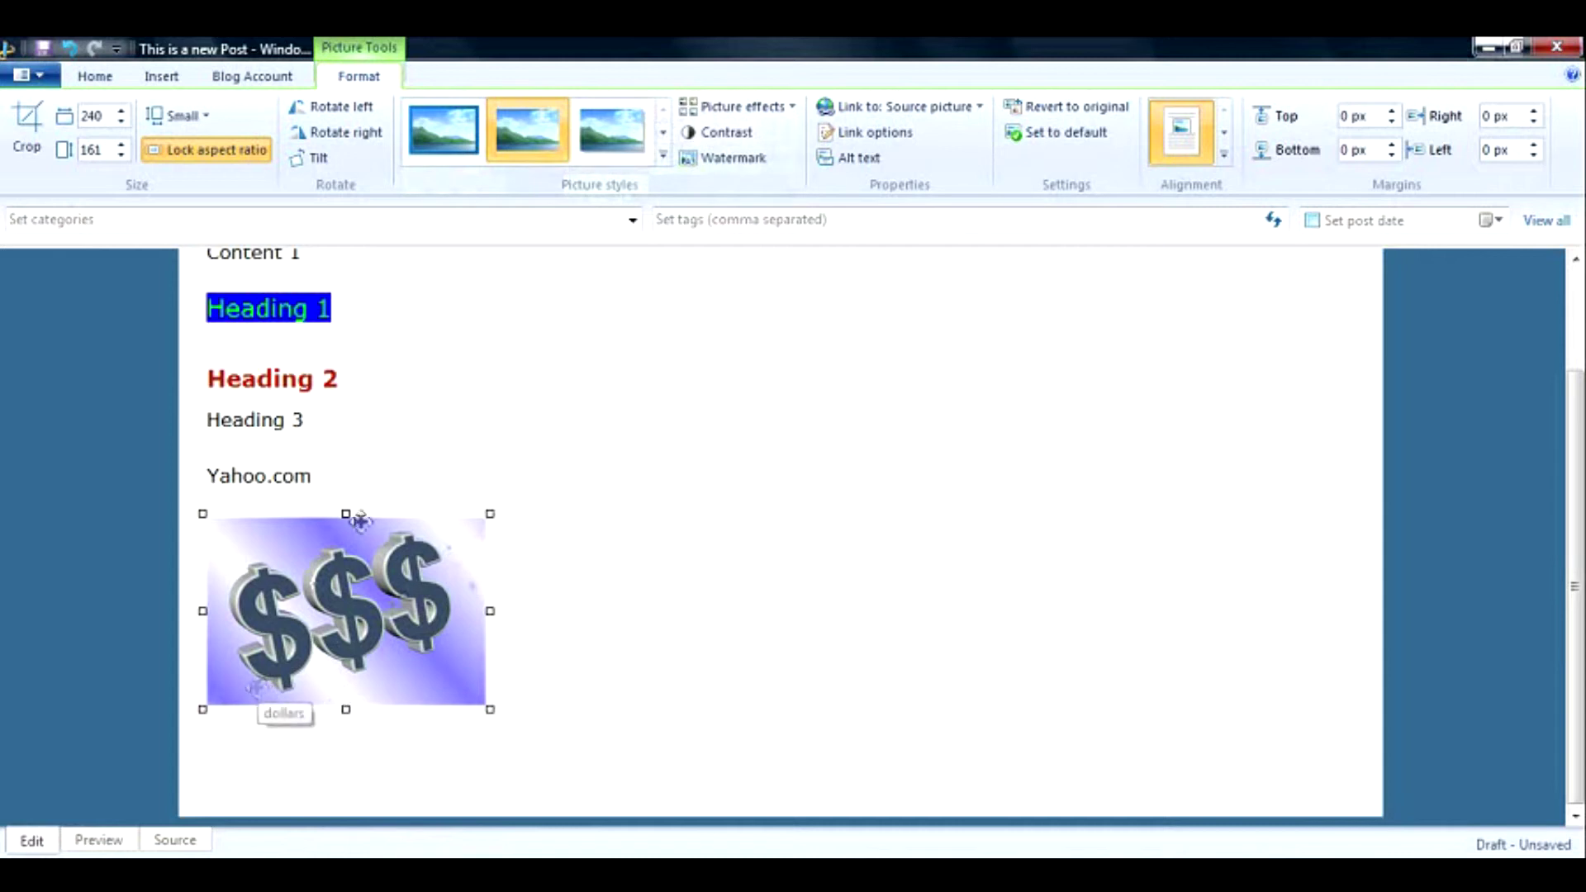
click(663, 156)
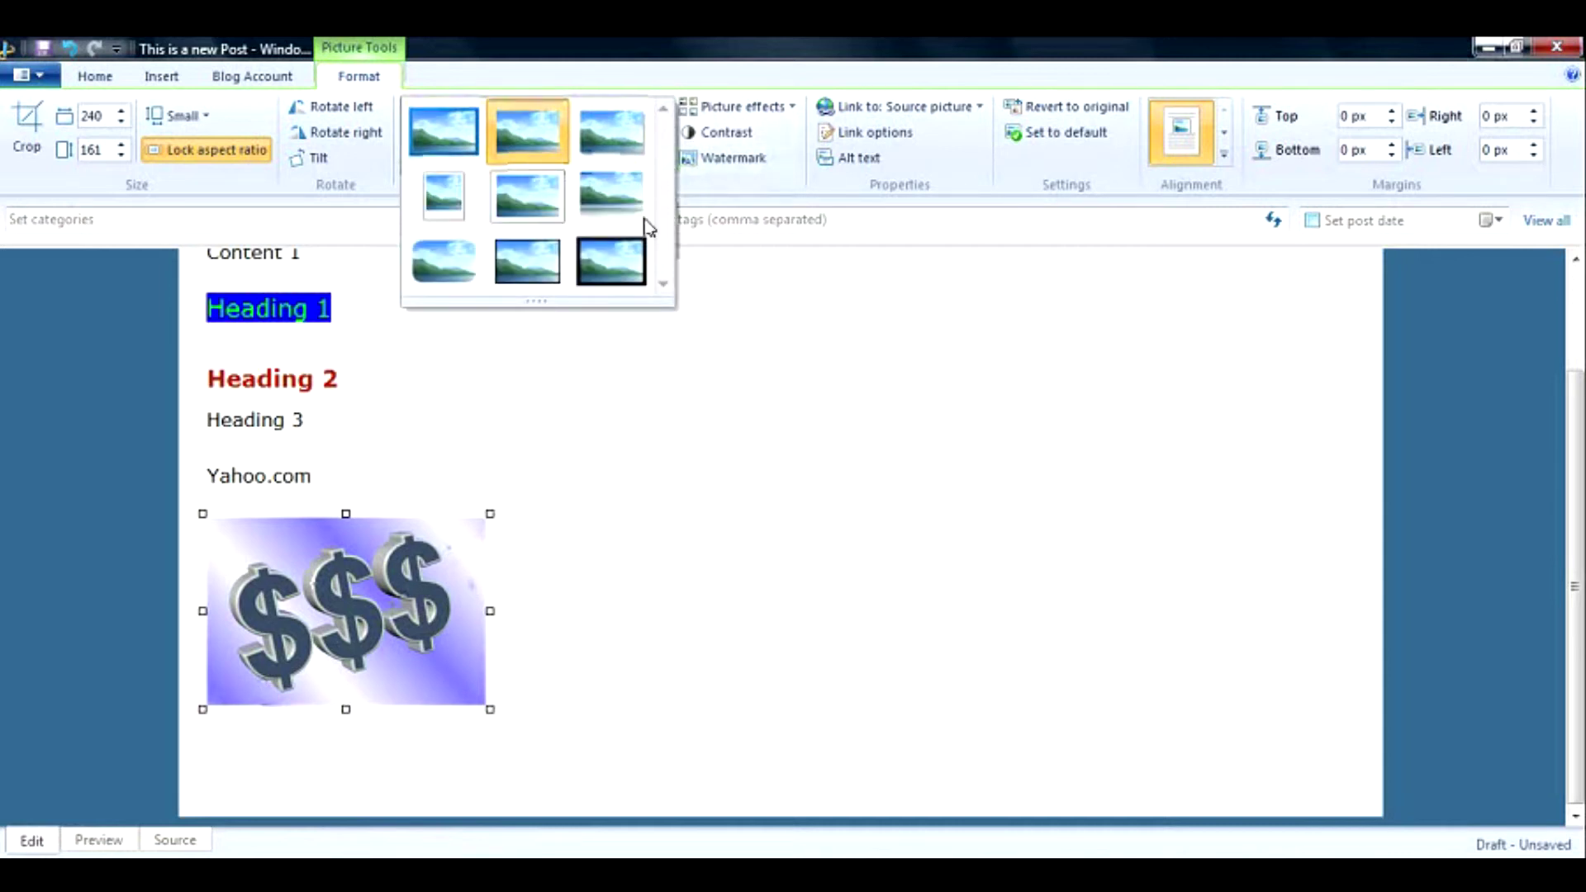
click(621, 272)
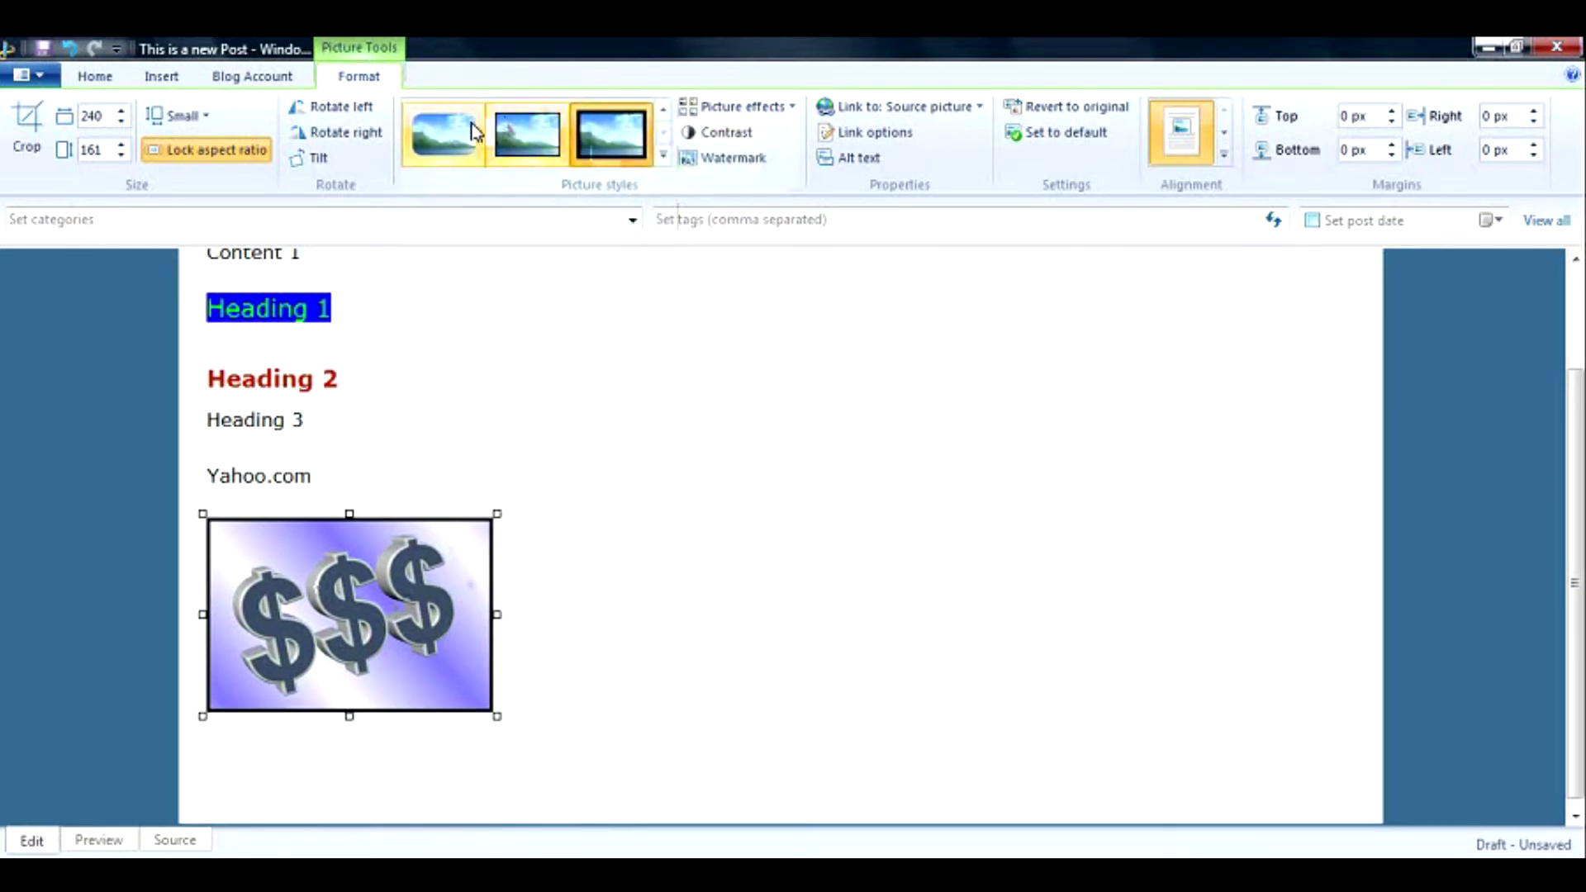
click(475, 133)
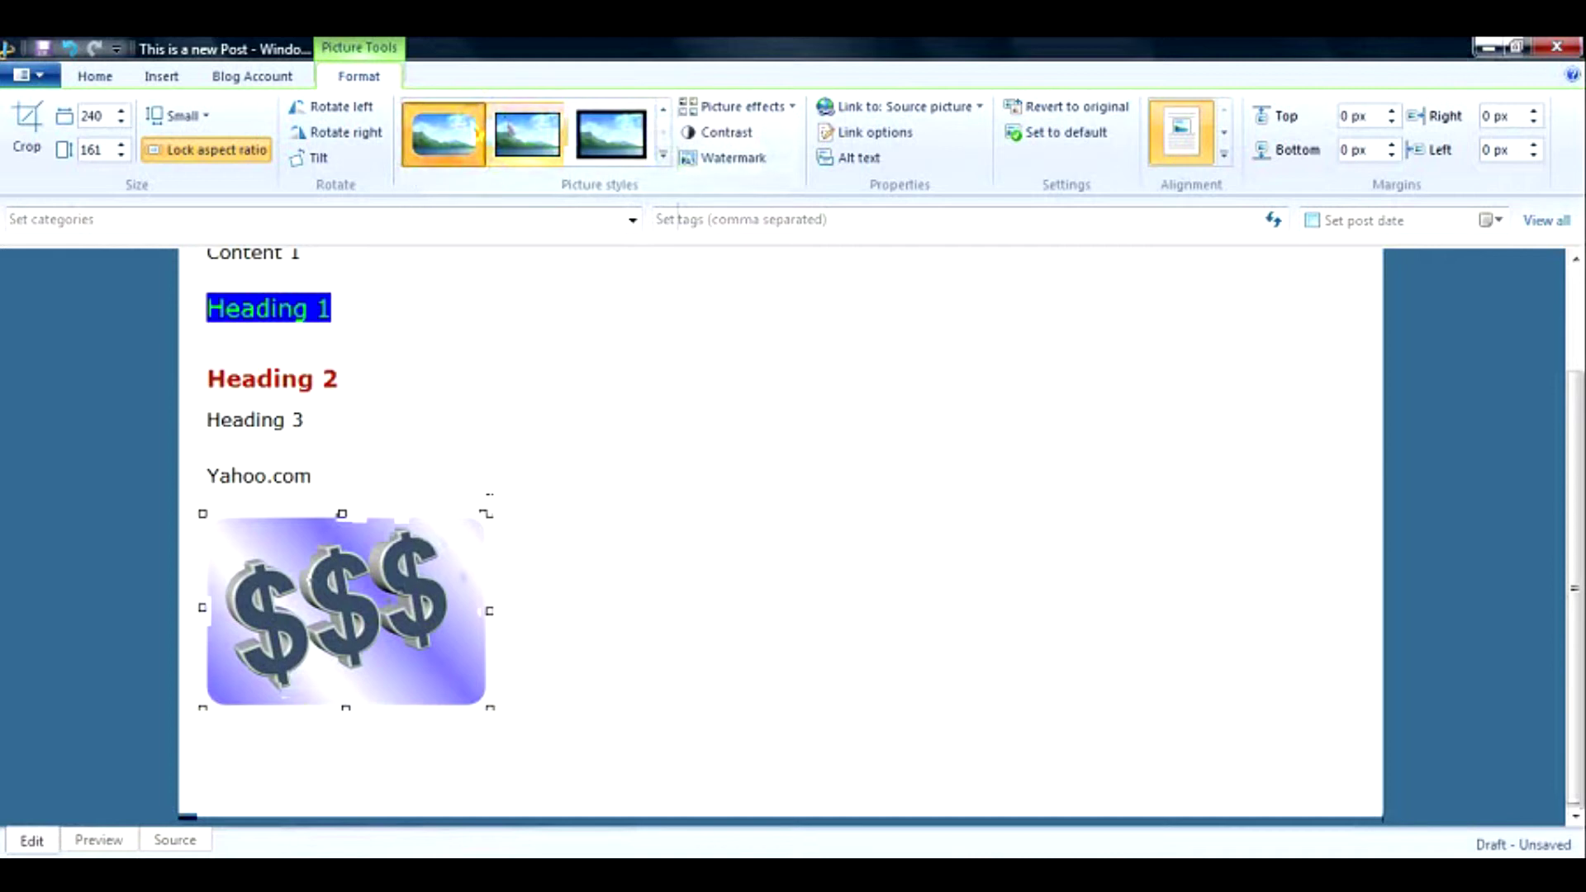
click(662, 156)
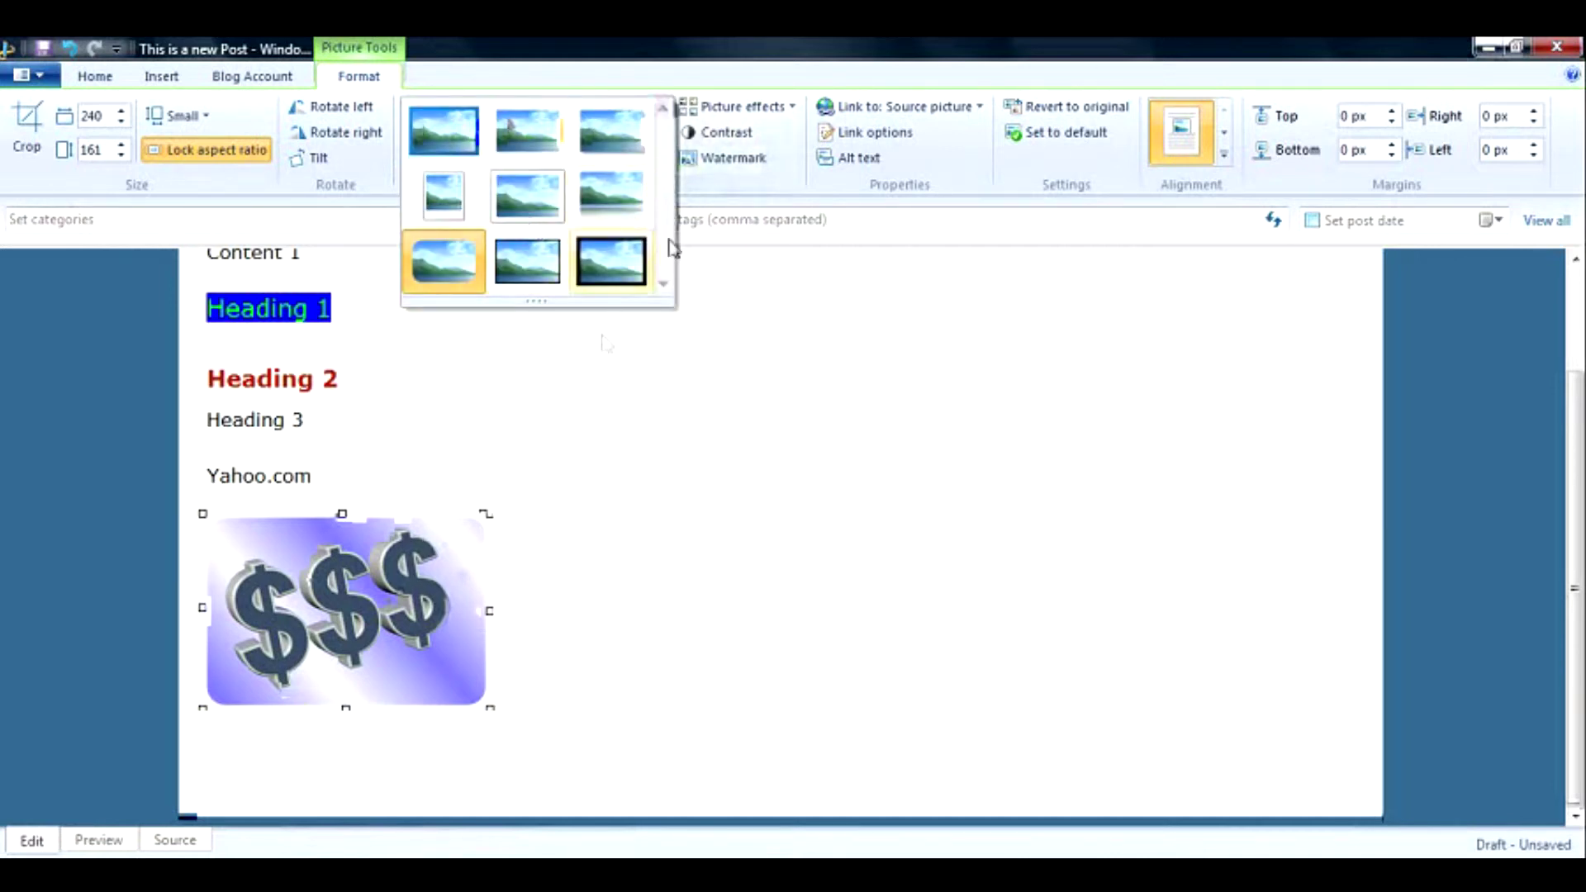
Set the dollar-sign picture's size to Original, 447 × 300 pixels.
click(551, 378)
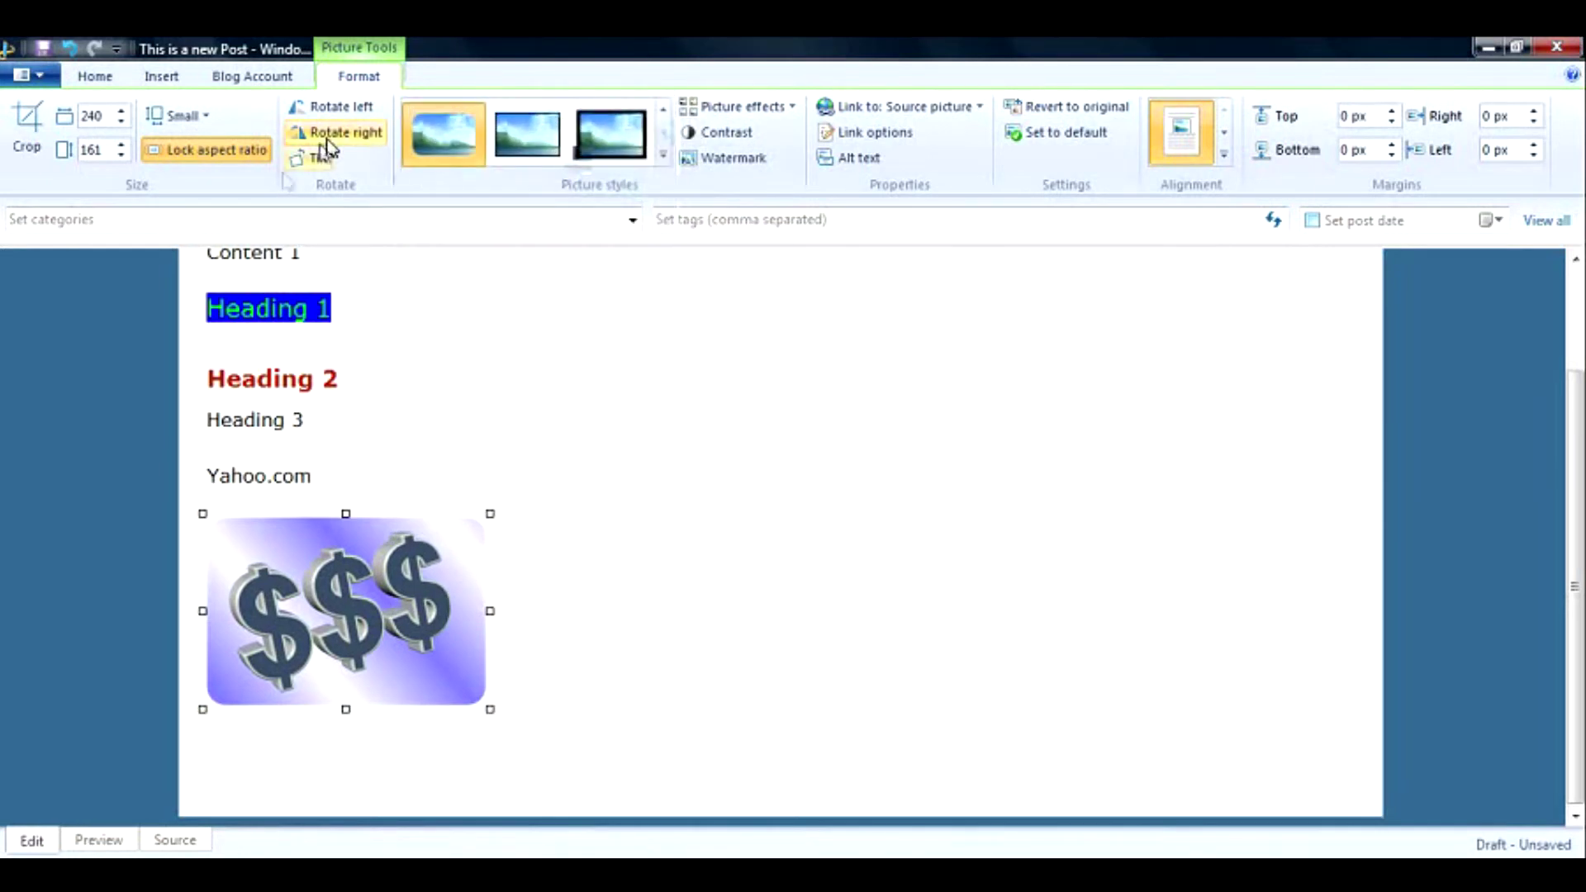
click(207, 120)
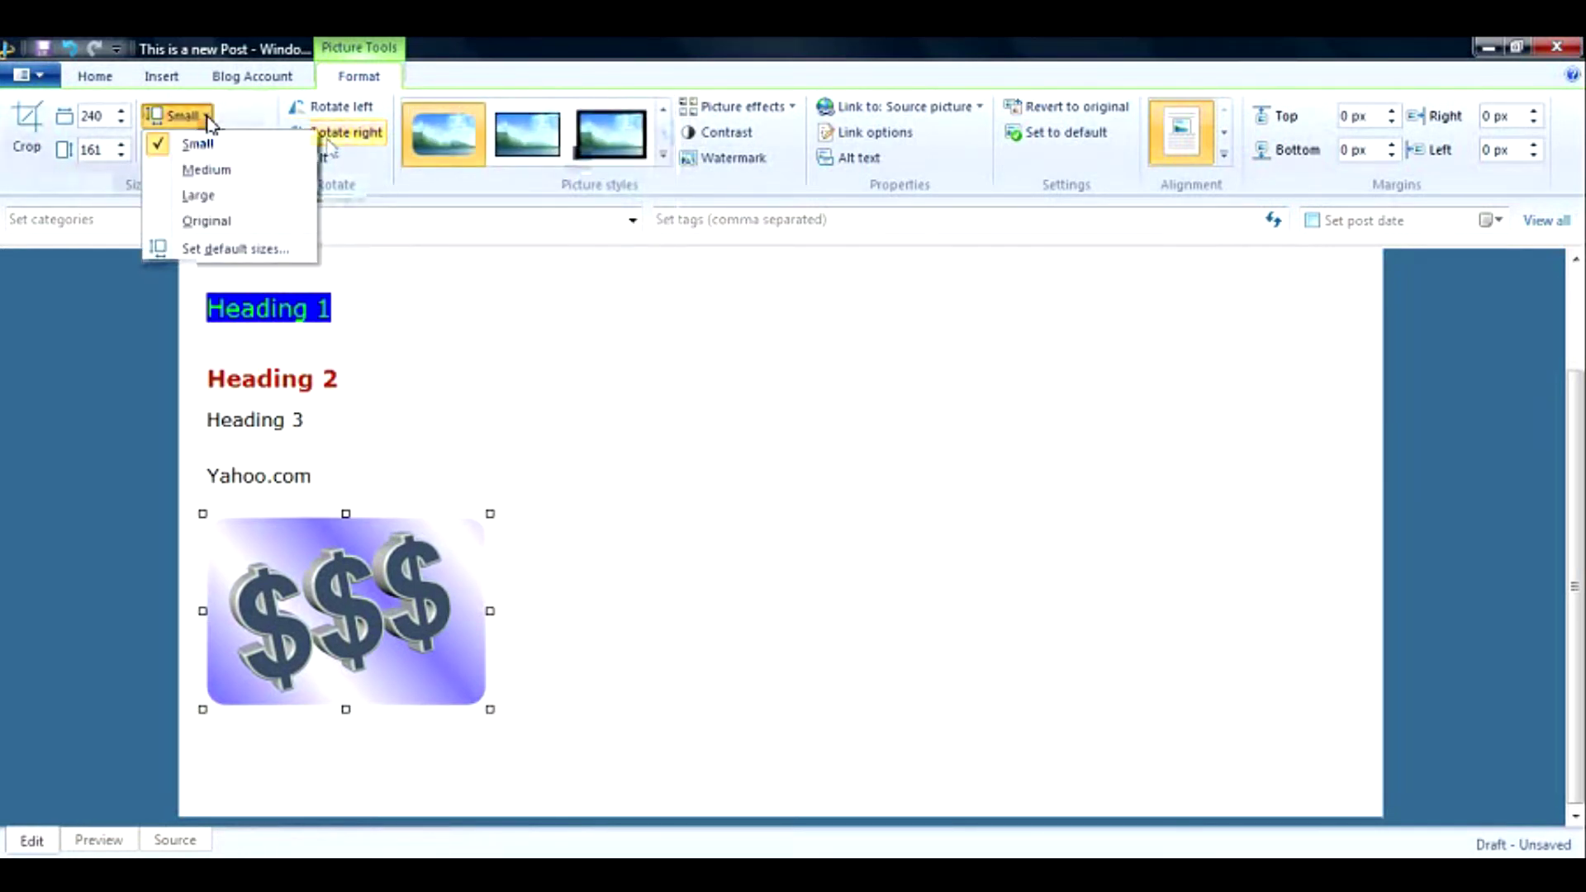
click(208, 221)
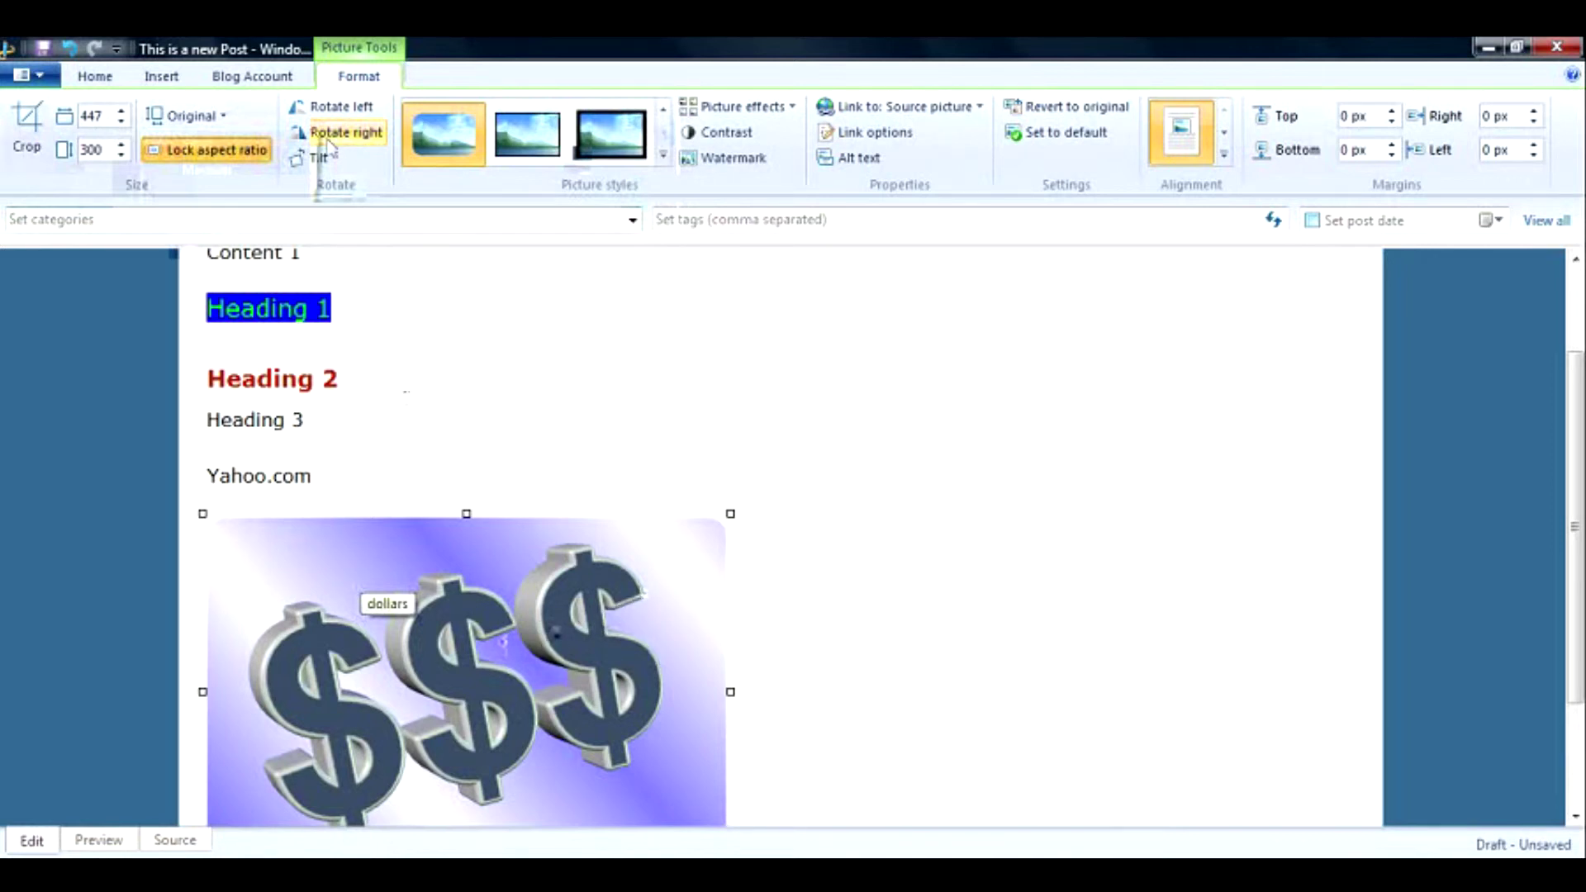
click(228, 119)
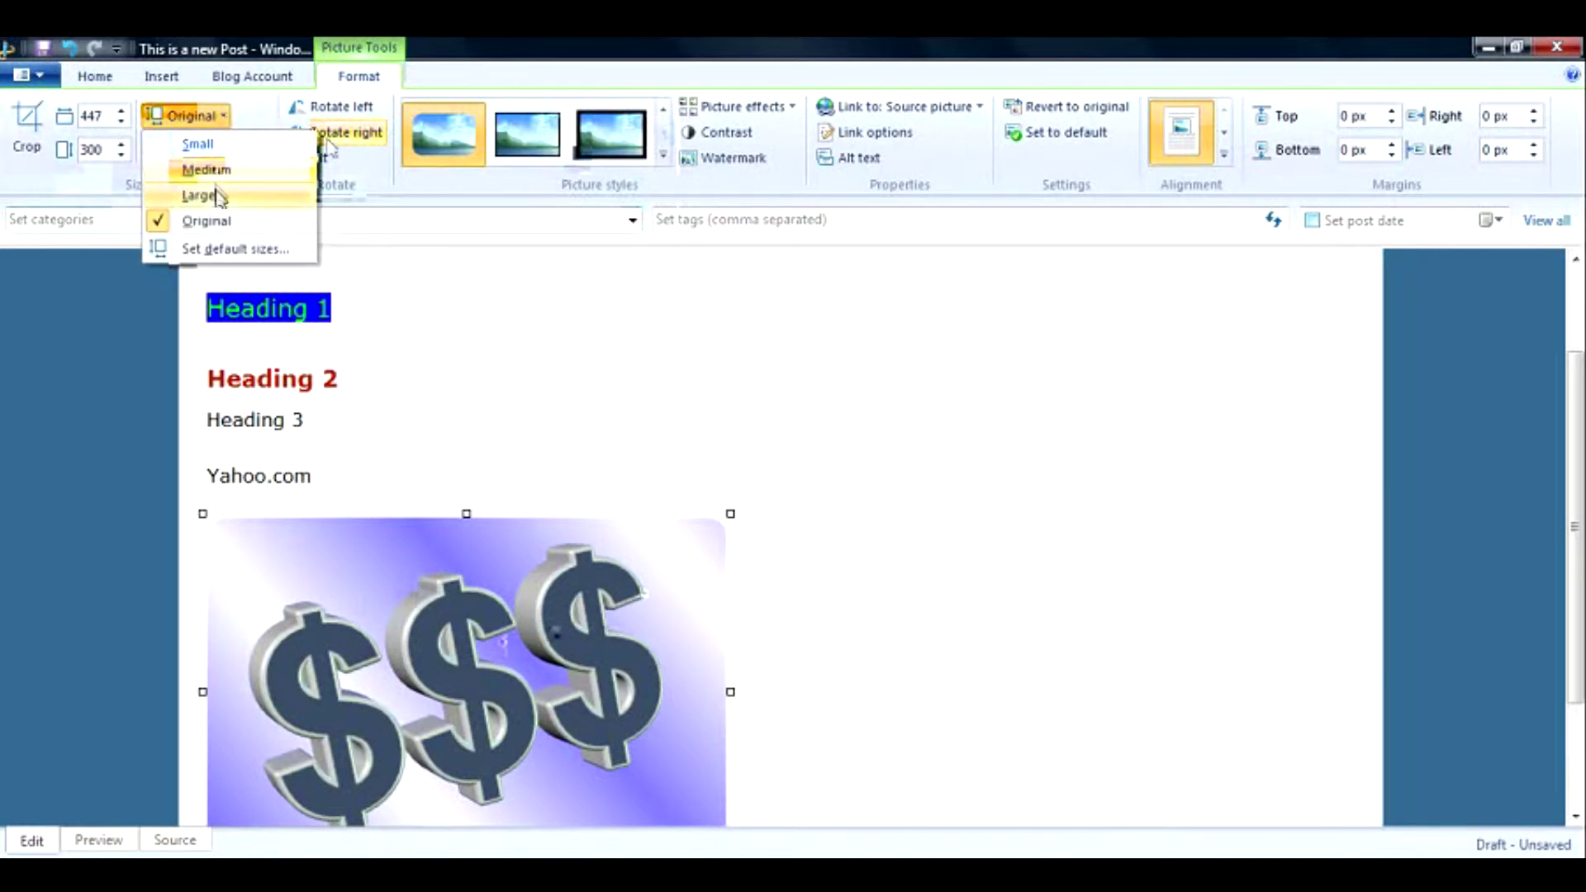
click(421, 262)
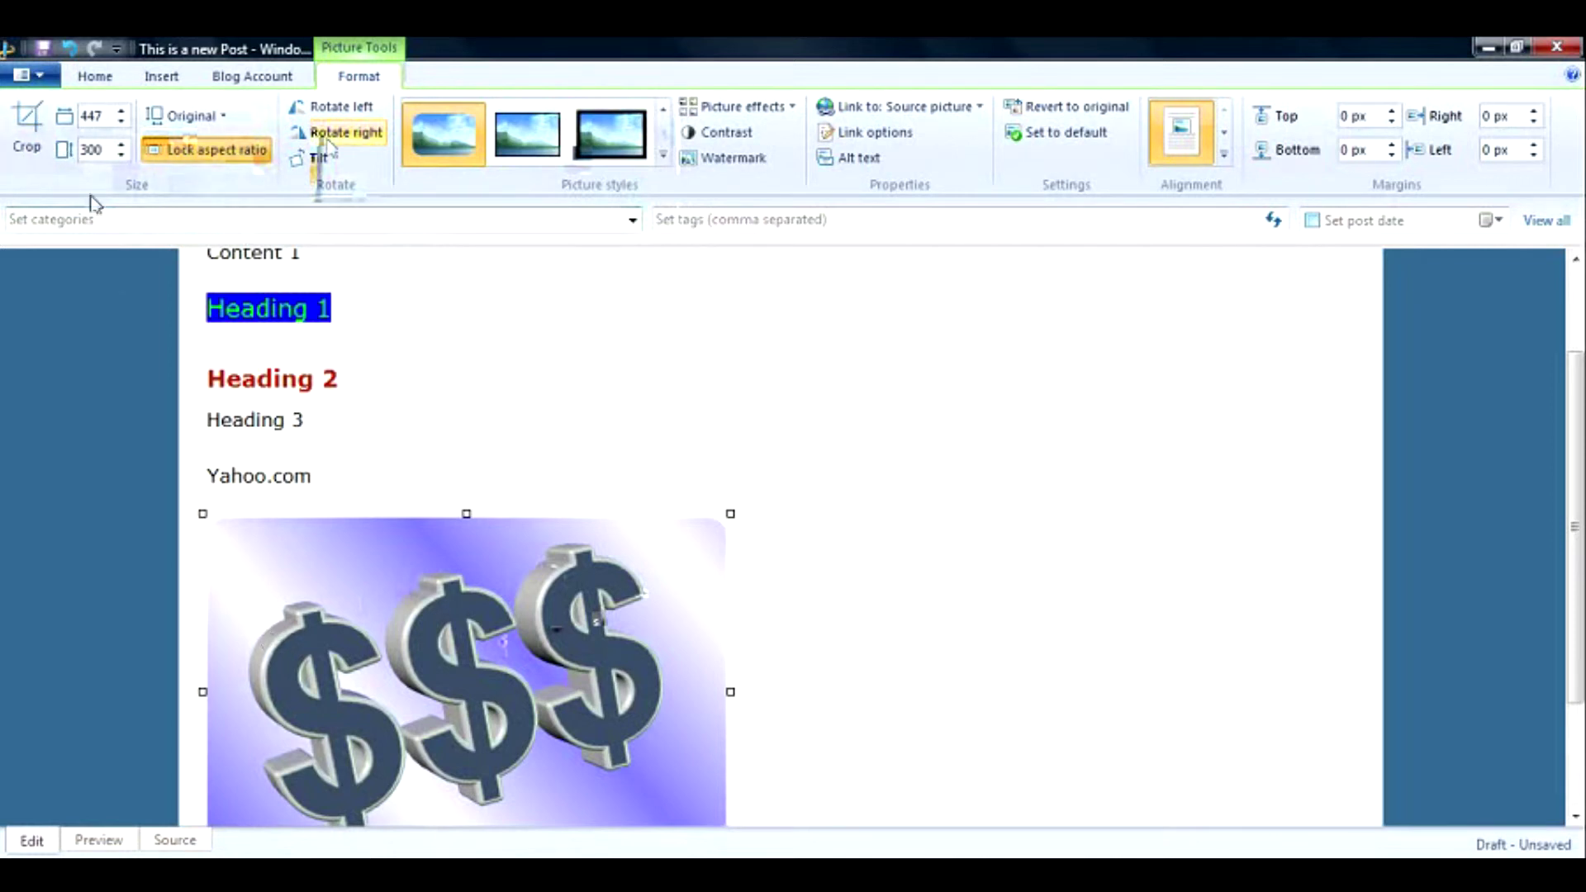
Crop the edges off the dollar-sign picture, leaving it 417 × 267 pixels.
click(30, 128)
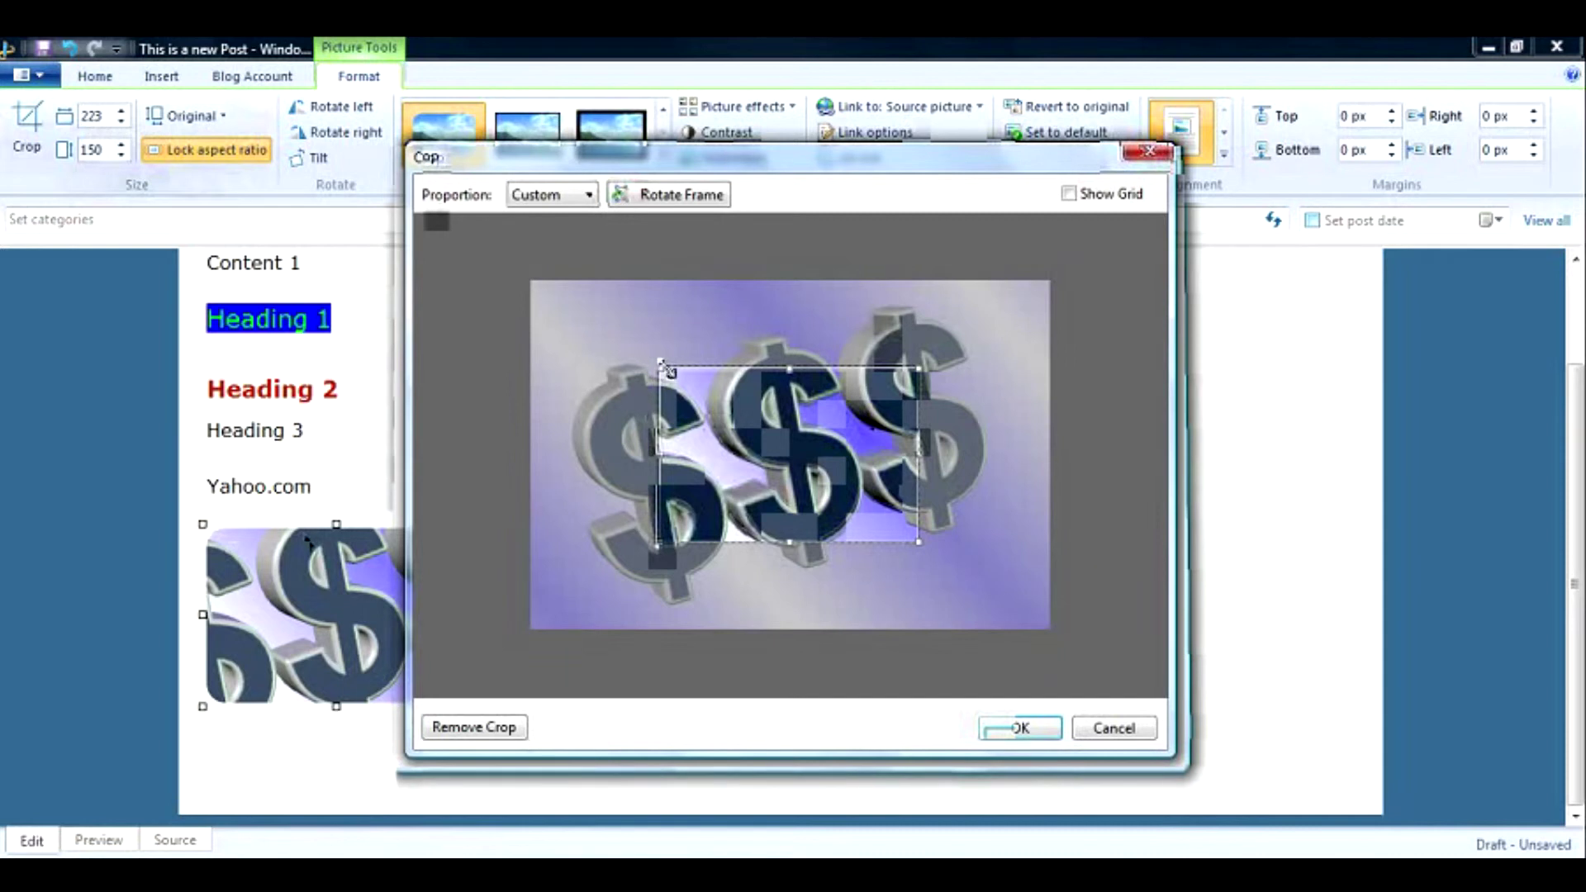
drag(659, 369, 553, 289)
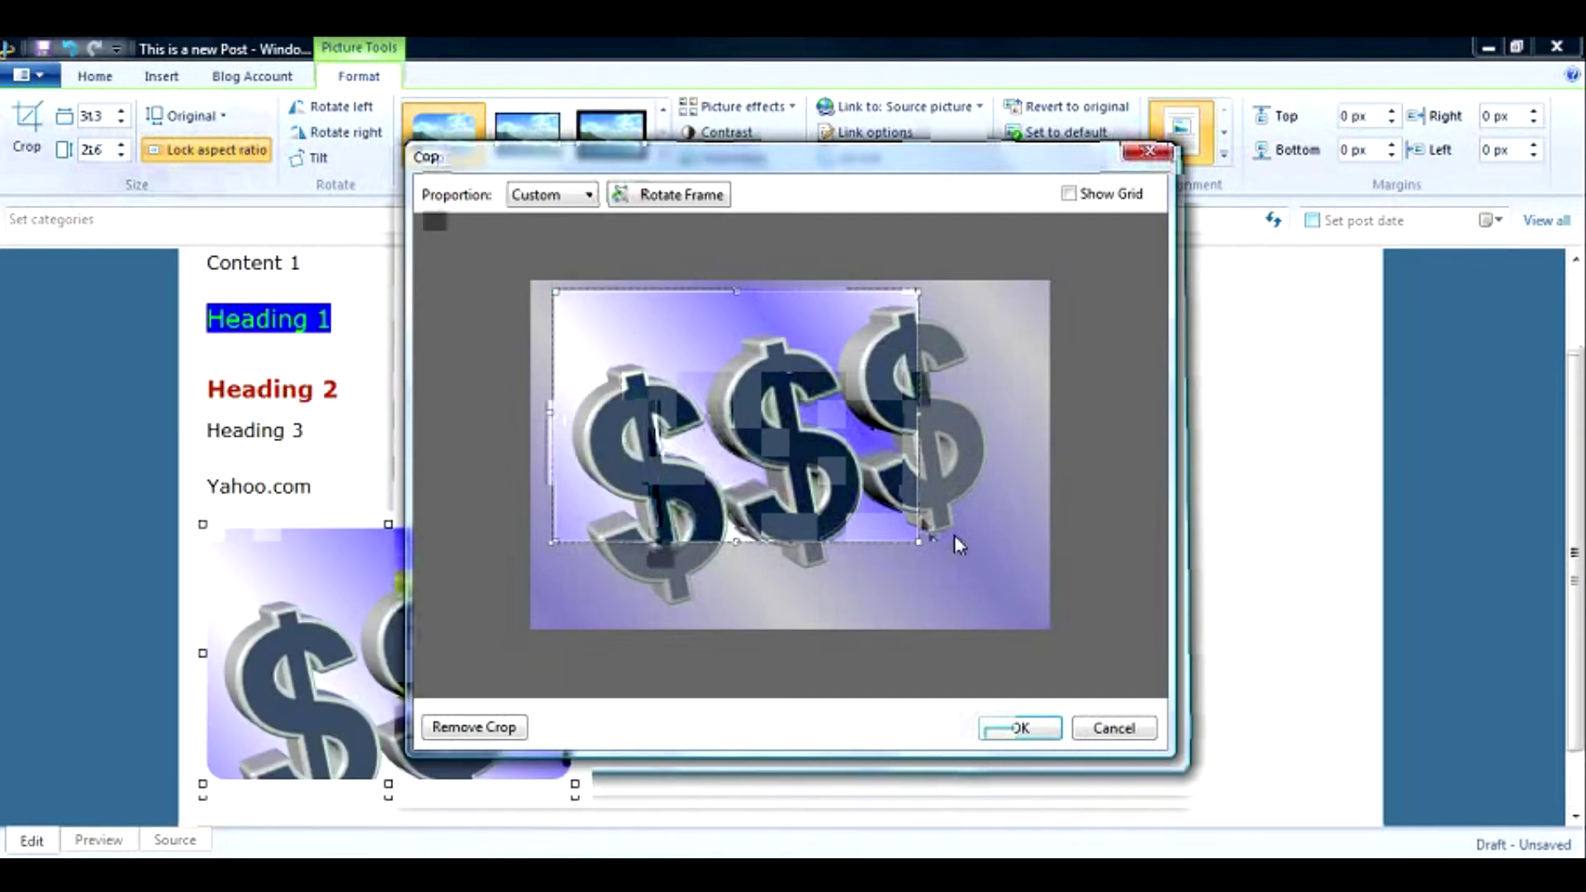
drag(920, 544, 1049, 585)
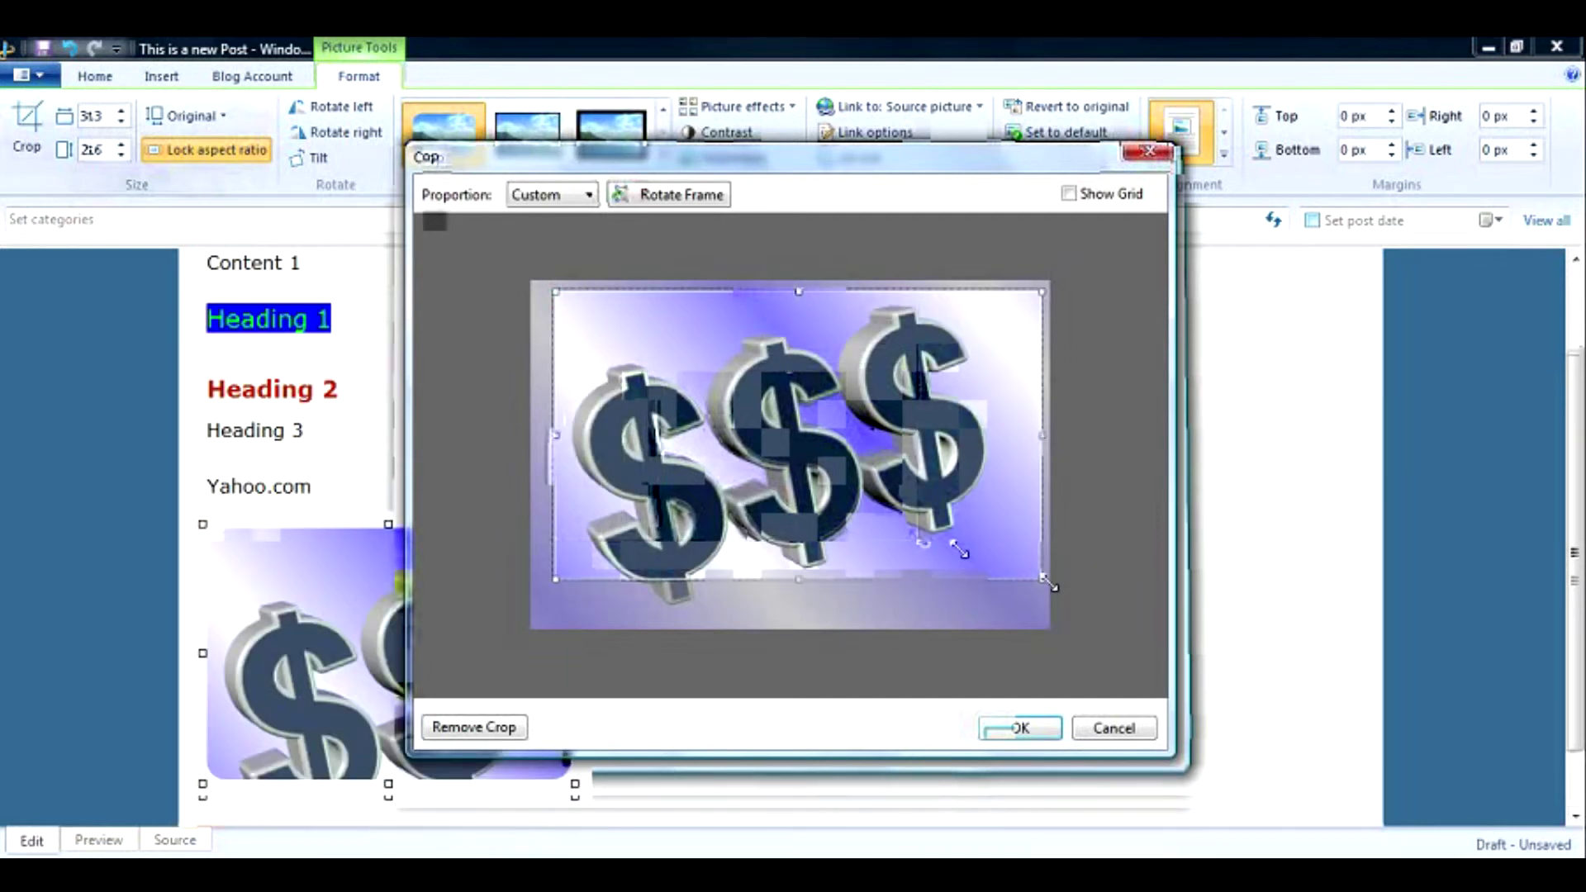
click(1024, 730)
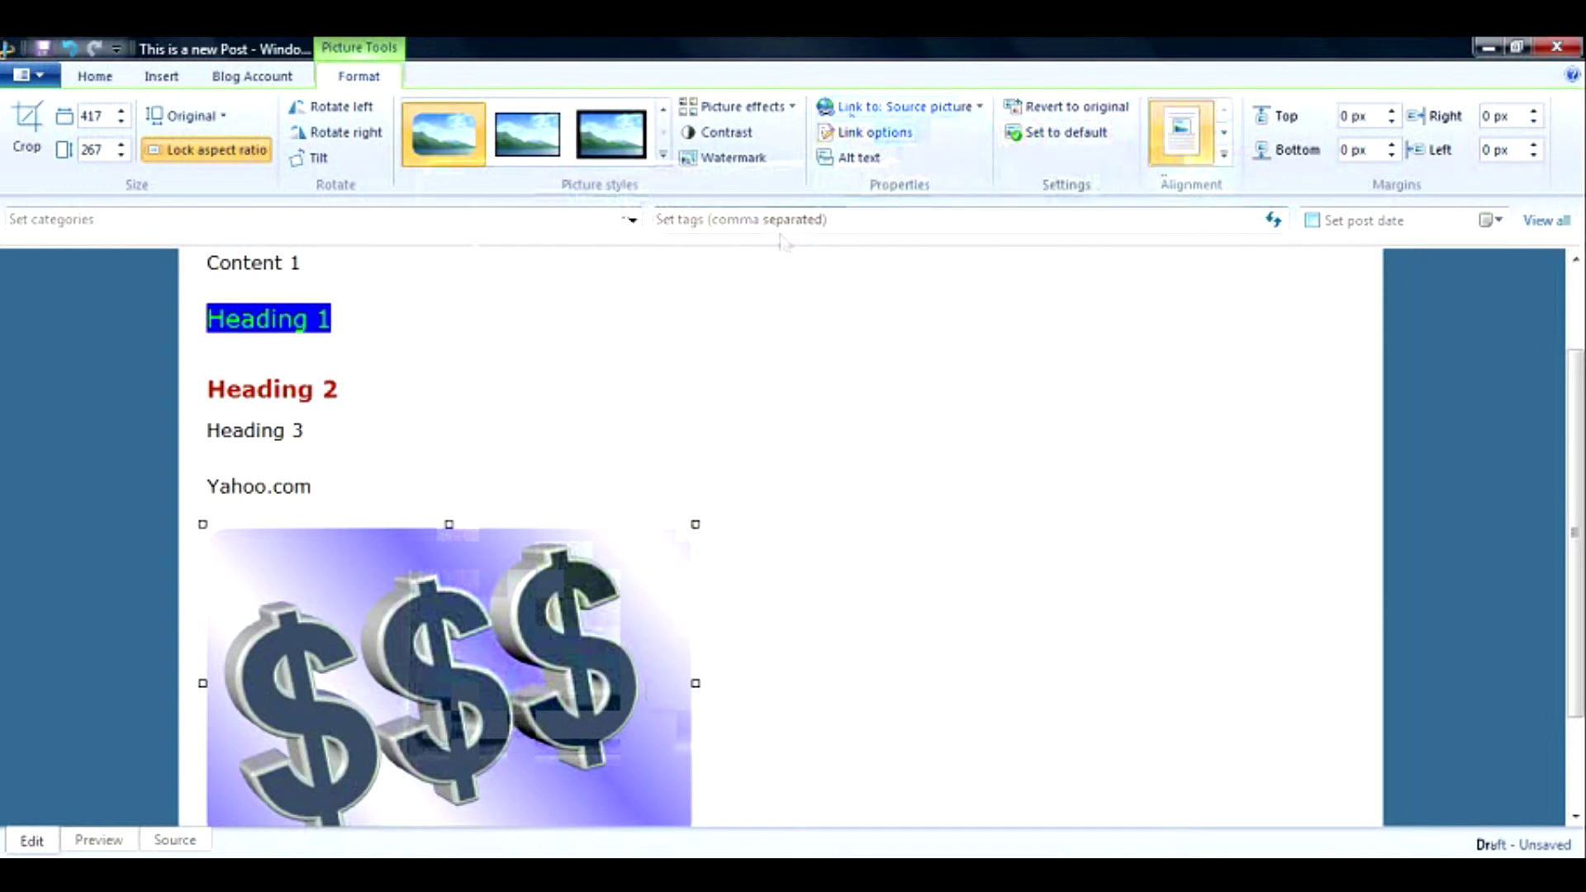
click(600, 281)
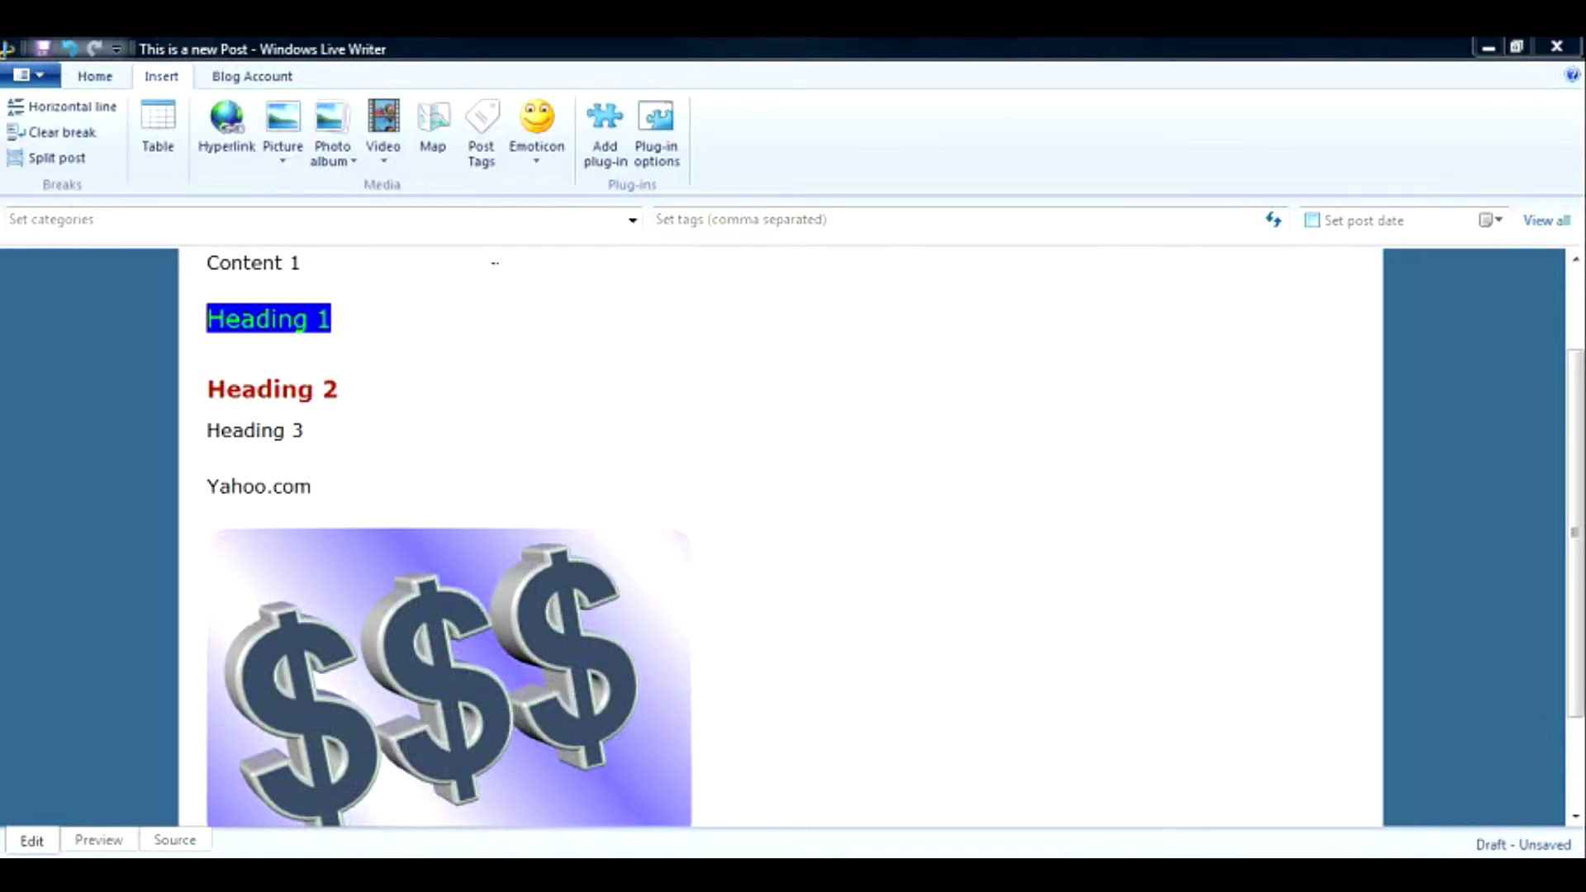
click(389, 155)
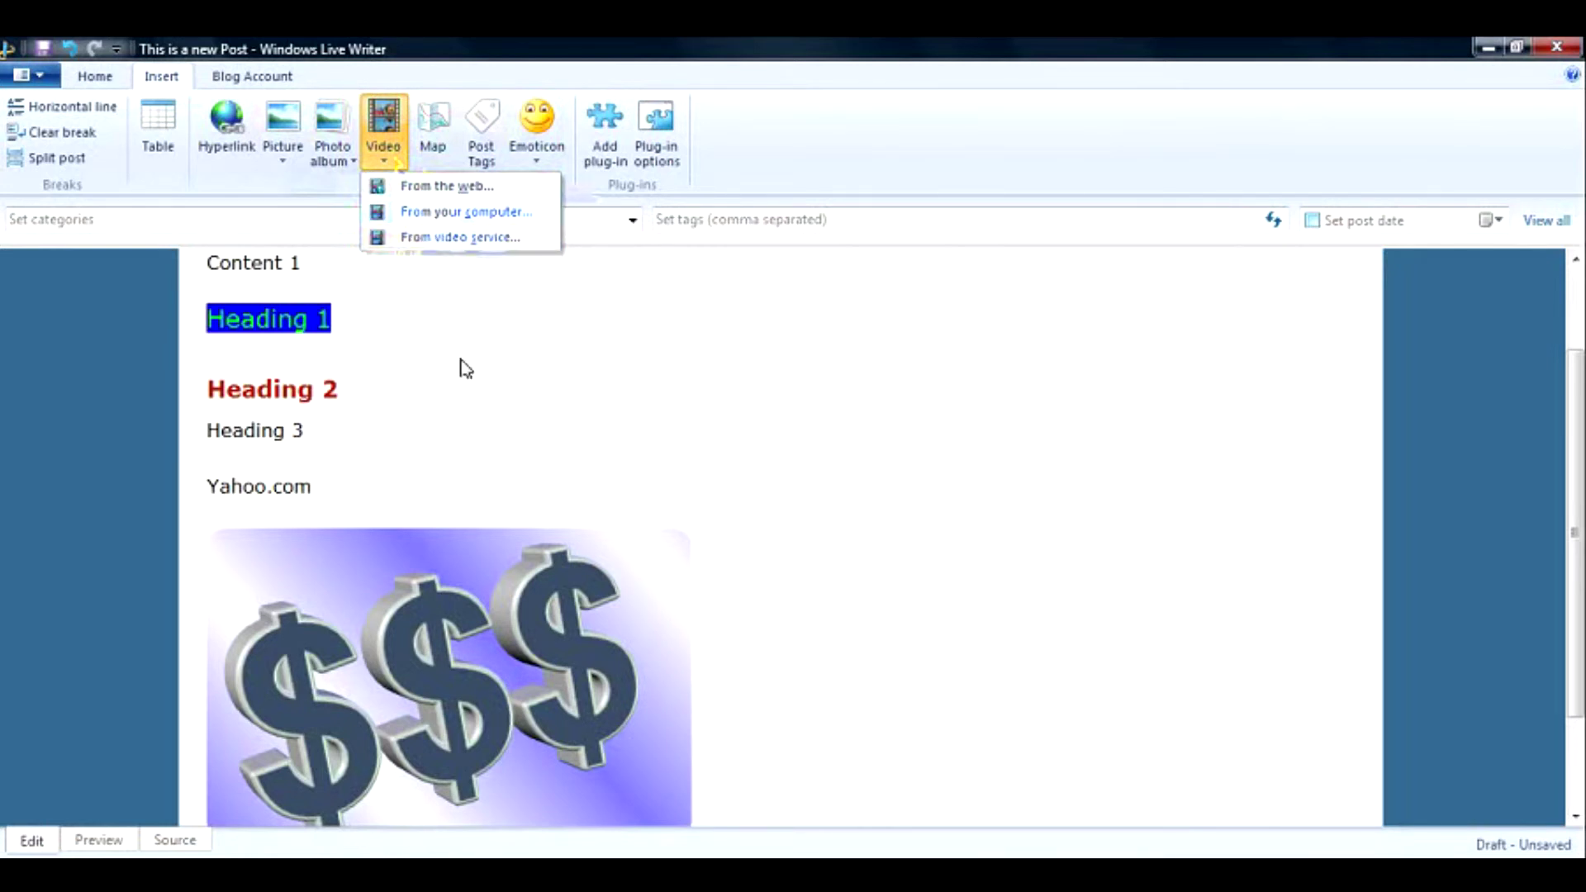
click(520, 410)
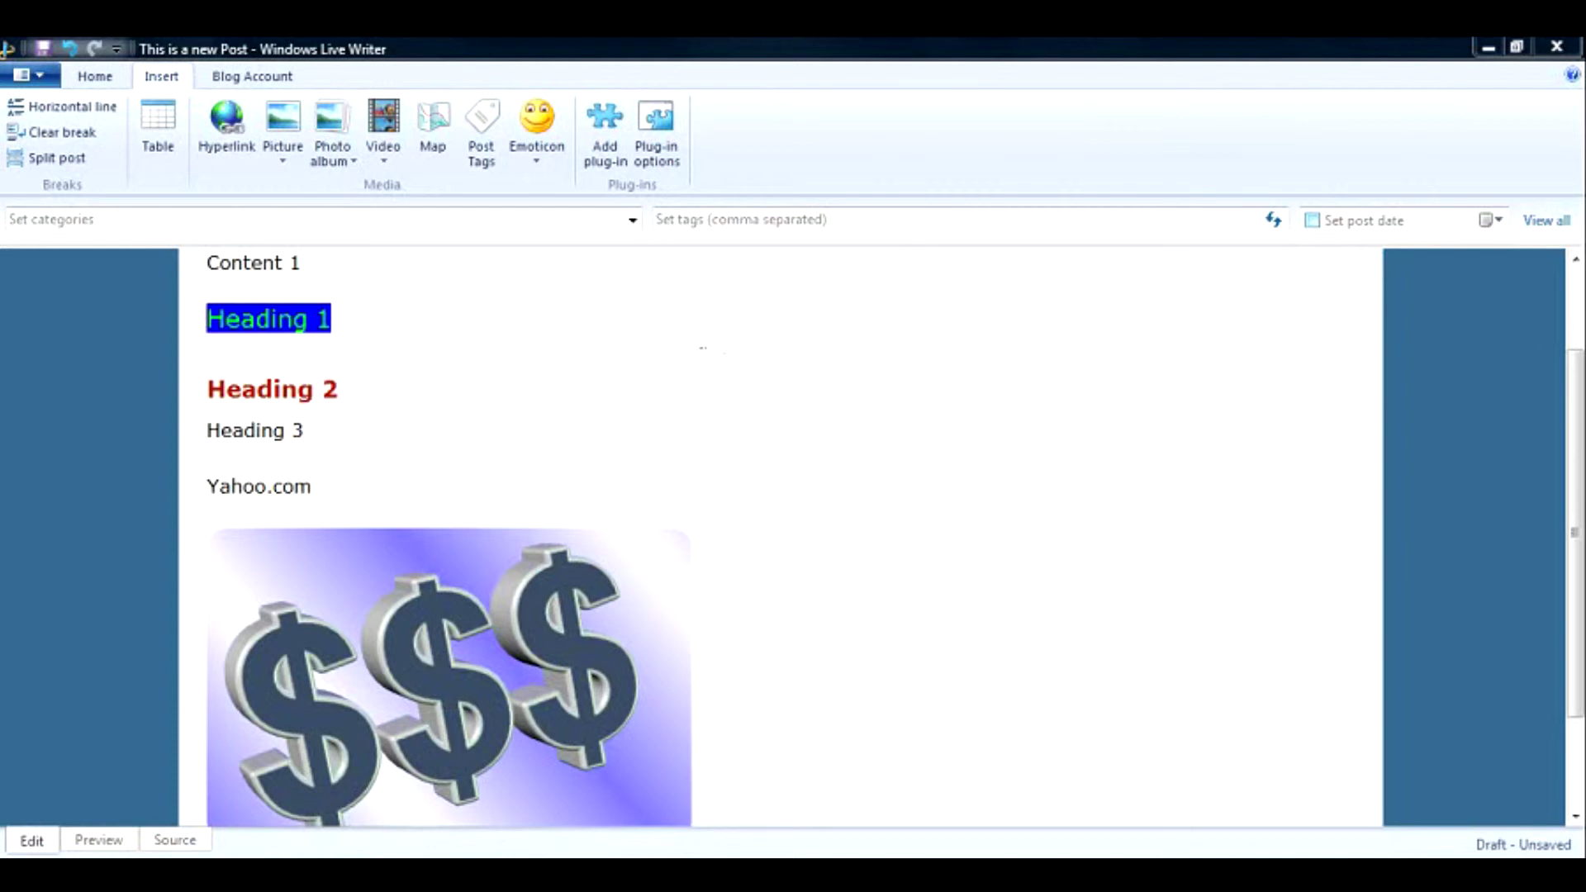
Assign the post to the Business and Convert your hobby to business categories.
click(632, 220)
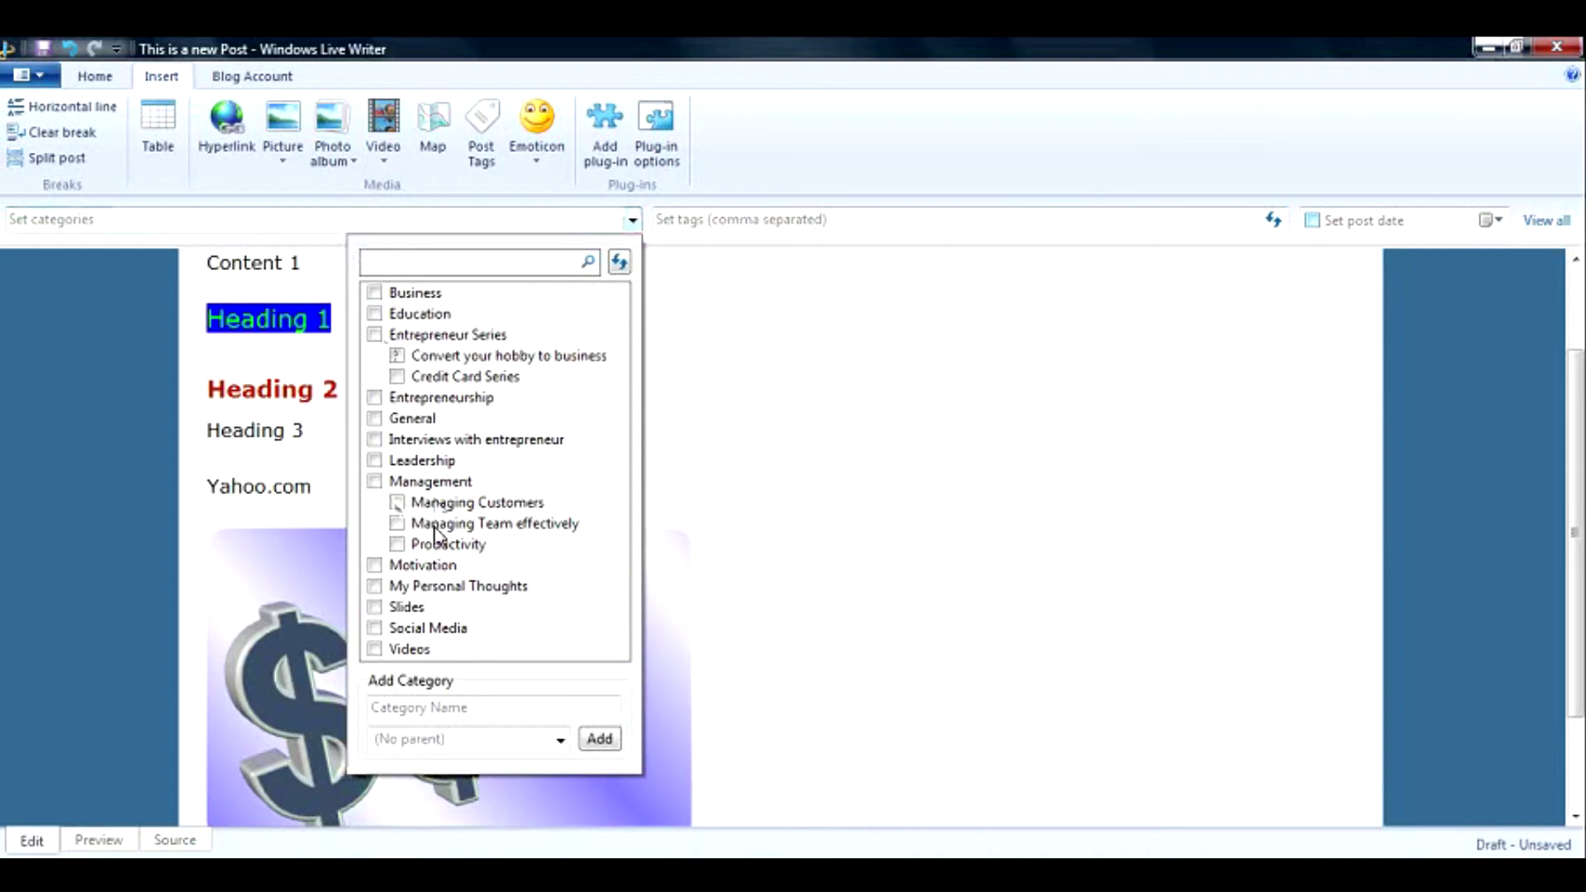
click(375, 293)
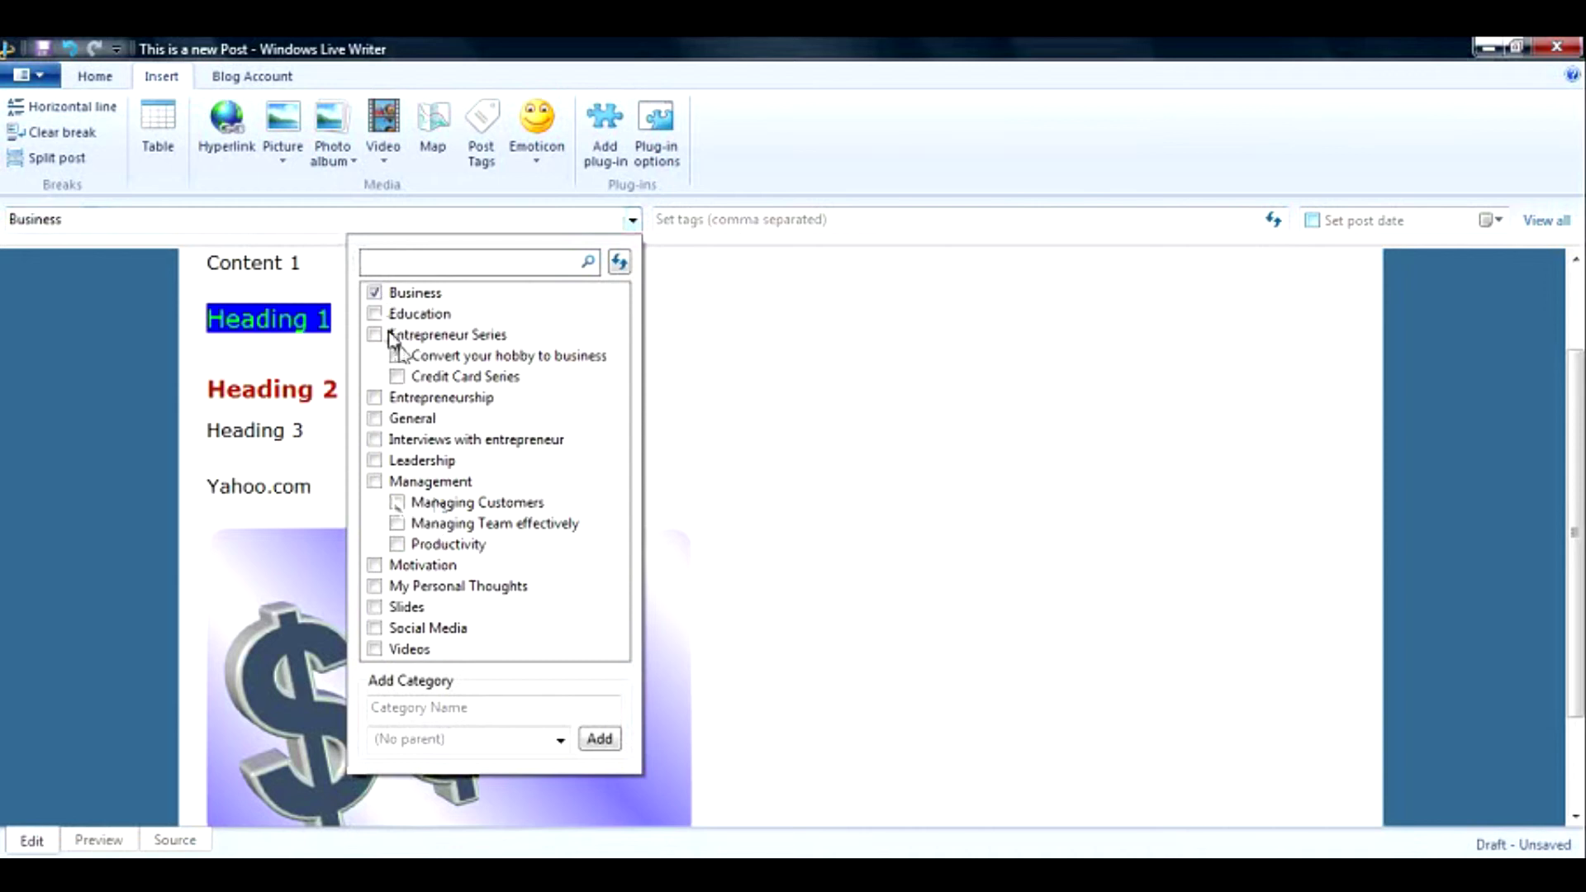
click(398, 356)
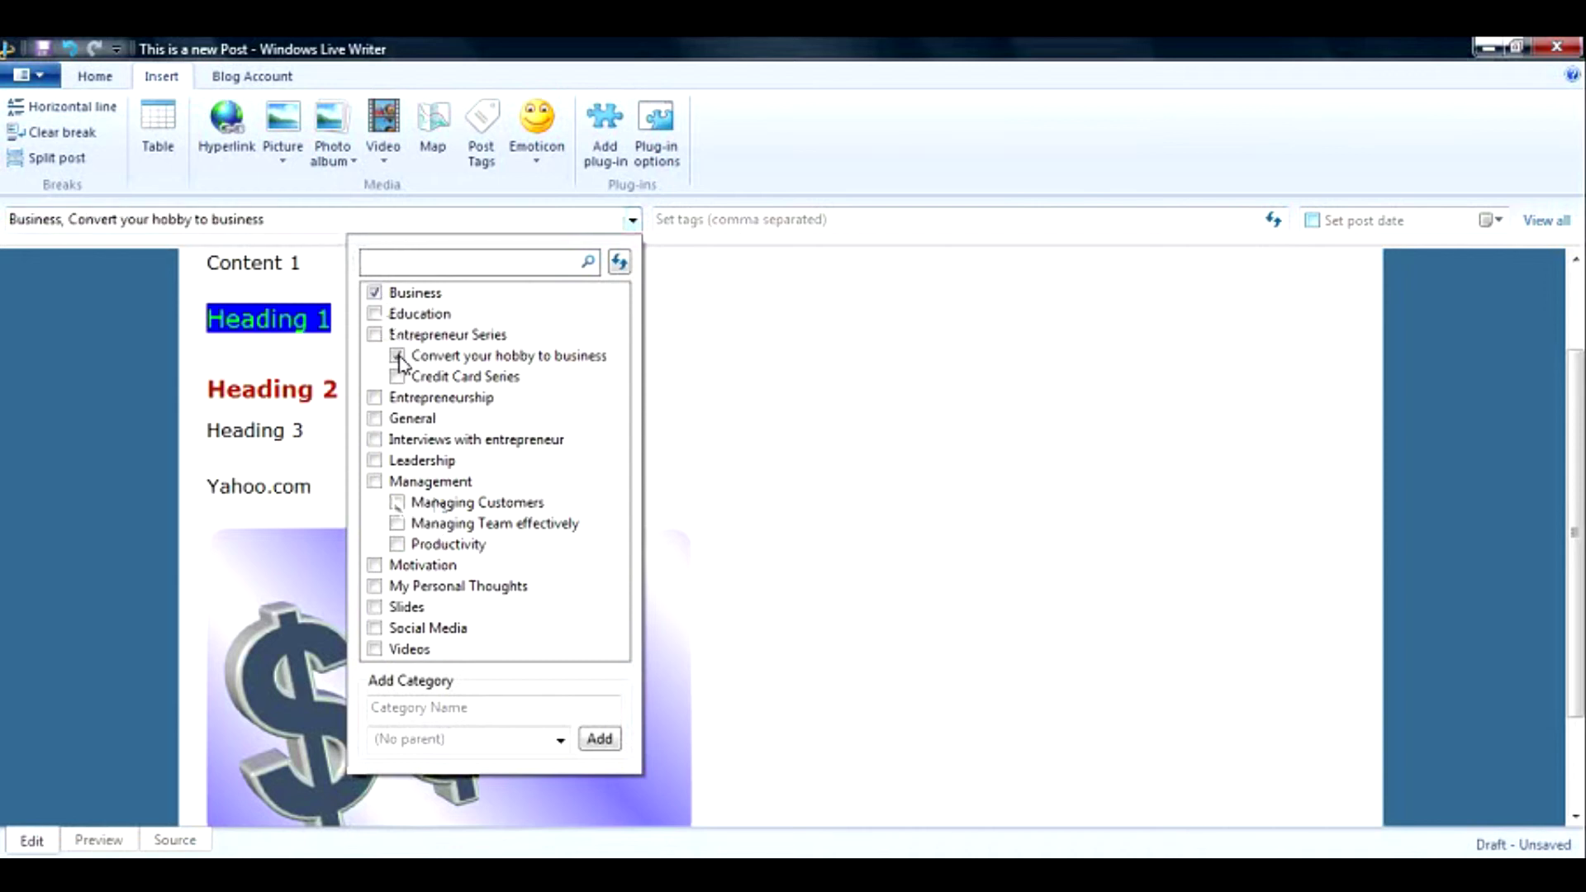
click(704, 396)
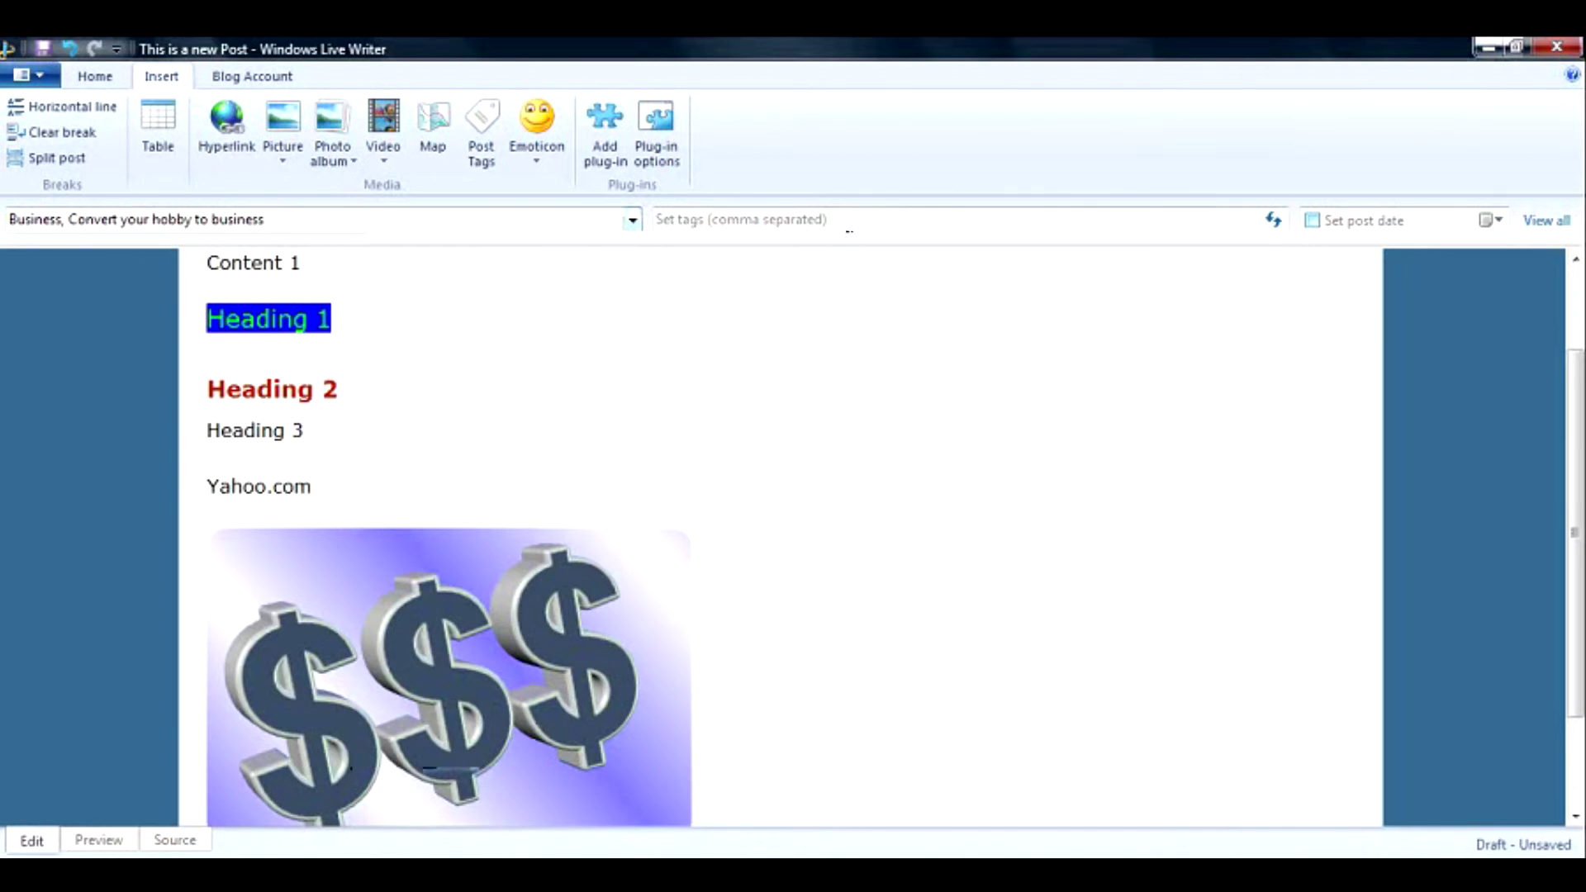
click(849, 229)
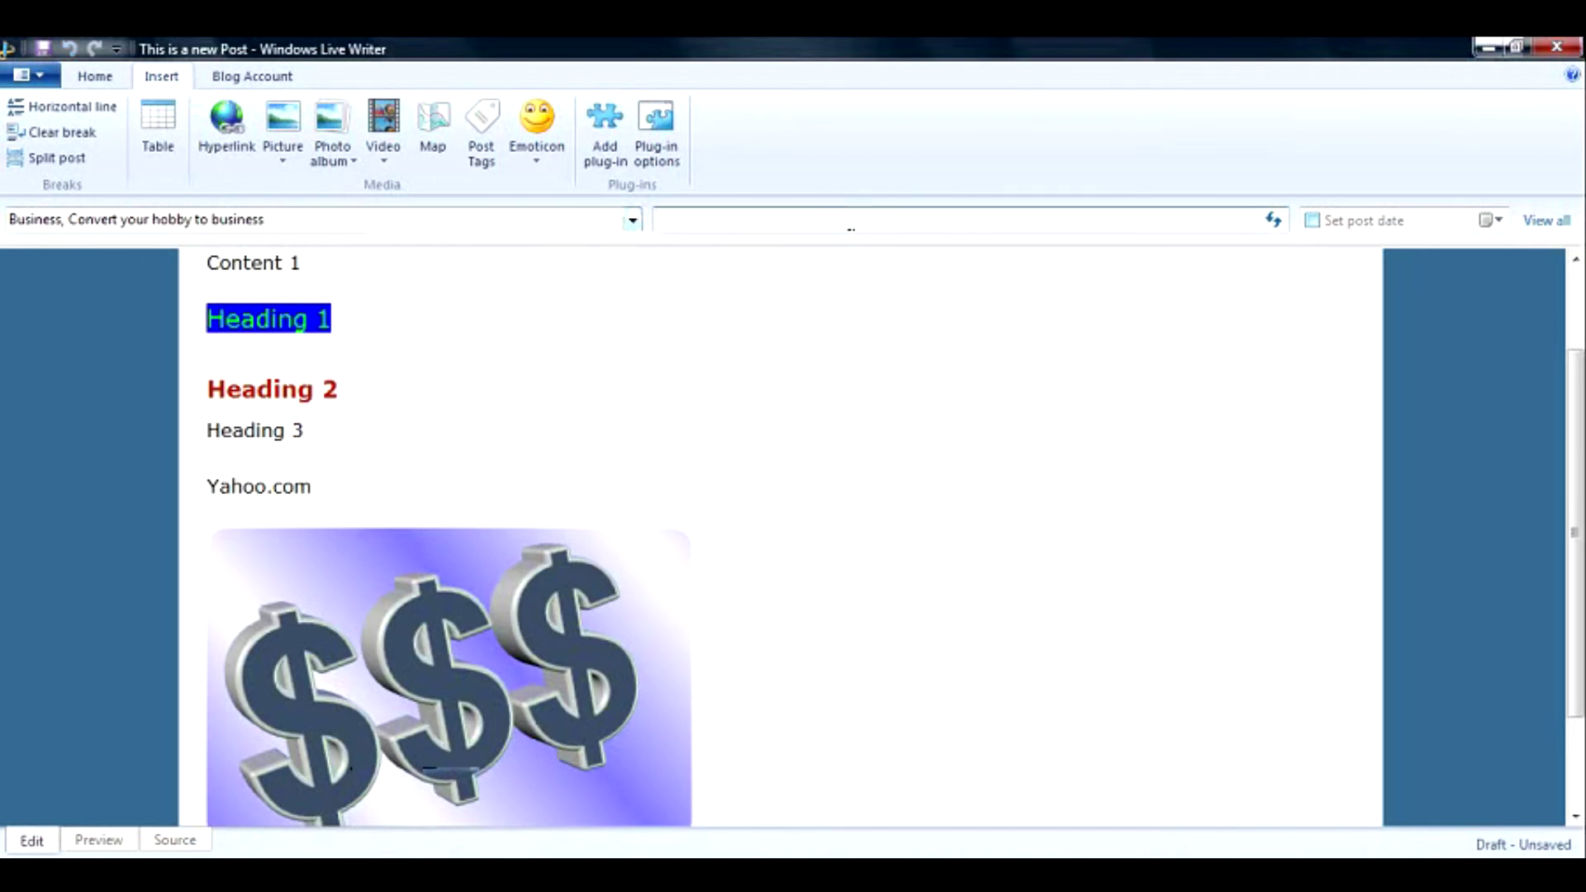
text(Yahoo, Hotmail)
click(1492, 229)
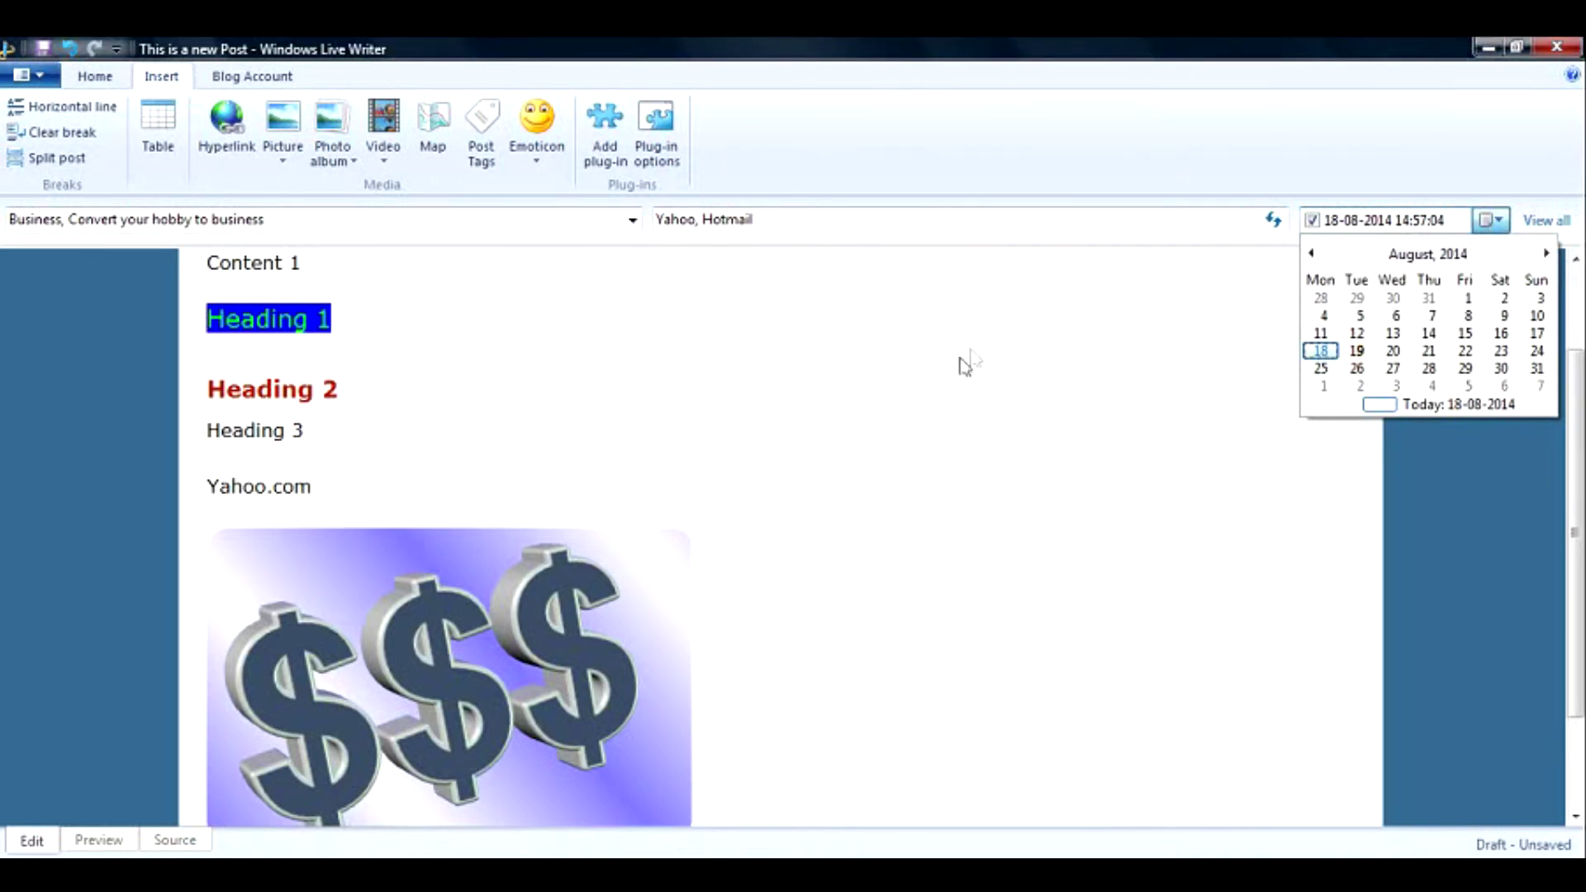
click(768, 372)
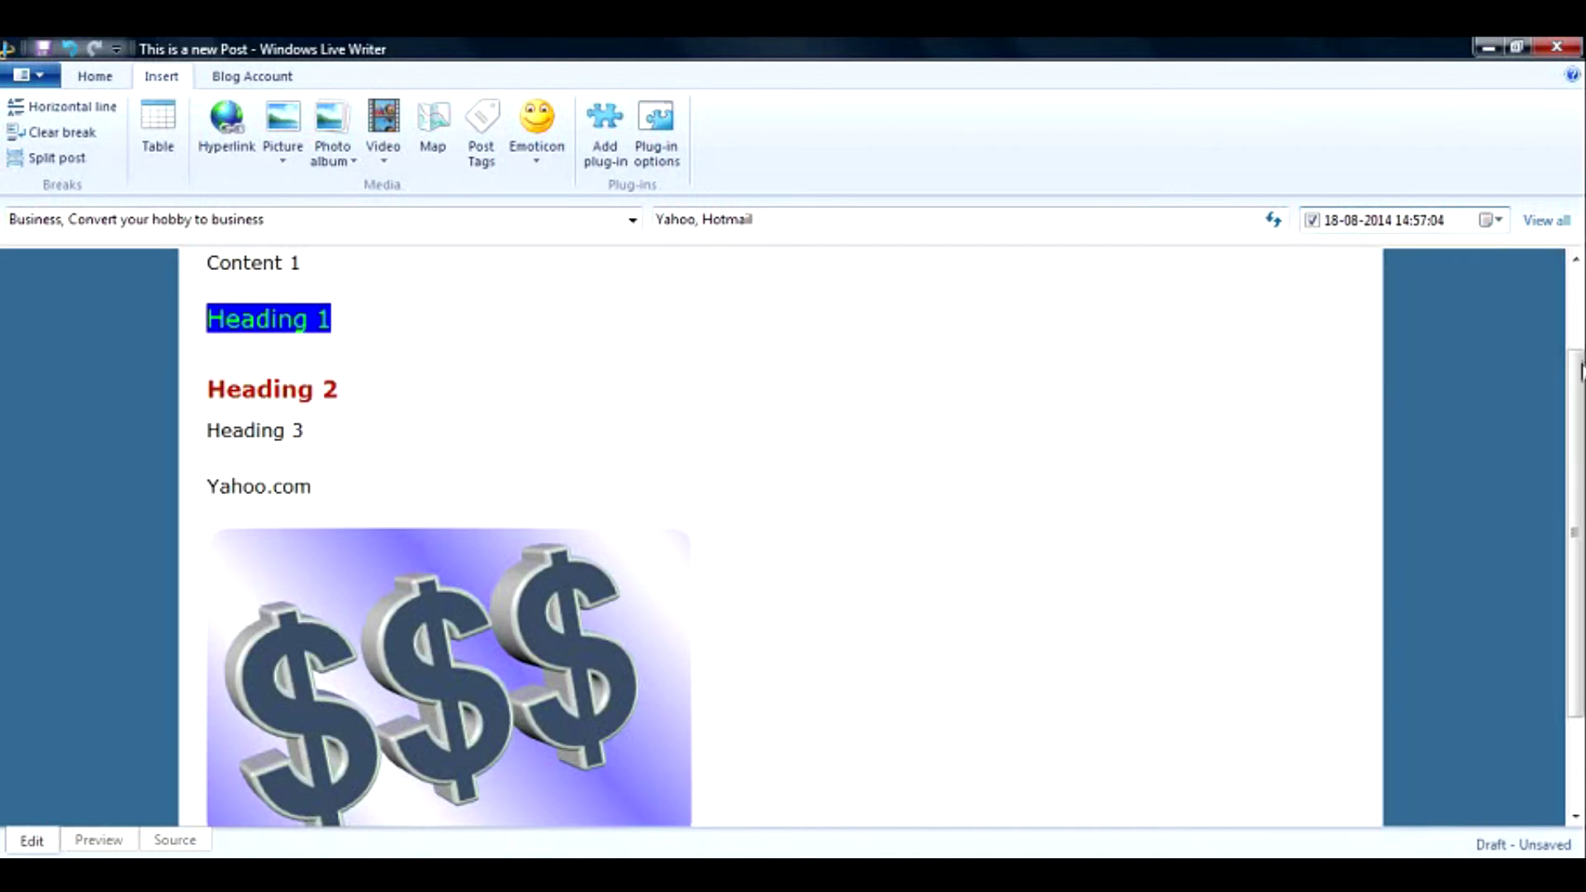
click(95, 840)
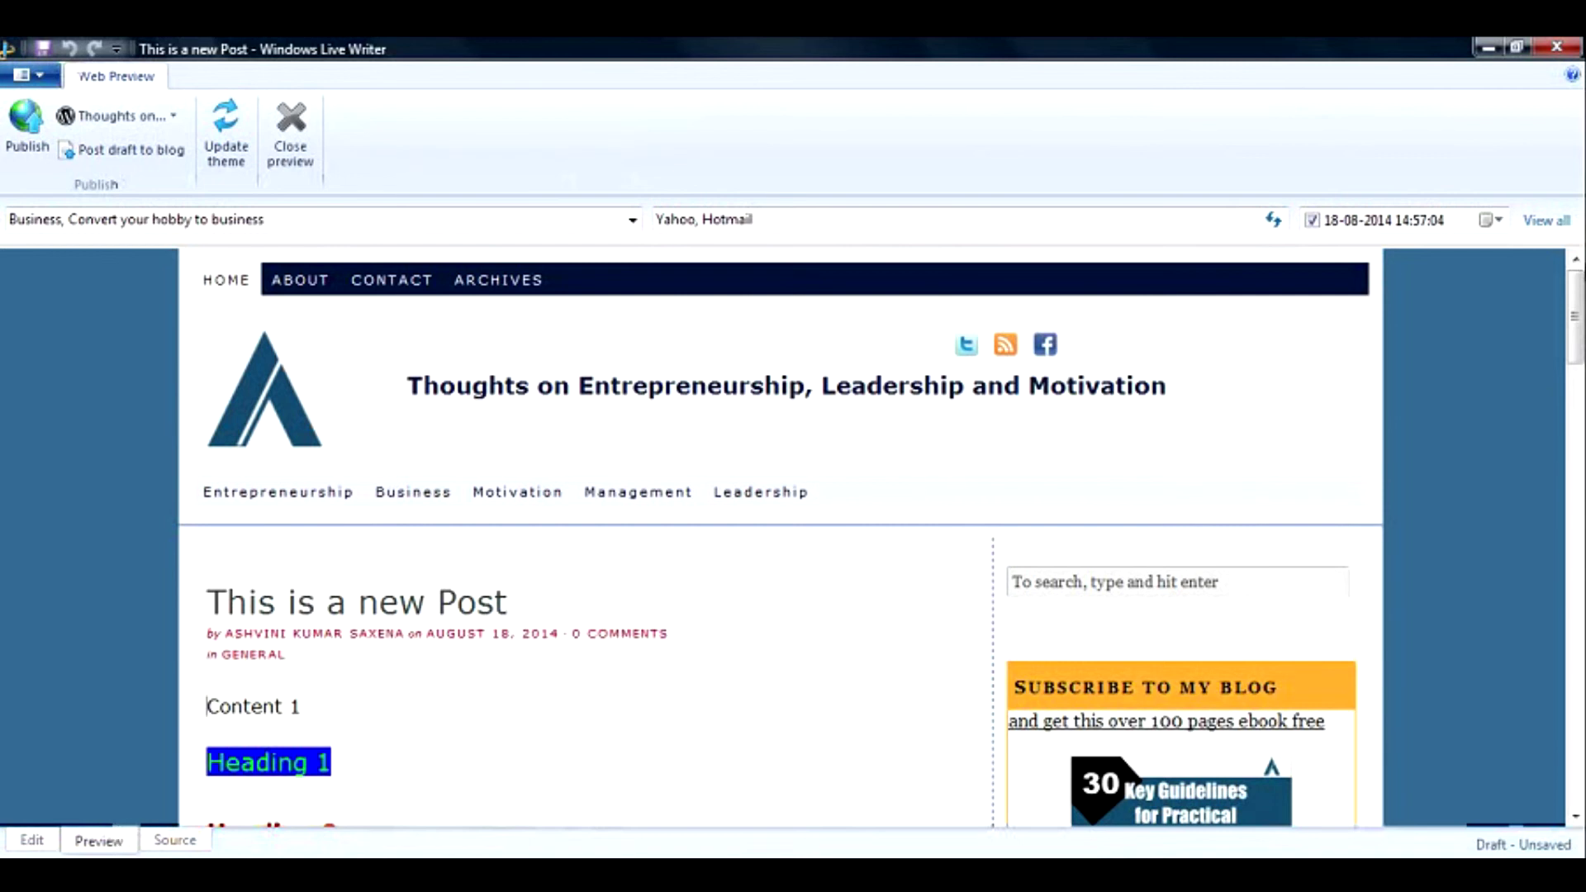
mouse_move(1579, 299)
mouse_down()
mouse_move(1579, 444)
mouse_move(1579, 328)
mouse_up()
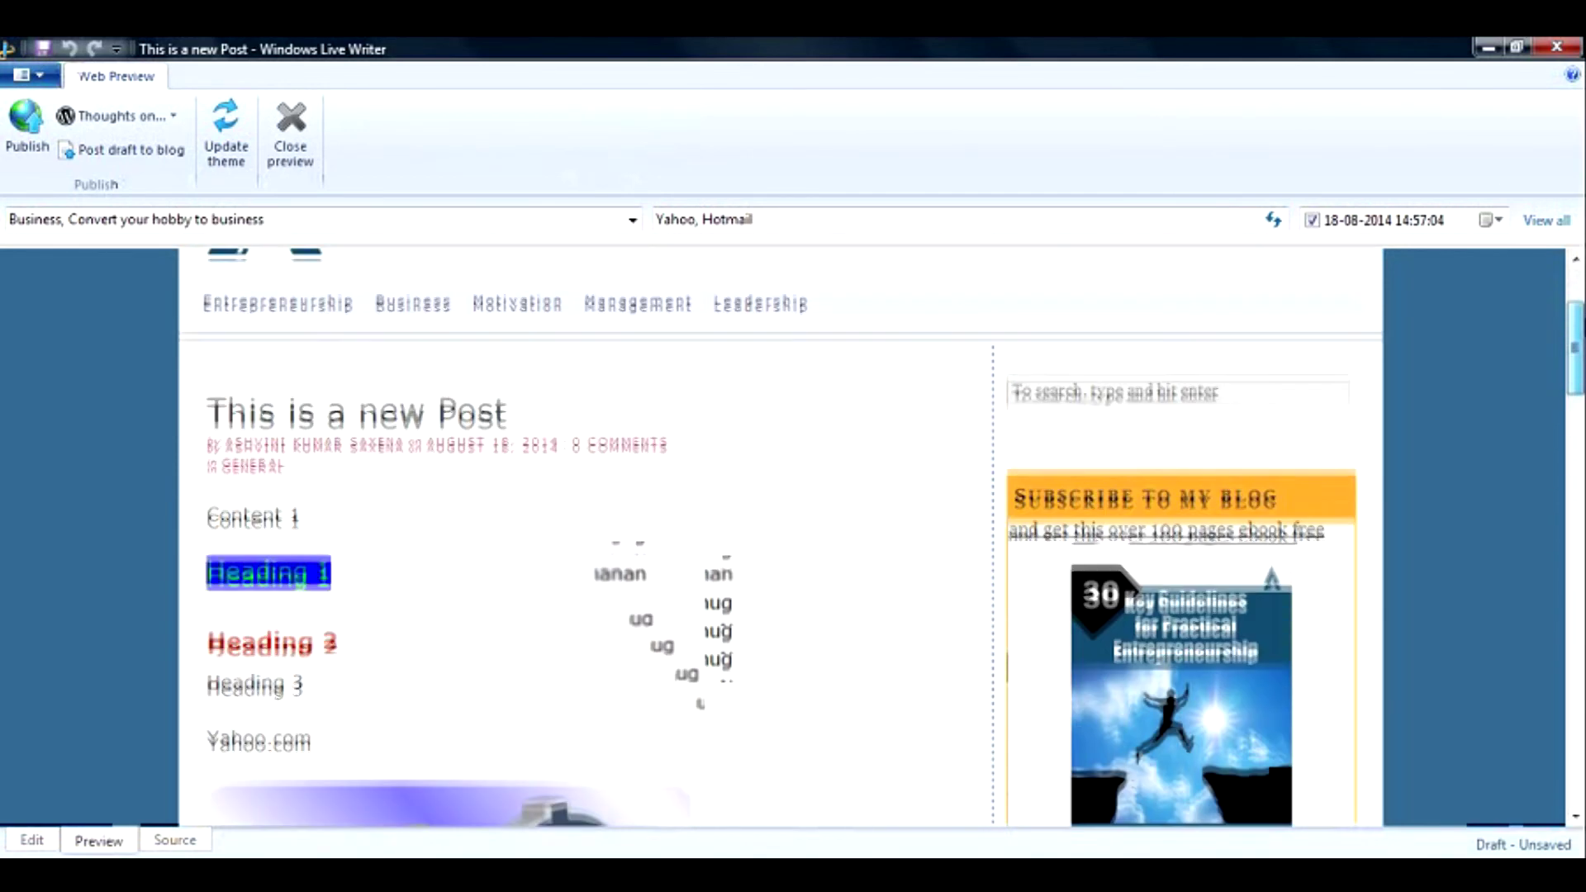
click(199, 843)
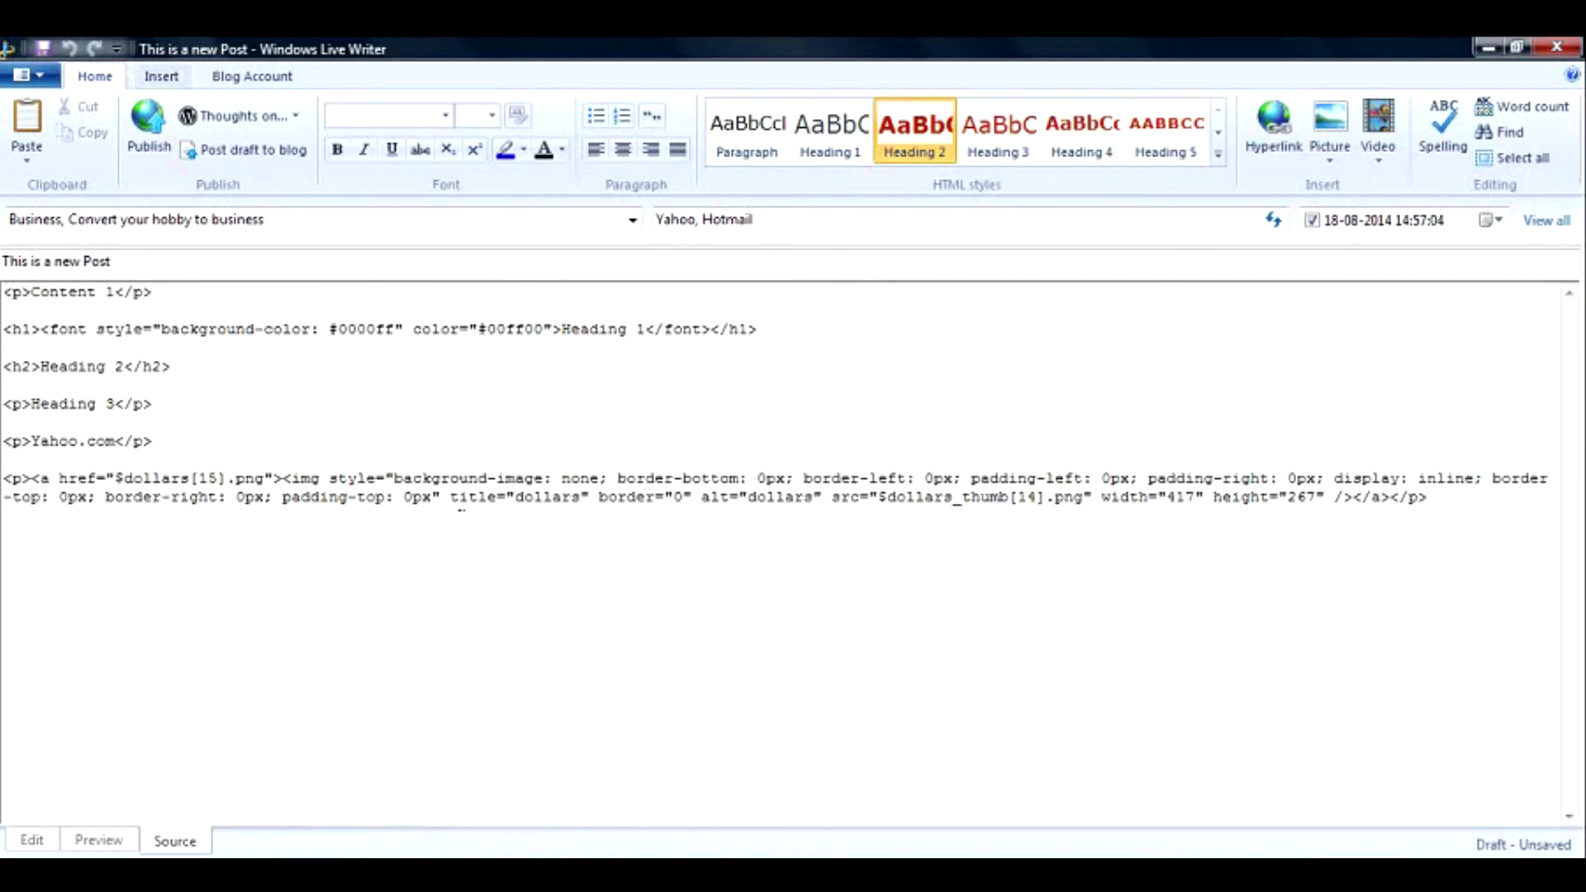
click(45, 848)
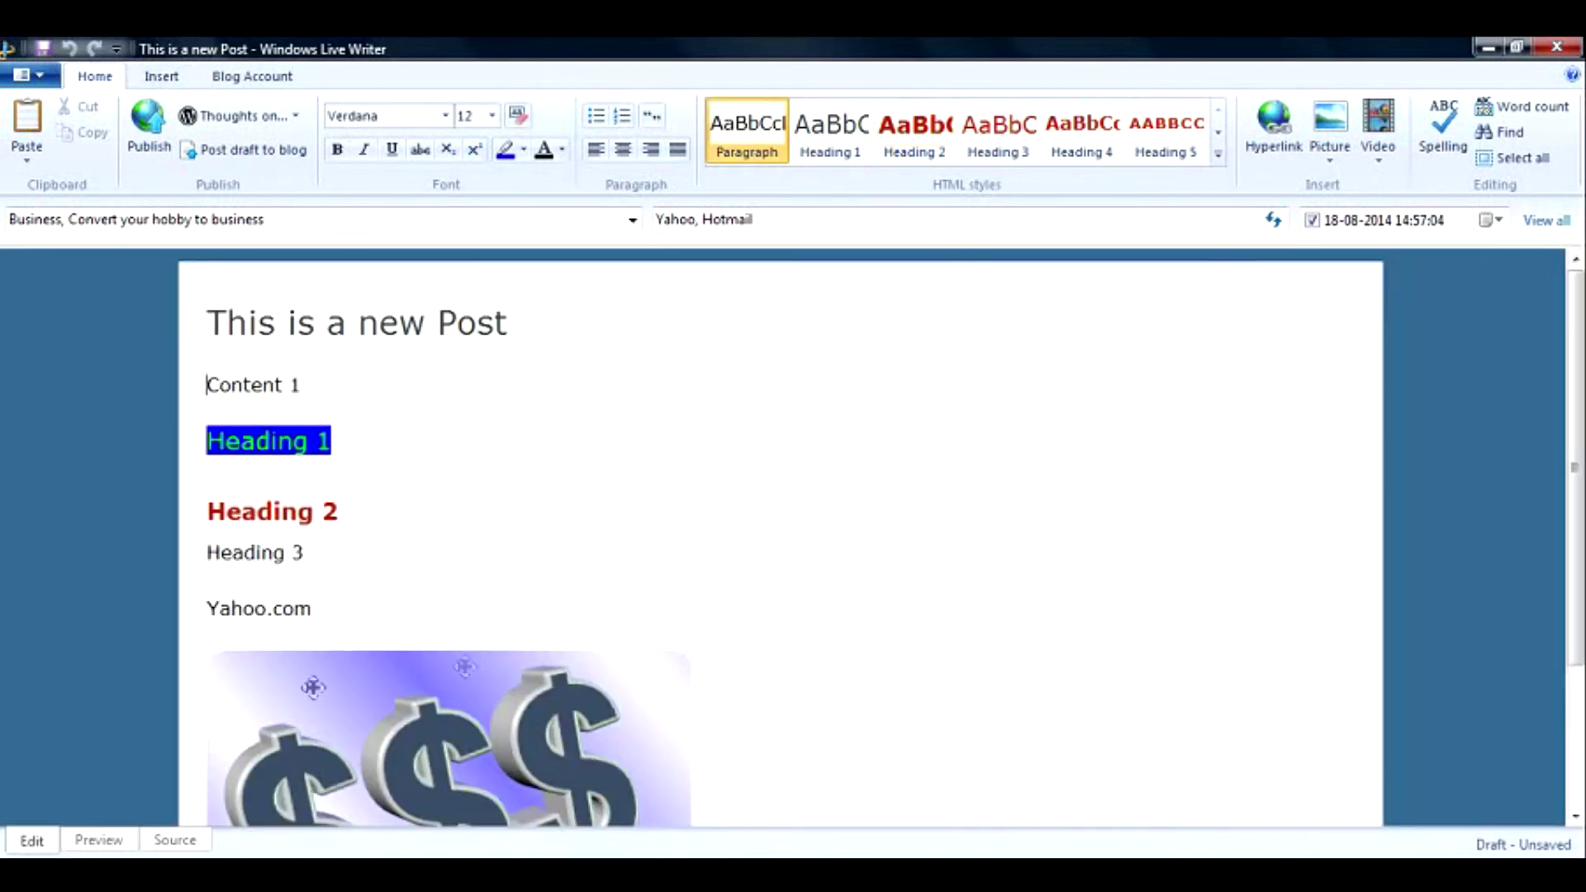
click(202, 848)
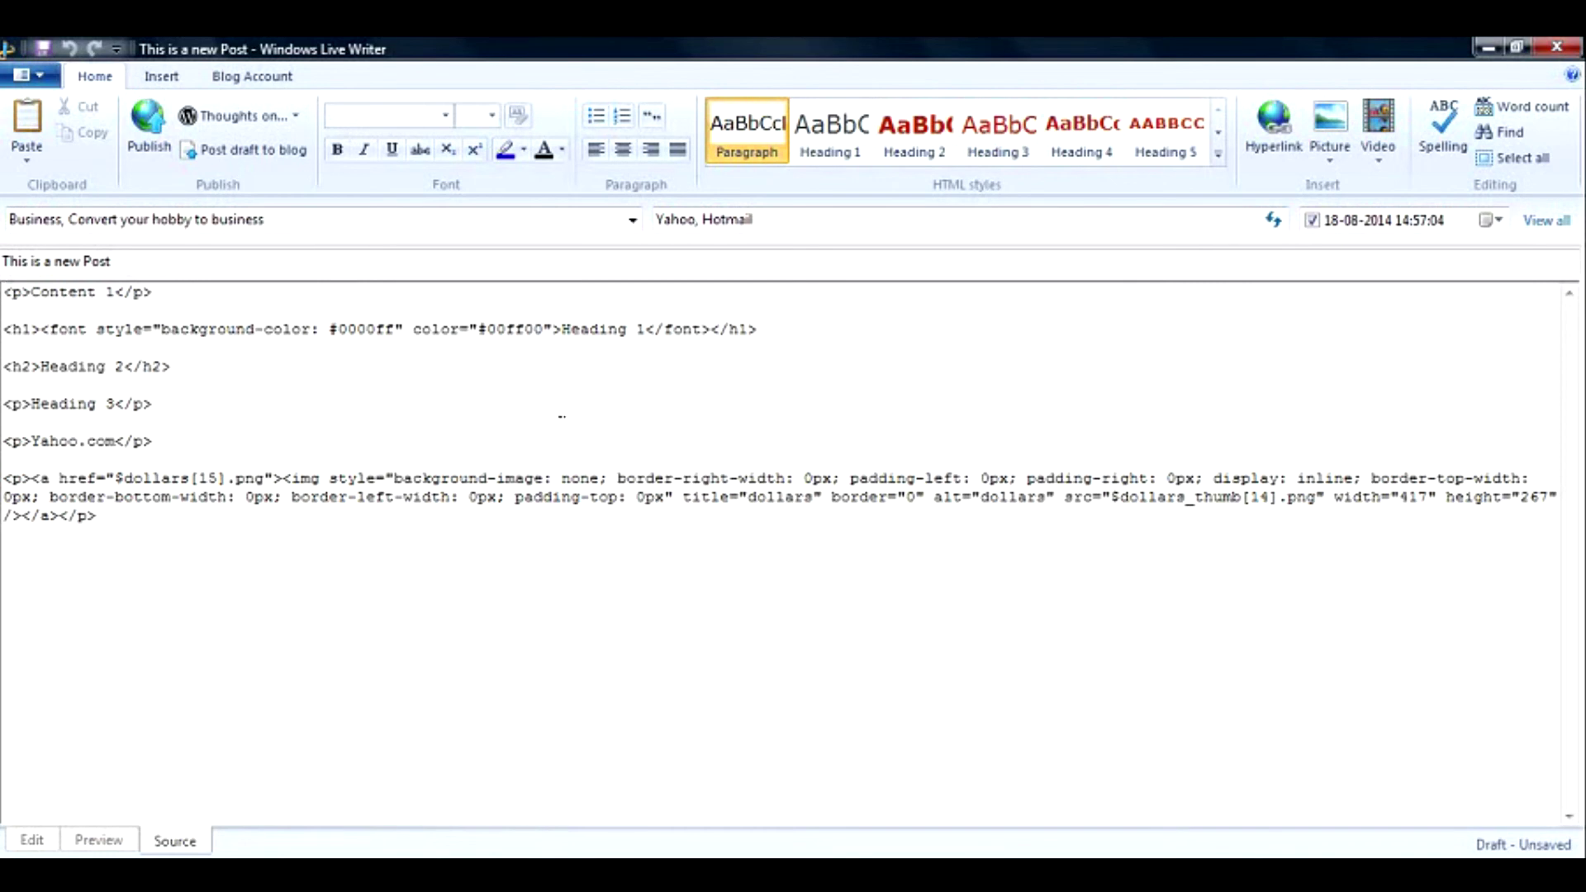
key(F11)
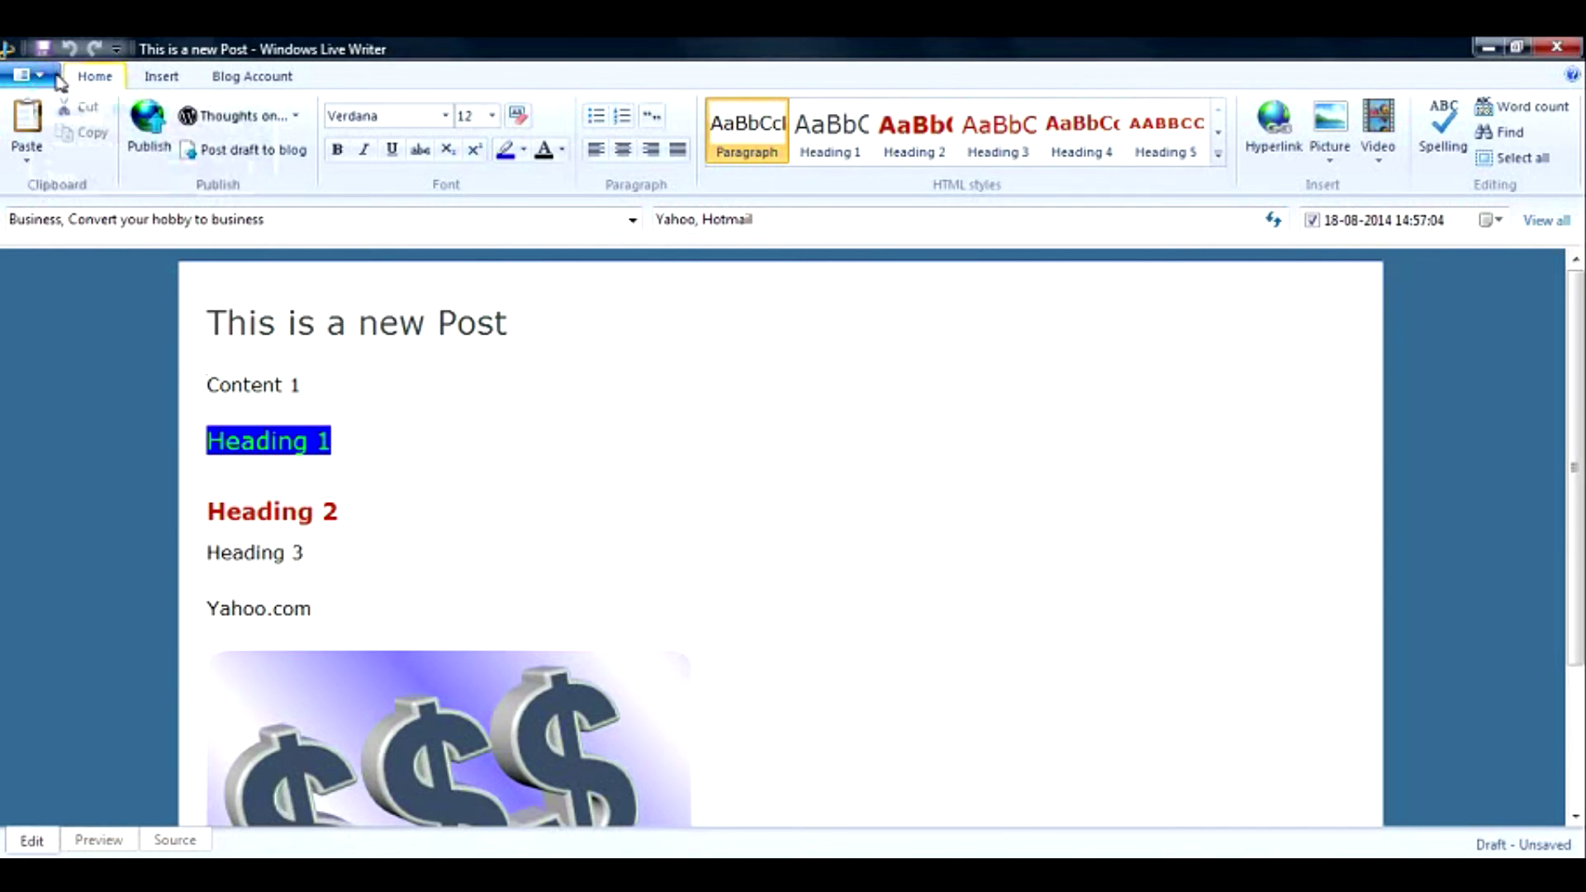
Look over the application menu's Save options, then post the draft to the WordPress blog.
click(56, 76)
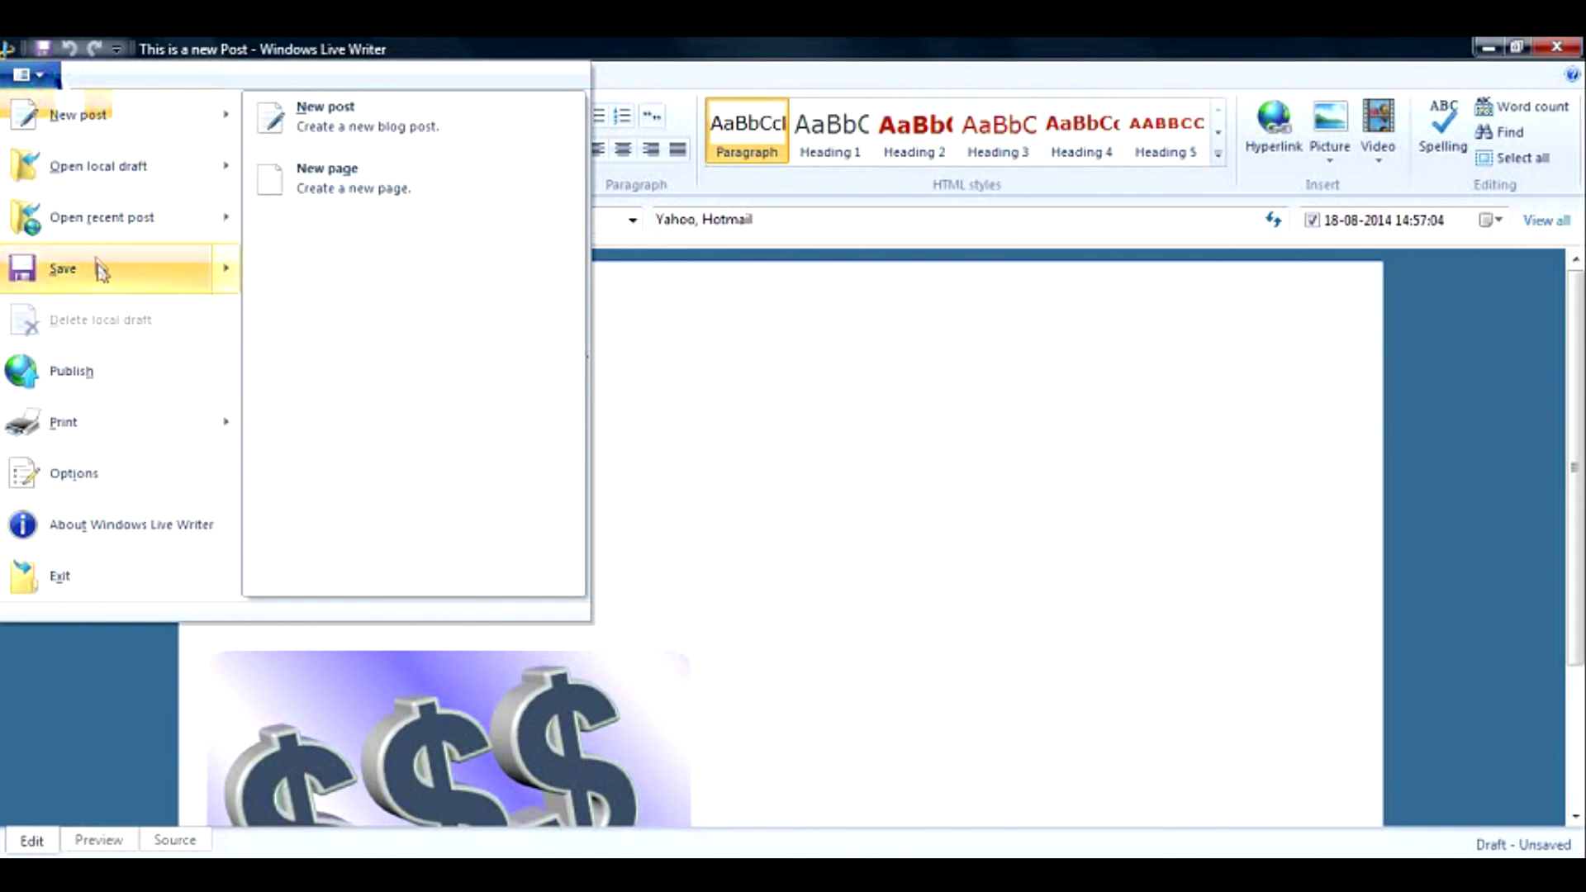
mouse_move(99, 268)
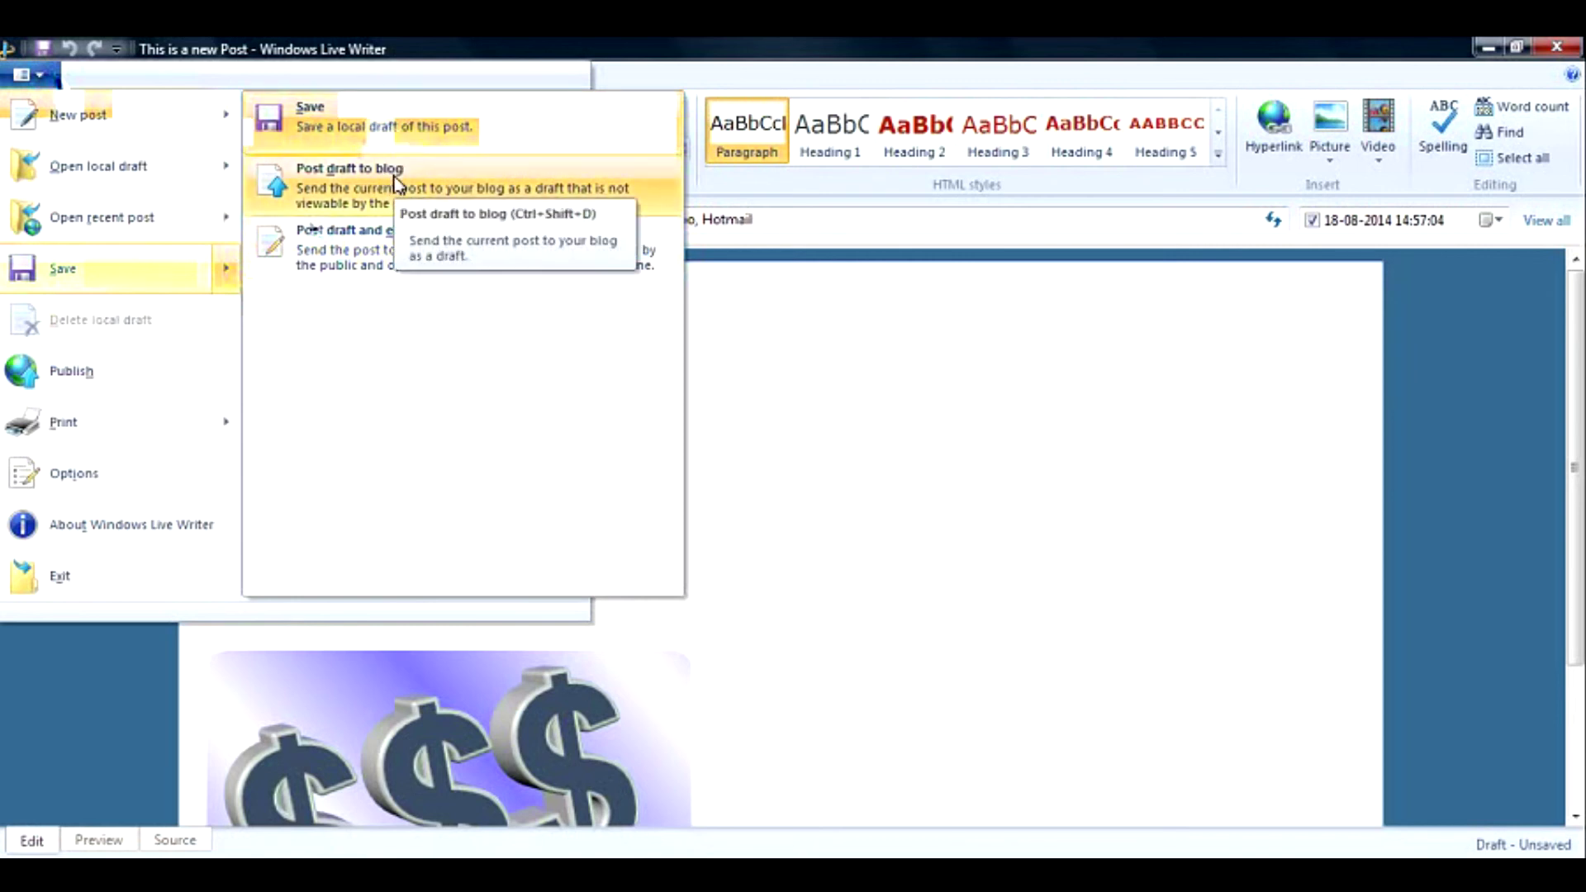
click(770, 297)
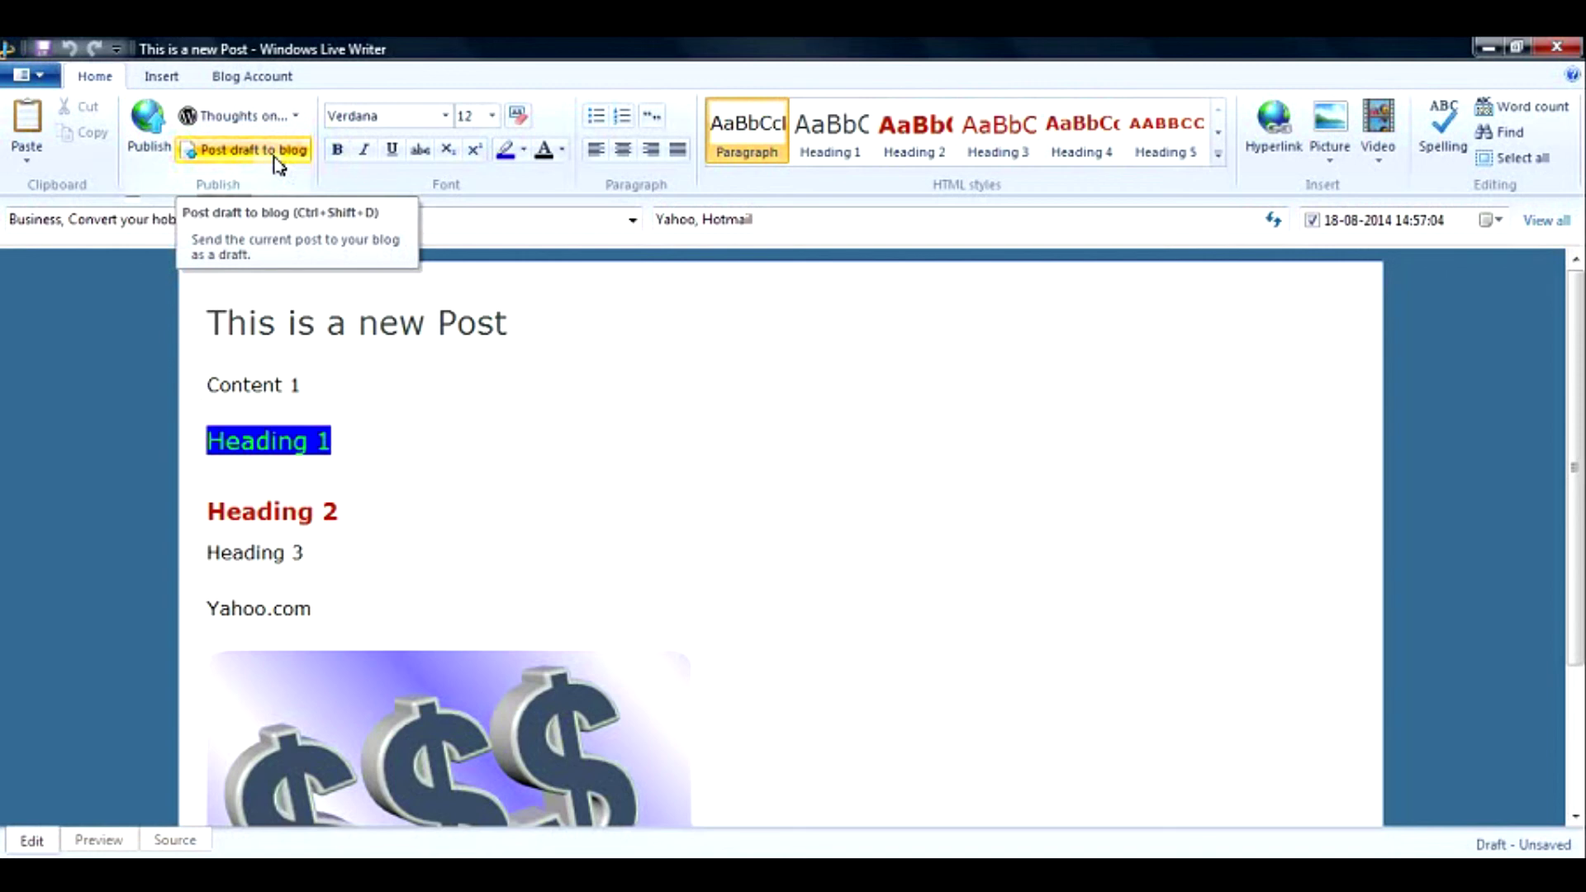
click(274, 155)
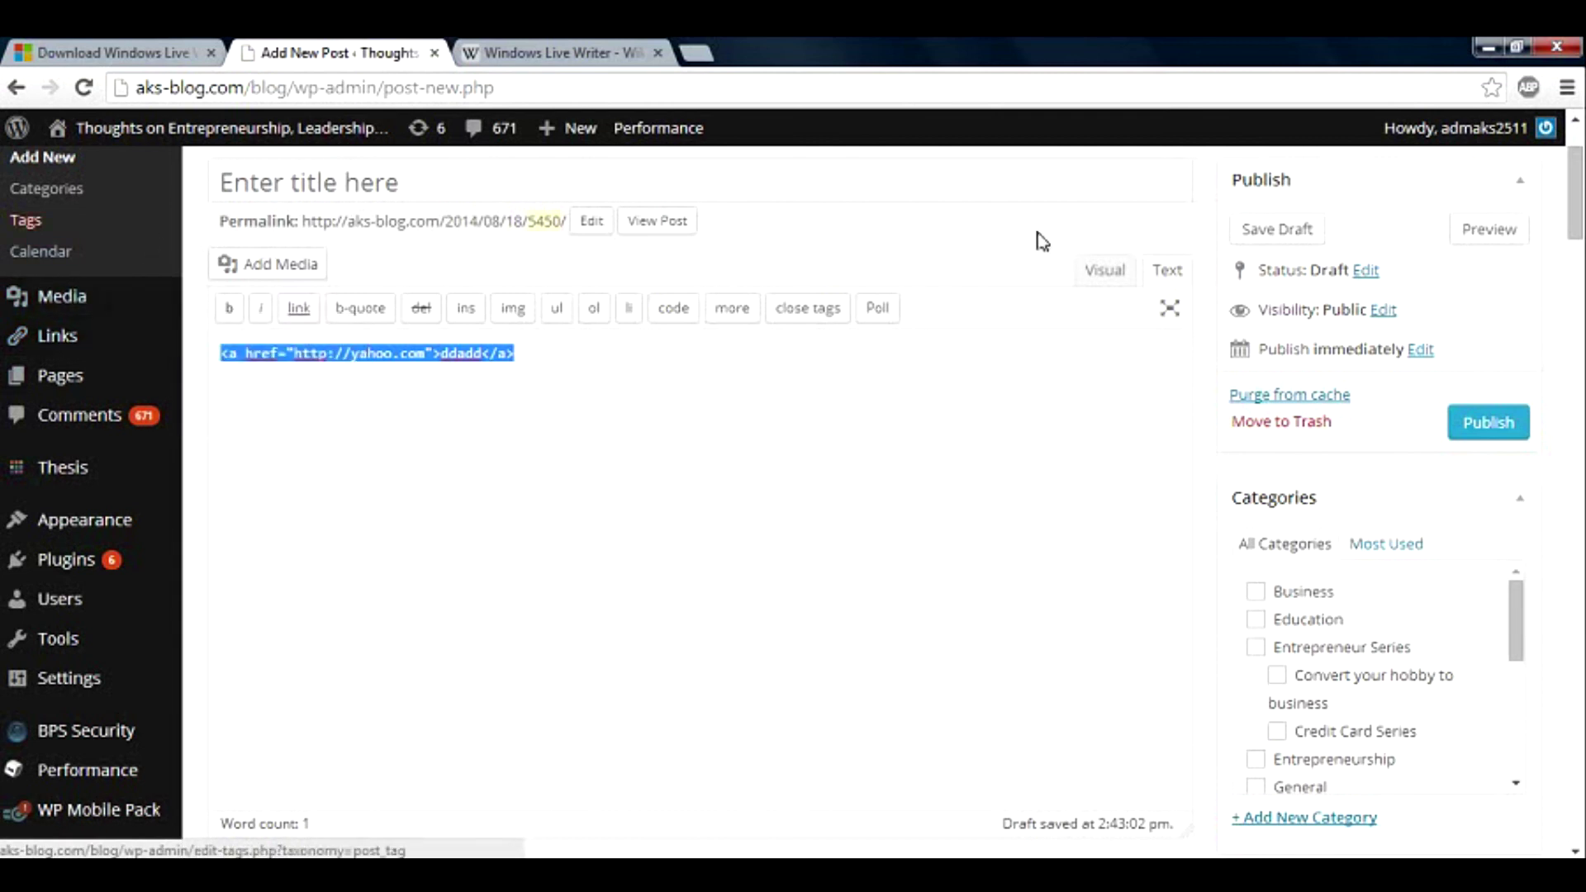
Leave the unsaved new-post page for All Posts and filter the list to Drafts.
scroll(1040, 240, up, 2)
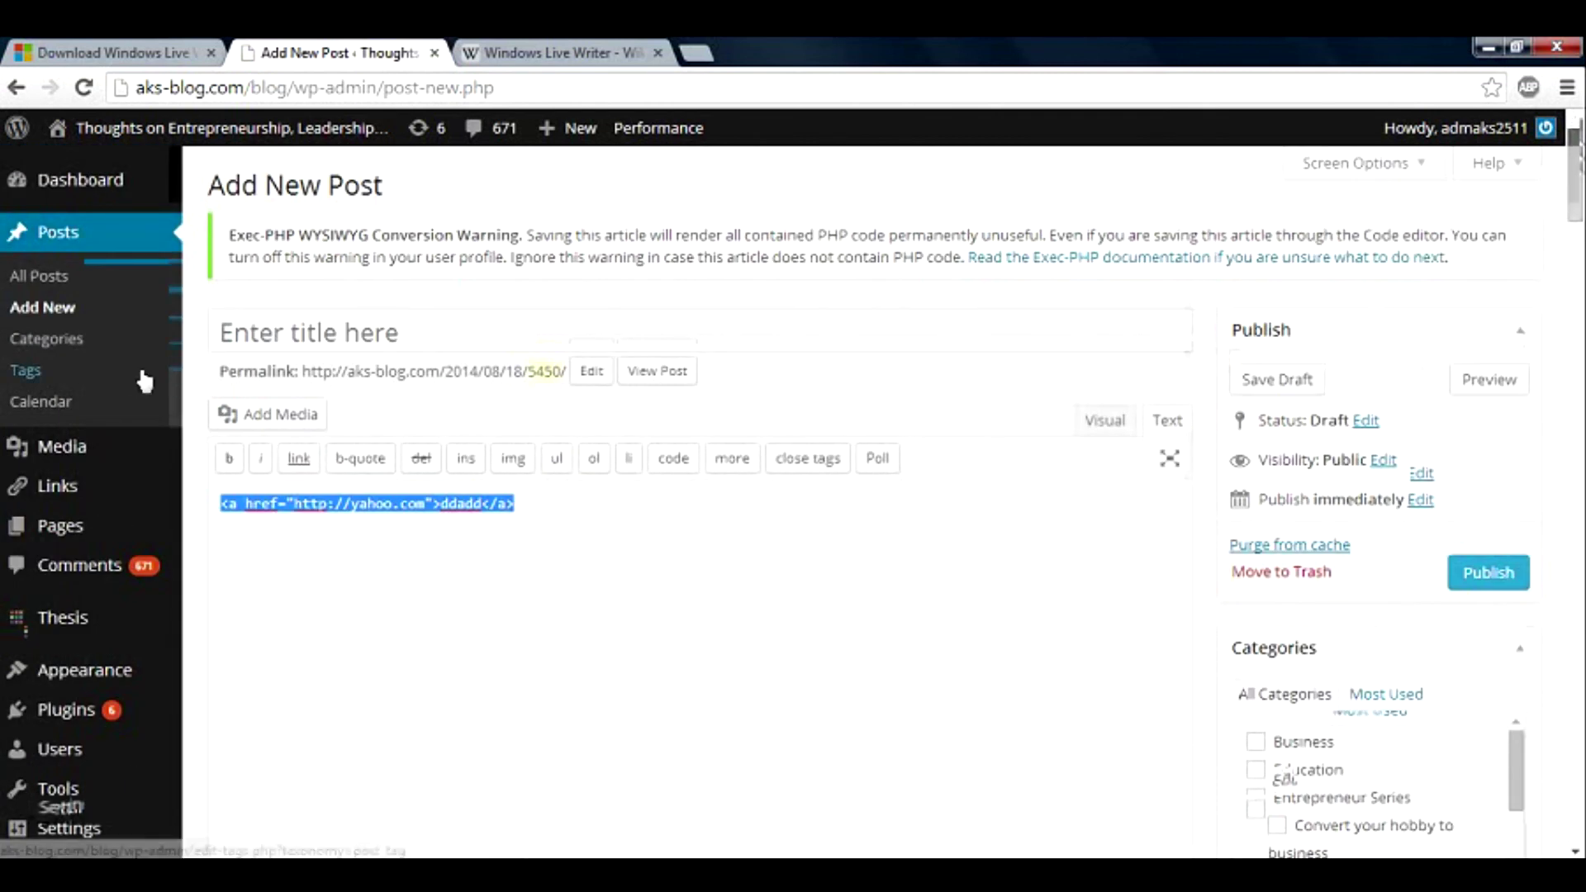
click(113, 291)
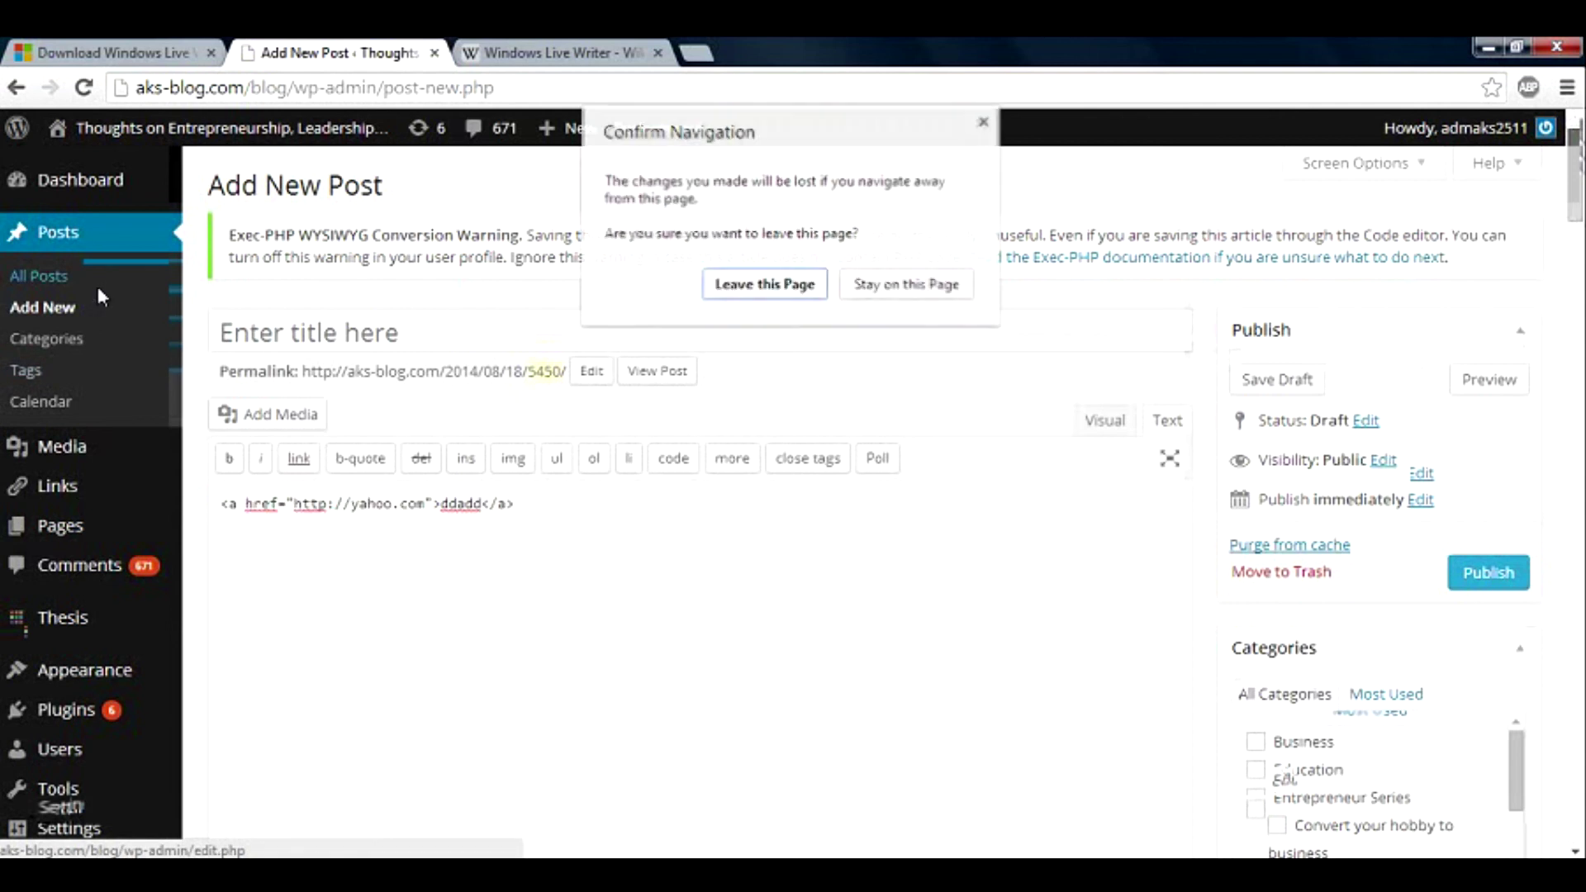
click(740, 291)
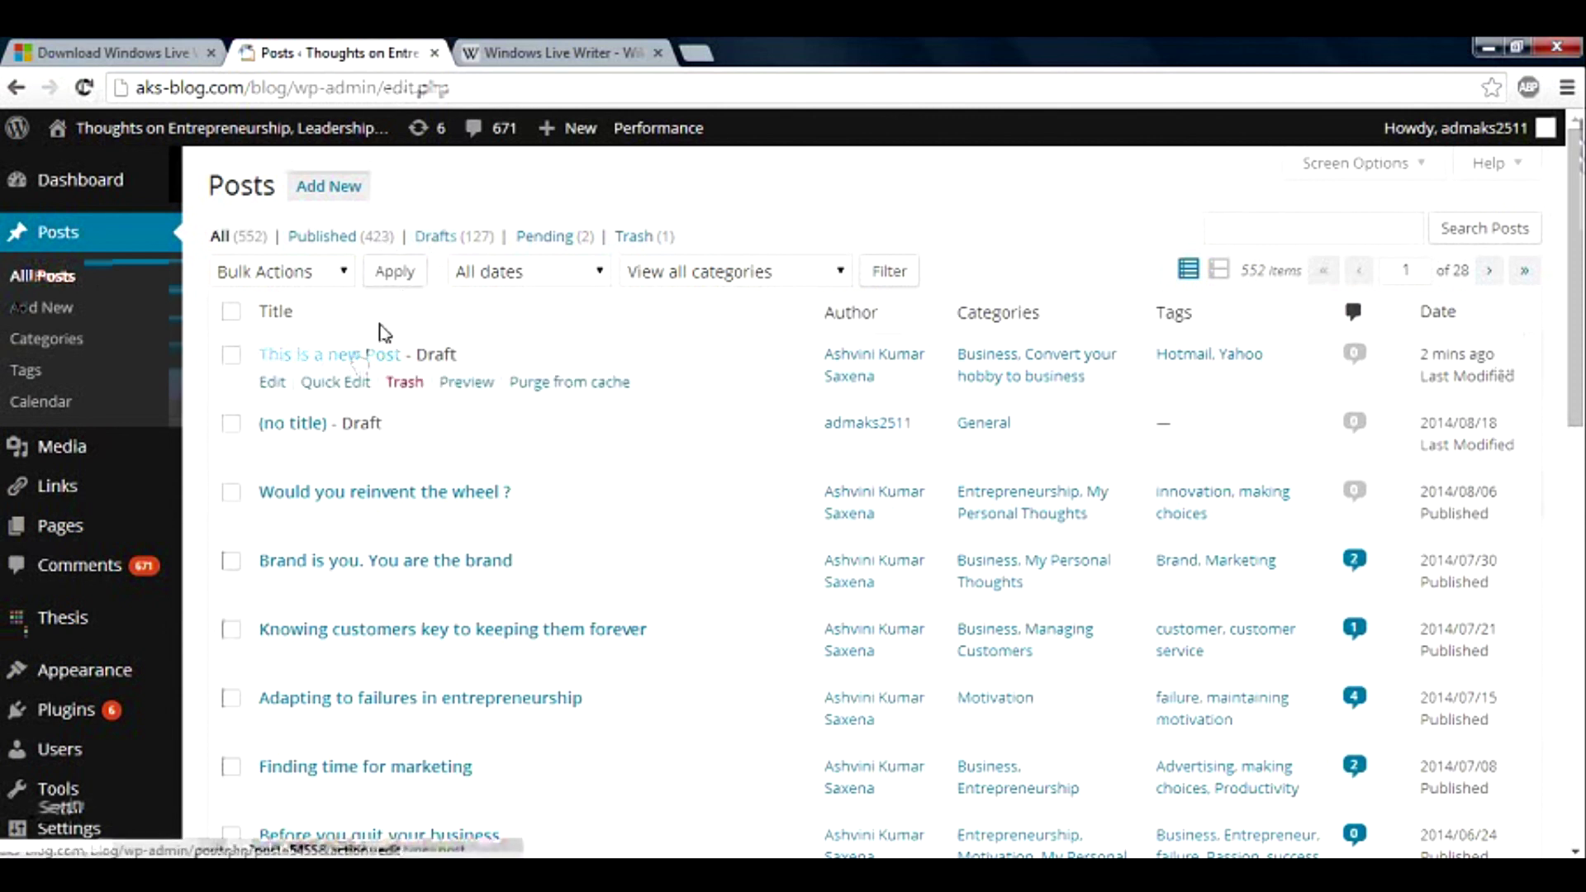
click(451, 237)
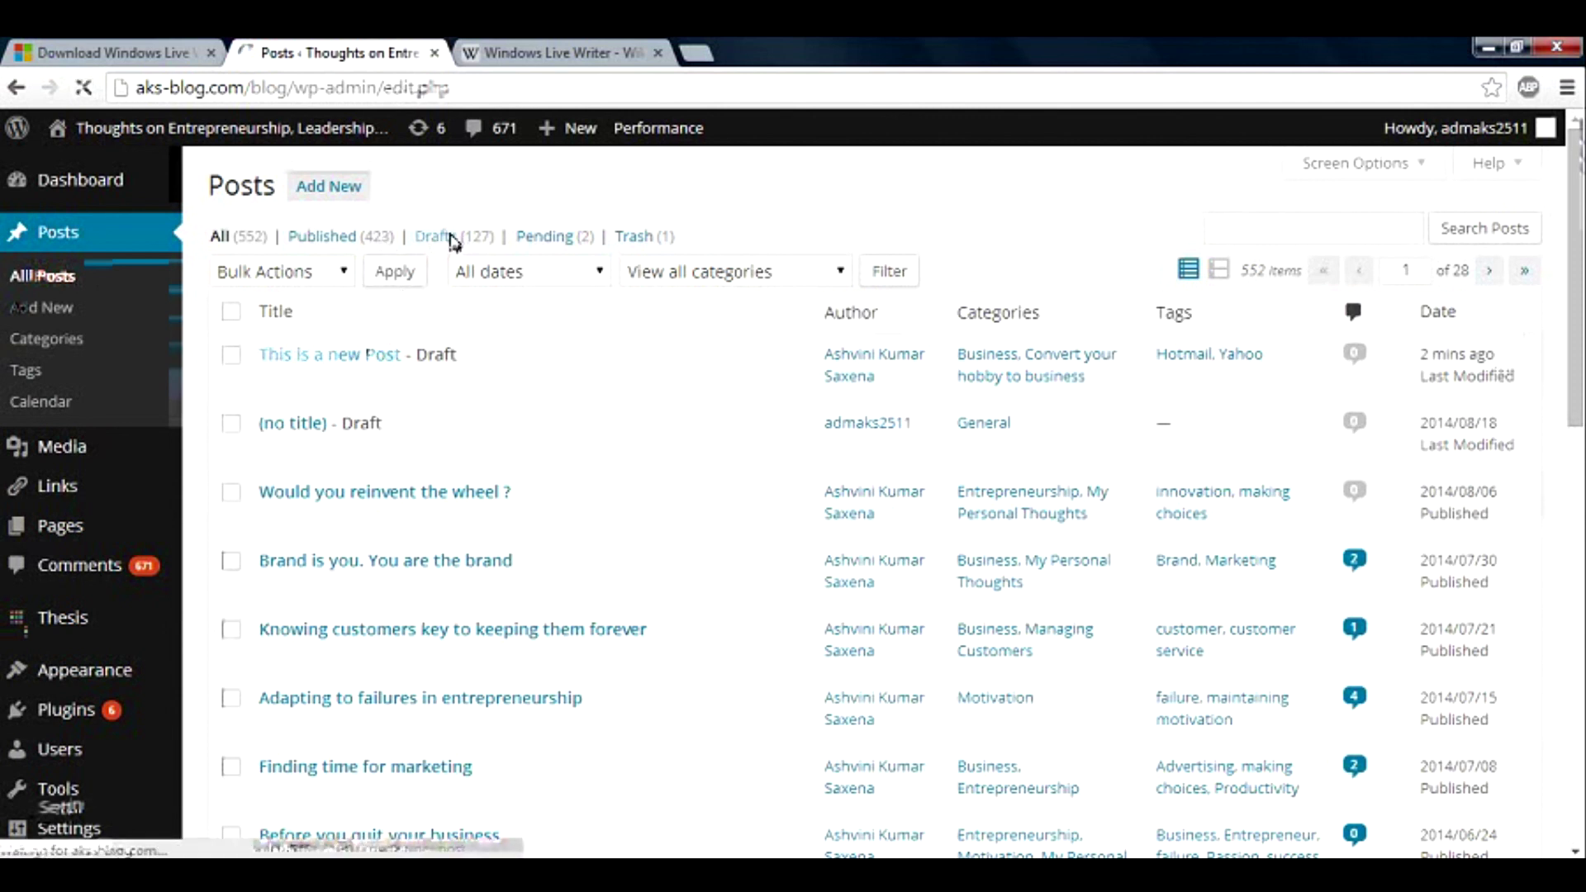
Open the 'This is a new Post' draft and scroll through its headings and dollar picture.
click(354, 368)
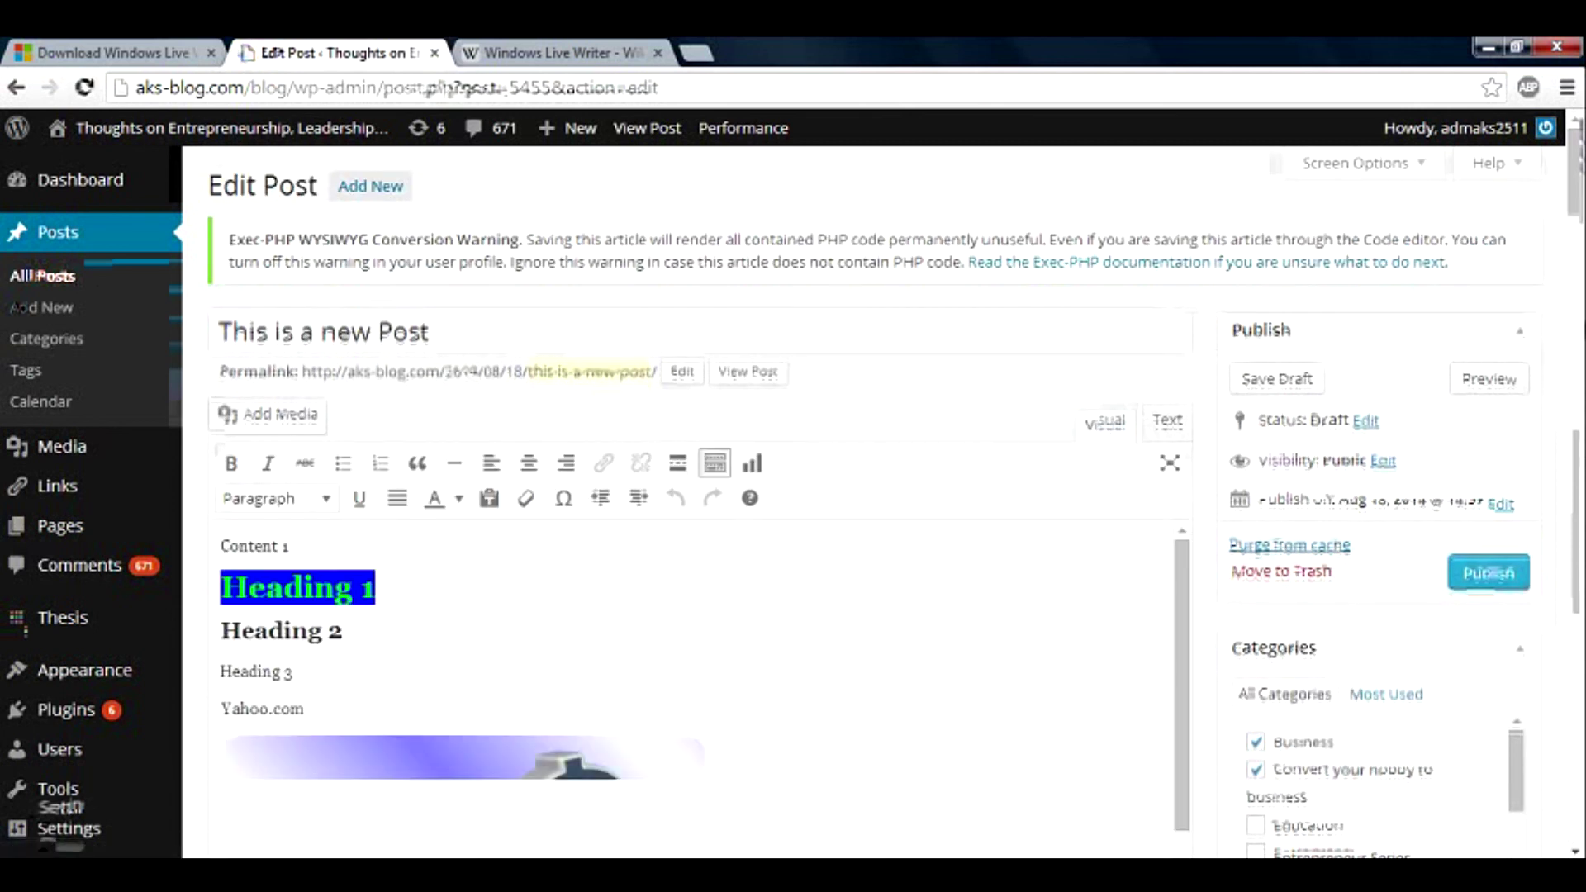
scroll(941, 354, down, 6)
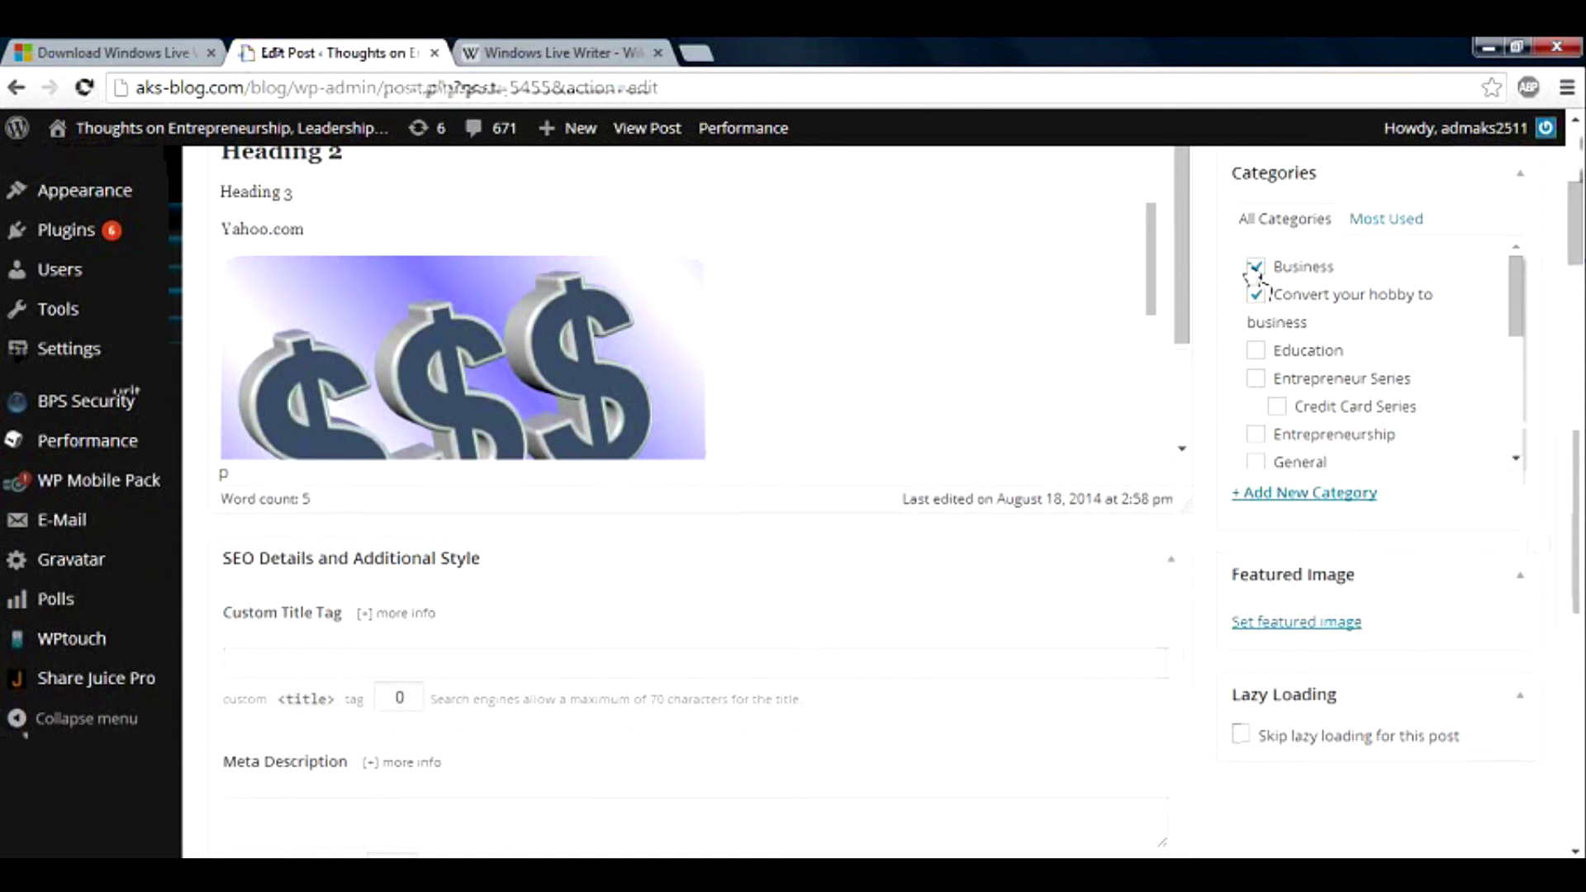
drag(1575, 219, 1574, 165)
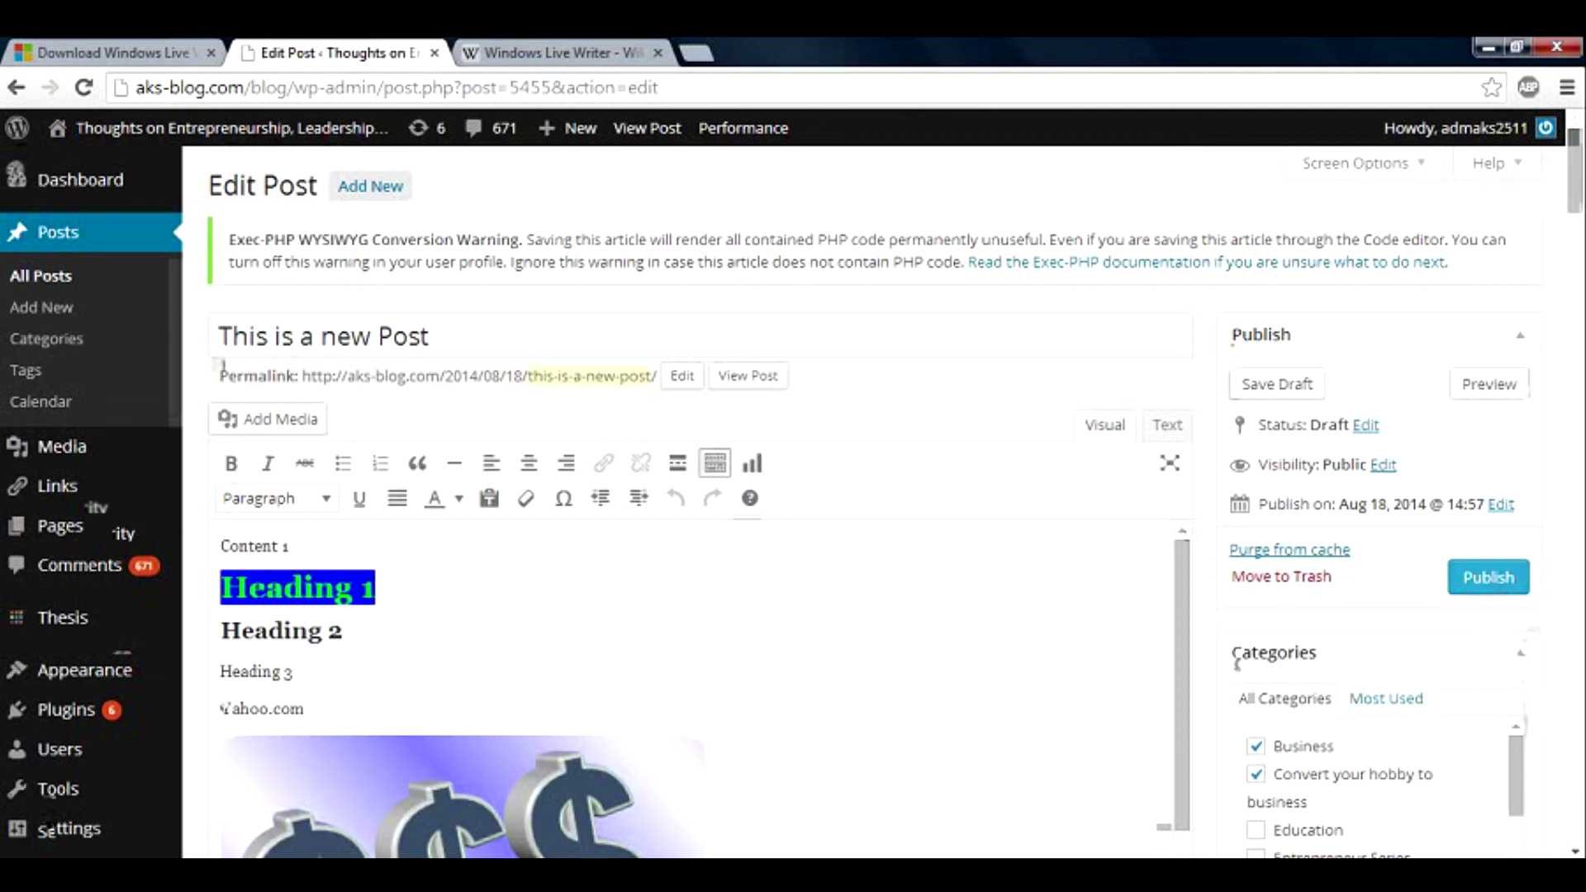
Switch back to Windows Live Writer, browse the application menu's recent posts, then close the menu.
click(462, 825)
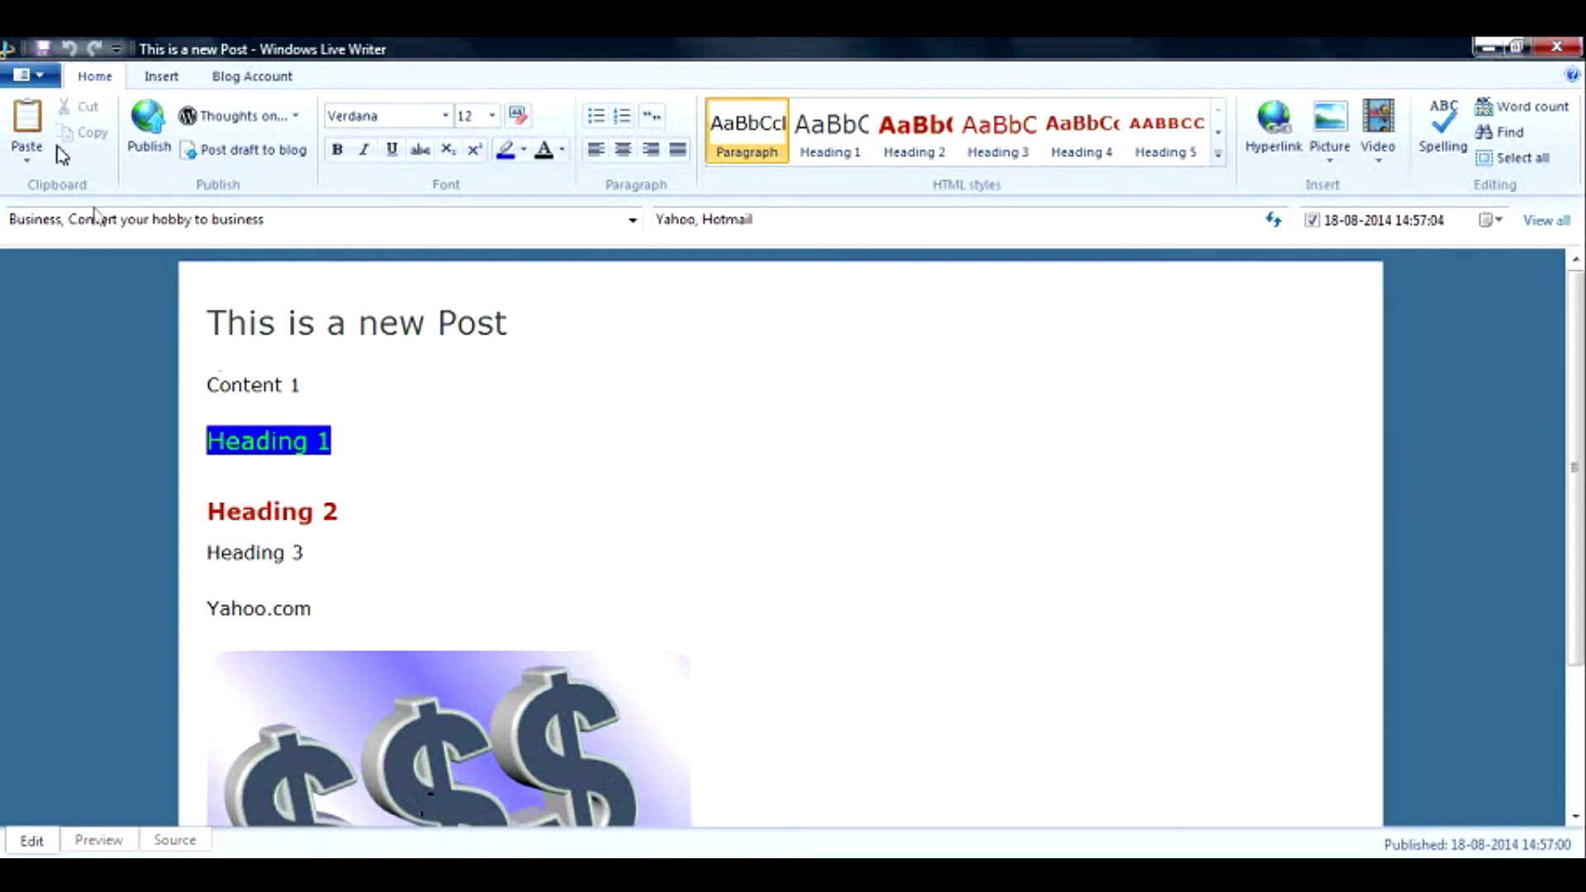
click(33, 75)
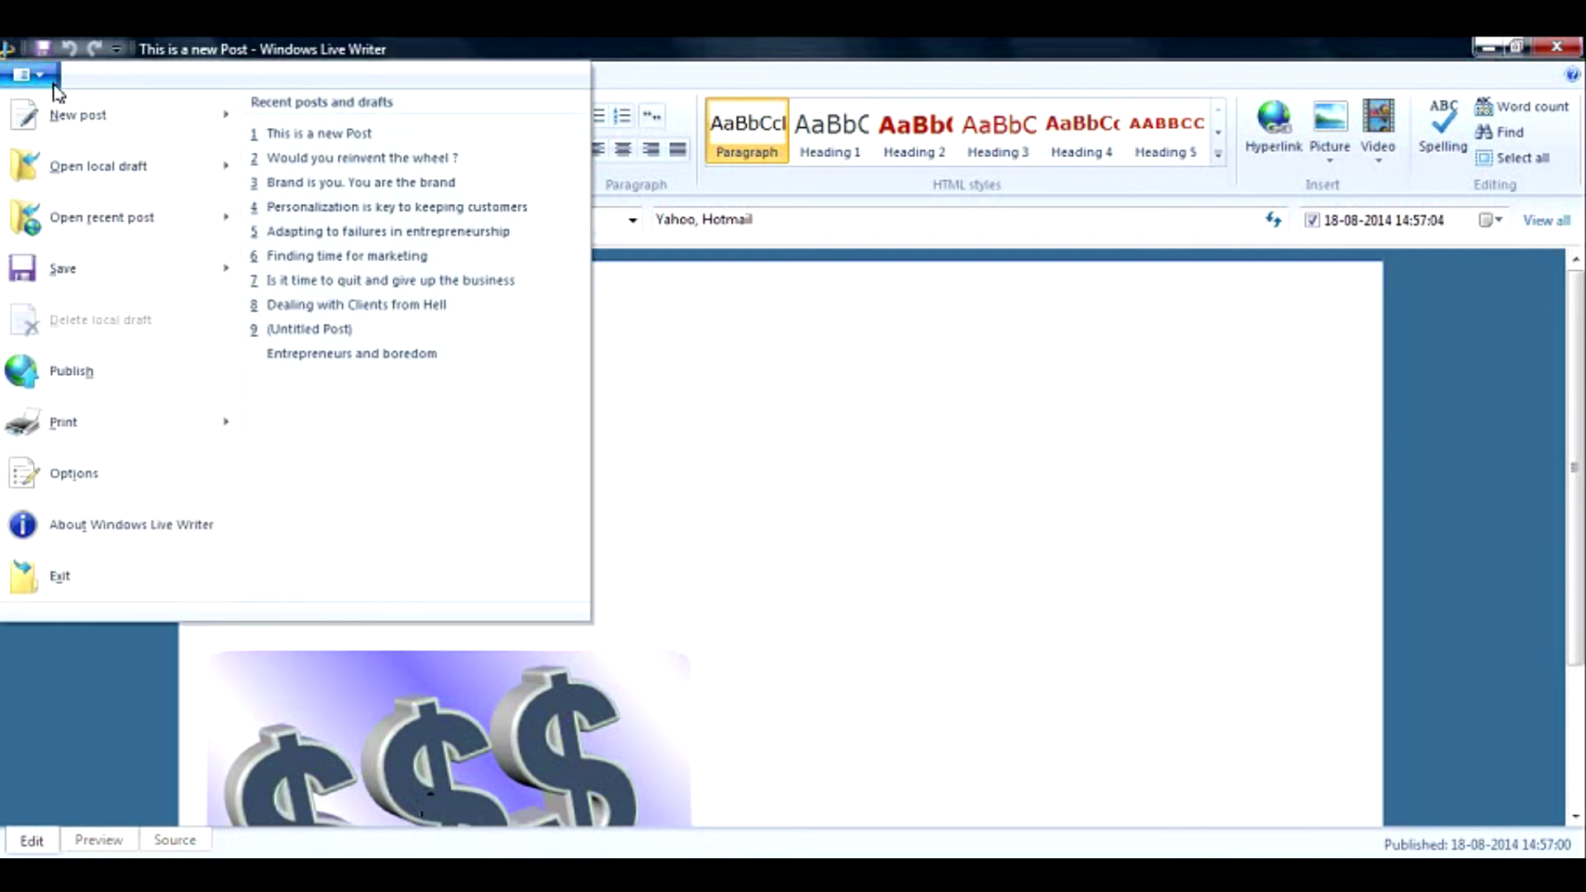
mouse_move(170, 160)
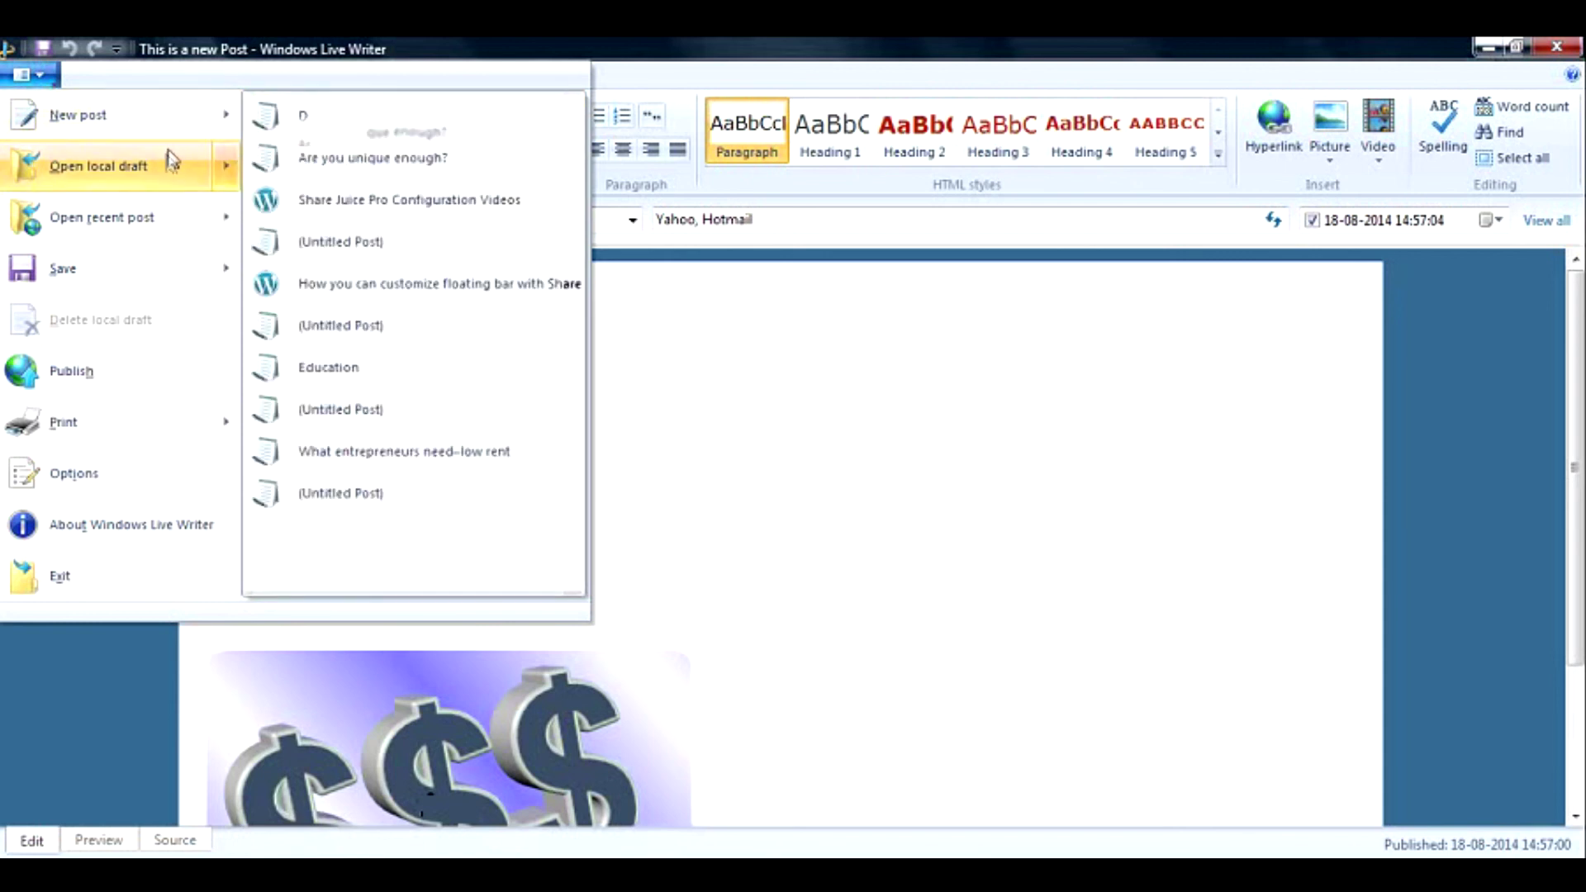
mouse_move(169, 126)
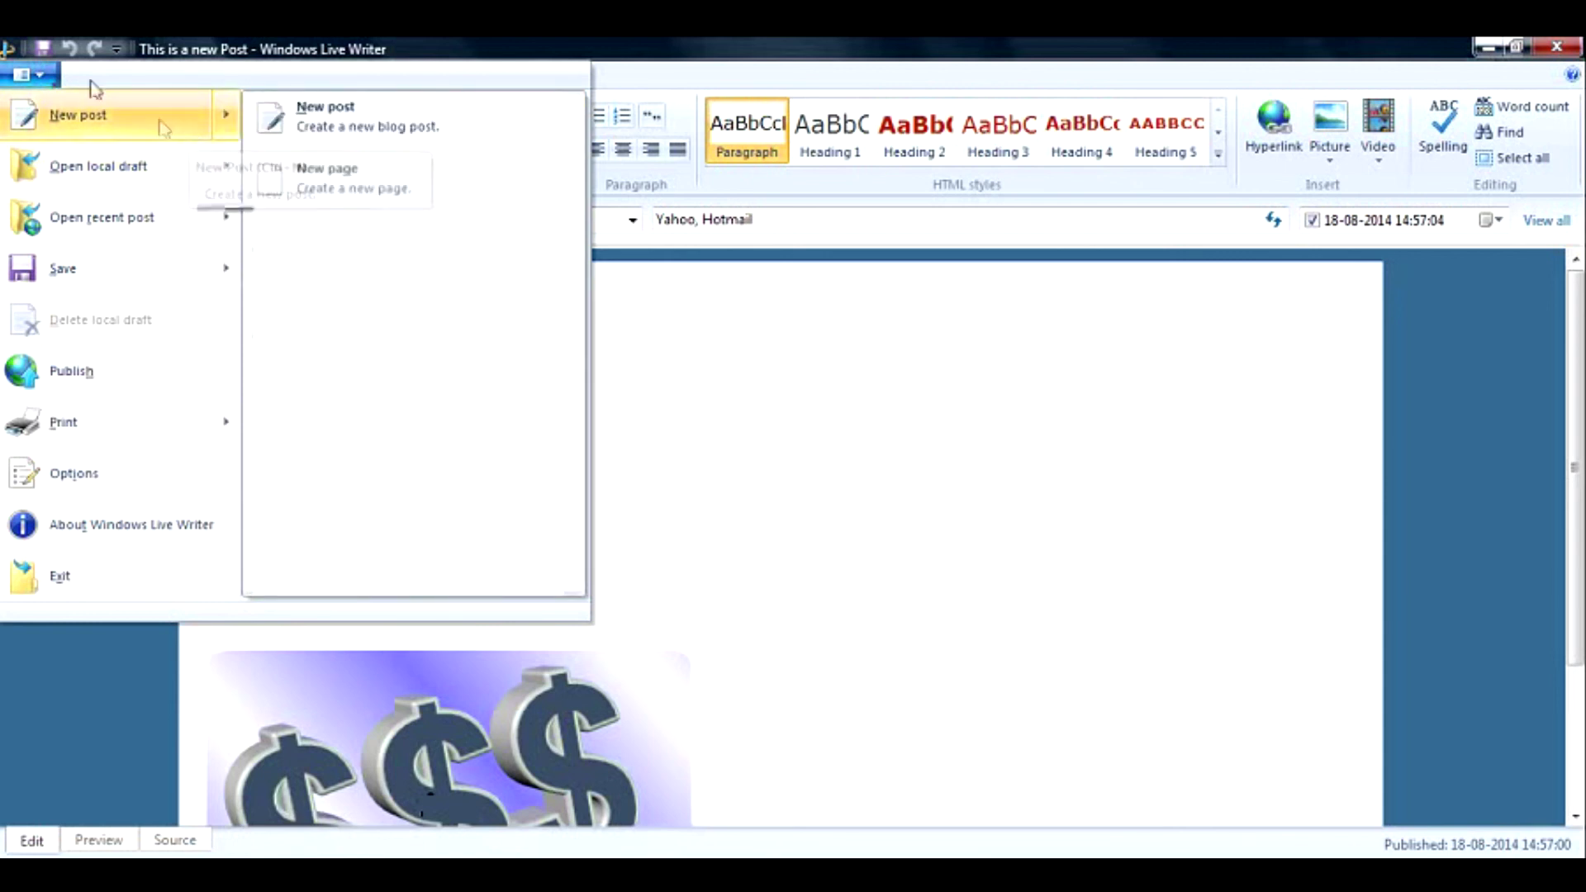
click(40, 75)
click(48, 77)
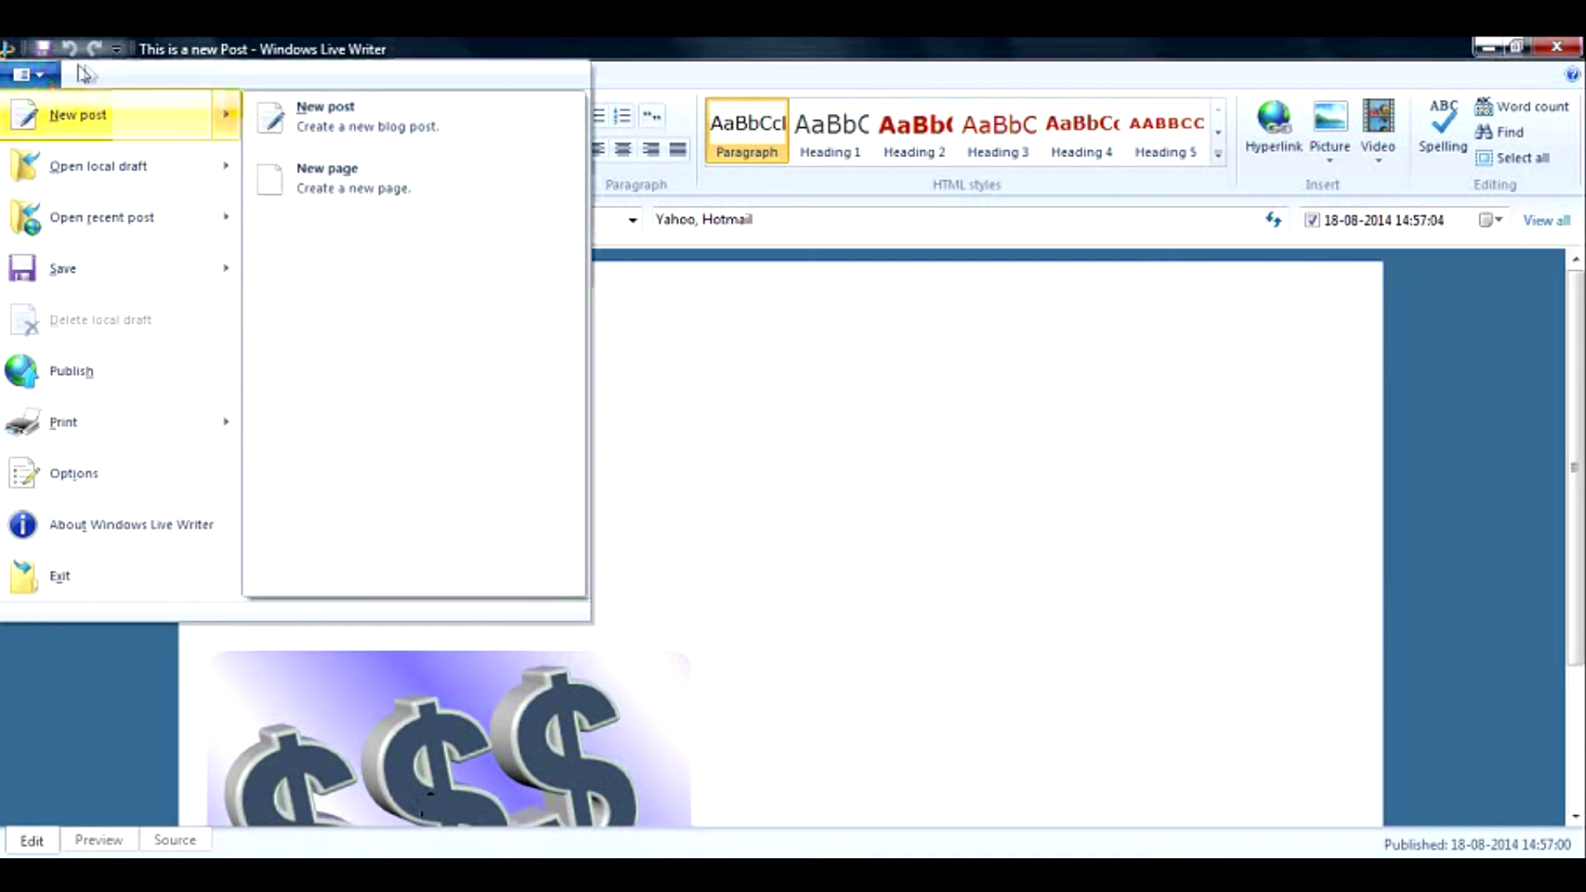
click(53, 79)
click(51, 79)
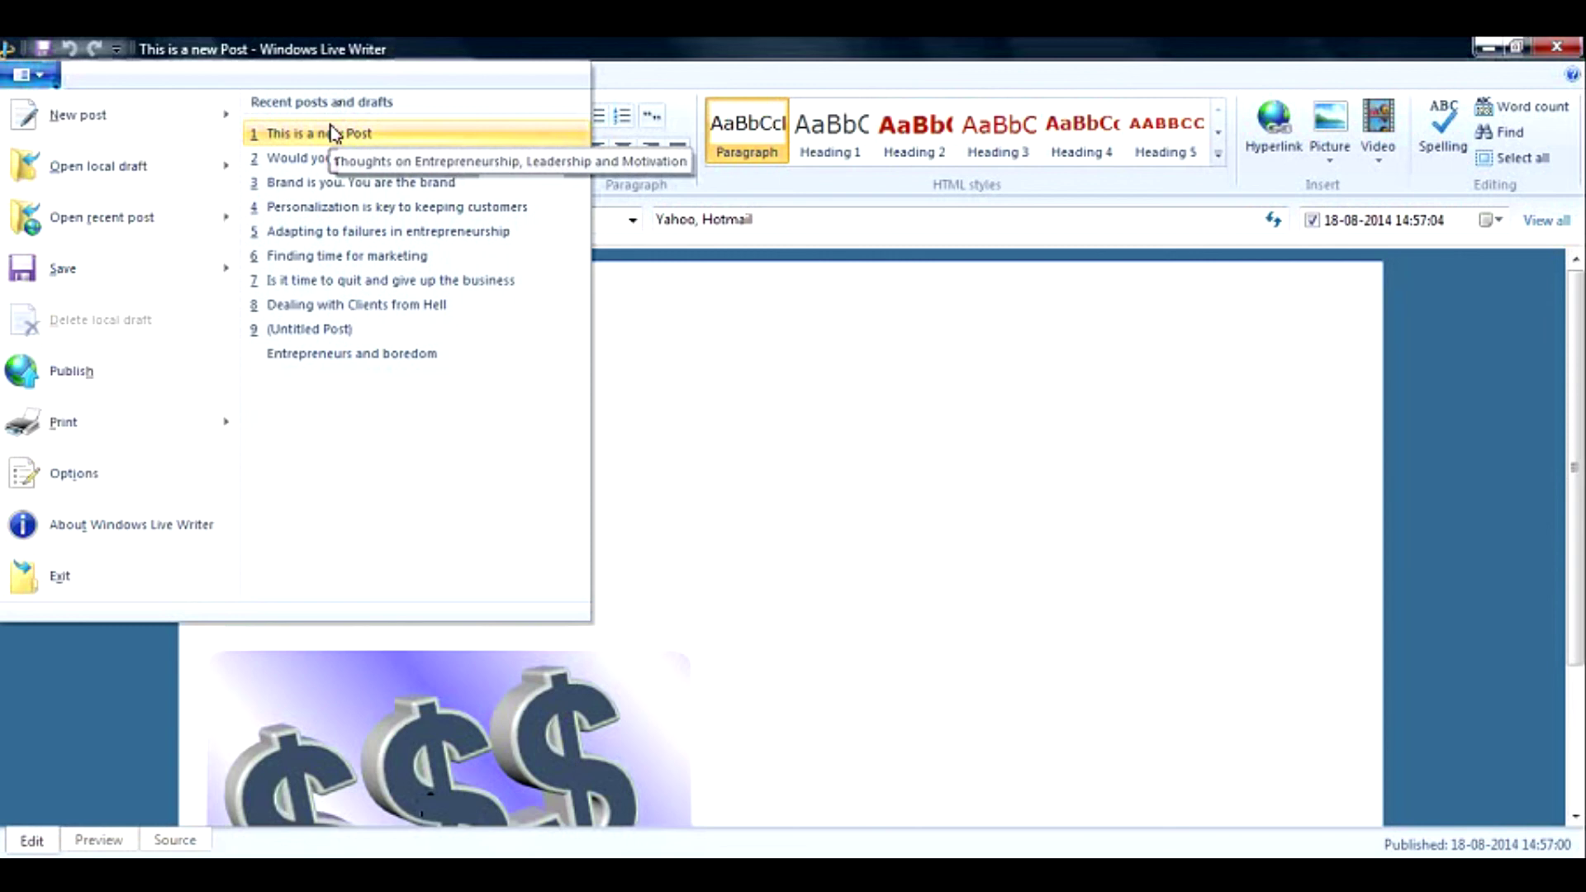
click(691, 471)
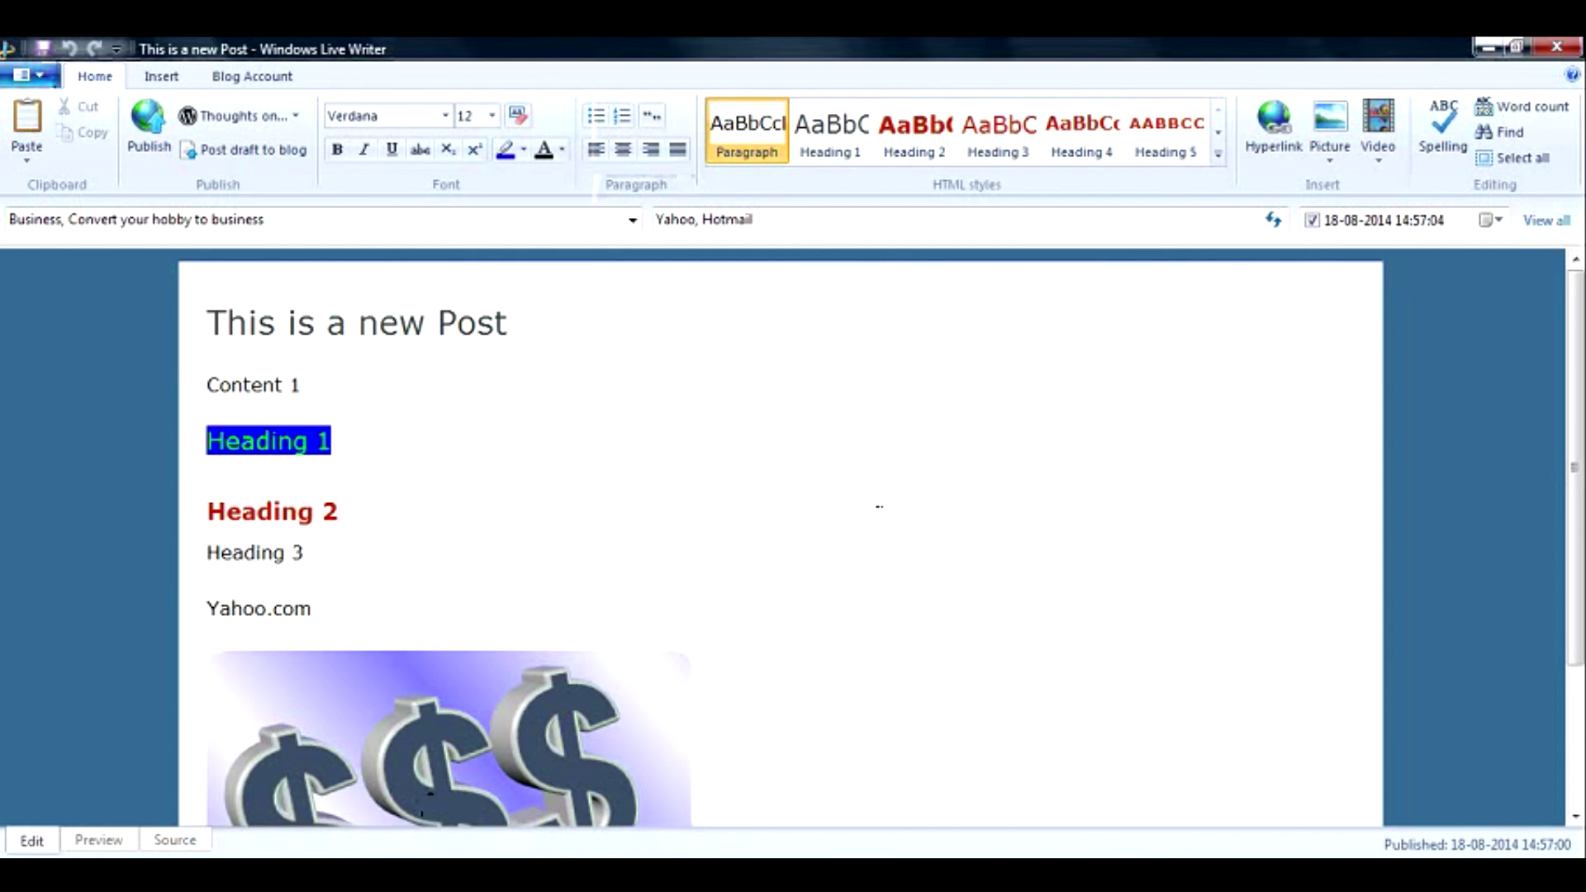